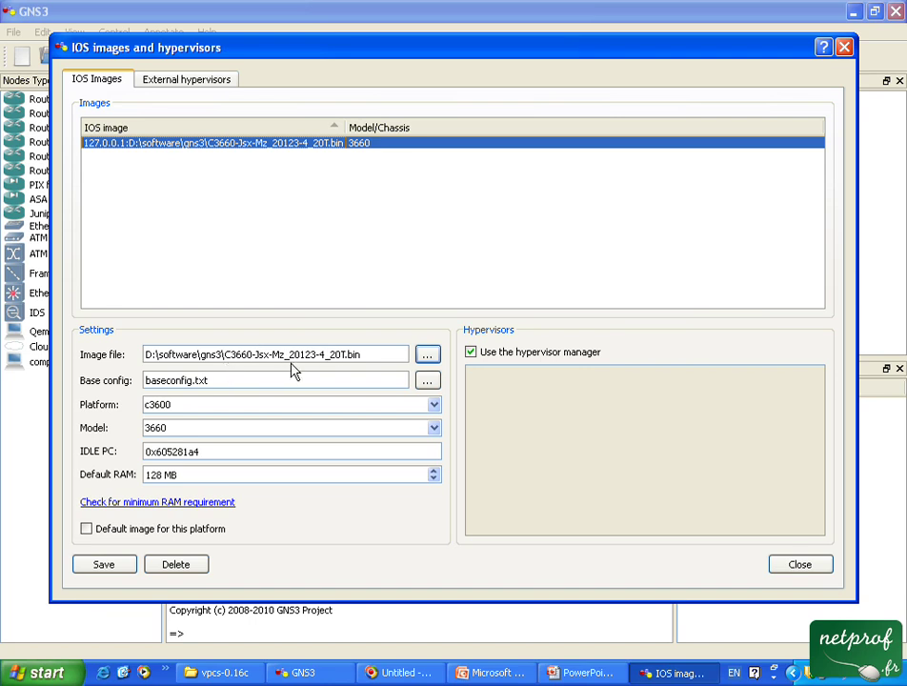
# Close the IOS images and hypervisors settings and add a c3600 router near the top of the empty topology.
pyautogui.click(847, 50)
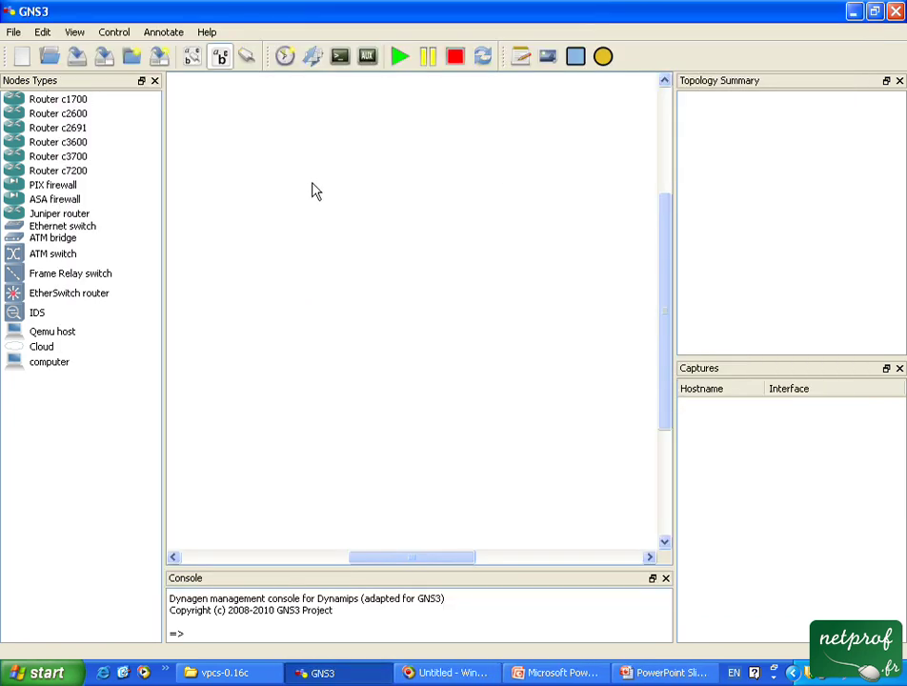
pyautogui.moveTo(75, 145); pyautogui.dragTo(352, 155)
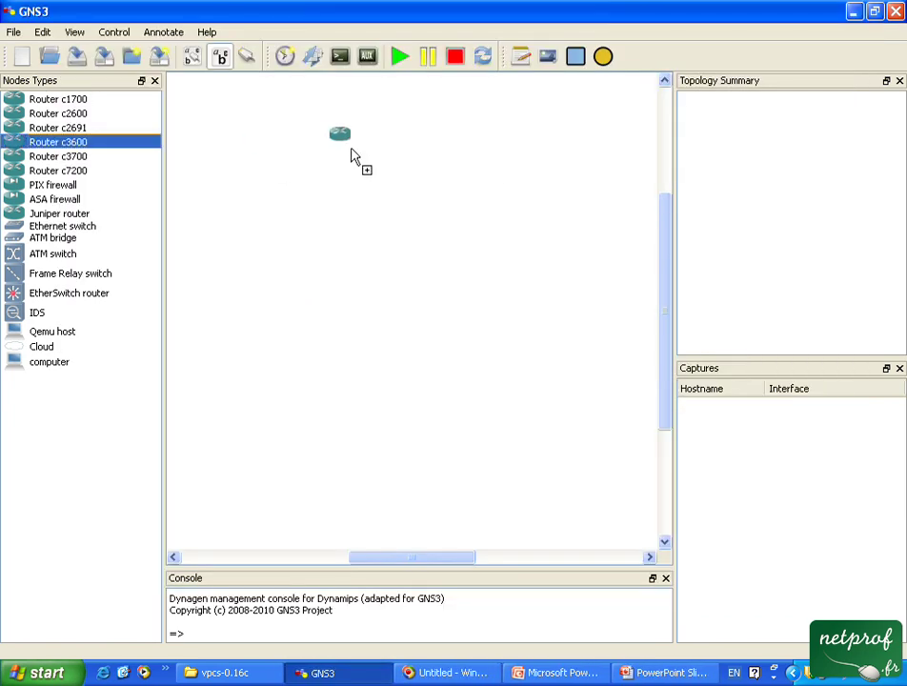
pyautogui.moveTo(352, 150); pyautogui.dragTo(351, 150)
# Configure router R1 with an NM-16ESW adapter in slot 1, apply the configuration and dismiss the notice.
pyautogui.rightClick(351, 156)
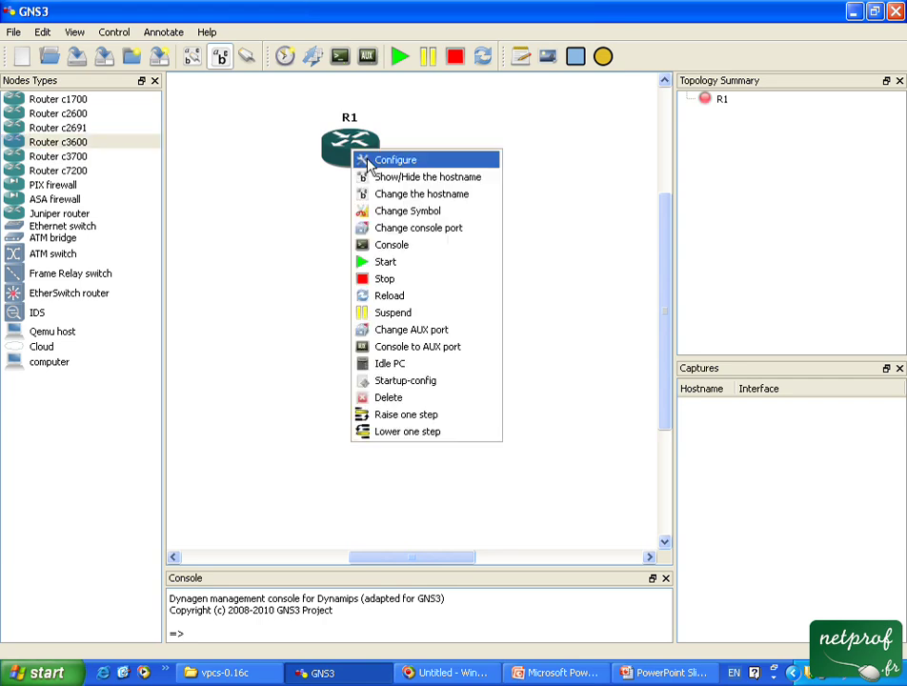
pyautogui.click(362, 158)
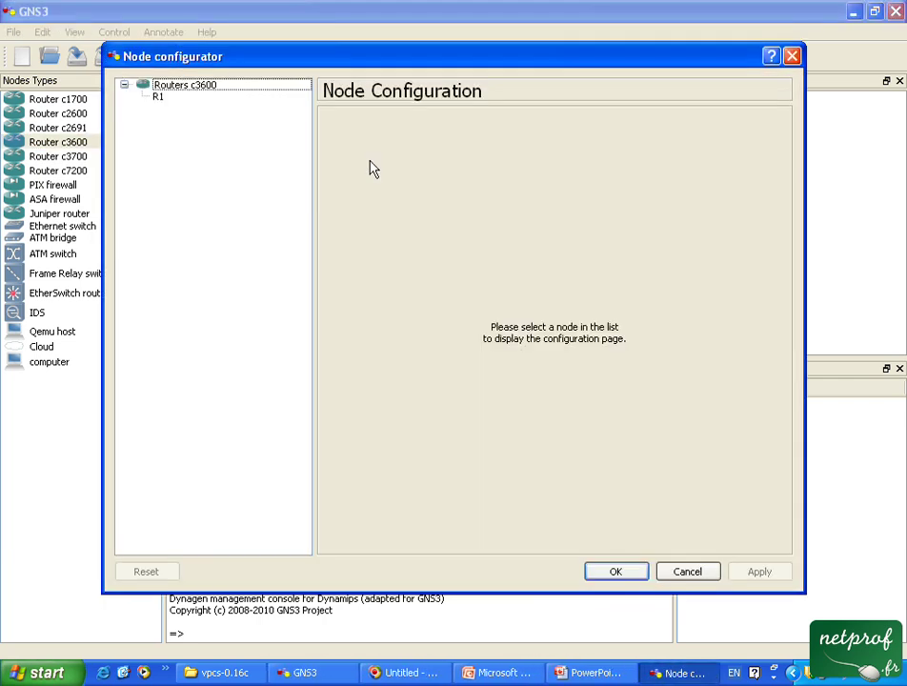
pyautogui.click(206, 98)
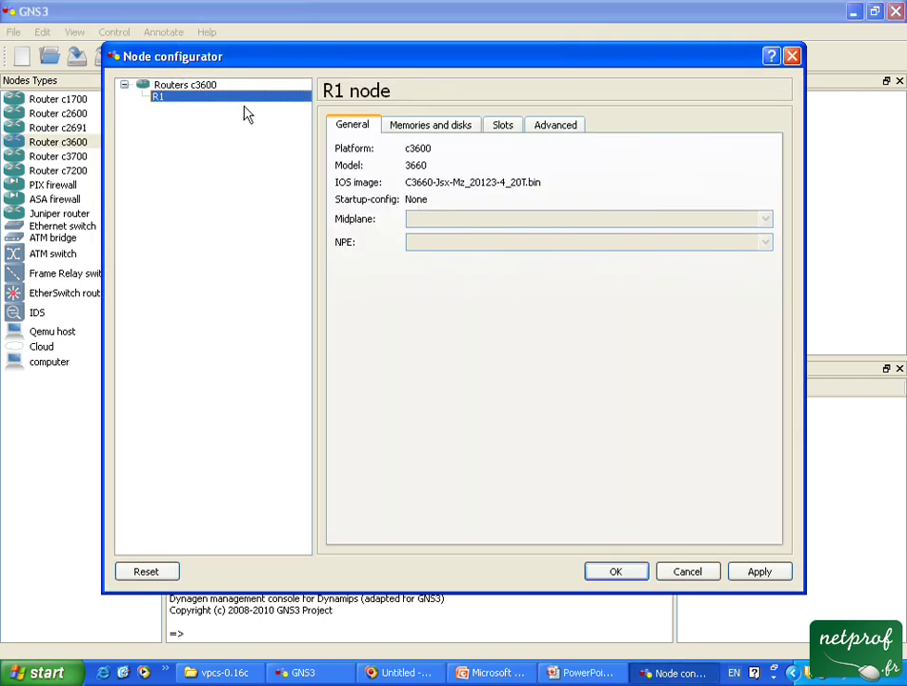
pyautogui.click(512, 128)
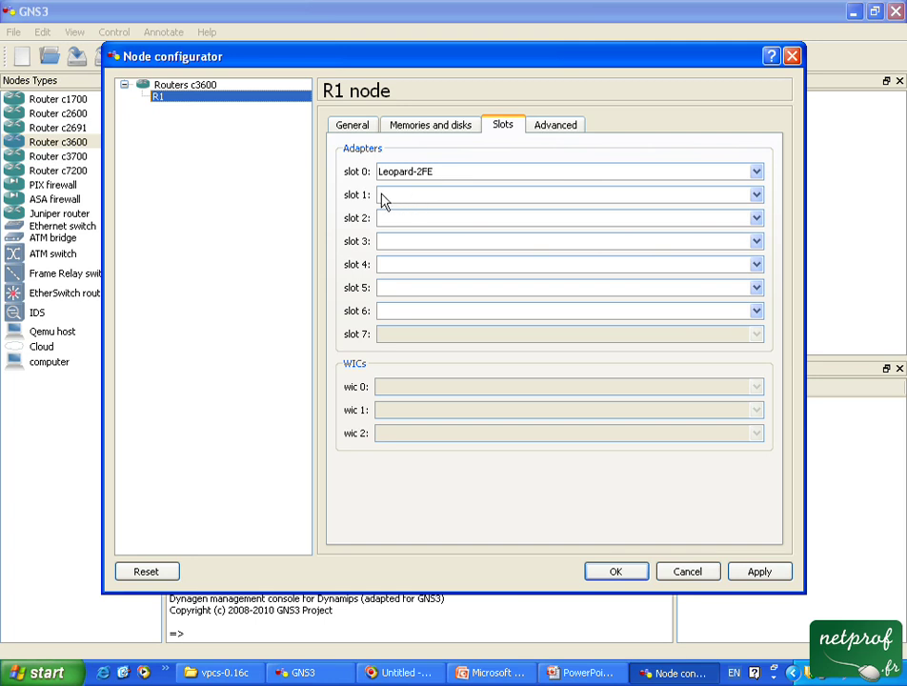
pyautogui.click(426, 197)
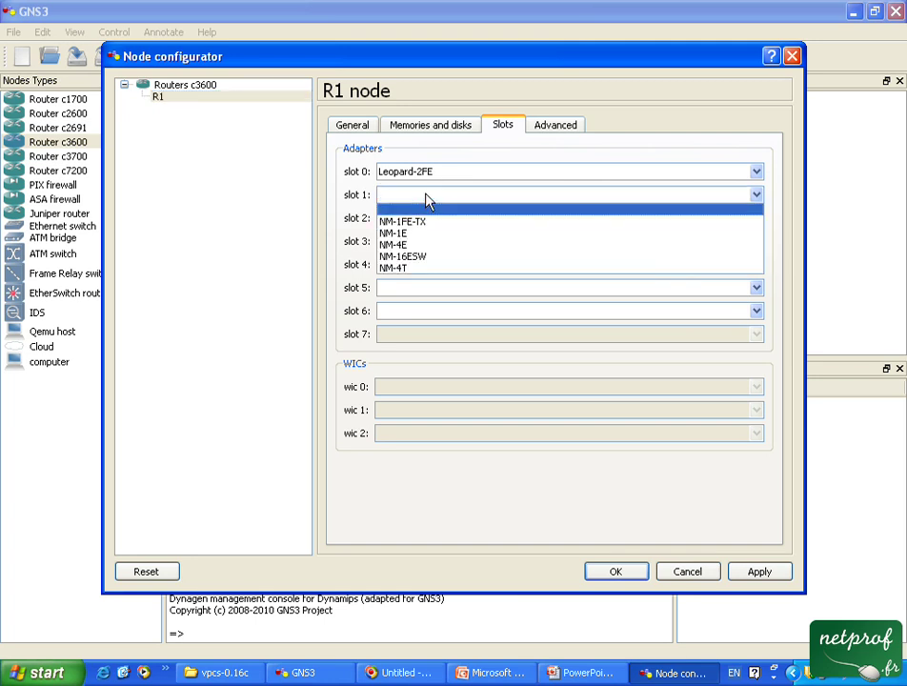
pyautogui.click(417, 257)
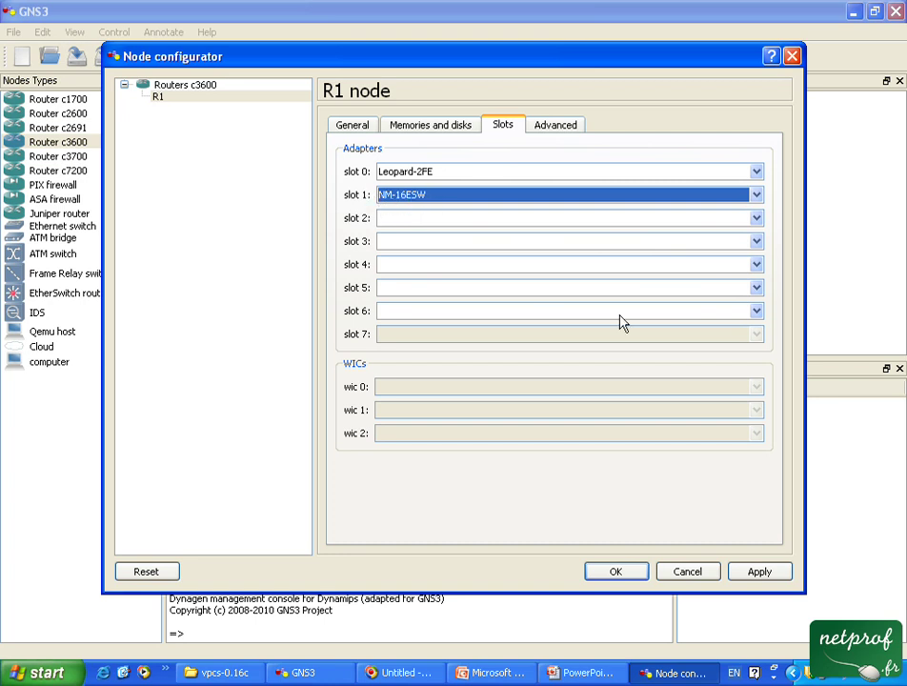
pyautogui.click(759, 573)
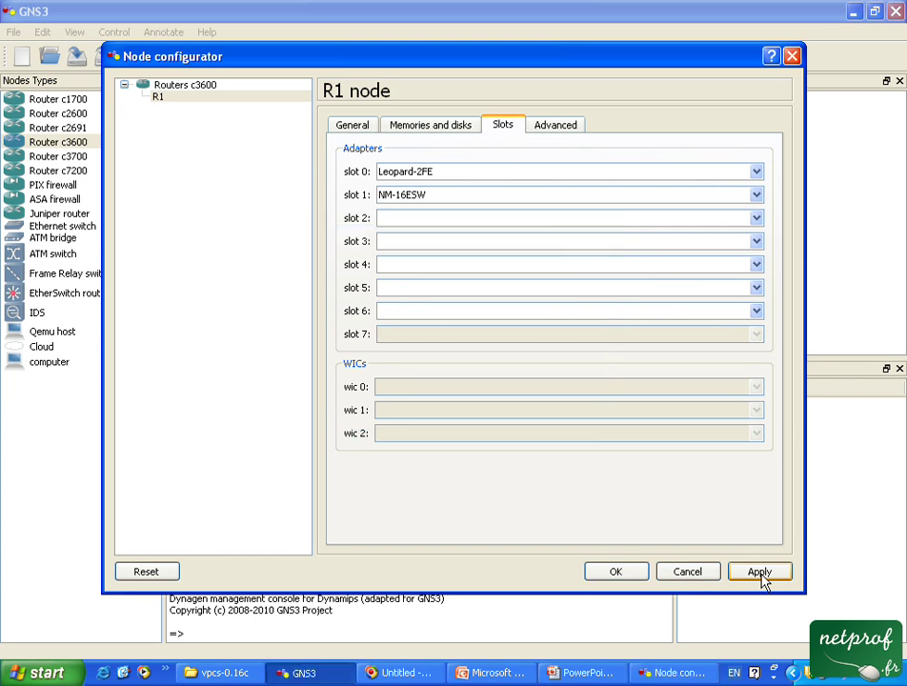
pyautogui.click(620, 572)
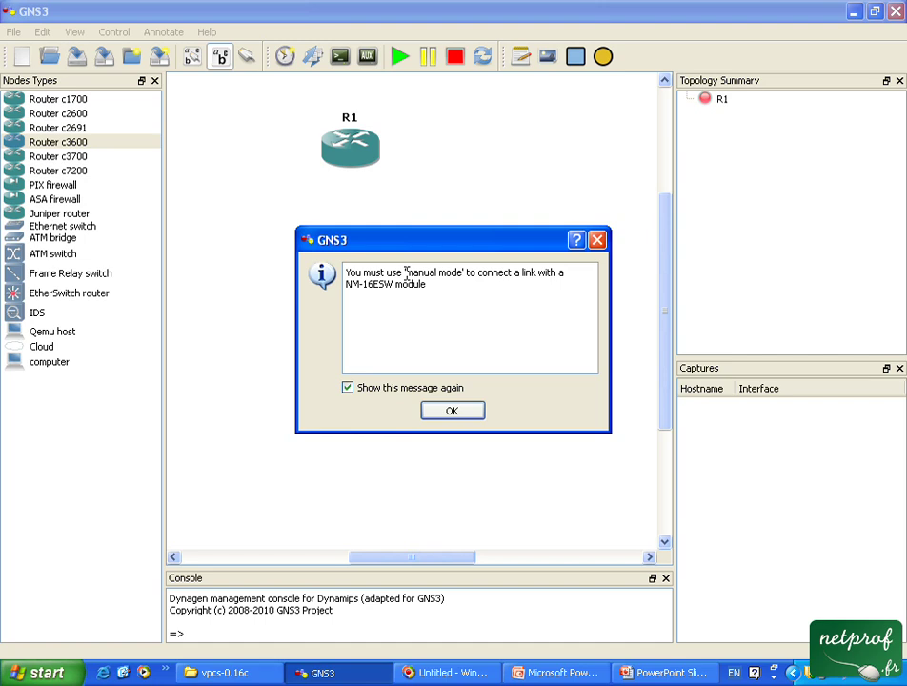
pyautogui.click(454, 412)
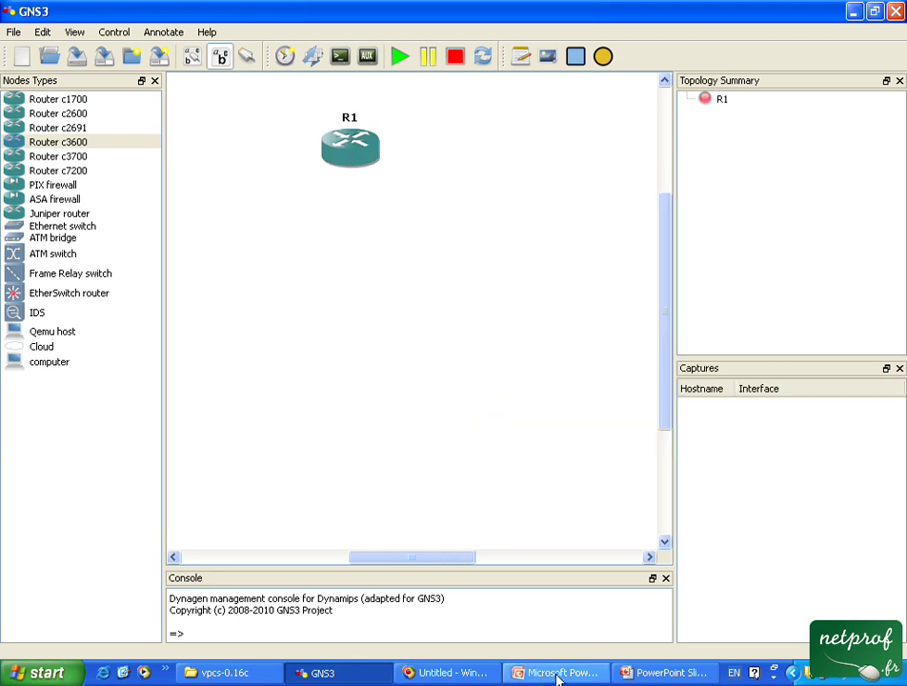
# Switch to the PowerPoint slide show and reveal the second exercise instruction.
pyautogui.click(652, 674)
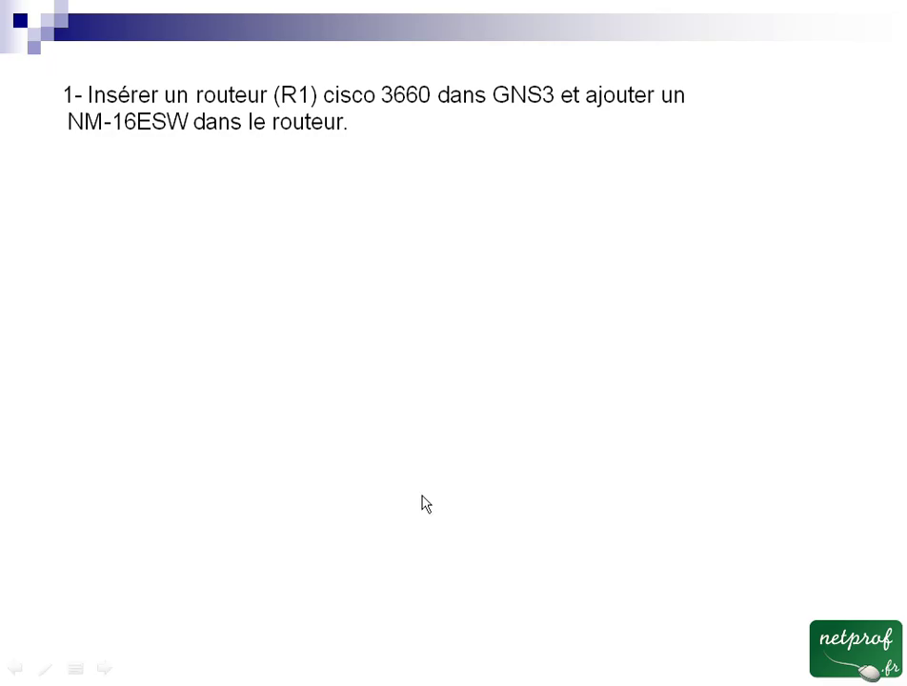
pyautogui.click(507, 140)
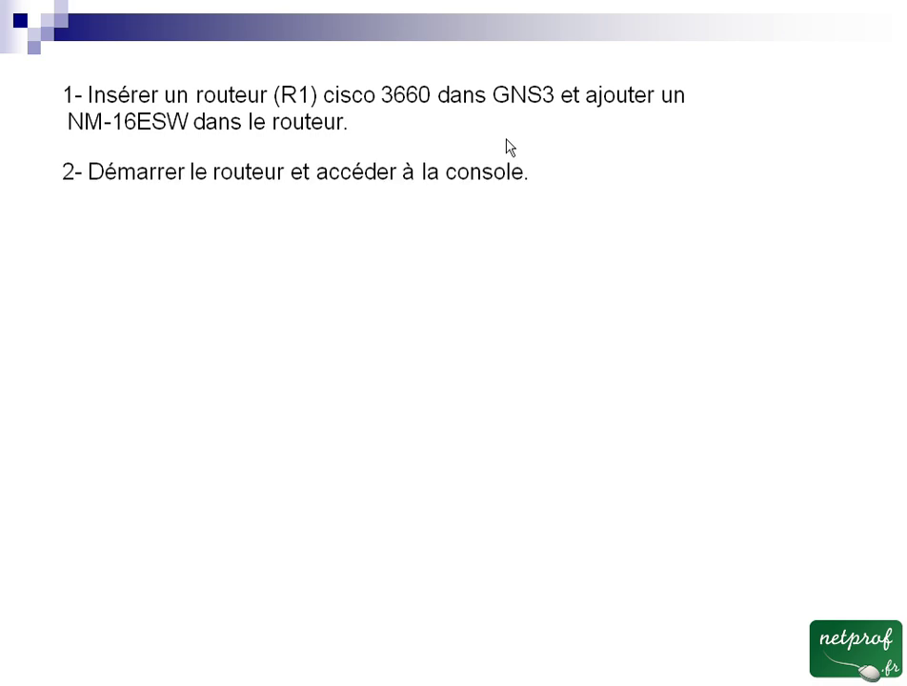
pyautogui.hotkey('alt', 'Tab')
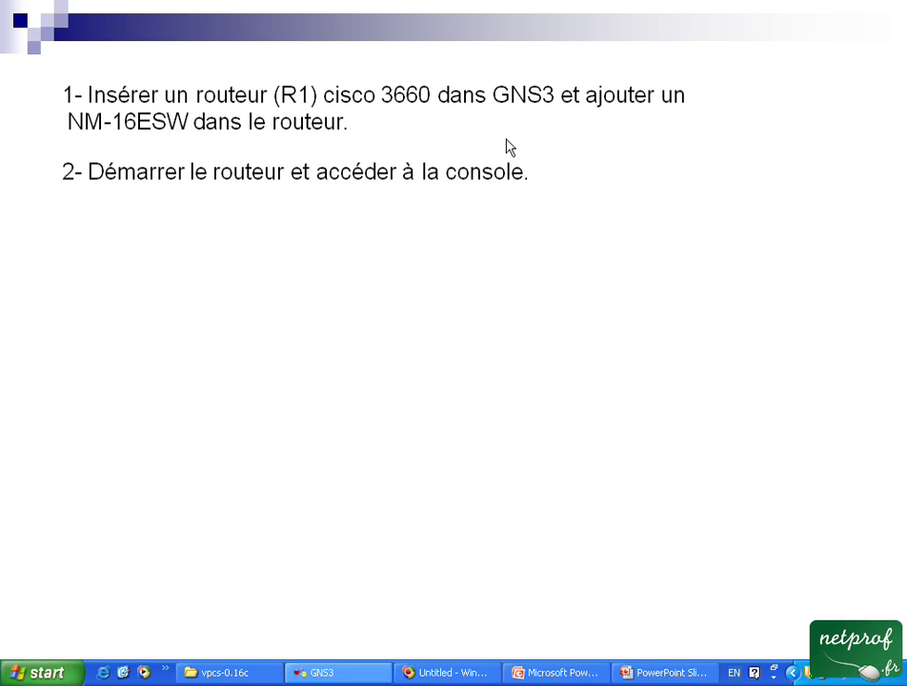
pyautogui.hotkey('alt', 'Tab')
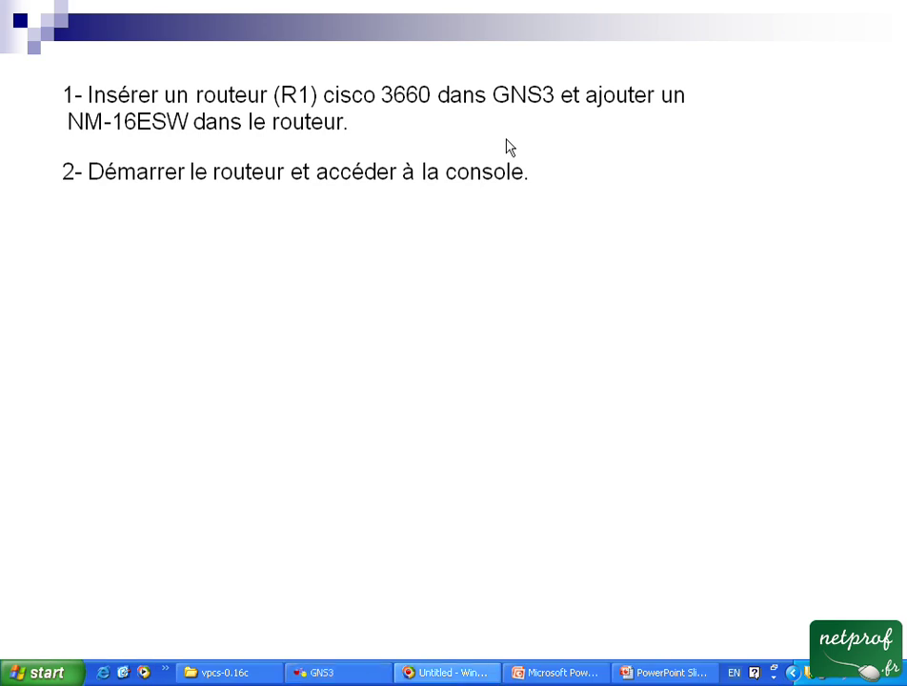
pyautogui.hotkey('alt', 'Tab')
pyautogui.hotkey('alt', 'Tab')
pyautogui.hotkey('alt', 'Tab')
pyautogui.hotkey('alt', 'Tab')
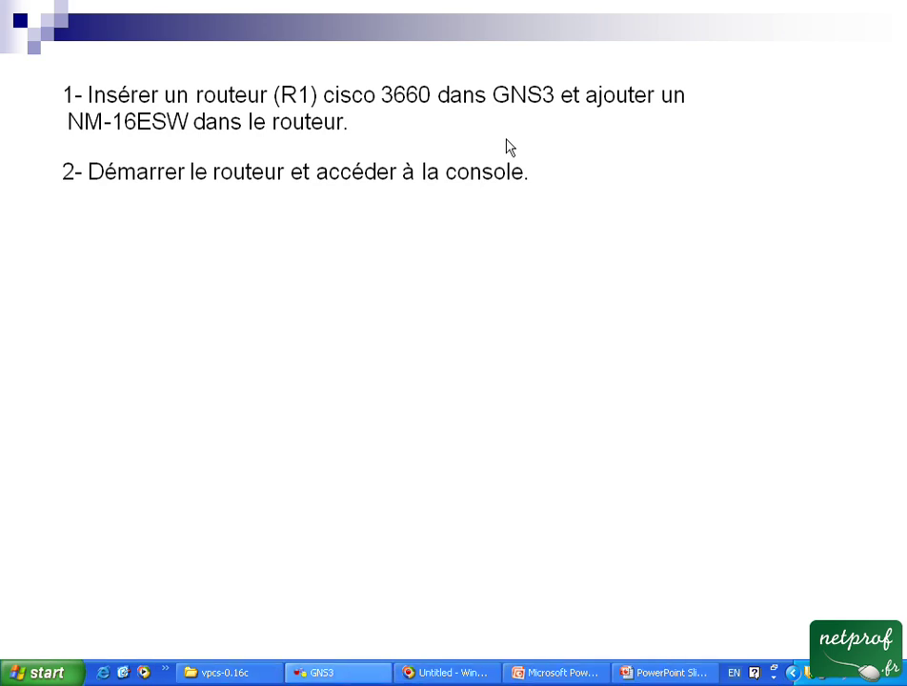
# Return to GNS3, start router R1 and open its console.
pyautogui.click(333, 678)
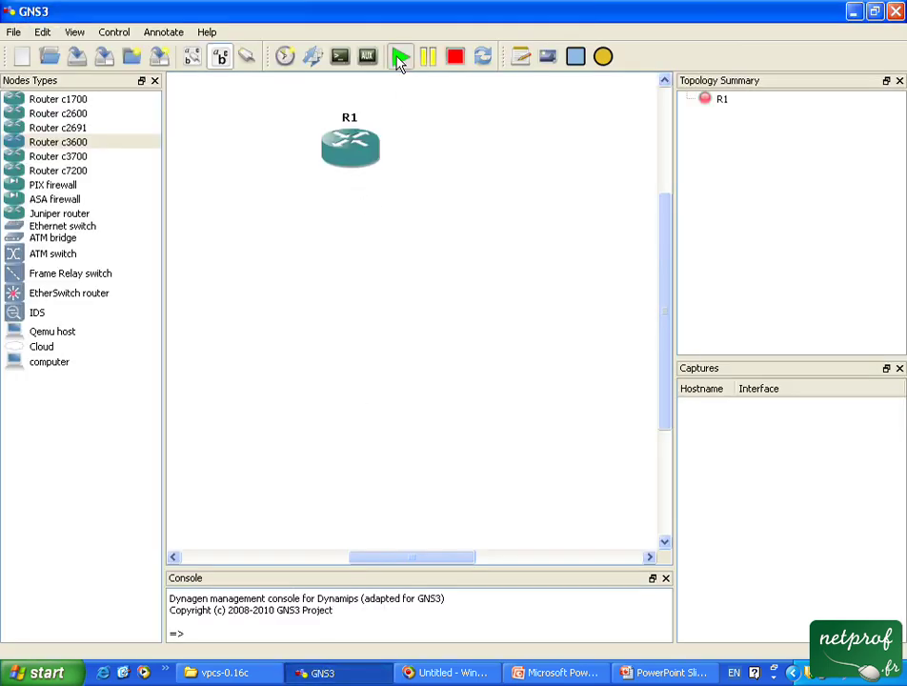
pyautogui.click(341, 58)
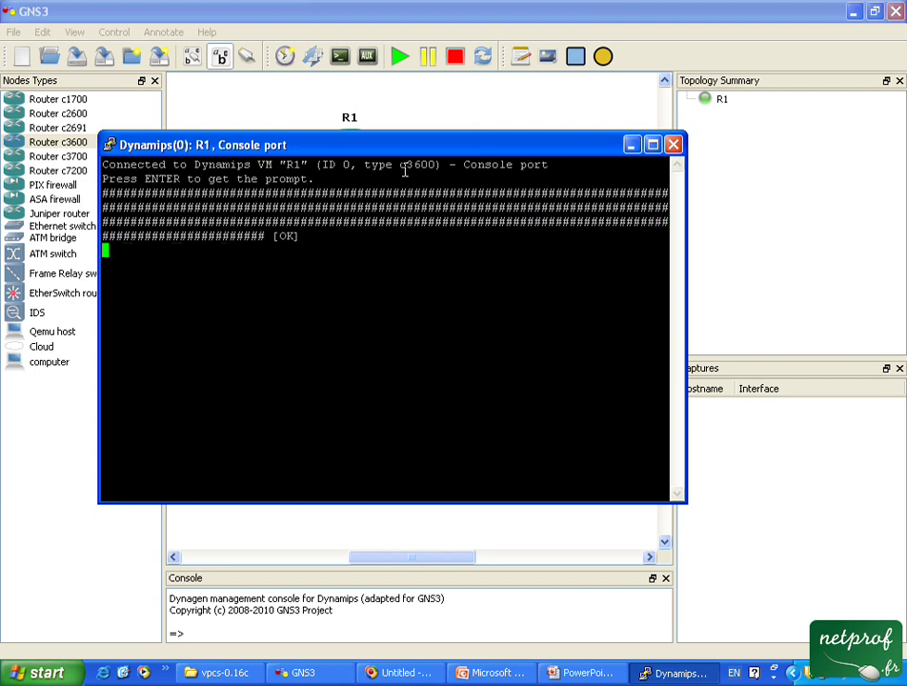
# Reveal the third exercise instruction in the PowerPoint slide show, then return to R1's console through GNS3.
pyautogui.click(579, 674)
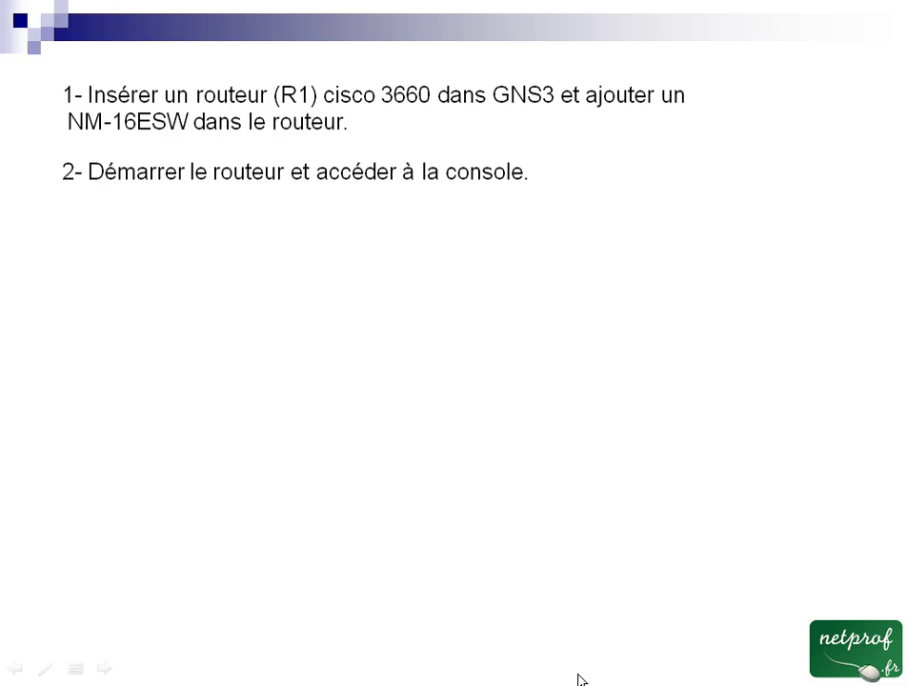
pyautogui.press('Right')
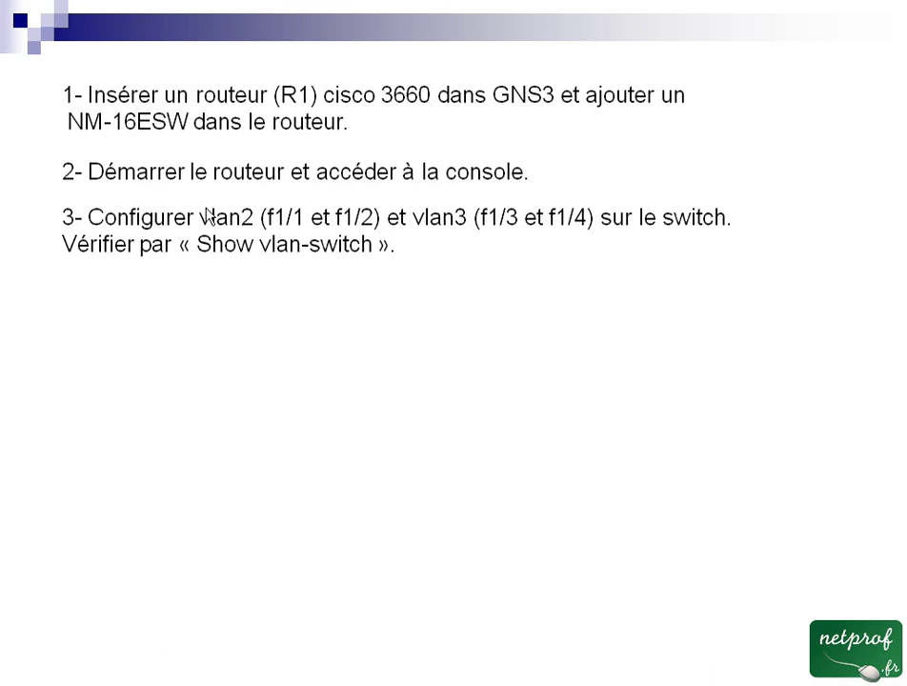
pyautogui.press('super')
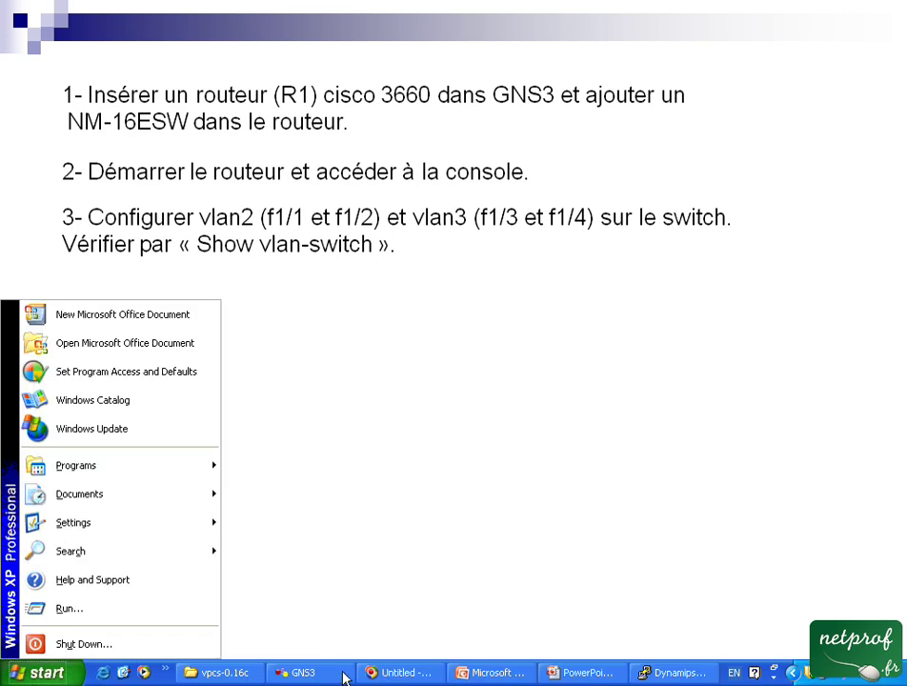
pyautogui.click(326, 670)
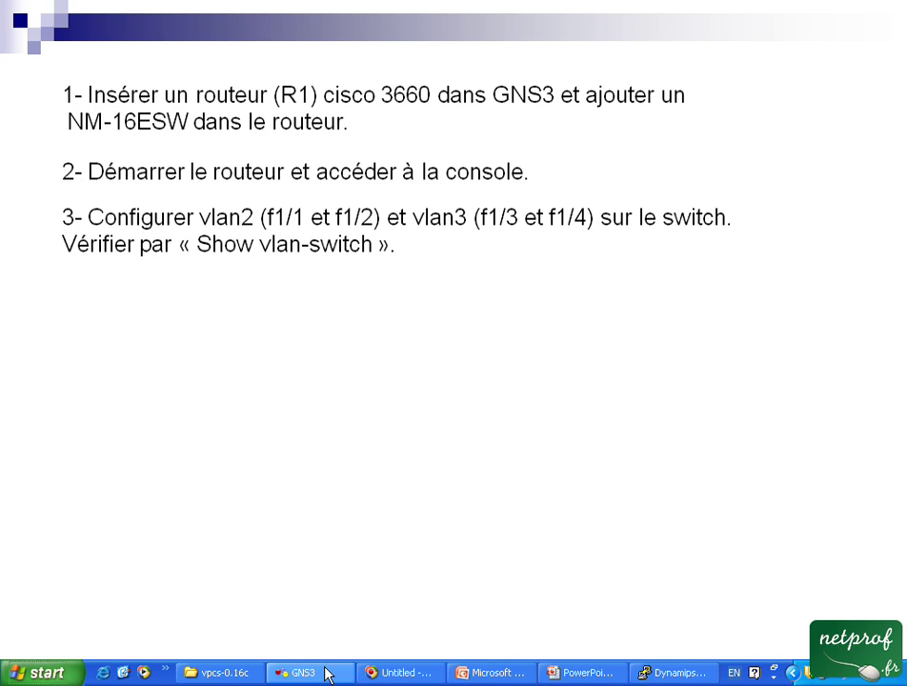
pyautogui.click(326, 677)
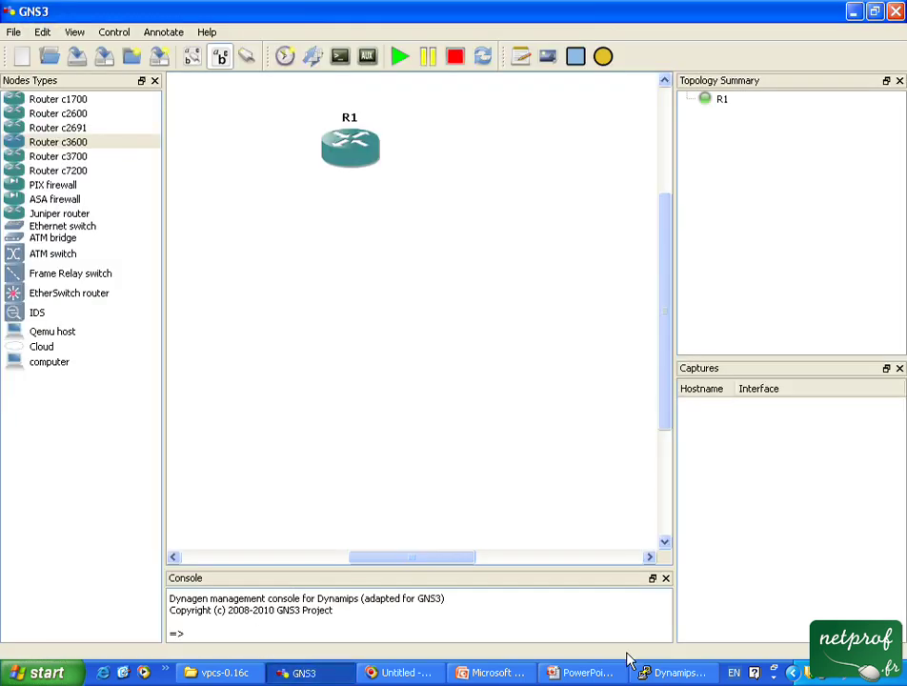
pyautogui.click(657, 672)
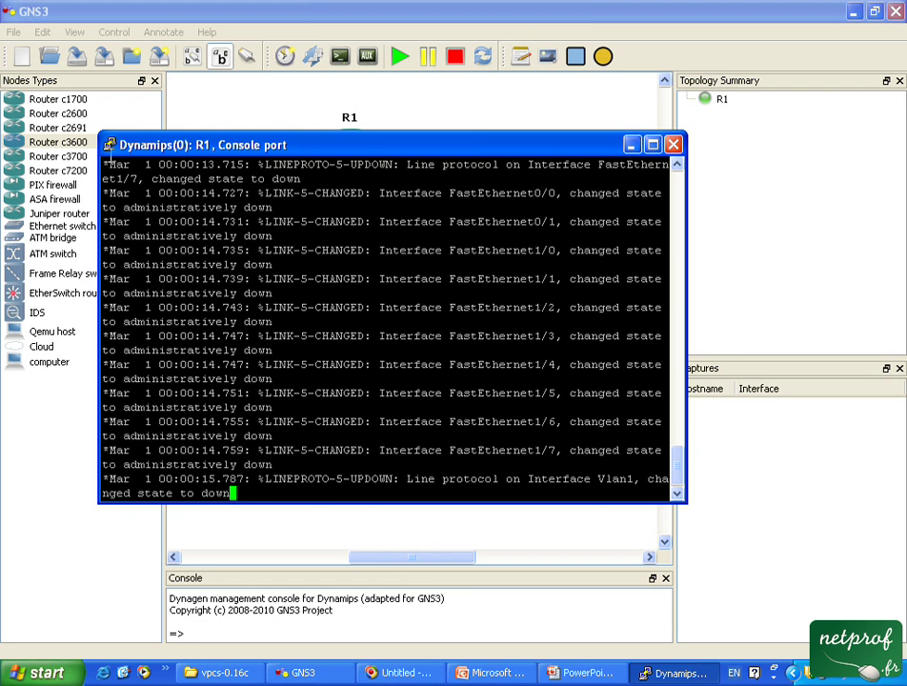
# Set the console's Default Foreground colour to black in the PuTTY colour settings.
pyautogui.click(110, 145)
pyautogui.click(173, 386)
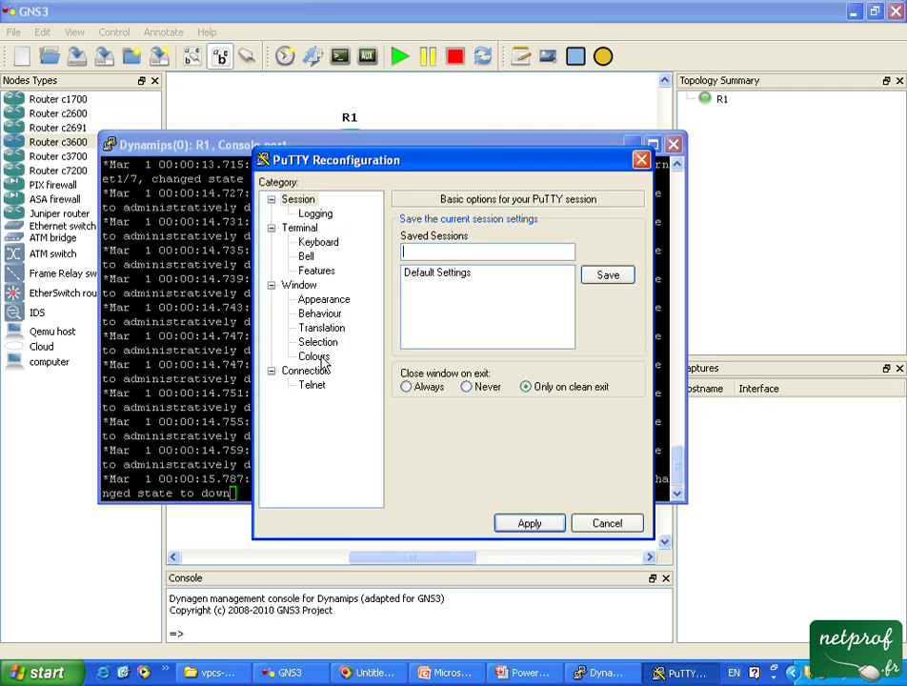
pyautogui.click(317, 357)
pyautogui.click(436, 384)
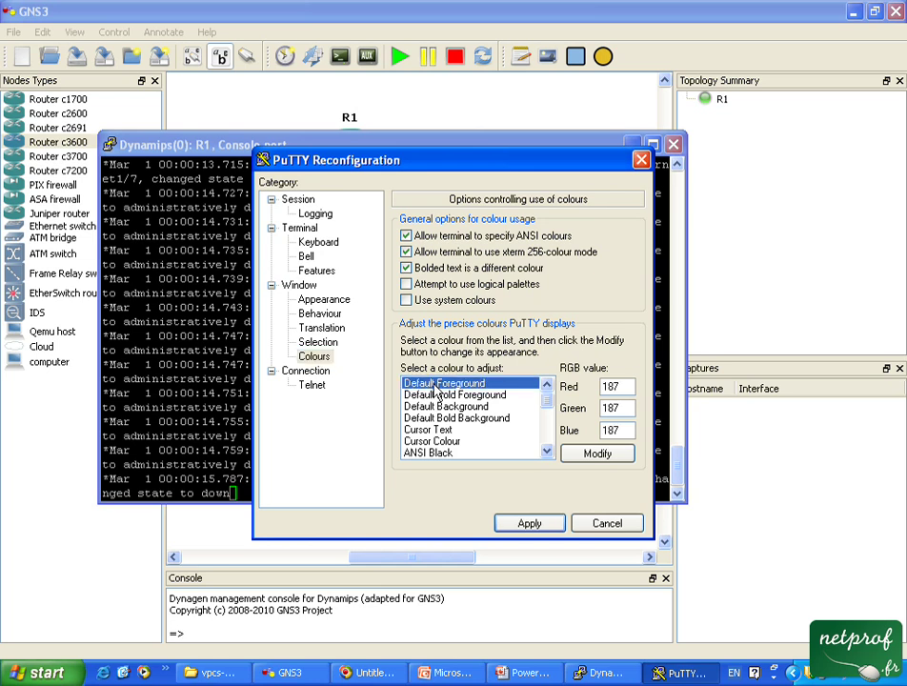
pyautogui.click(597, 455)
pyautogui.click(275, 325)
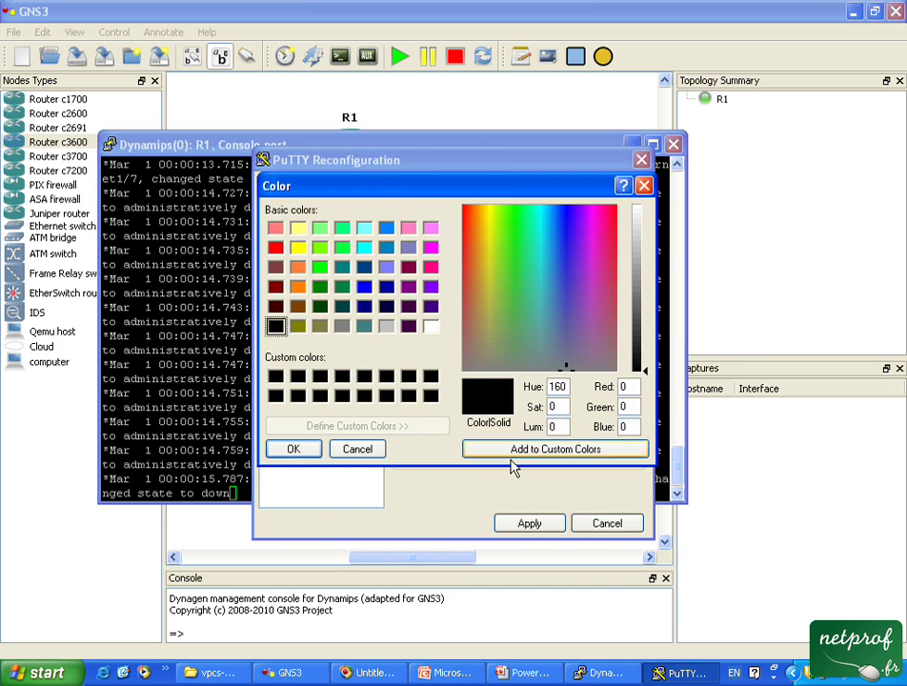
pyautogui.click(303, 451)
# Set the console's Default Background colour to white and apply the PuTTY settings.
pyautogui.click(455, 406)
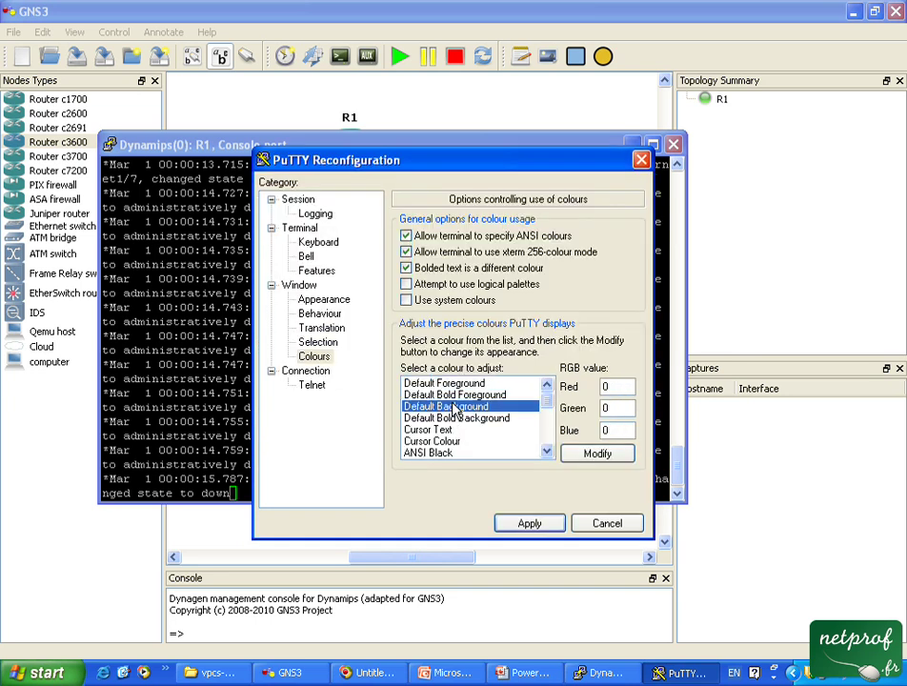
pyautogui.click(587, 461)
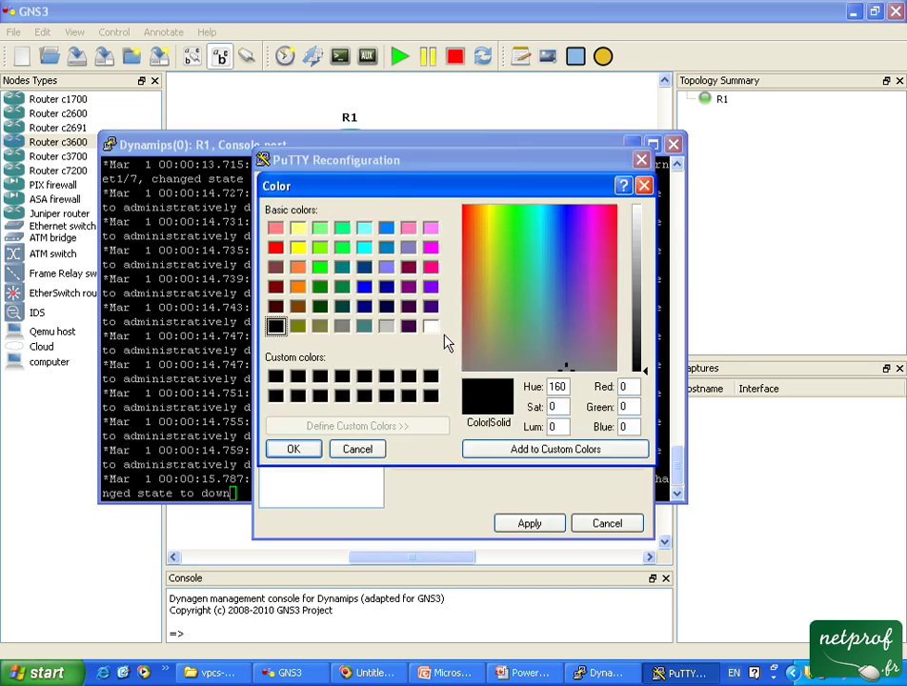
pyautogui.click(431, 327)
pyautogui.click(303, 448)
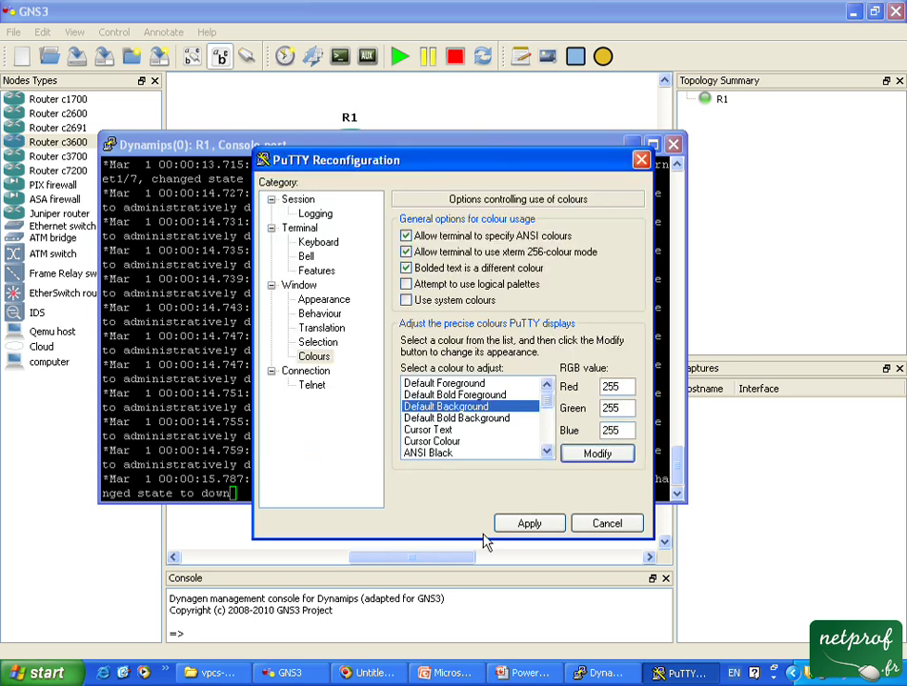
pyautogui.click(529, 522)
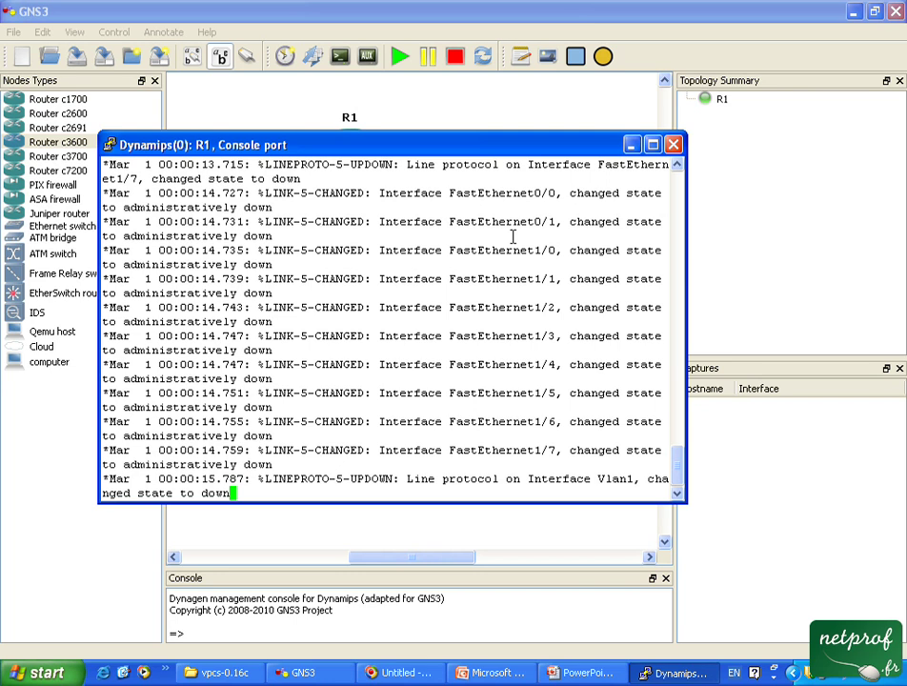
# Enter privileged mode on R1 with "en" and open VLAN configuration with "vlan database".
pyautogui.press('Return')
pyautogui.press('Return')
pyautogui.write('en')
pyautogui.press('Return')
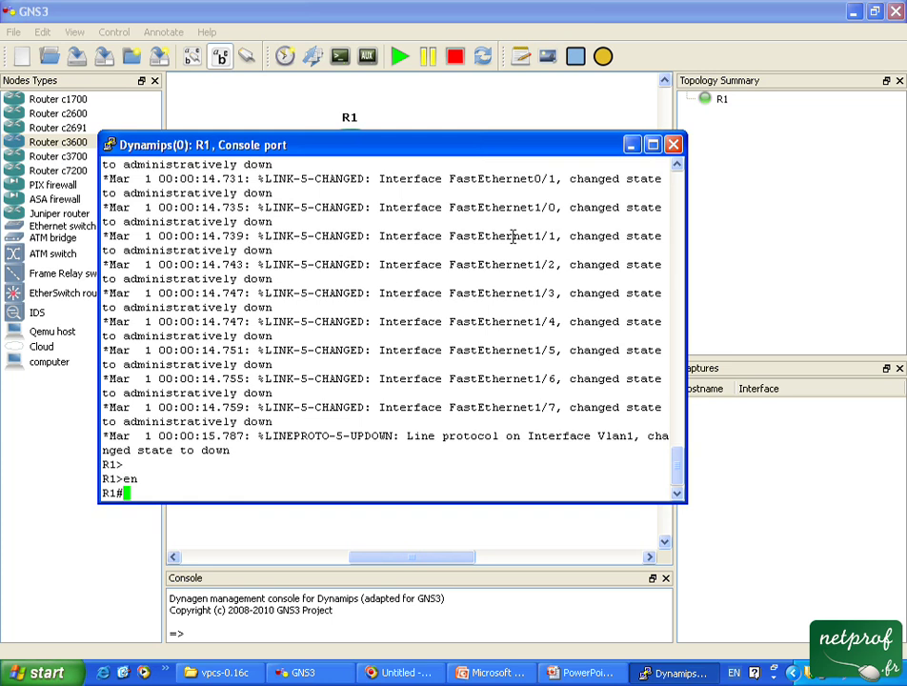
pyautogui.write('vla')
pyautogui.press('Tab')
pyautogui.write('da')
pyautogui.press('Tab')
pyautogui.press('Return')
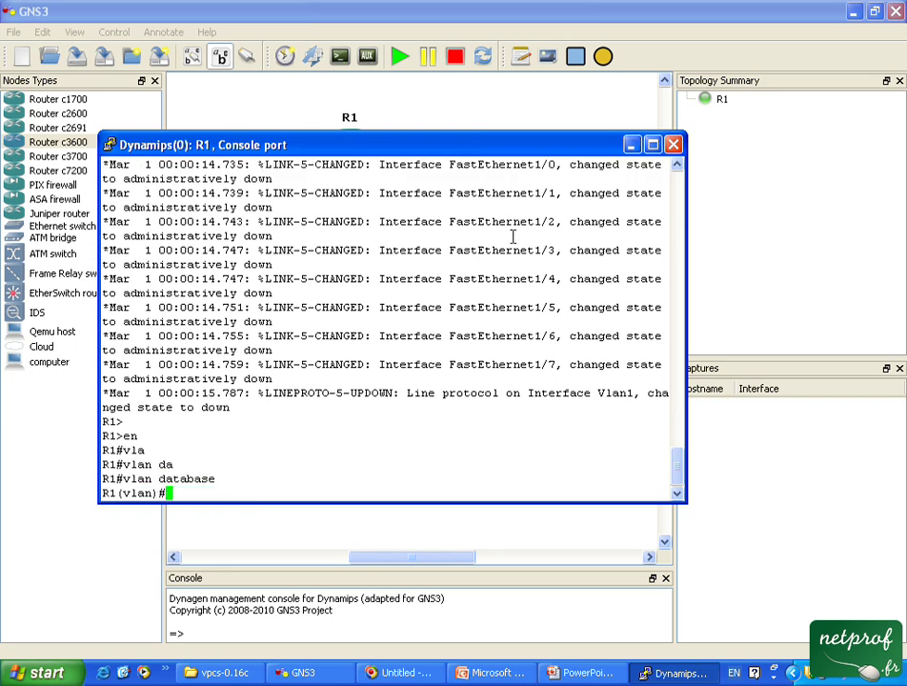
# Create VLAN 2 and VLAN 3 in R1's VLAN database.
pyautogui.write('vl')
pyautogui.press('Tab')
pyautogui.write('2')
pyautogui.press('Return')
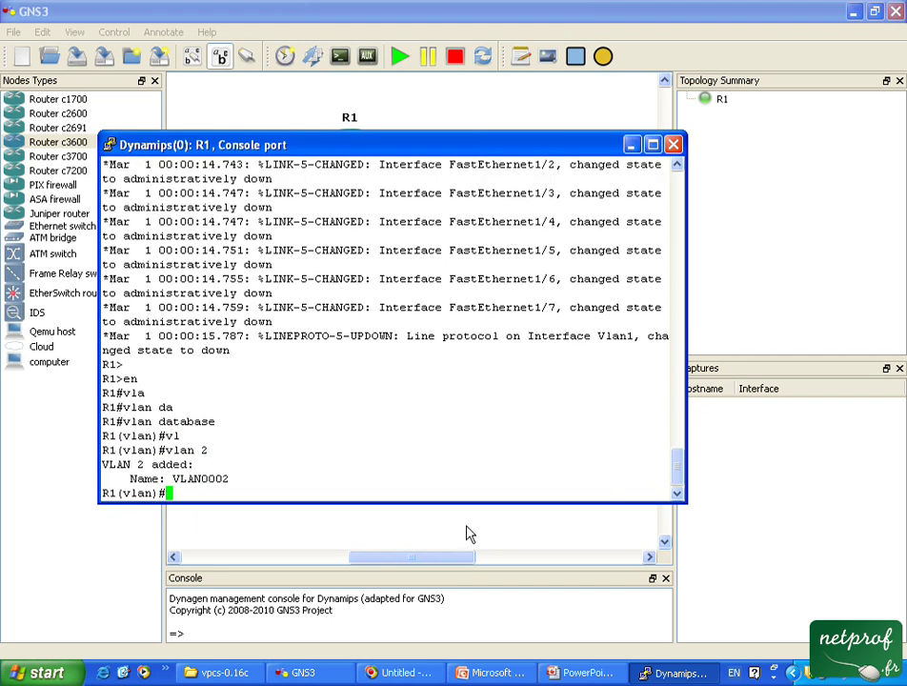
pyautogui.write('vla')
pyautogui.press('Tab')
pyautogui.write('3')
pyautogui.press('Return')
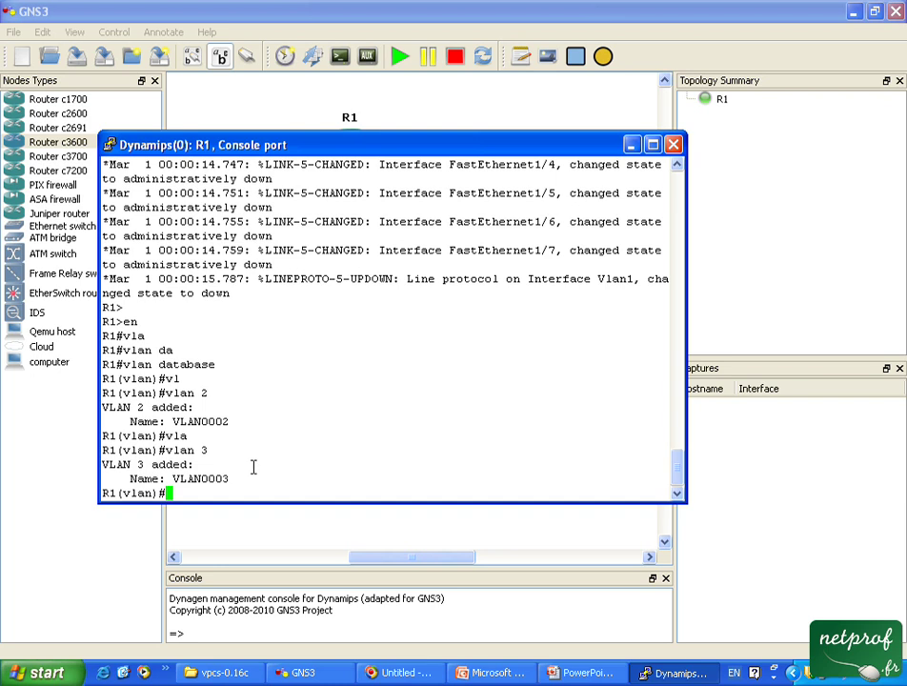
# Exit the VLAN database to apply it and enter global configuration mode on R1 with "conf t".
pyautogui.write('exi')
pyautogui.press('Return')
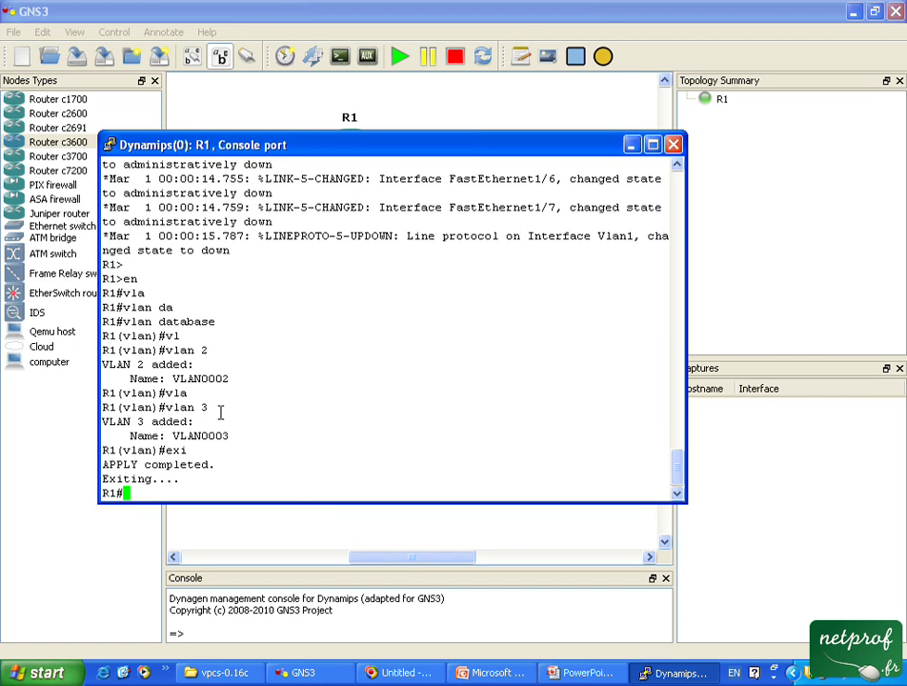
pyautogui.write('conf t')
pyautogui.press('Return')
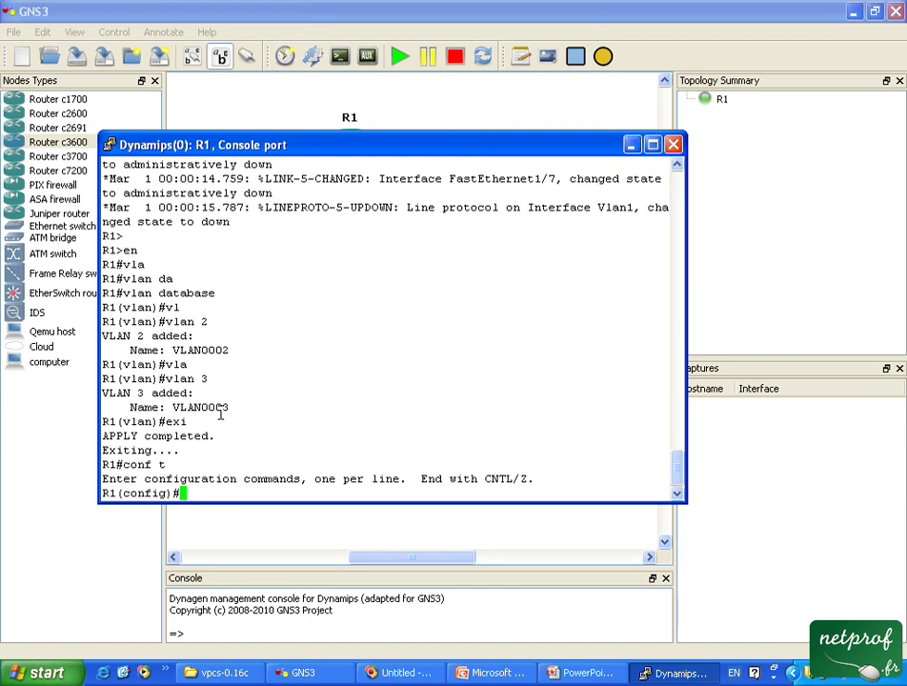
# Enter interface configuration for FastEthernet 1/1 with "interface fastEthernet 1/1".
pyautogui.write('inte')
pyautogui.press('Tab')
pyautogui.write('fa')
pyautogui.press('Tab')
pyautogui.press('Tab')
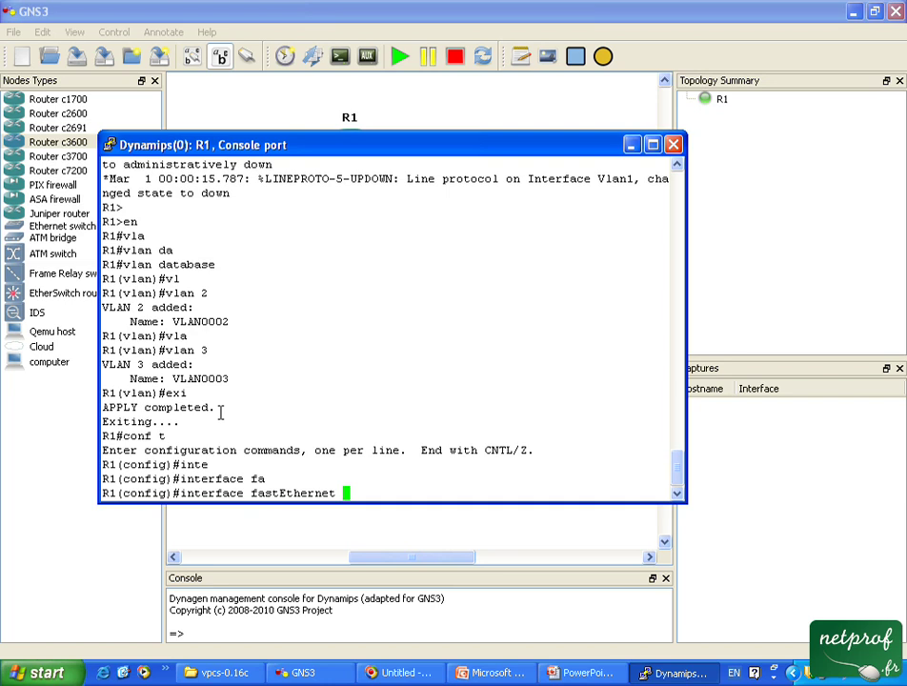
pyautogui.write('1/1')
pyautogui.press('Return')
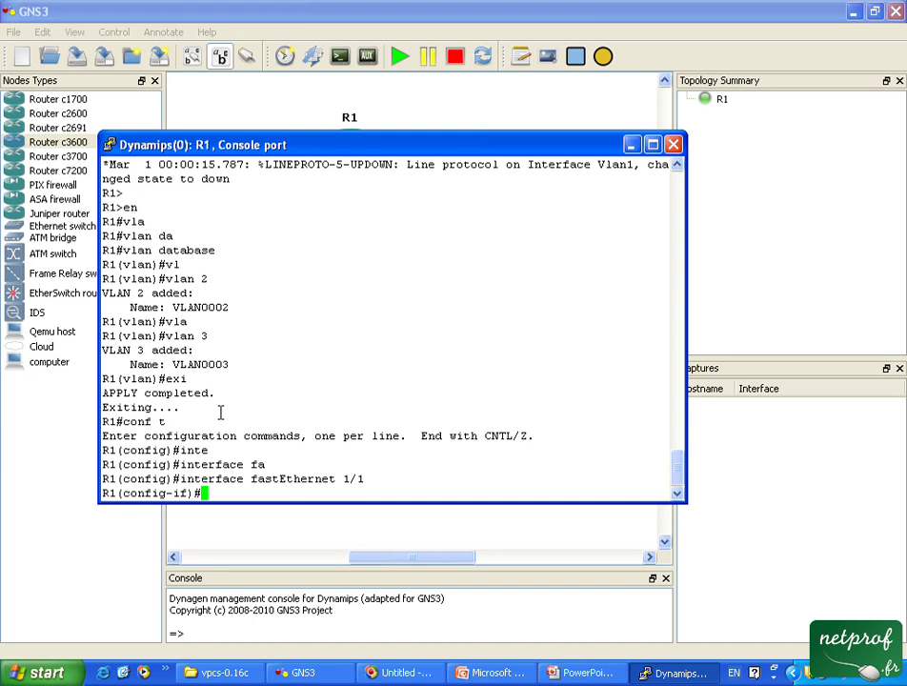
# Assign FastEthernet 1/1 to VLAN 2 with "switchport access vlan 2" and exit the interface configuration.
pyautogui.write('sw')
pyautogui.press('Tab')
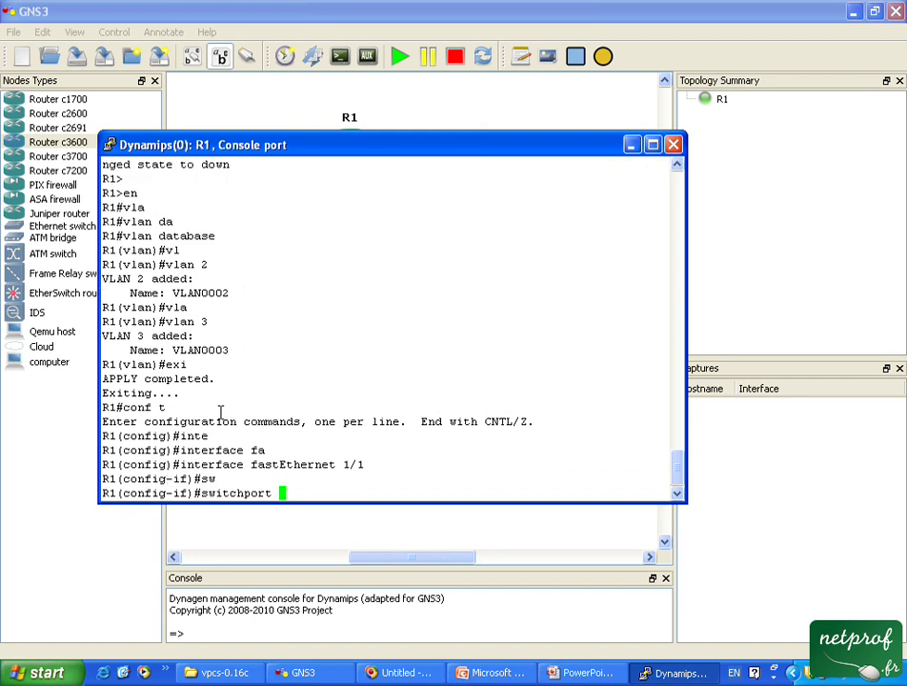
pyautogui.write('a')
pyautogui.press('Tab')
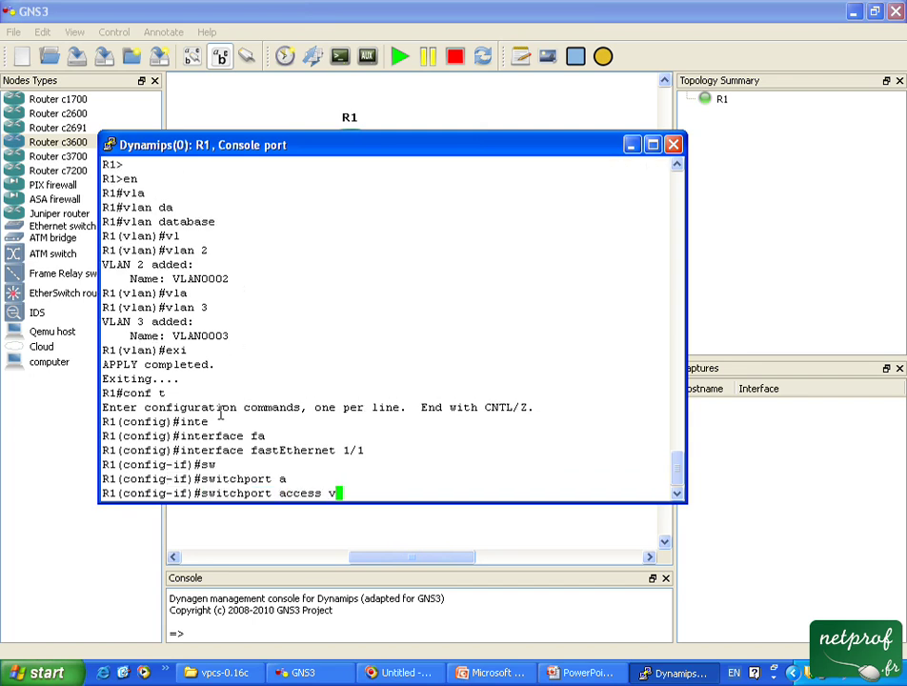
pyautogui.write('v')
pyautogui.press('Tab')
pyautogui.write('2')
pyautogui.press('Return')
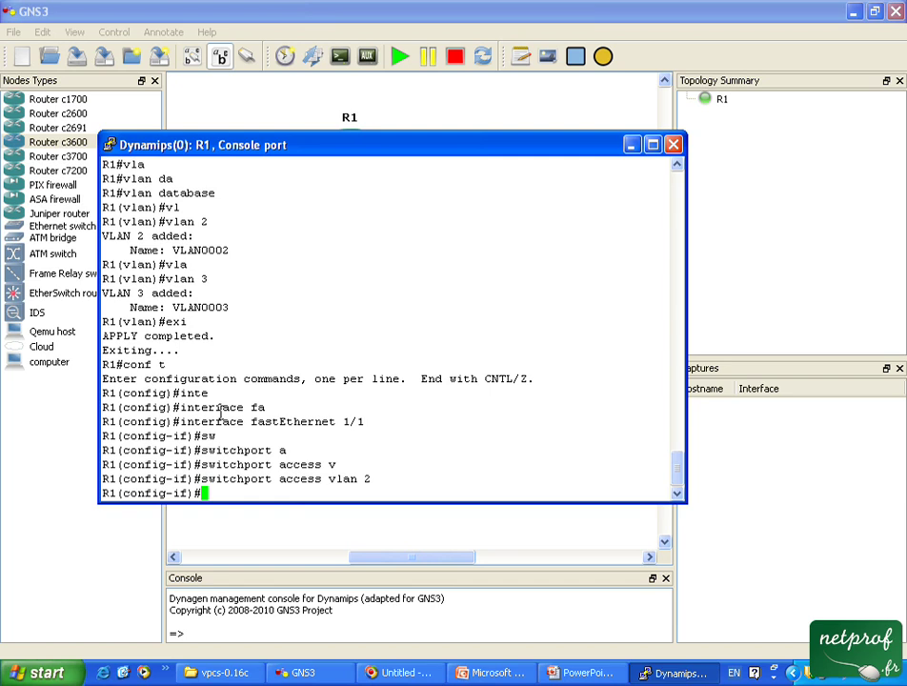
pyautogui.write('exi')
pyautogui.press('Return')
# Assign interface FastEthernet 1/2 to VLAN 2 with "switchport access vlan 2" and exit its configuration.
pyautogui.write('exi')
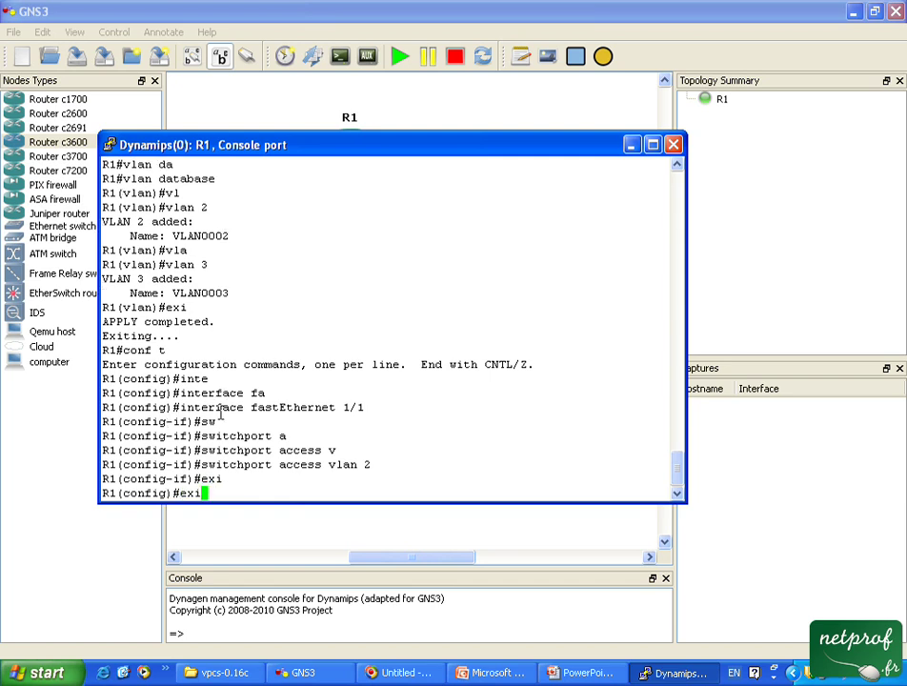
pyautogui.press('Up')
pyautogui.press('Up')
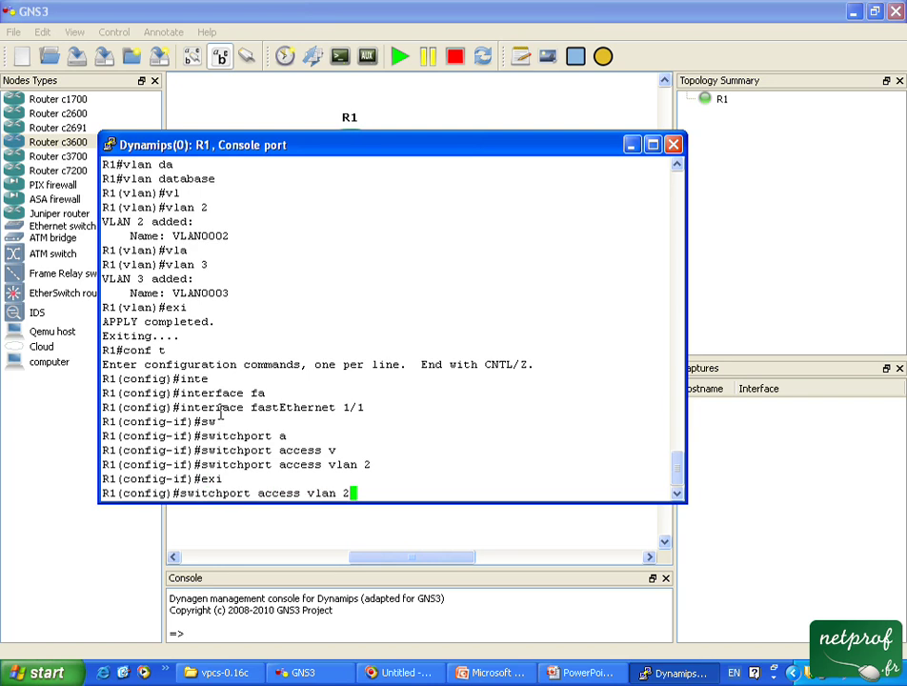
pyautogui.press('Up')
pyautogui.press('BackSpace')
pyautogui.write('2')
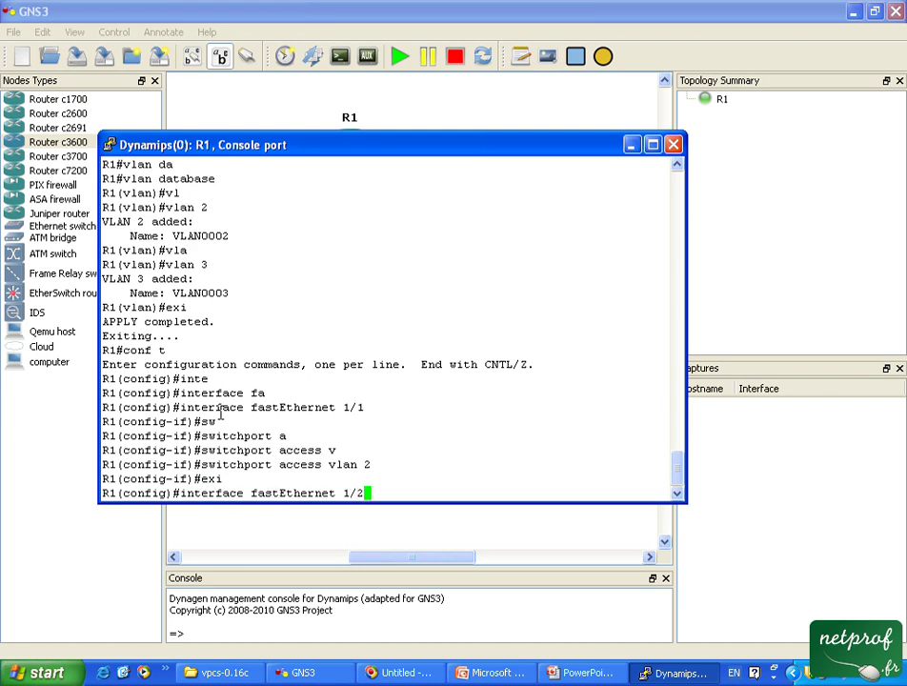
pyautogui.press('Return')
pyautogui.press('Up')
pyautogui.press('Up')
pyautogui.press('Up')
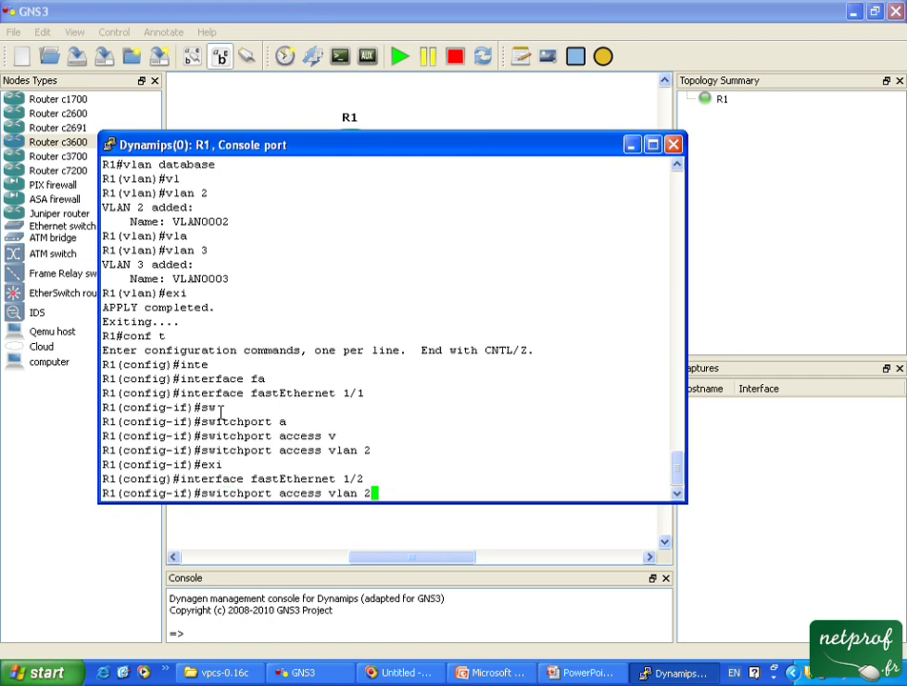
pyautogui.press('Return')
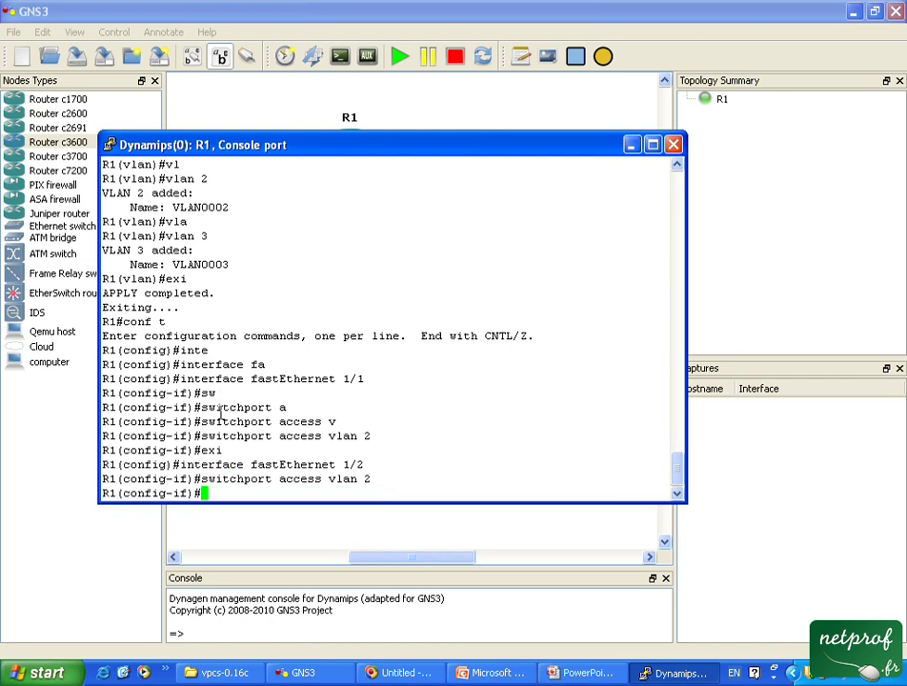
pyautogui.write('exit')
pyautogui.press('Return')
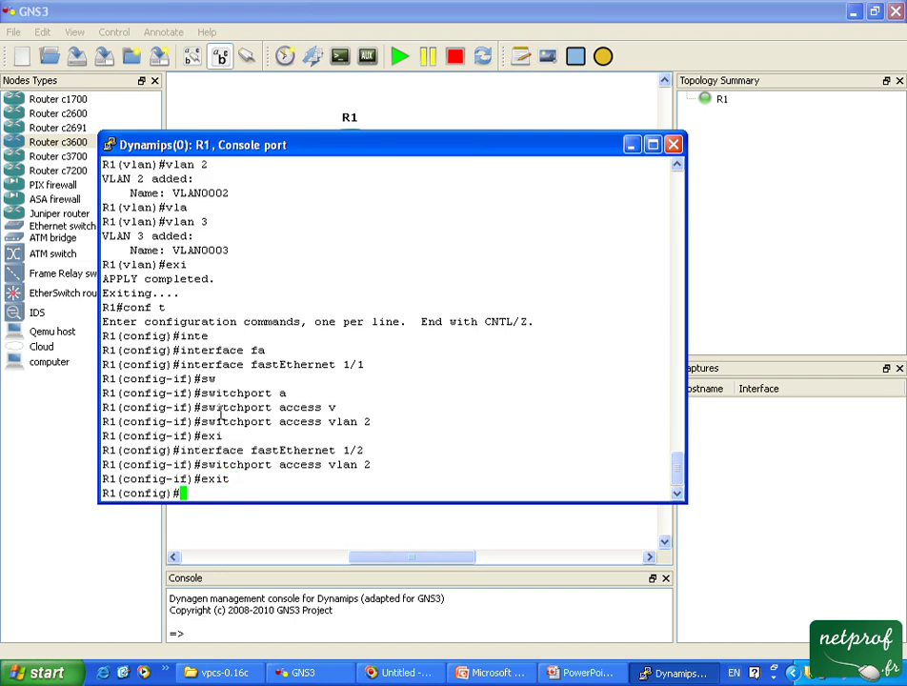
# Enter configuration for ports 3 and 4 together with "interface range fastEthernet 1/3 - 4".
pyautogui.write('inte')
pyautogui.press('Tab')
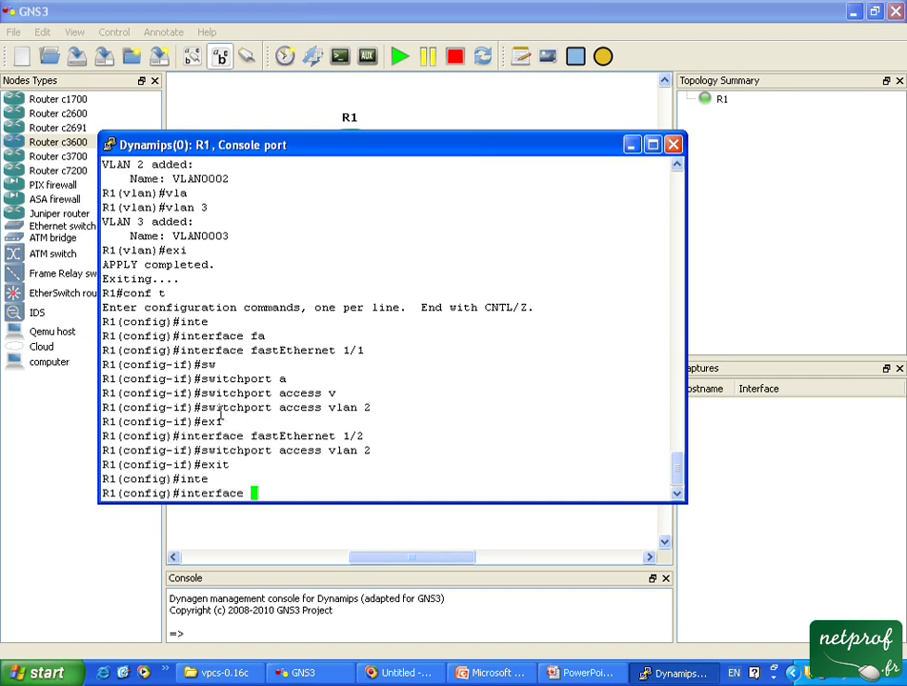
pyautogui.write('ra')
pyautogui.press('Tab')
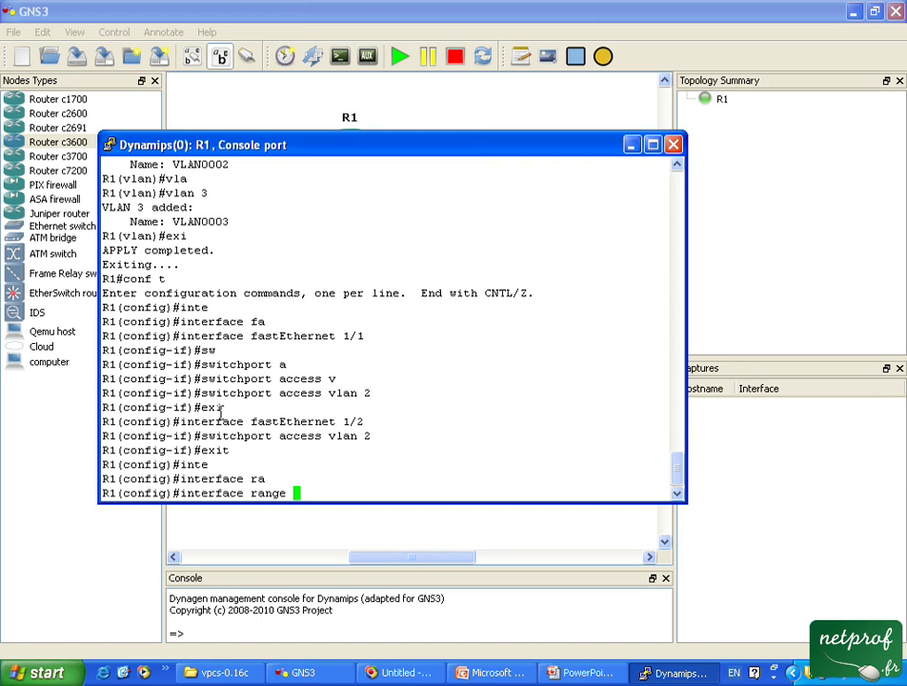
pyautogui.write('fa')
pyautogui.press('Tab')
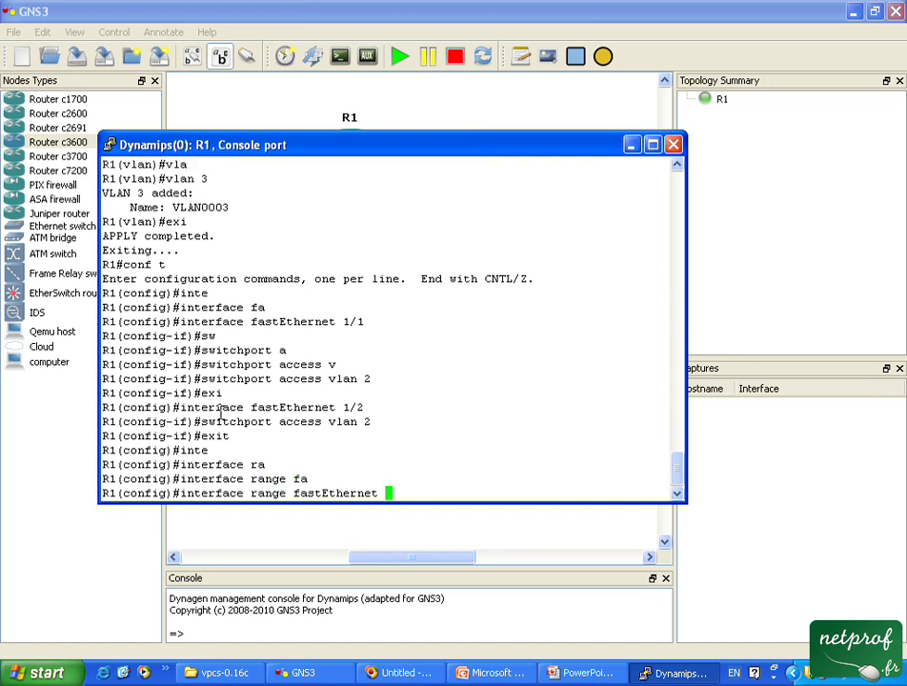
pyautogui.write('1/3 - 4')
pyautogui.press('Return')
# Assign the port range to VLAN 3 with "switchport access vlan 3" and return to privileged mode.
pyautogui.write('sw')
pyautogui.press('Tab')
pyautogui.write('a')
pyautogui.press('Tab')
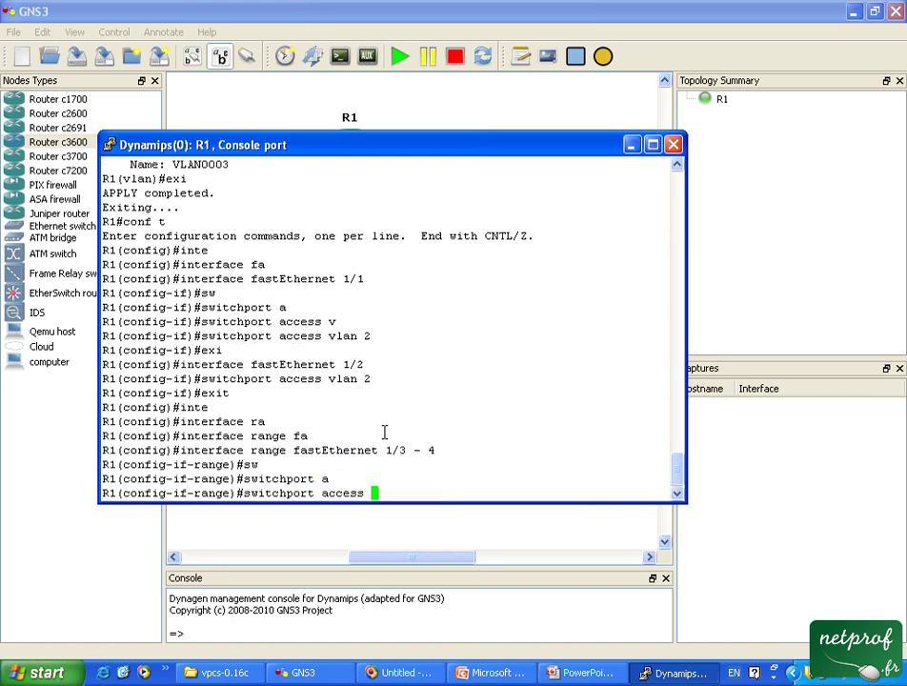
pyautogui.write('v')
pyautogui.press('Tab')
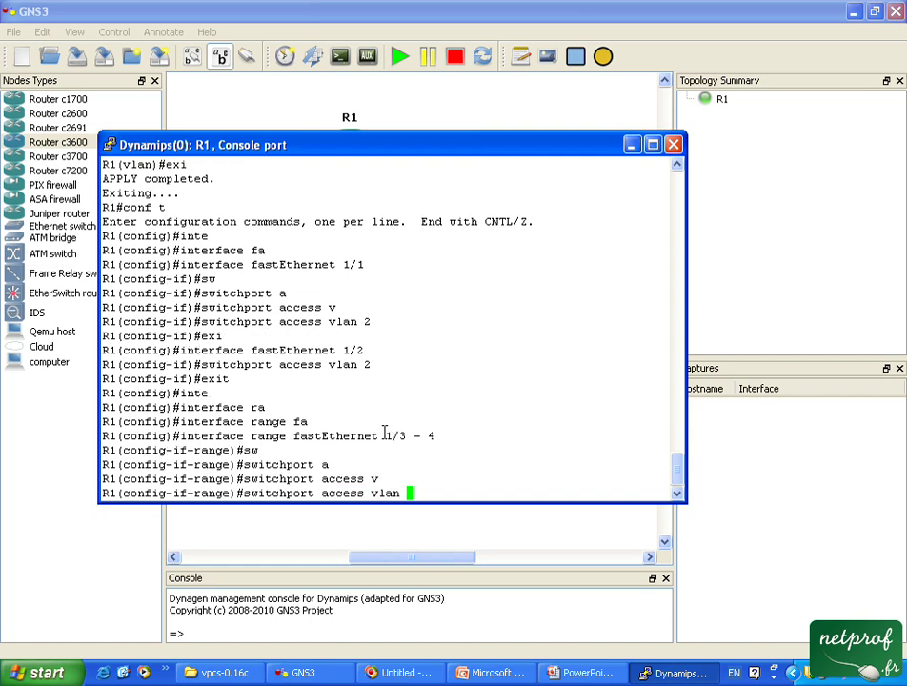
pyautogui.write('3')
pyautogui.press('Return')
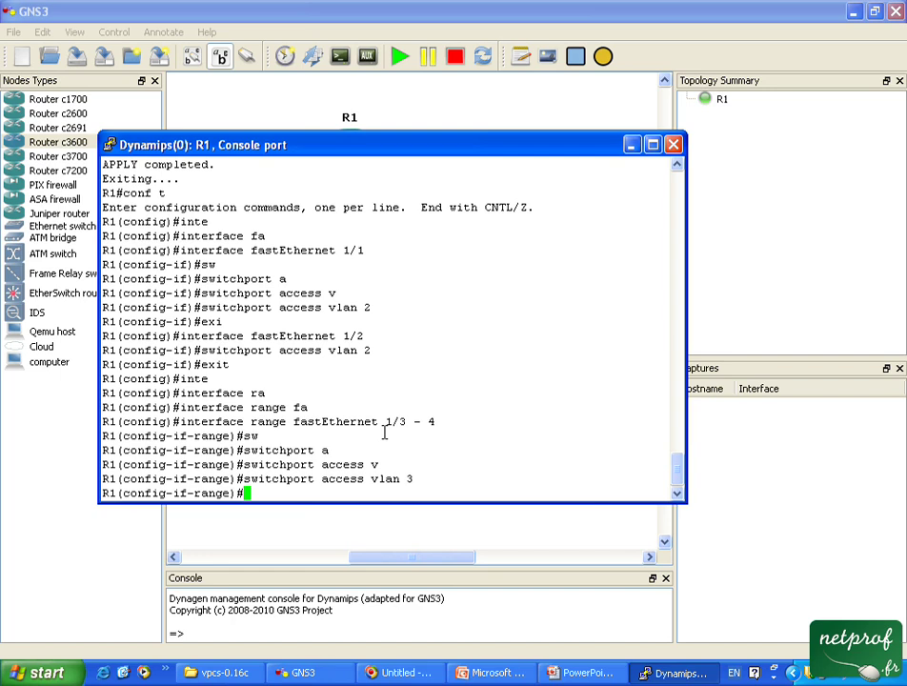
pyautogui.hotkey('ctrl', 'z')
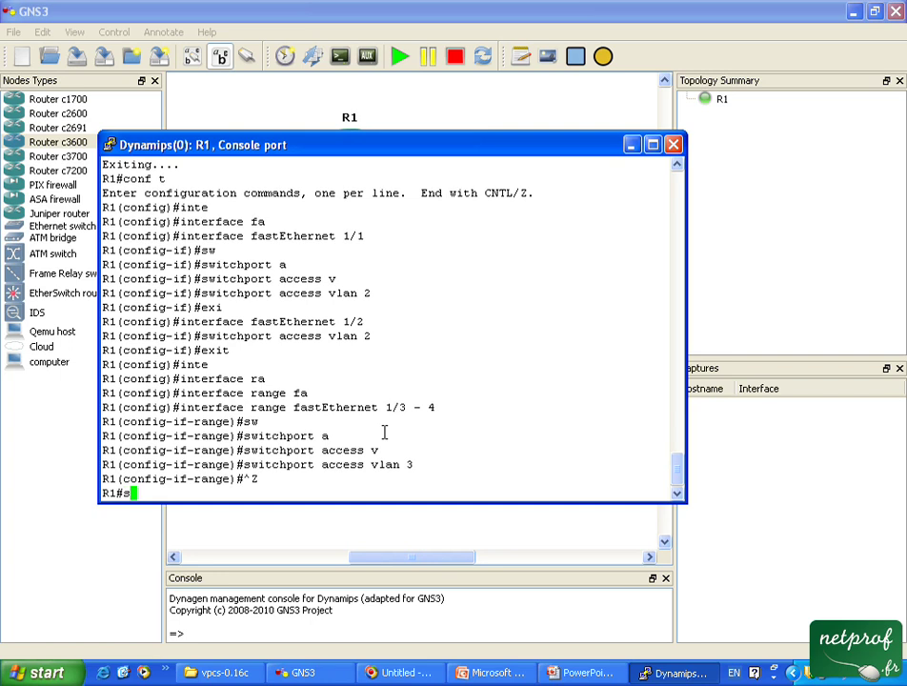
# Display R1's VLANs and their port assignments with "sho vlan-switch".
pyautogui.write('sho vla')
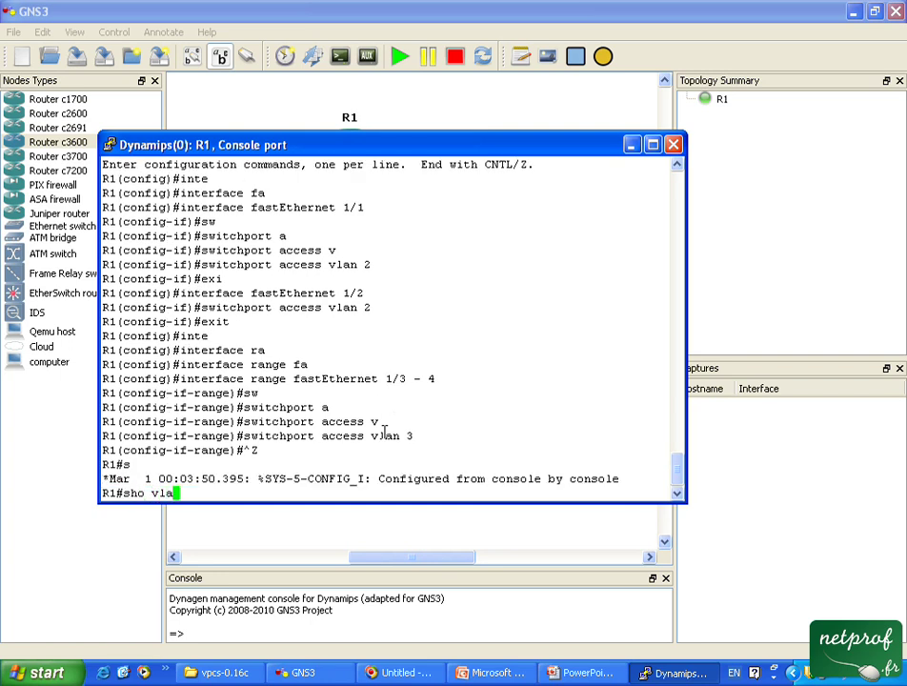
pyautogui.press('Tab')
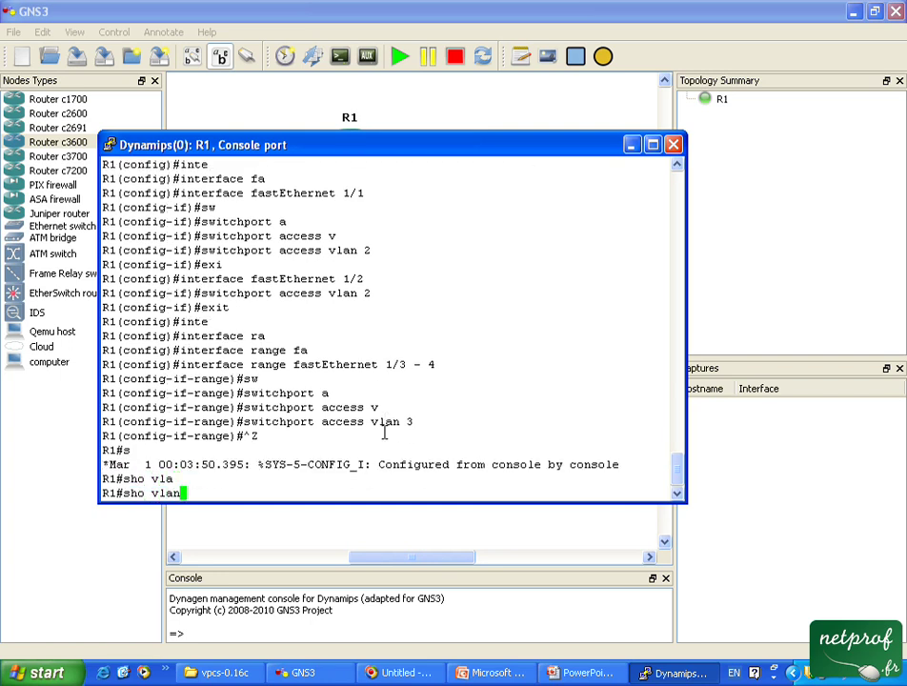
pyautogui.write('-s')
pyautogui.press('Tab')
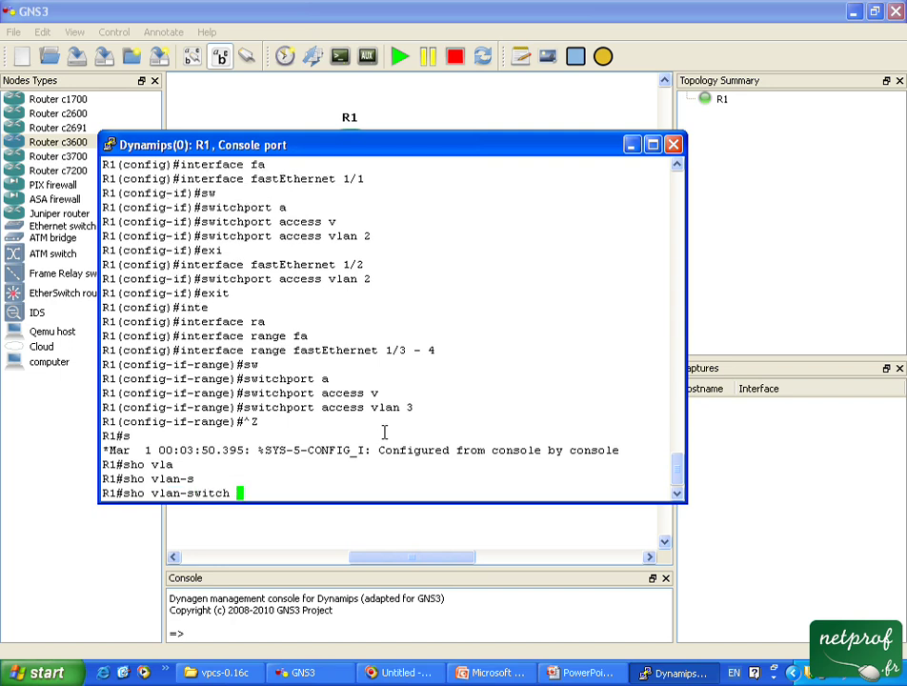
pyautogui.press('Return')
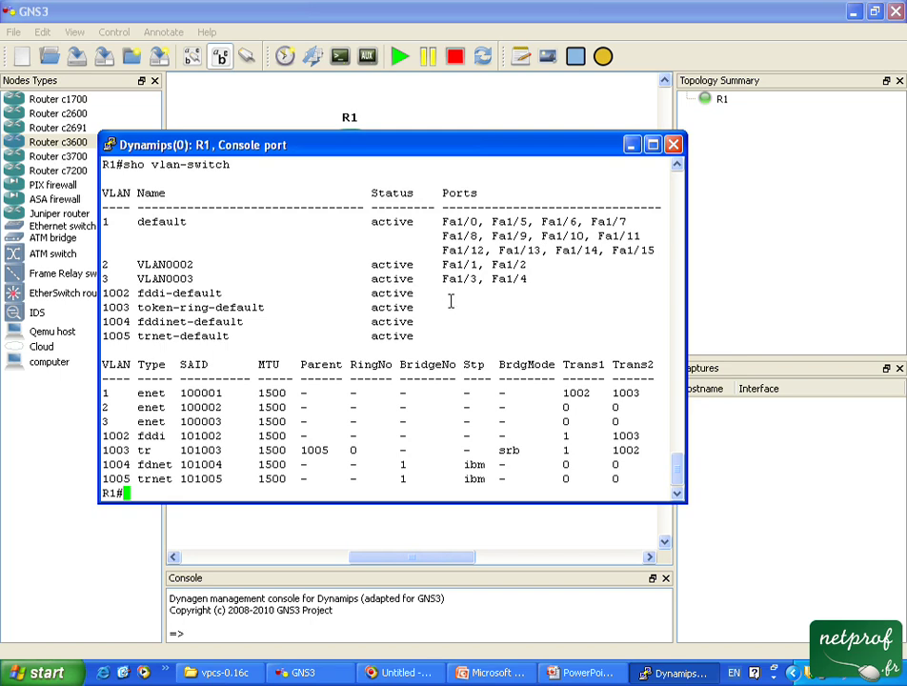
# Display the running configuration of port 1/1 with "sho run int fastEthernet 1/1".
pyautogui.write('sho run int f')
pyautogui.write('fa')
pyautogui.press('Tab')
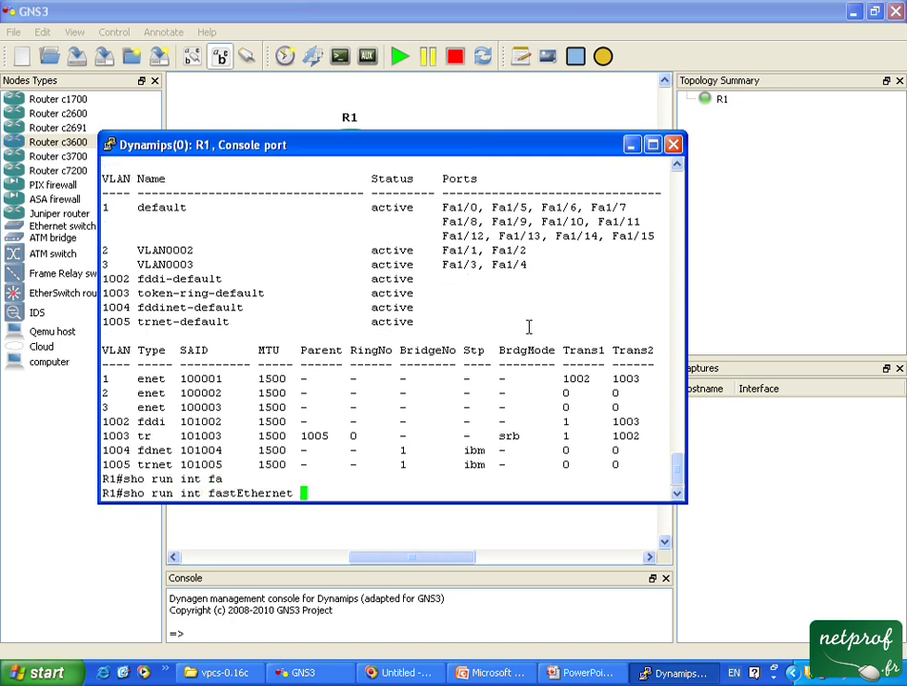
pyautogui.write('1/1')
pyautogui.press('Return')
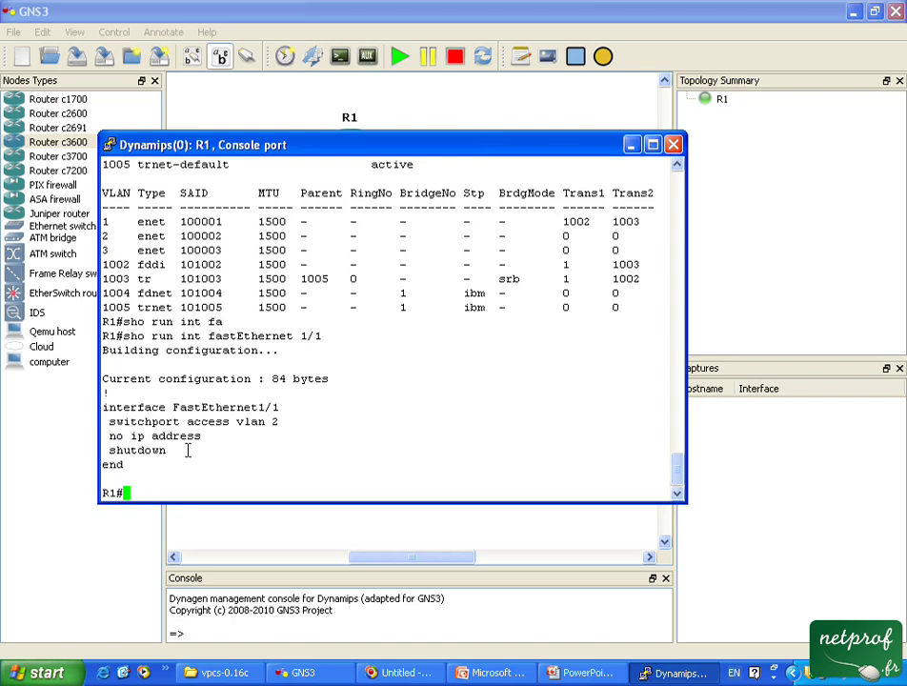
# Display the running configuration of port 1/4 with "sho run int fastEthernet 1/4".
pyautogui.press('Up')
pyautogui.press('BackSpace')
pyautogui.write('4')
pyautogui.press('Return')
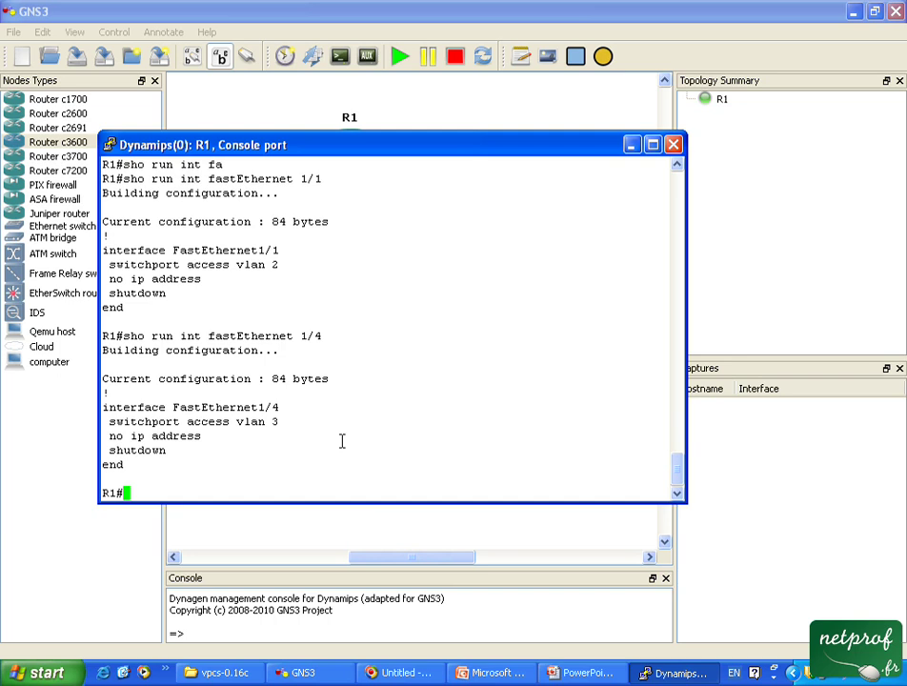
# Enter global configuration mode and select ports 1 to 4 with "interface range fastEthernet 1/1 - 4".
pyautogui.write('conf t')
pyautogui.press('Return')
pyautogui.write('int')
pyautogui.press('Tab')
pyautogui.write('ra')
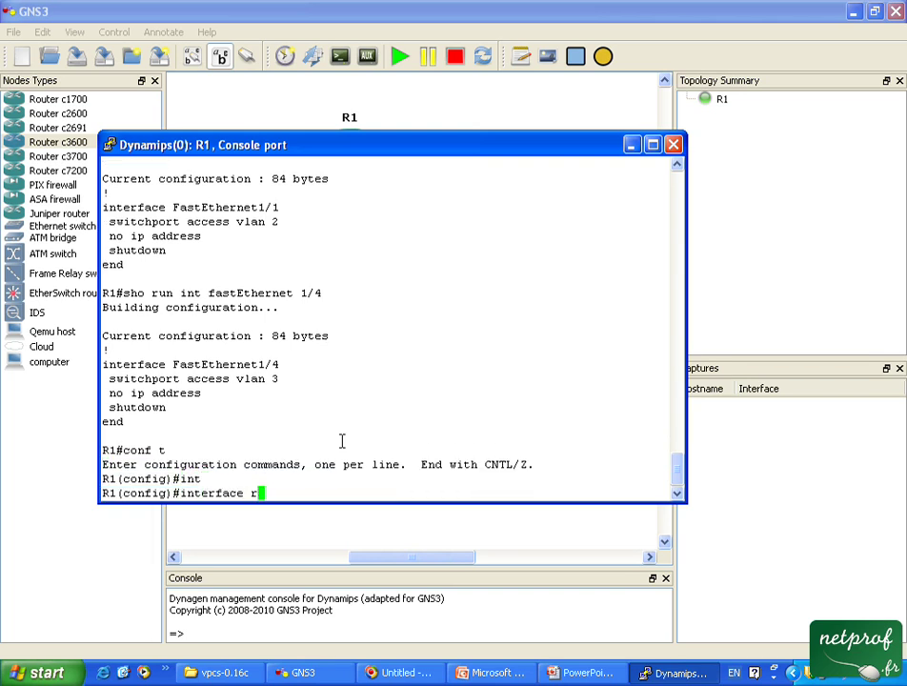
pyautogui.press('Tab')
pyautogui.write('fas')
pyautogui.press('Tab')
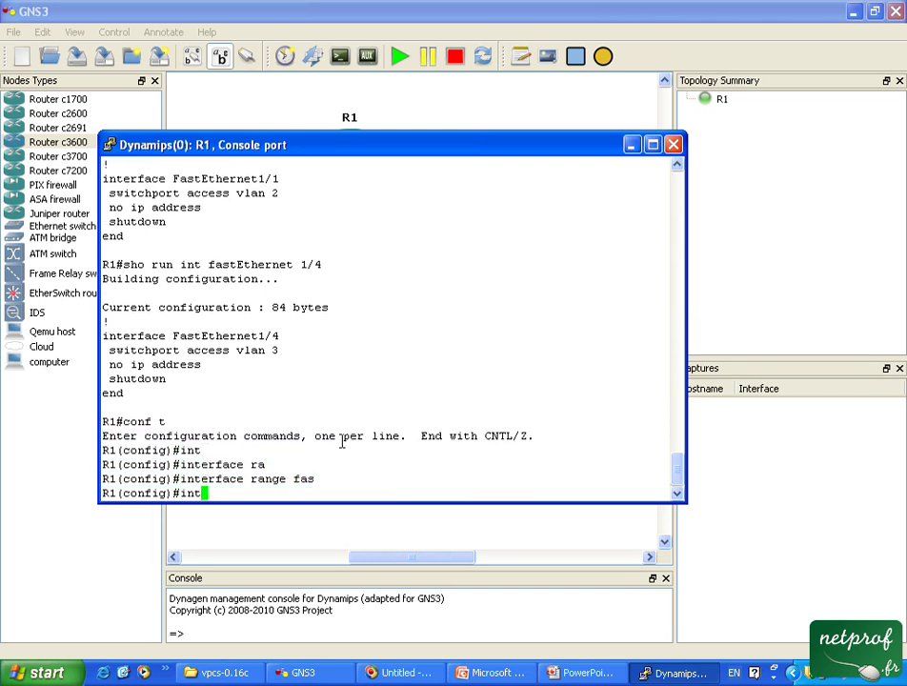
pyautogui.write('1/1-4')
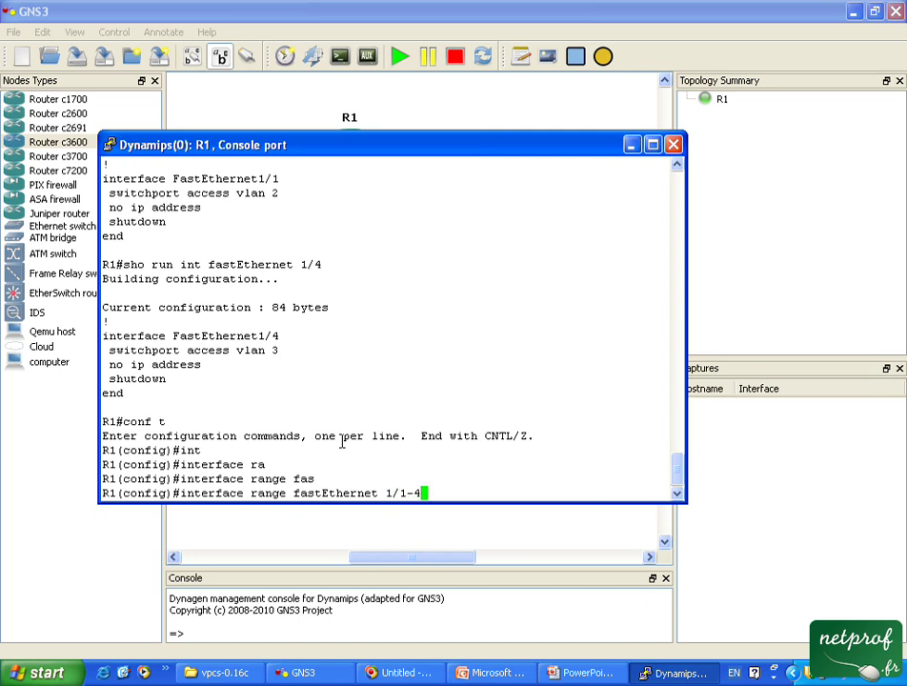
pyautogui.press('BackSpace')
pyautogui.press('BackSpace')
pyautogui.write('- 4')
pyautogui.press('Return')
# Enable the selected port range with "no shutdown" and return to privileged mode.
pyautogui.write('n')
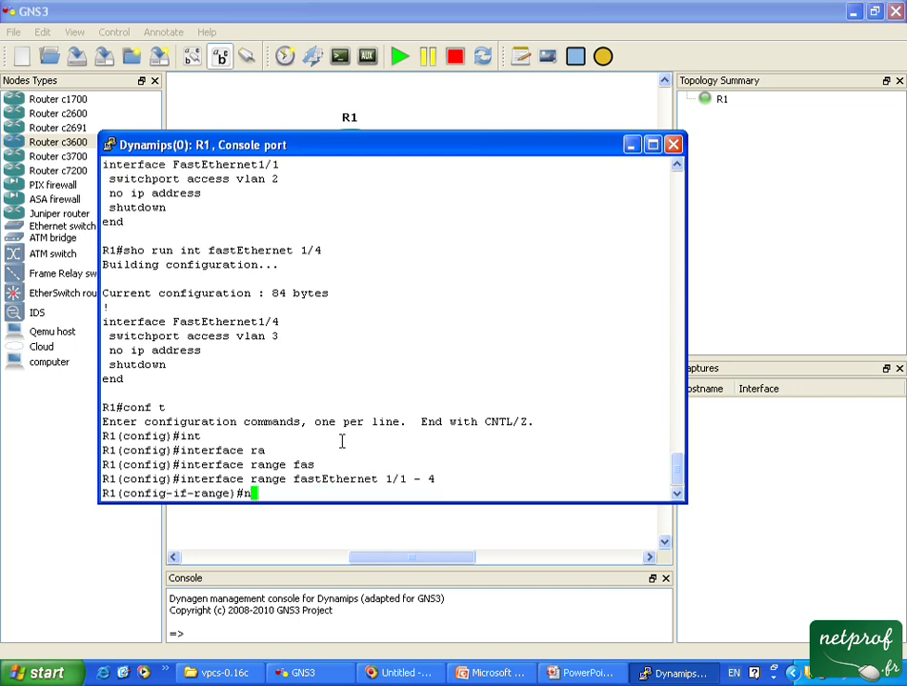
pyautogui.write('o sh')
pyautogui.press('Tab')
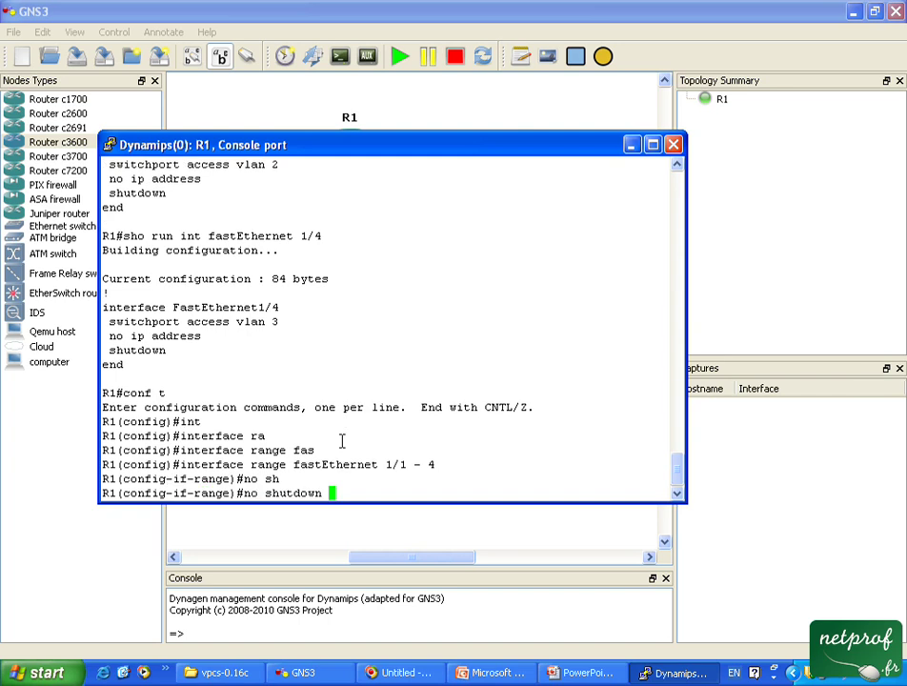
pyautogui.press('Return')
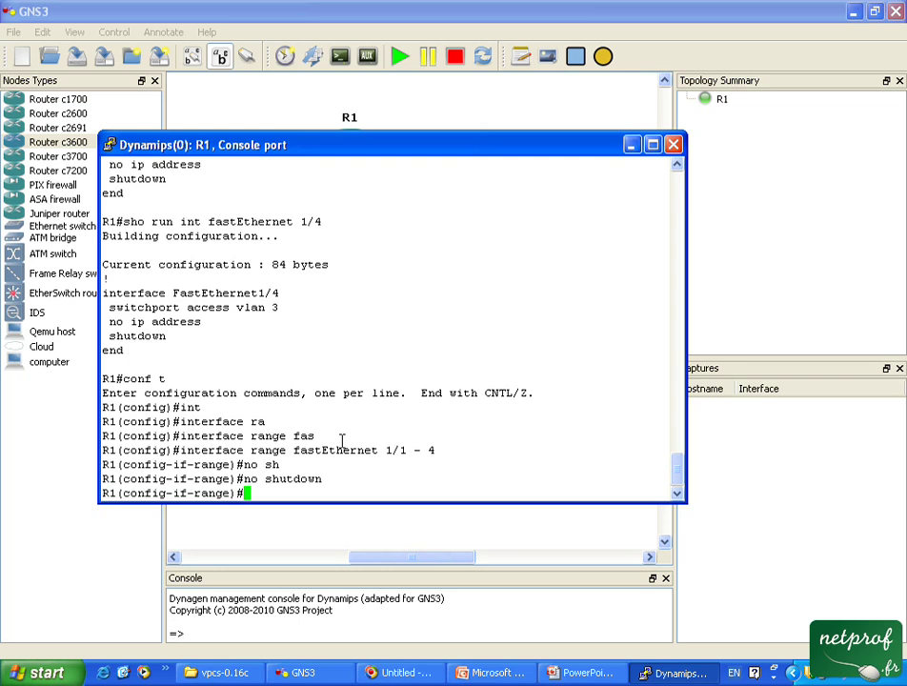
pyautogui.hotkey('ctrl', 'z')
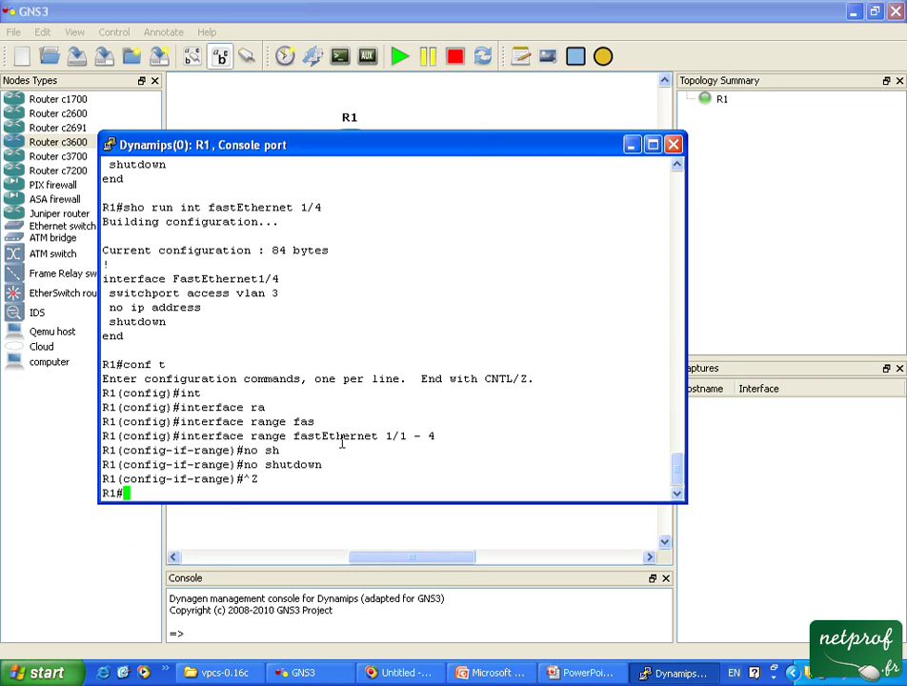
# Check FastEthernet 1/4's running configuration again by rerunning "sho run int fastEthernet 1/4".
pyautogui.press('Up')
pyautogui.press('Up')
pyautogui.press('Return')
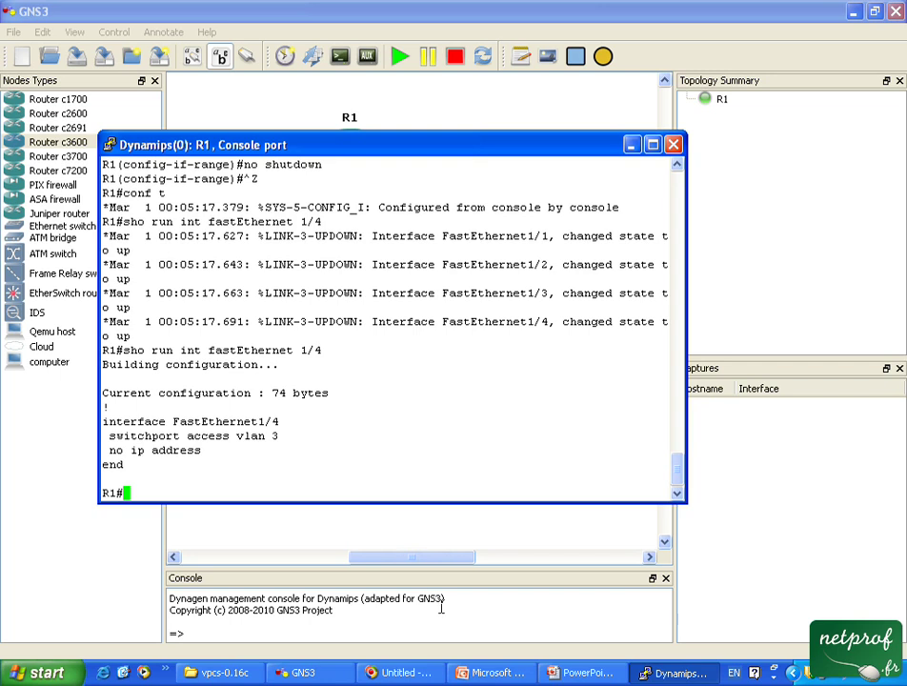
# Switch to the PowerPoint slideshow to reveal the fourth exercise instruction, and return to GNS3.
pyautogui.click(579, 674)
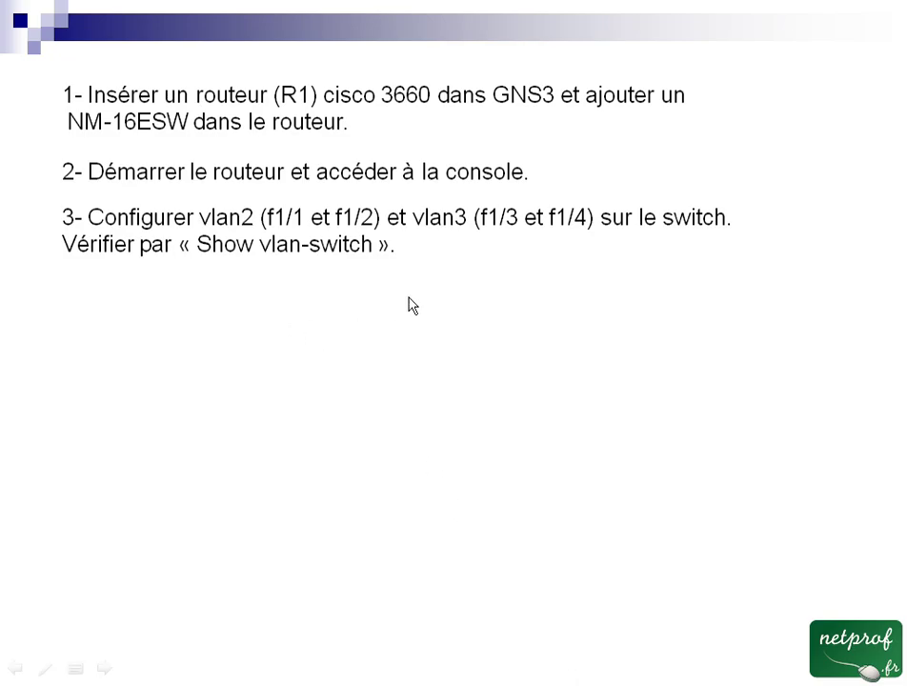
pyautogui.click(411, 305)
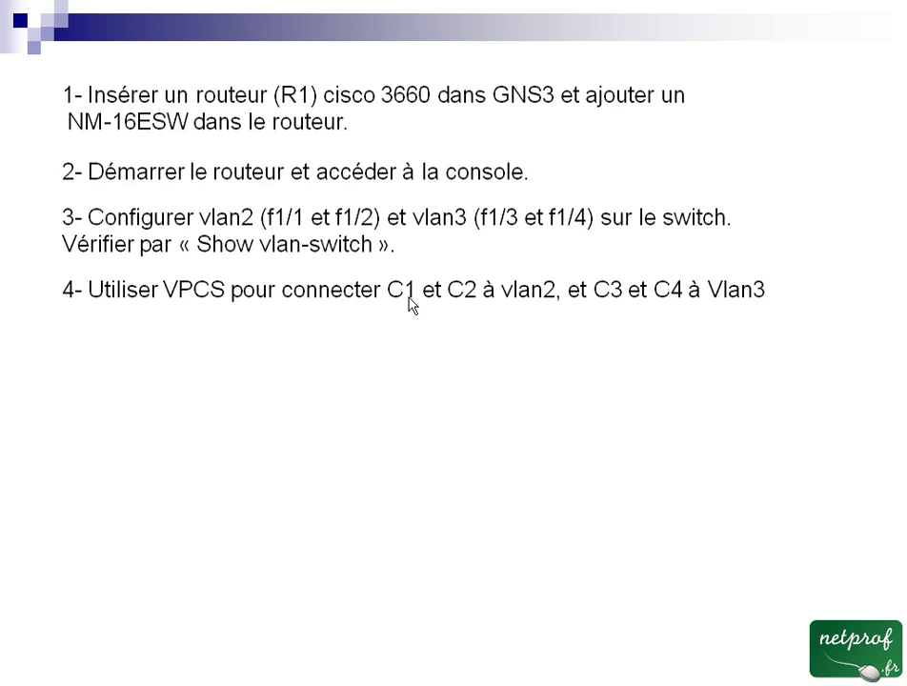
pyautogui.press('super')
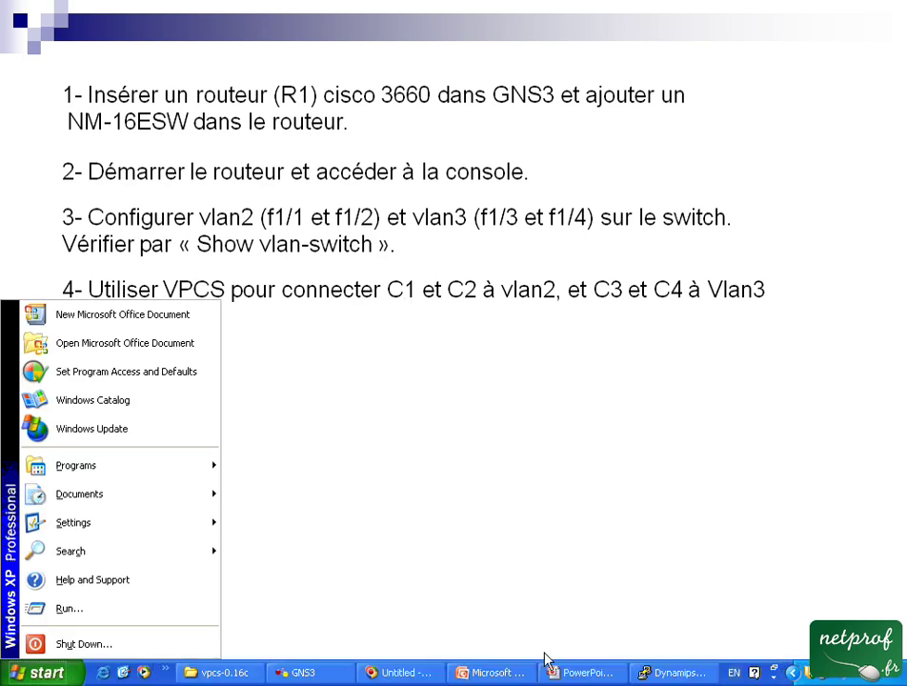
pyautogui.click(283, 674)
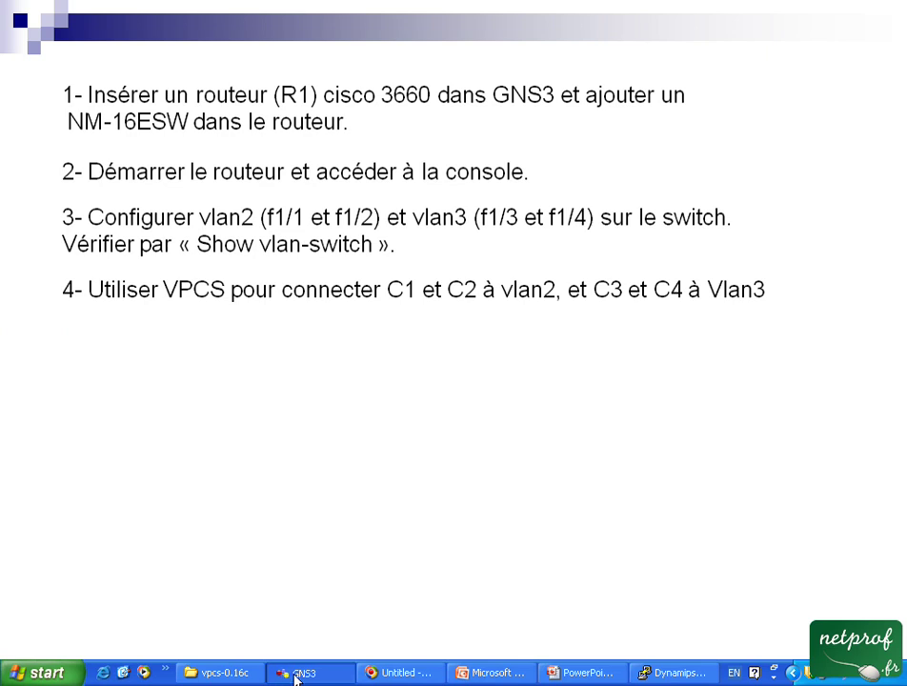
pyautogui.click(297, 676)
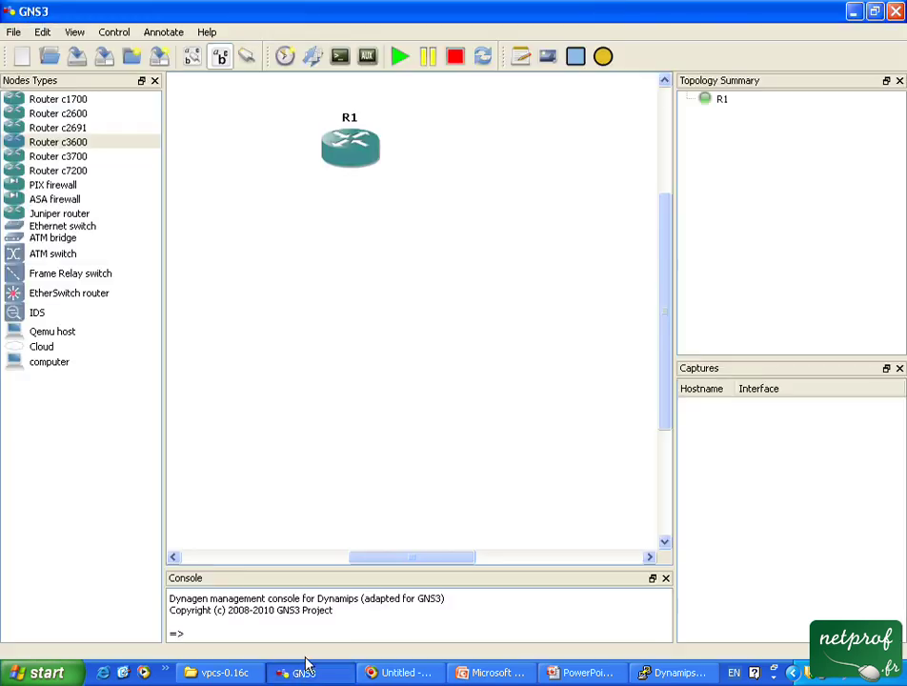
# Place four computers around router R1, with C1 and C2 on one side and C3 and C4 on the other.
pyautogui.moveTo(50, 371); pyautogui.dragTo(245, 143)
pyautogui.moveTo(60, 370); pyautogui.dragTo(255, 228)
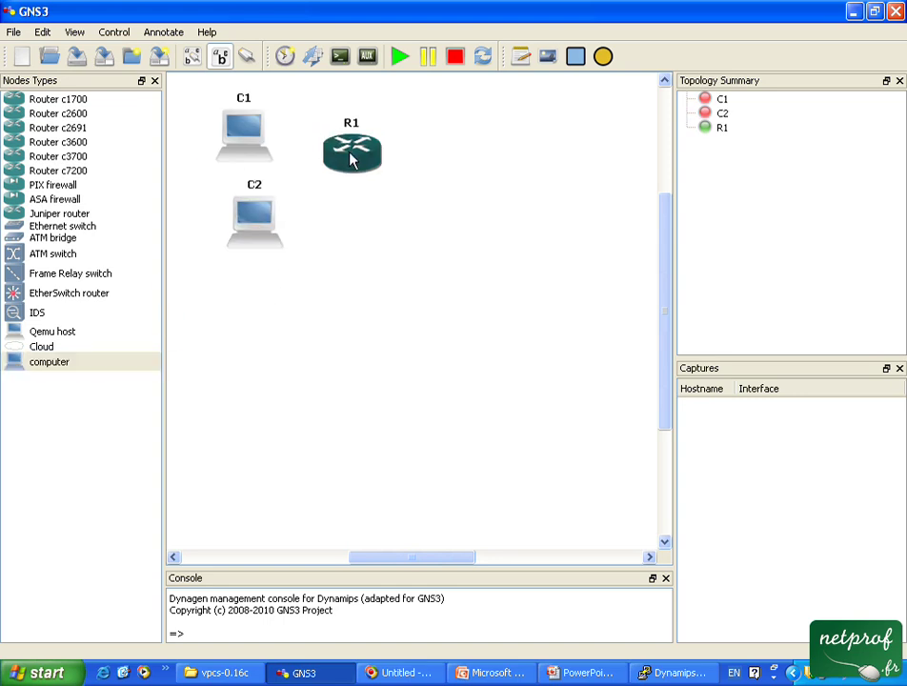
pyautogui.moveTo(350, 160); pyautogui.dragTo(353, 169)
pyautogui.moveTo(40, 367); pyautogui.dragTo(482, 149)
pyautogui.moveTo(61, 371); pyautogui.dragTo(495, 245)
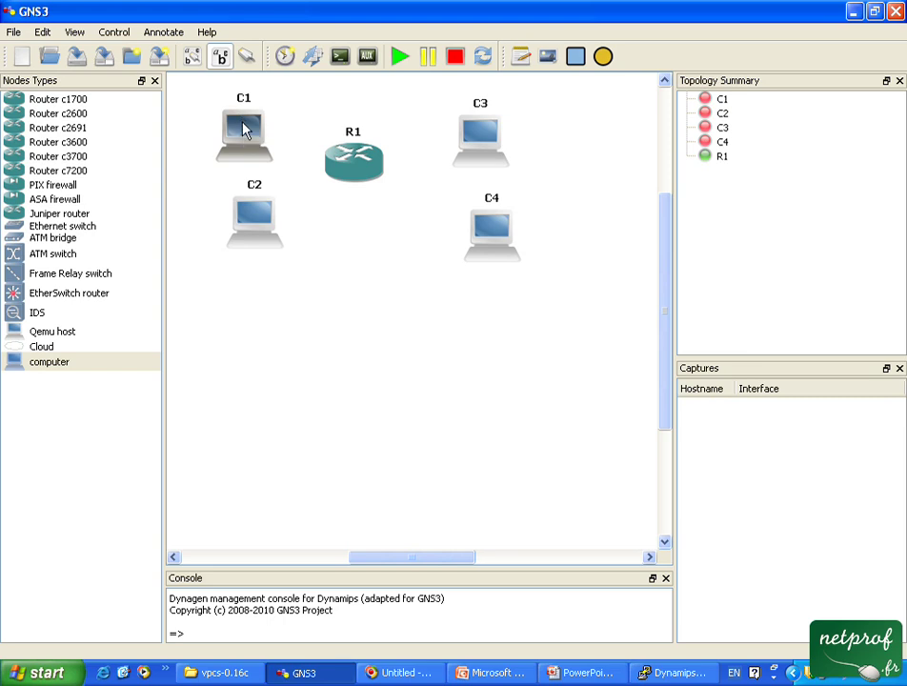
pyautogui.moveTo(255, 218); pyautogui.dragTo(237, 219)
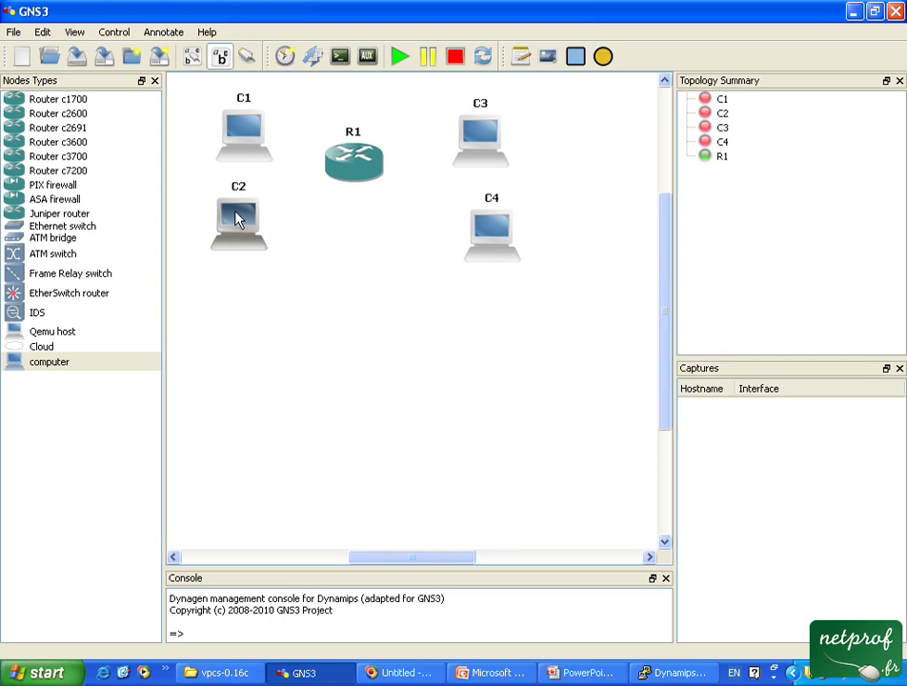
# Add a UDP NIO to C1 with local port 30000, remote host 127.0.0.1 and remote port 20000.
pyautogui.rightClick(242, 127)
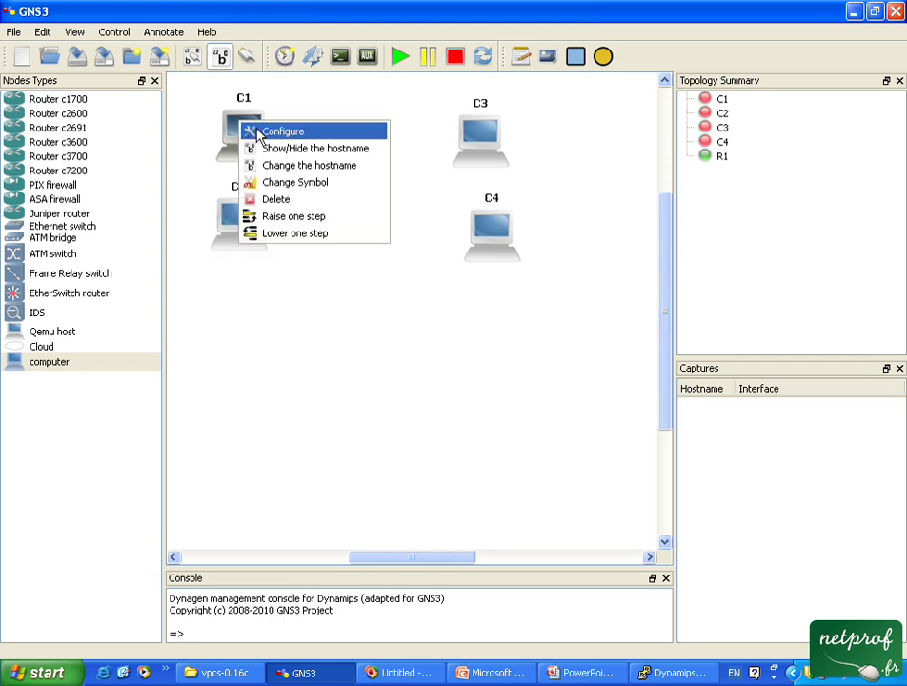
pyautogui.click(254, 134)
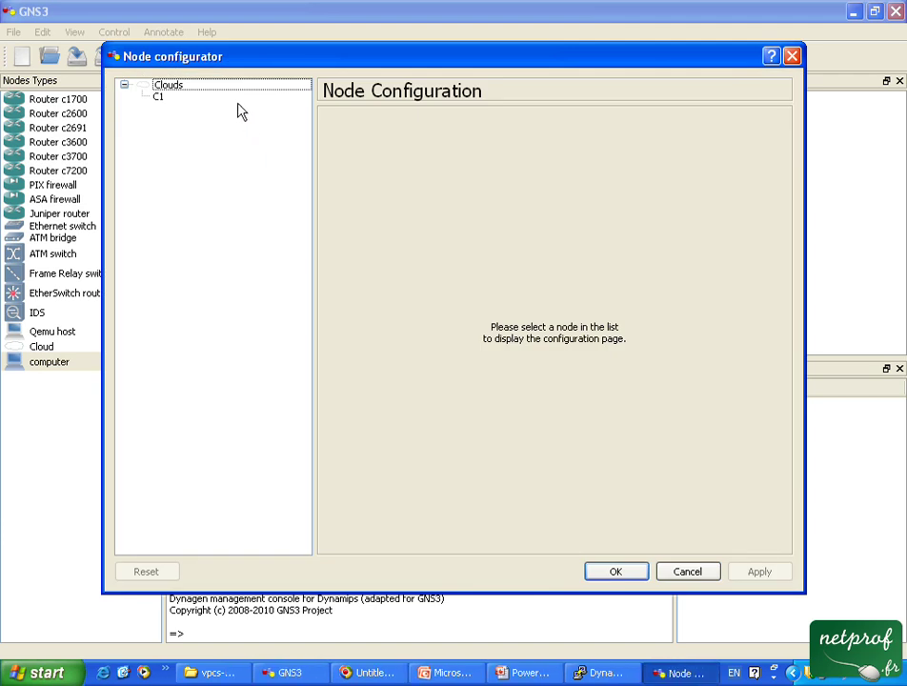
pyautogui.click(238, 99)
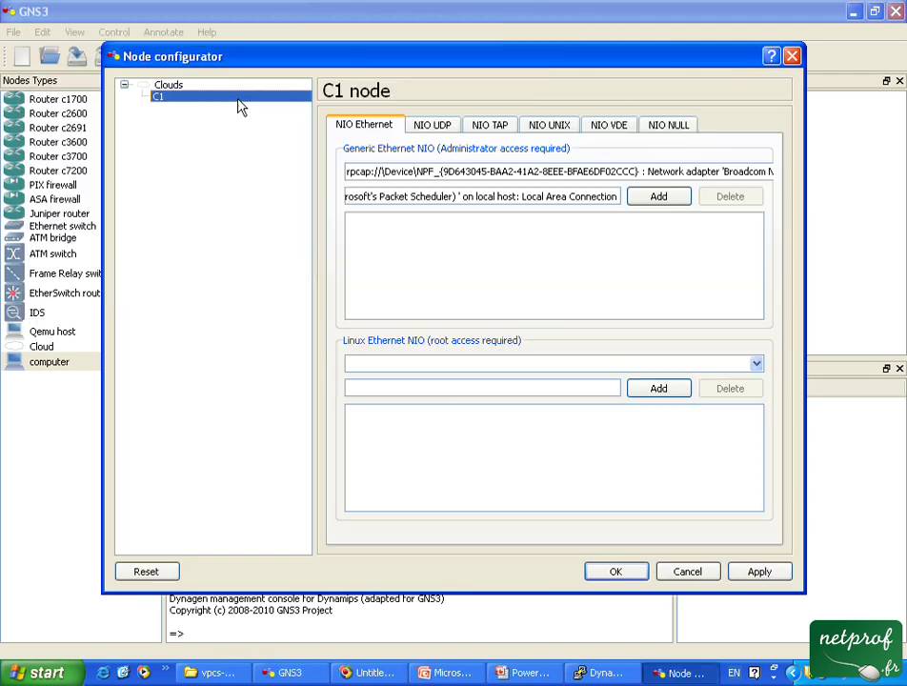
pyautogui.click(429, 126)
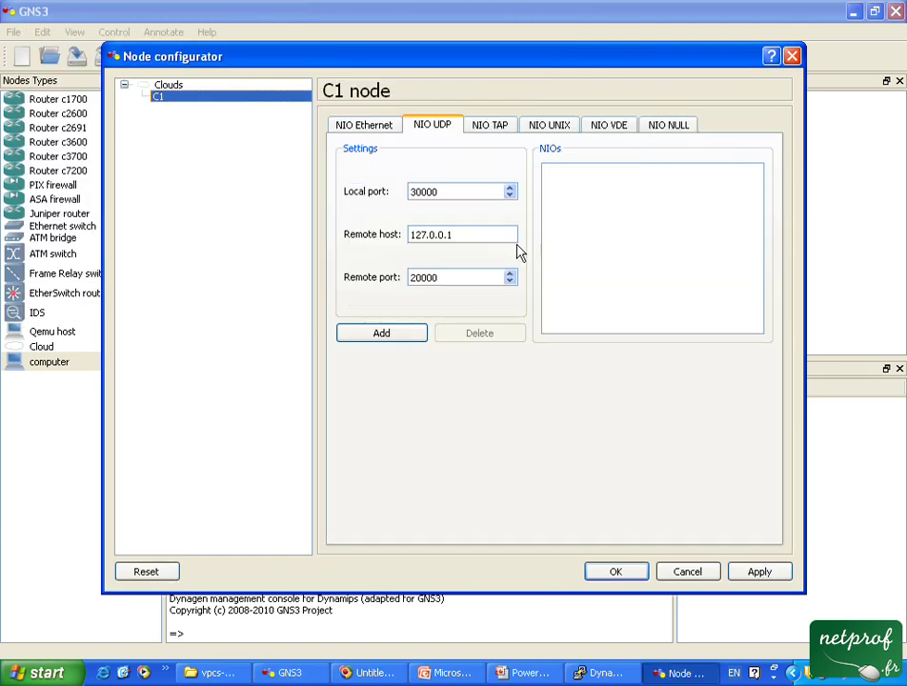
pyautogui.click(385, 333)
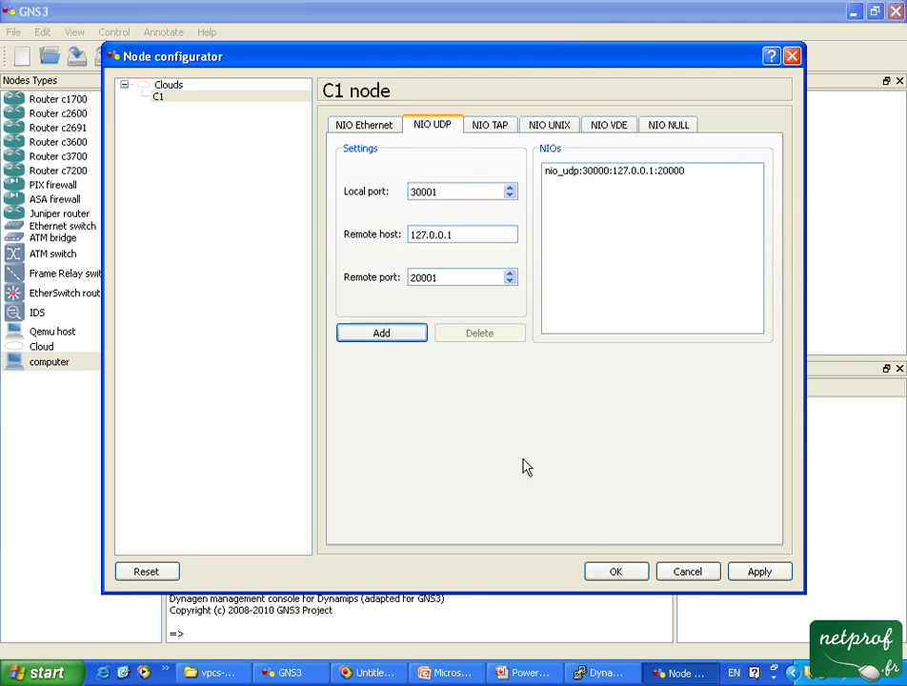
pyautogui.click(625, 576)
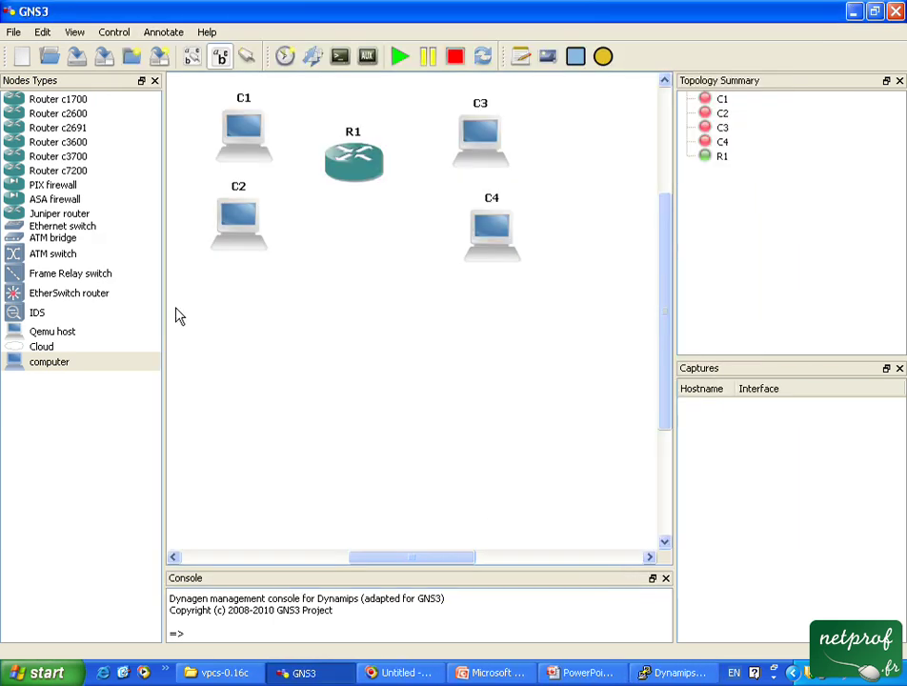
# Add a UDP NIO to C2 with local port 30004, remote host 127.0.0.1 and remote port 20001.
pyautogui.rightClick(240, 212)
pyautogui.click(276, 223)
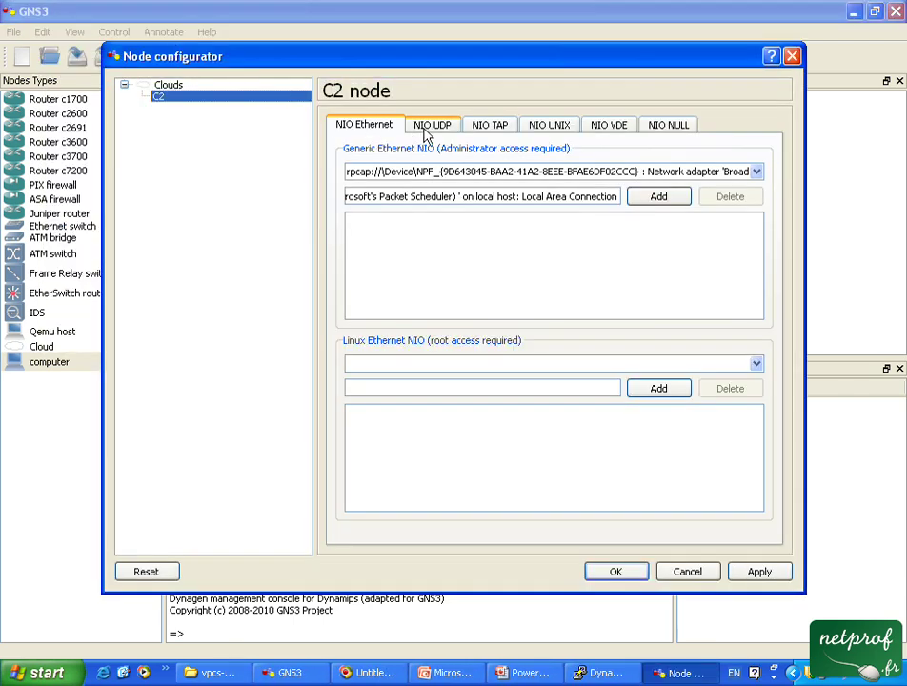
pyautogui.click(427, 125)
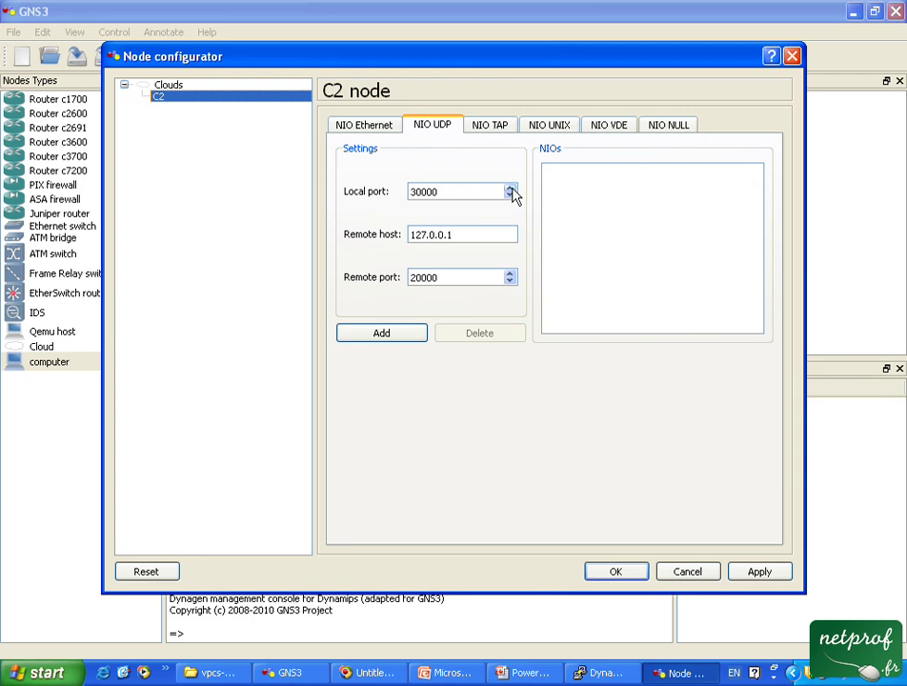
pyautogui.click(510, 187)
pyautogui.click(509, 188)
pyautogui.click(510, 188)
pyautogui.click(509, 188)
pyautogui.click(509, 274)
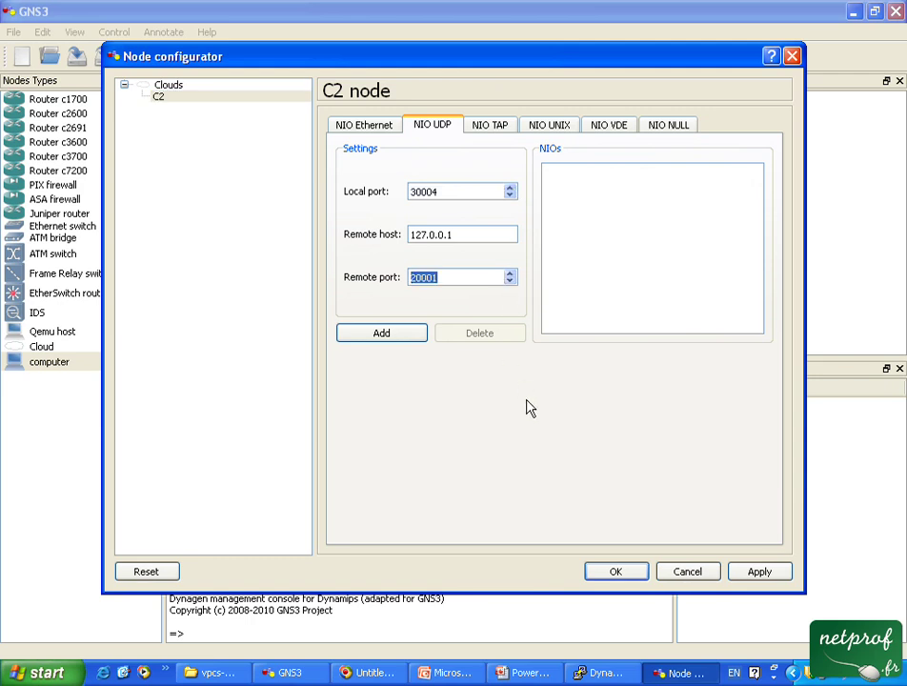
pyautogui.click(394, 337)
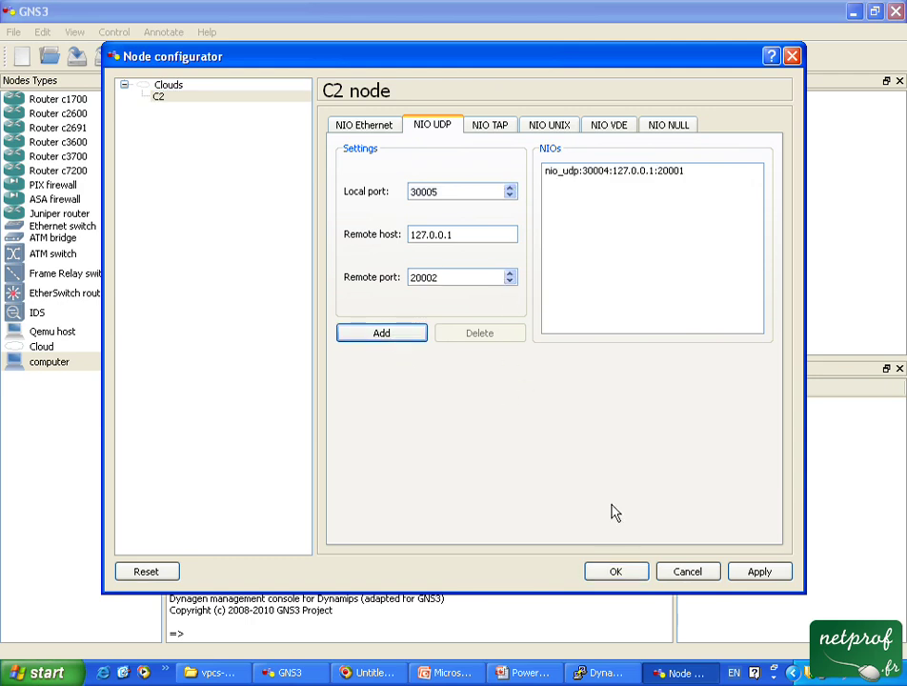
# Replace C2's UDP NIO with one using local port 30001, remote host 127.0.0.1 and remote port 20001.
pyautogui.click(510, 196)
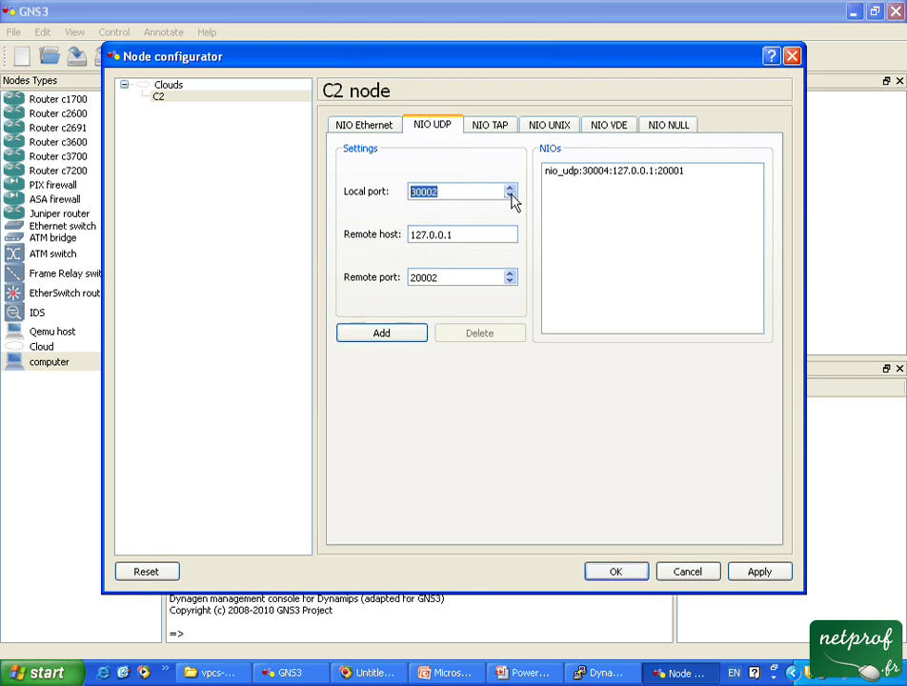
pyautogui.click(585, 172)
pyautogui.click(484, 332)
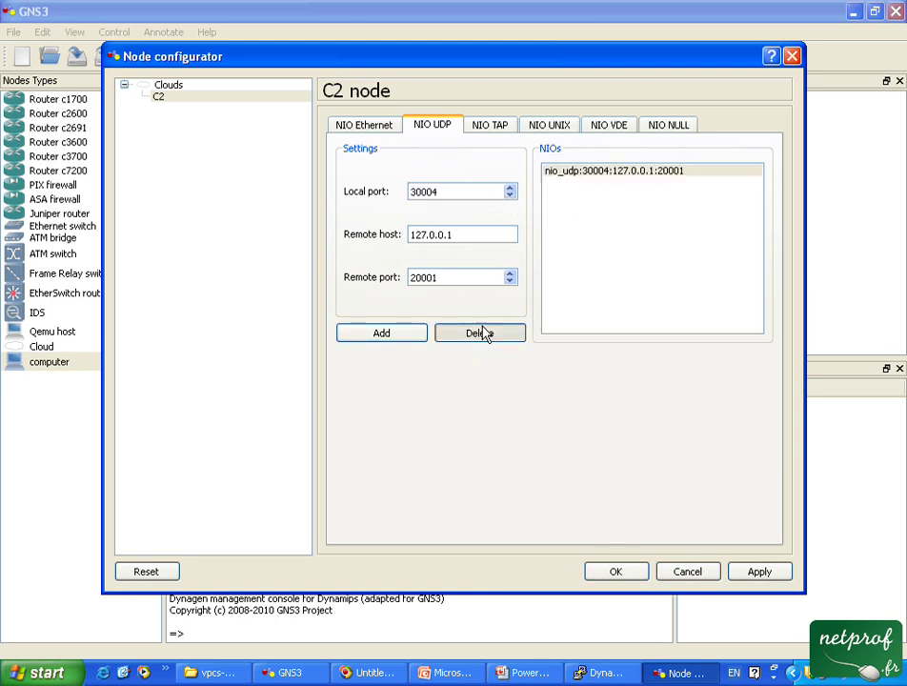
pyautogui.click(510, 195)
pyautogui.click(510, 195)
pyautogui.click(511, 195)
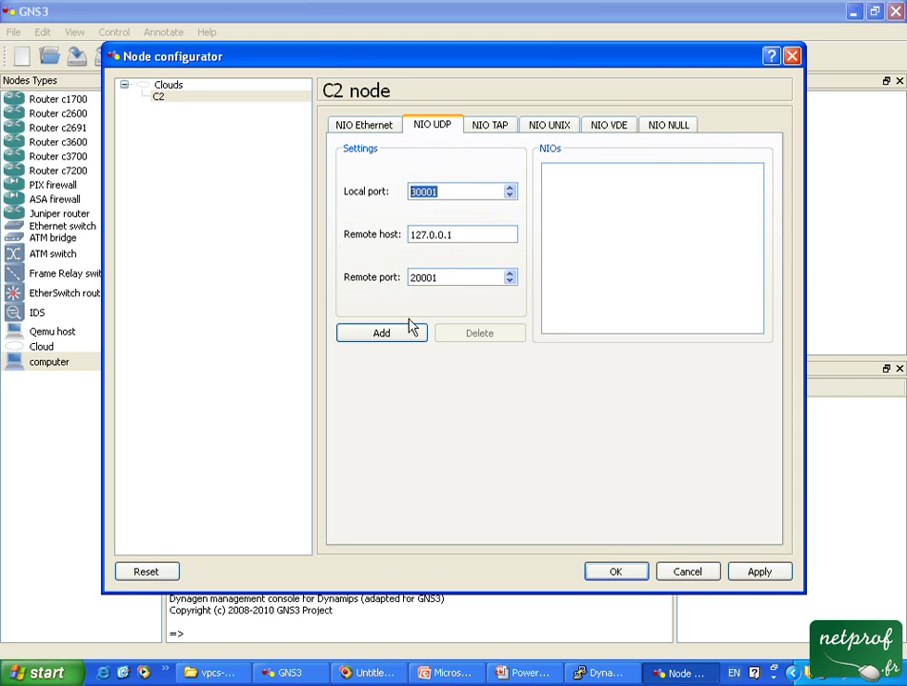
pyautogui.click(411, 335)
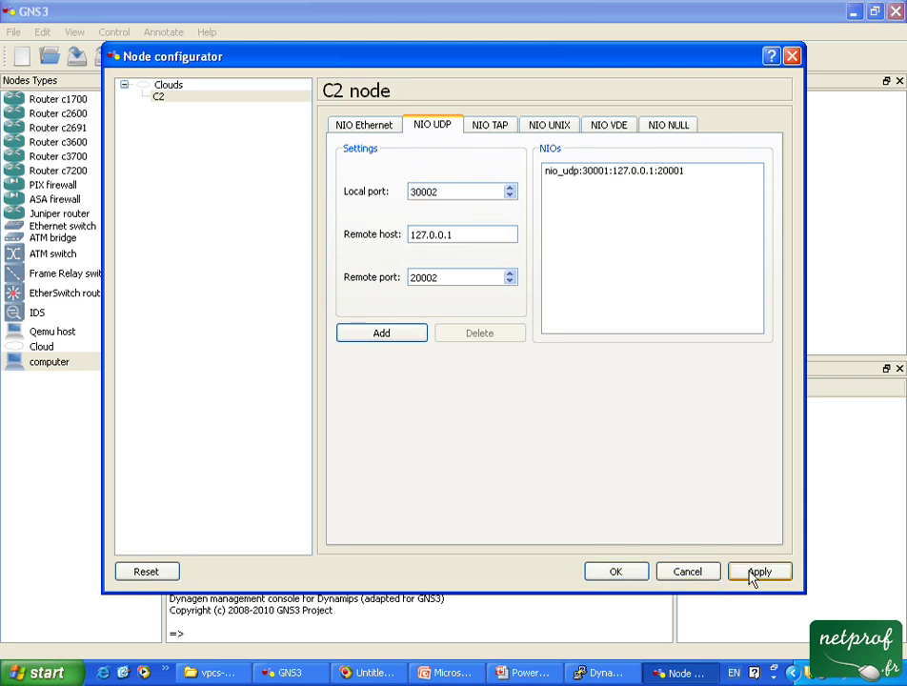
pyautogui.click(624, 574)
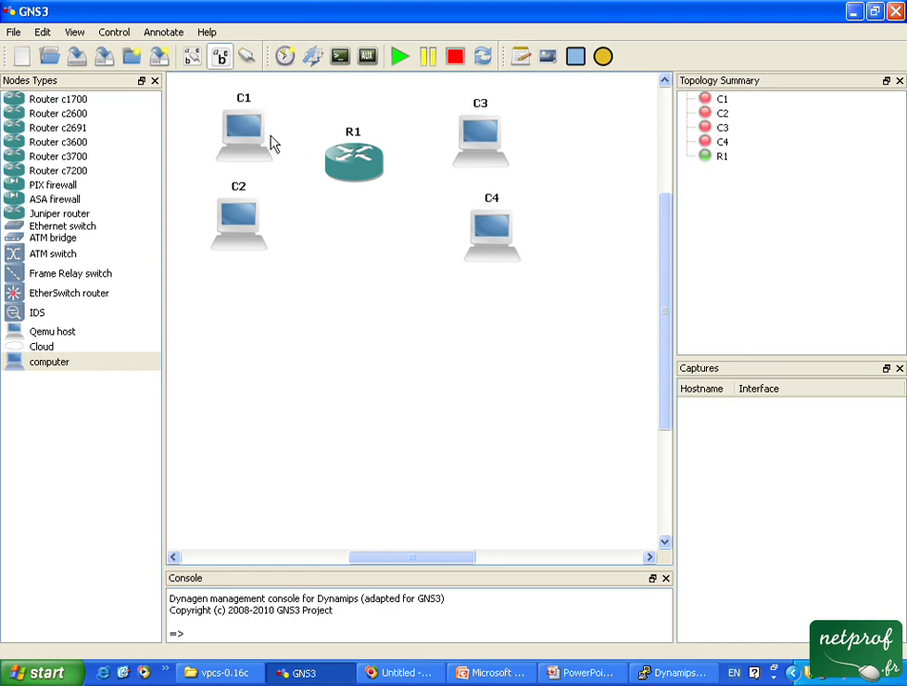
# Review the UDP NIO configured on C1 and close its configuration without changes.
pyautogui.click(710, 98)
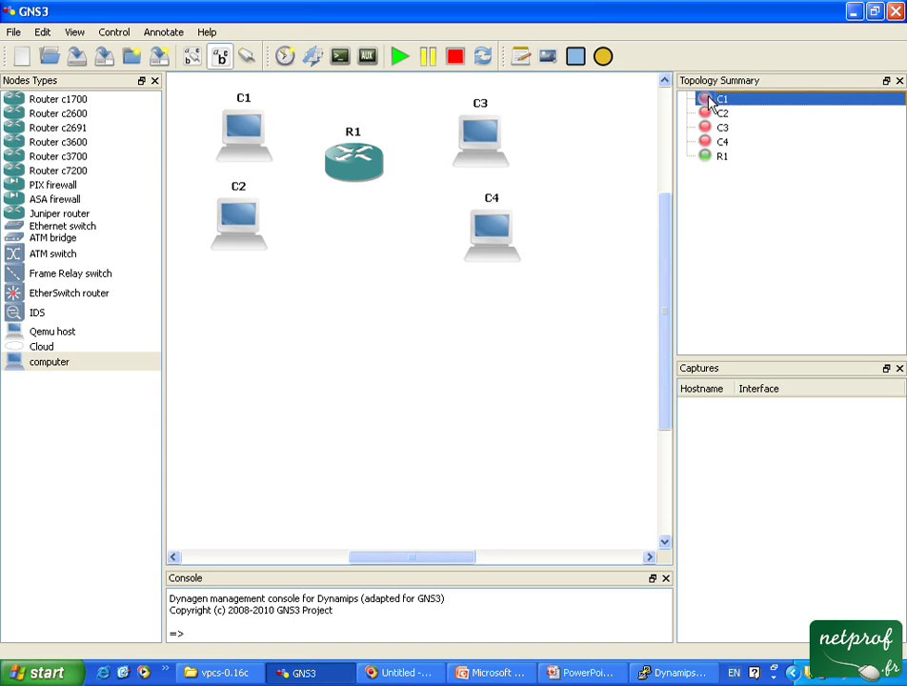
pyautogui.rightClick(257, 128)
pyautogui.click(279, 138)
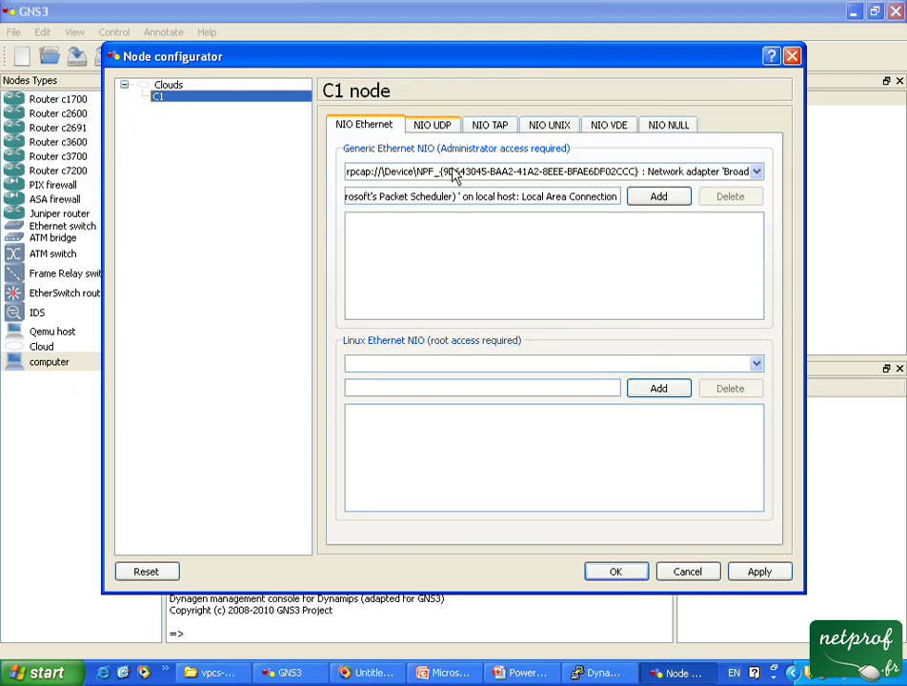
pyautogui.click(432, 125)
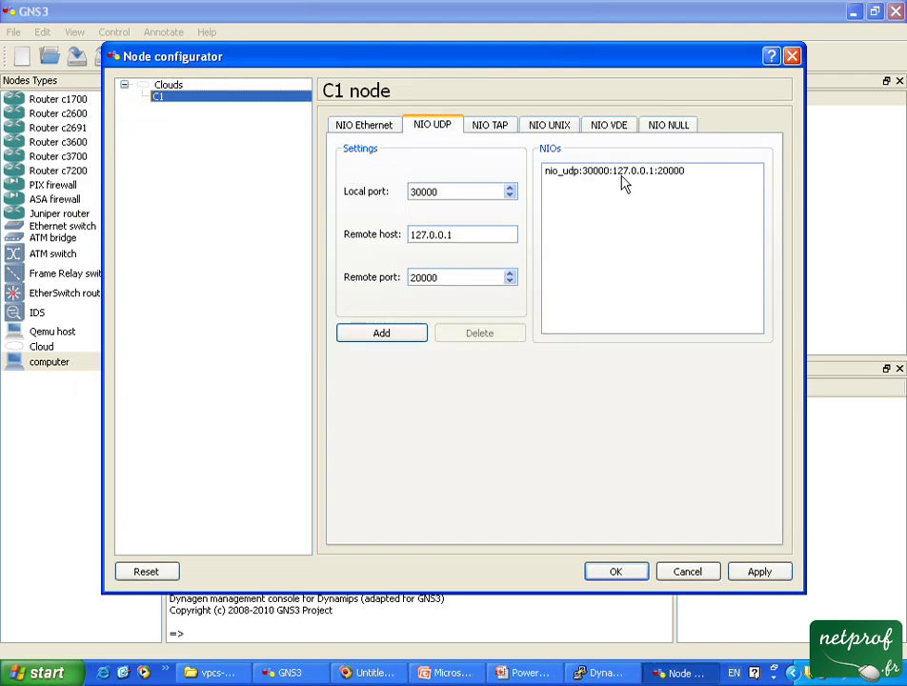
pyautogui.click(686, 571)
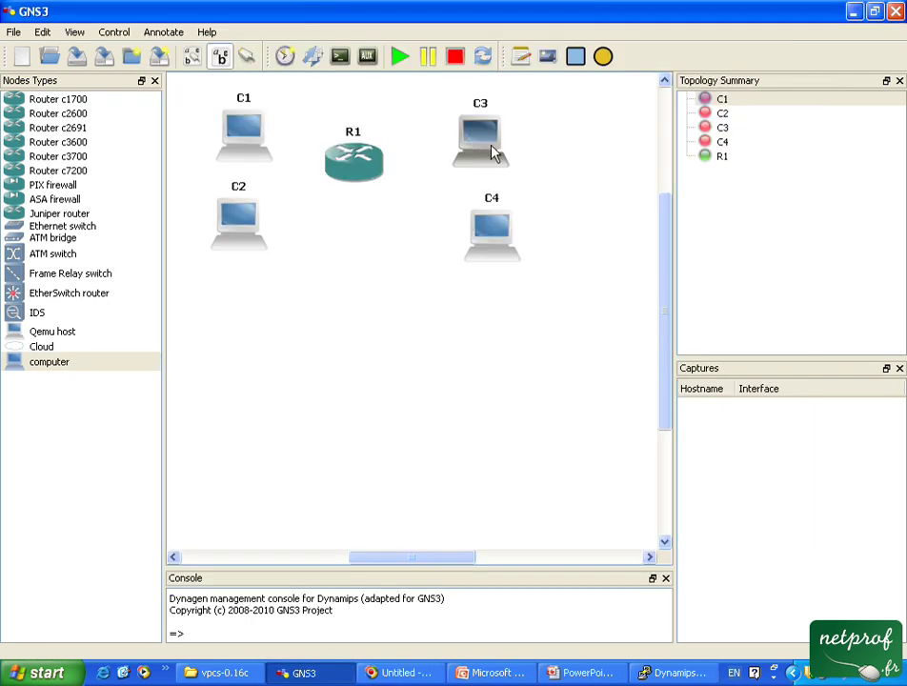
# Add a UDP NIO to C3 with local port 30002, remote host 127.0.0.1 and remote port 20002.
pyautogui.rightClick(471, 135)
pyautogui.click(488, 141)
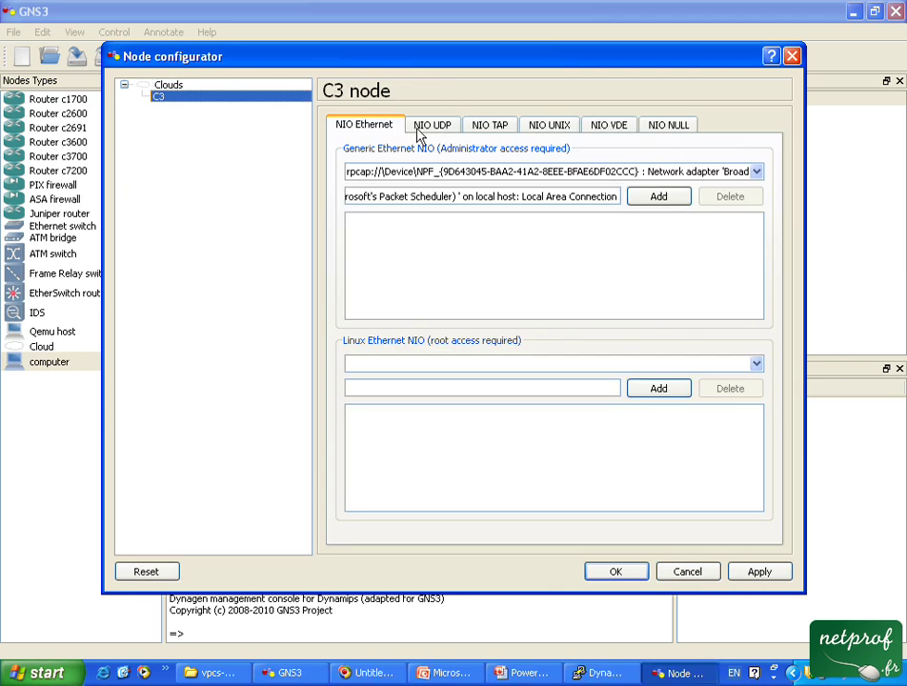
pyautogui.click(419, 129)
pyautogui.click(509, 189)
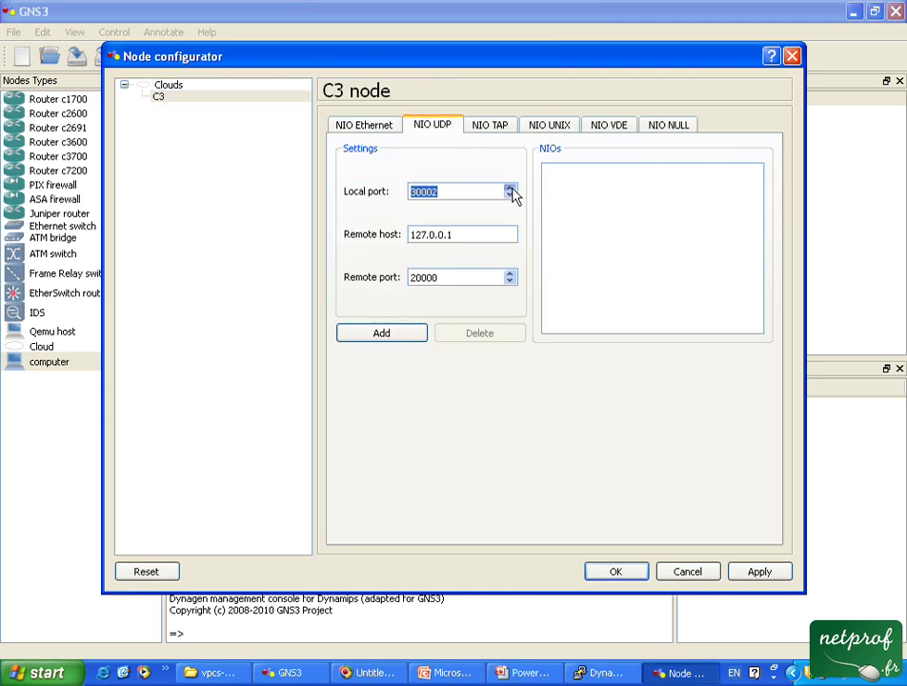
pyautogui.click(510, 273)
pyautogui.click(510, 273)
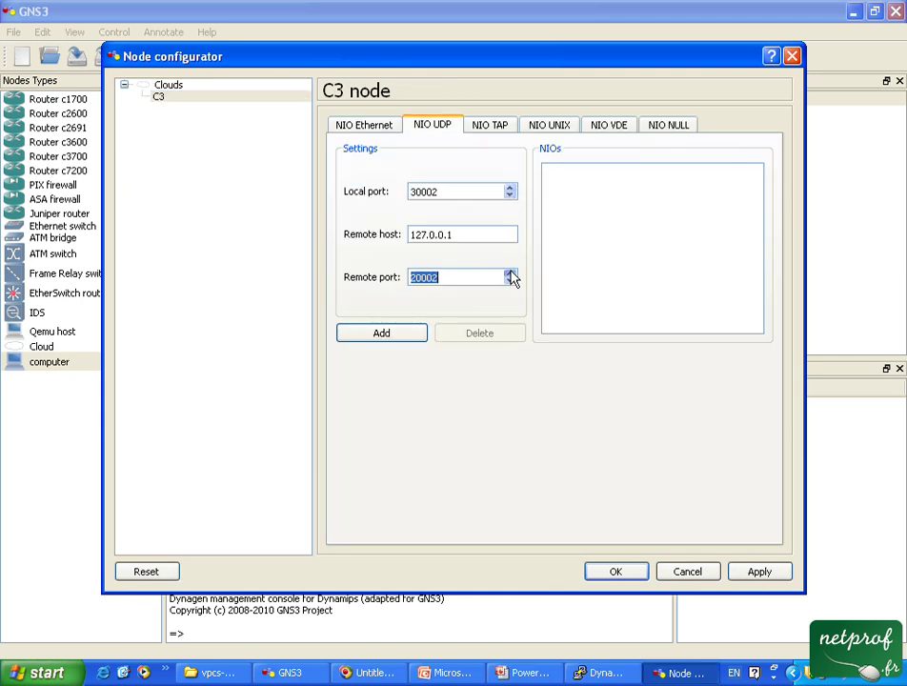
pyautogui.click(427, 333)
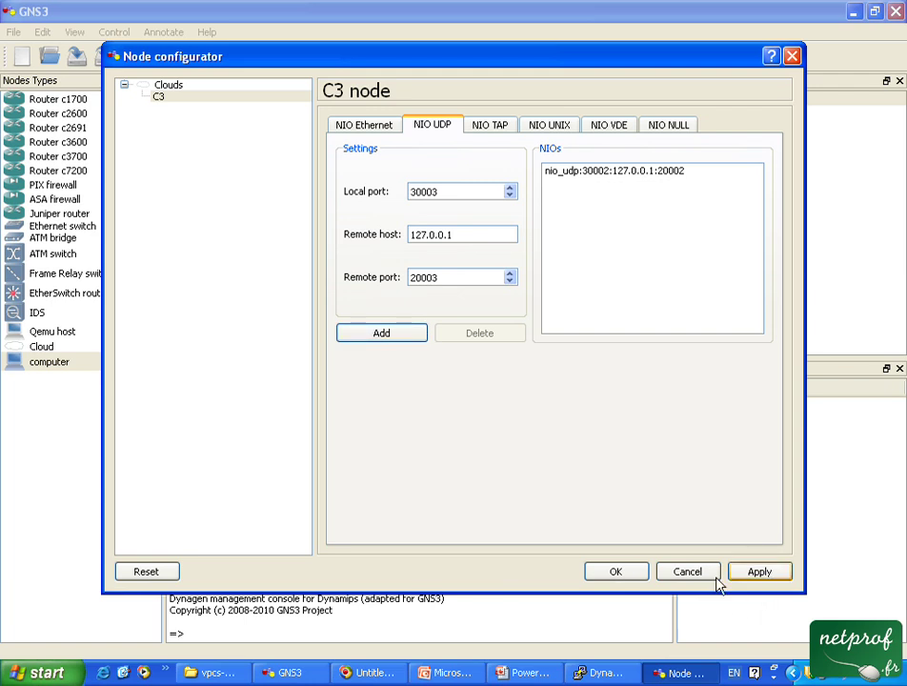
pyautogui.click(614, 577)
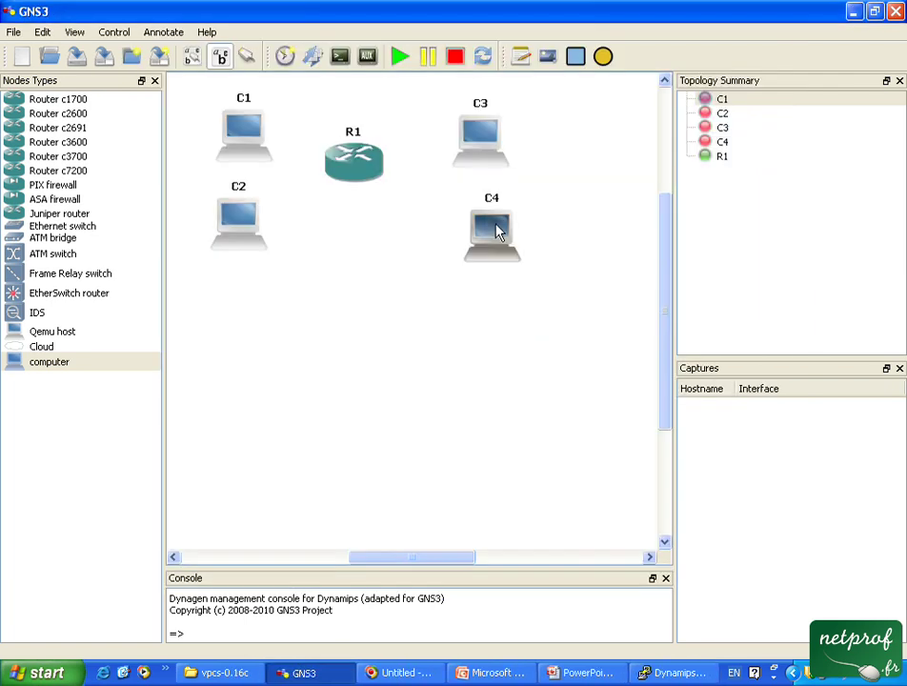
# Add a UDP NIO to C4 with local port 30003, remote host 127.0.0.1 and remote port 20003.
pyautogui.rightClick(496, 231)
pyautogui.click(521, 237)
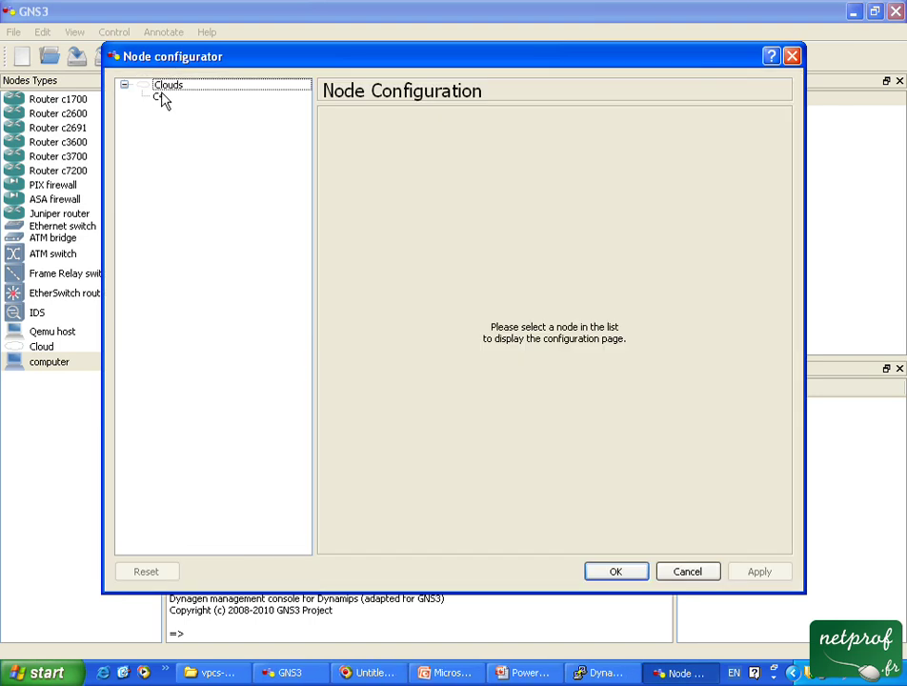
pyautogui.click(160, 96)
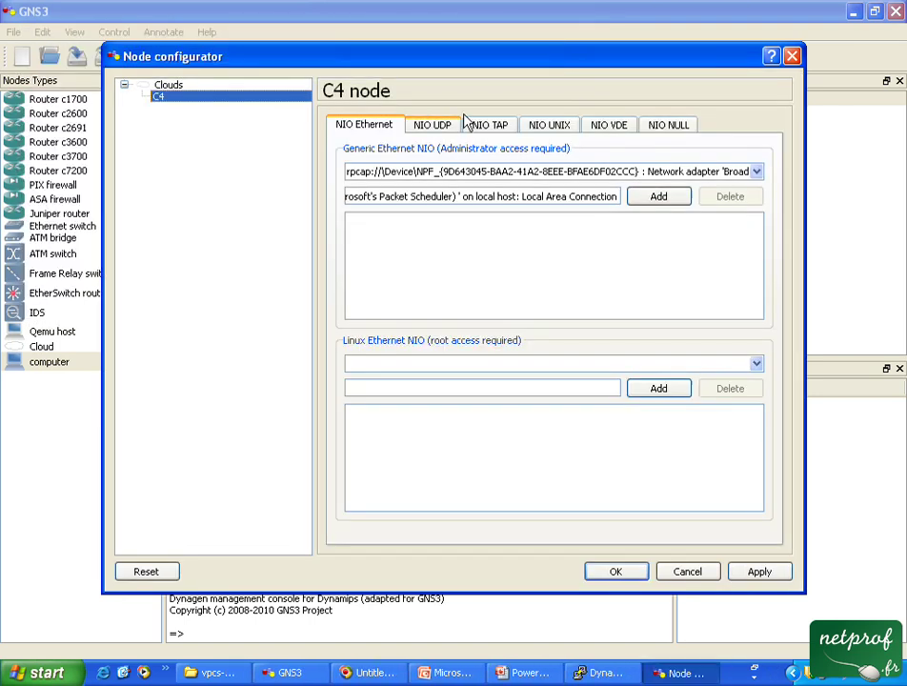
pyautogui.click(448, 127)
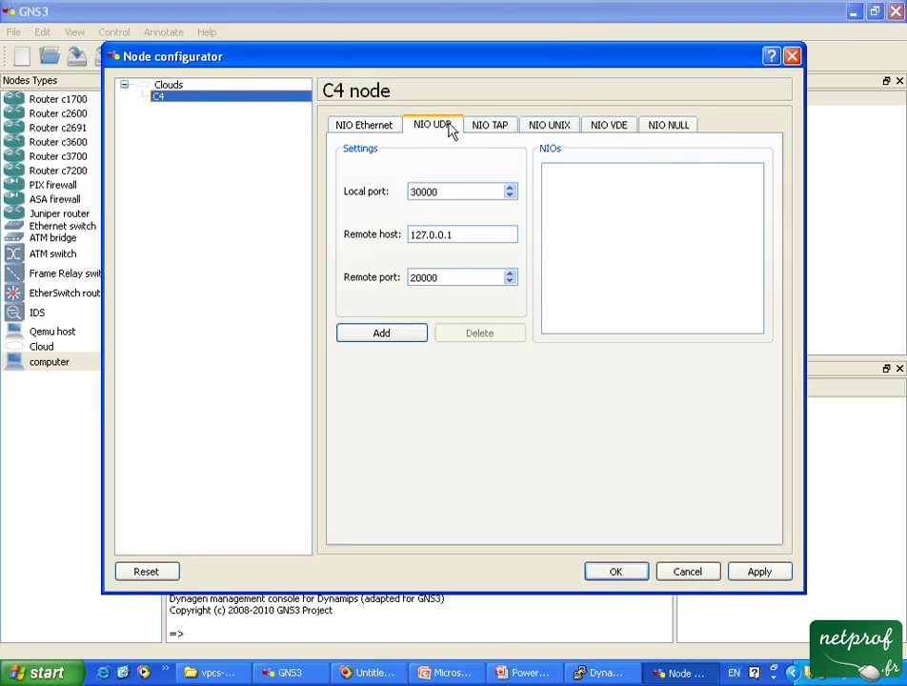
pyautogui.click(510, 189)
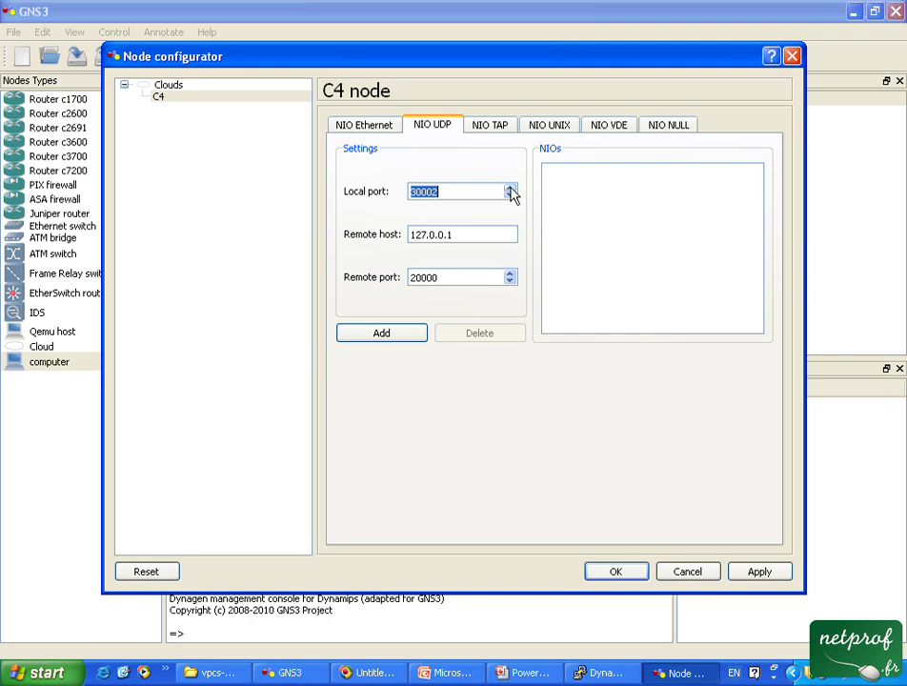
pyautogui.click(511, 190)
pyautogui.click(512, 275)
pyautogui.click(512, 275)
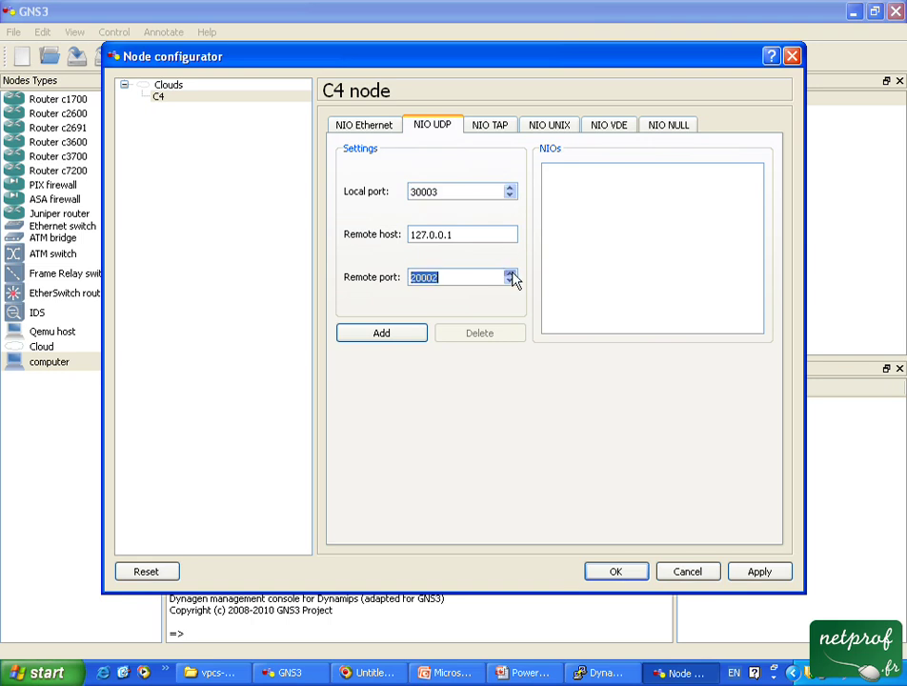
pyautogui.click(512, 275)
pyautogui.click(394, 333)
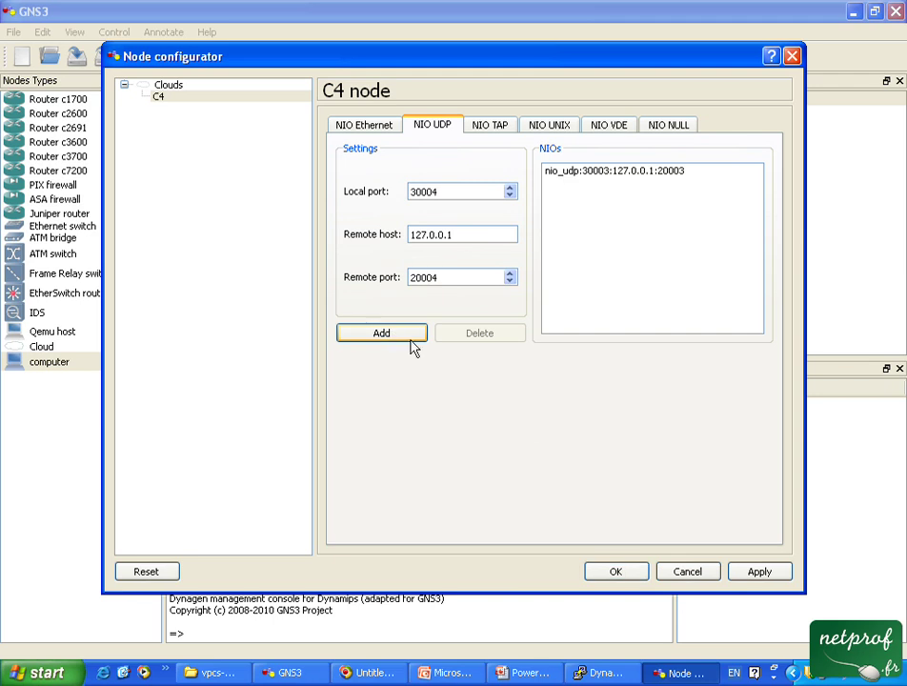
pyautogui.click(626, 573)
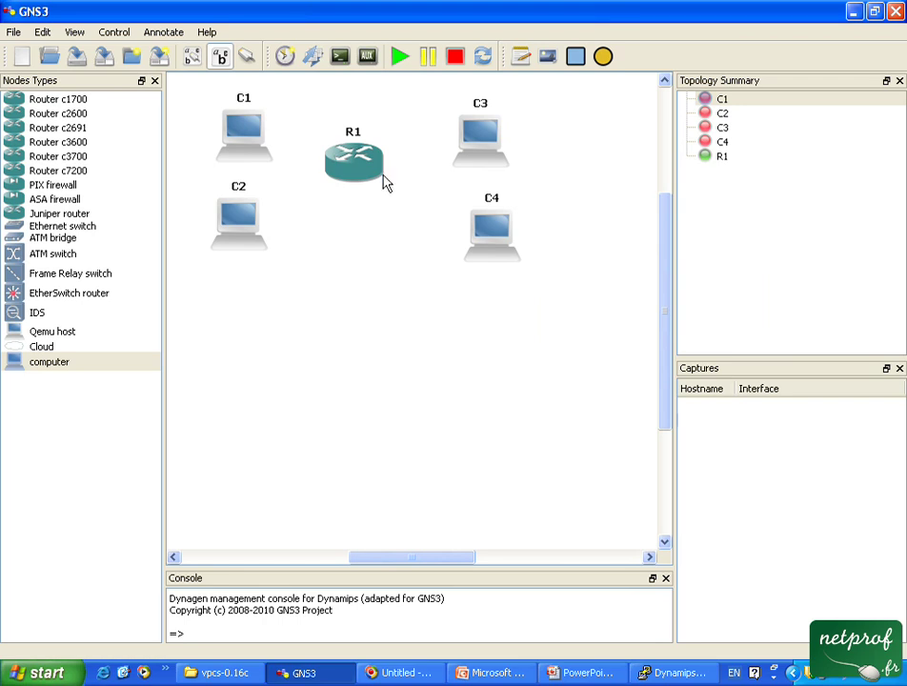
# Start adding manual links and connect C1's UDP NIO to interface f1/1 on R1.
pyautogui.click(220, 61)
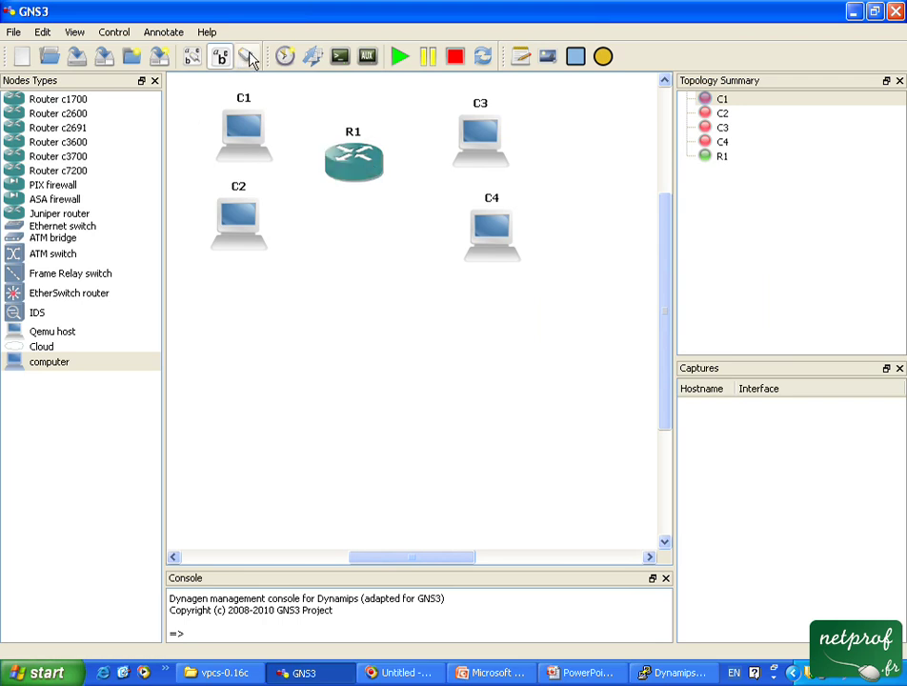
pyautogui.click(249, 59)
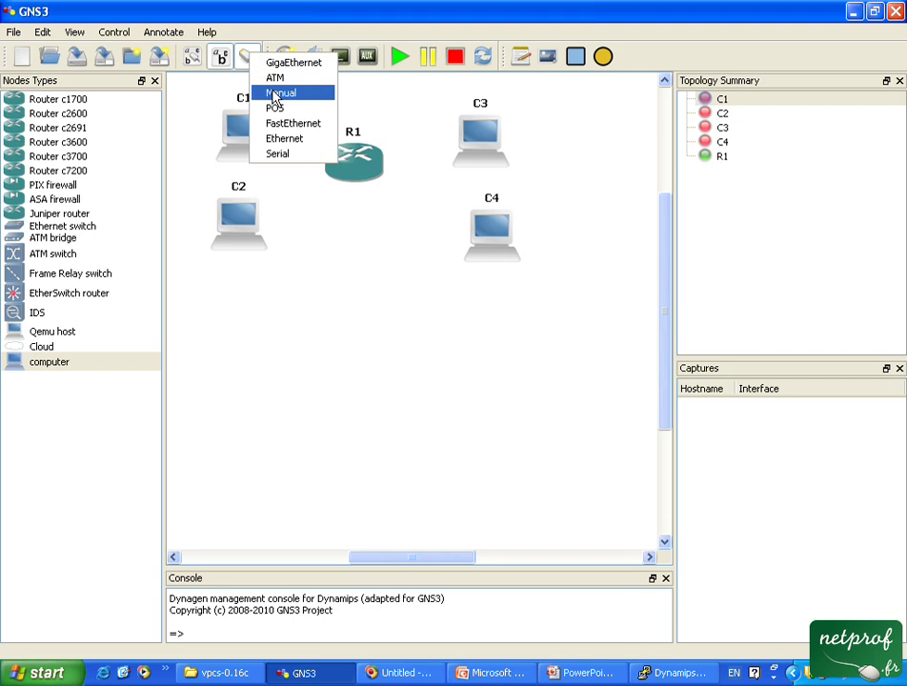
pyautogui.click(278, 93)
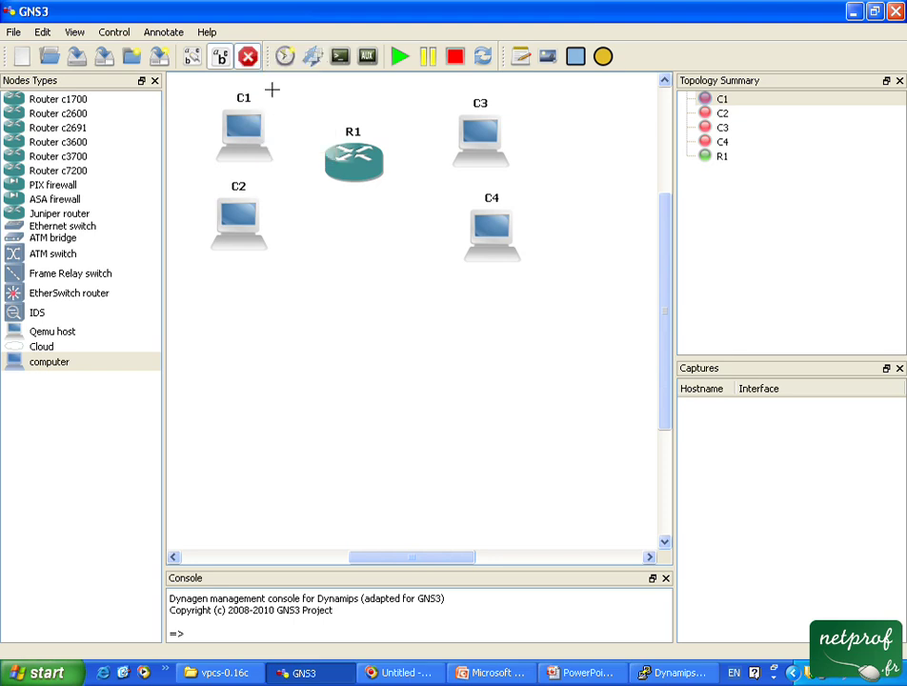
pyautogui.click(243, 135)
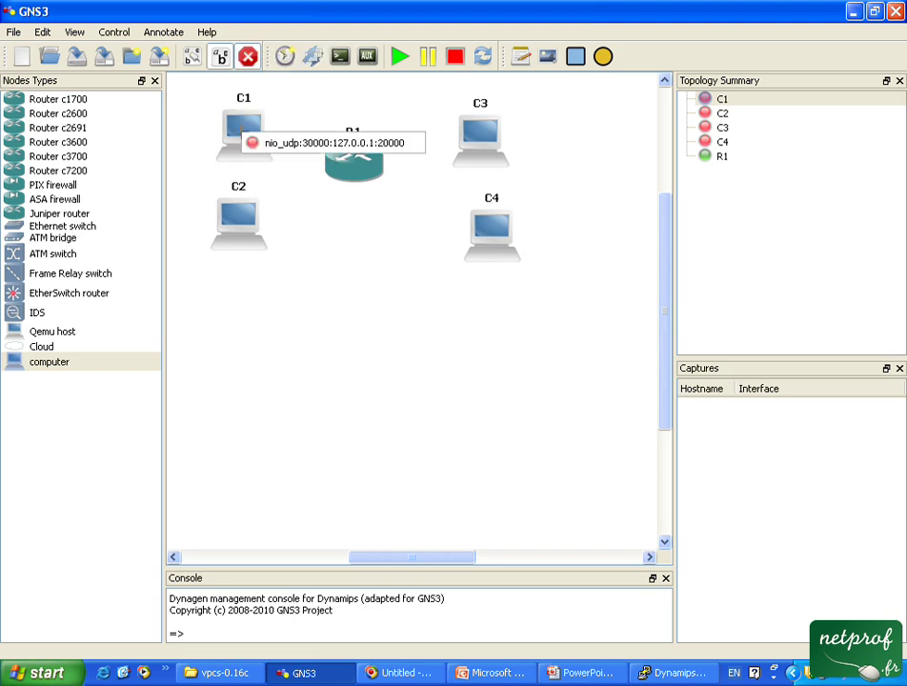
pyautogui.click(297, 145)
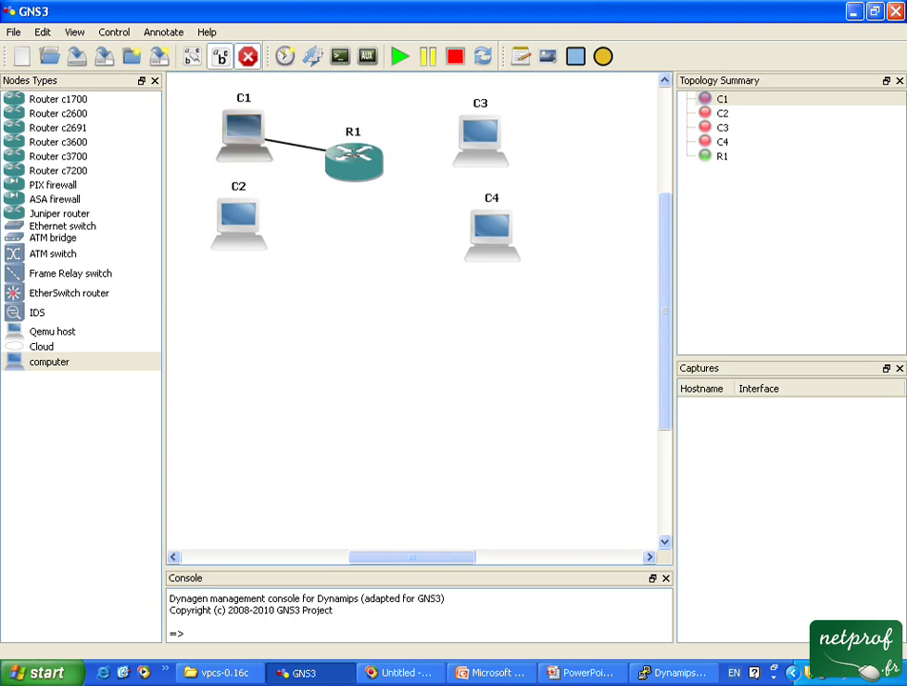
pyautogui.click(352, 153)
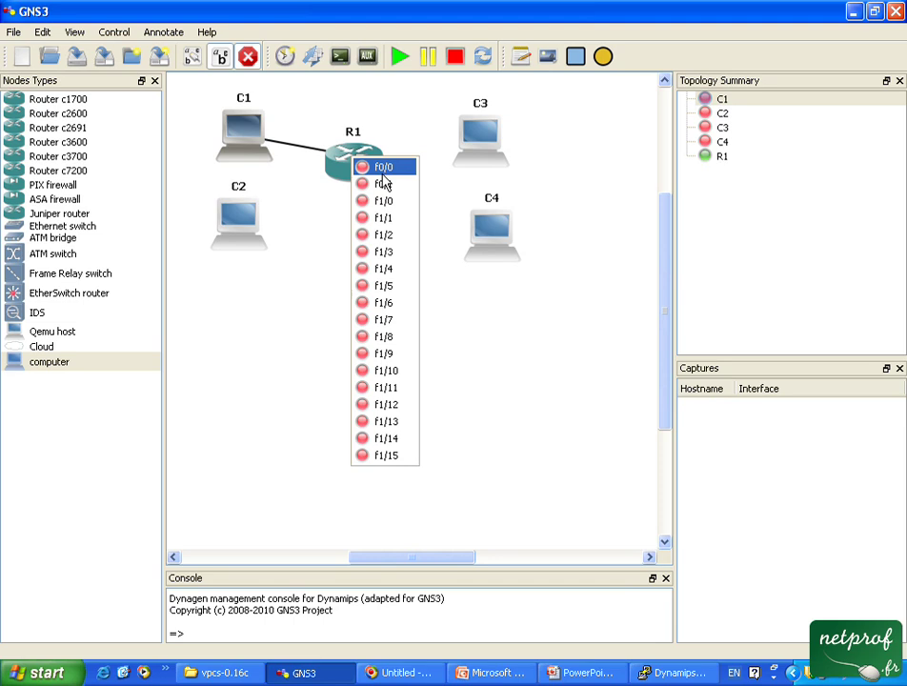
pyautogui.click(384, 218)
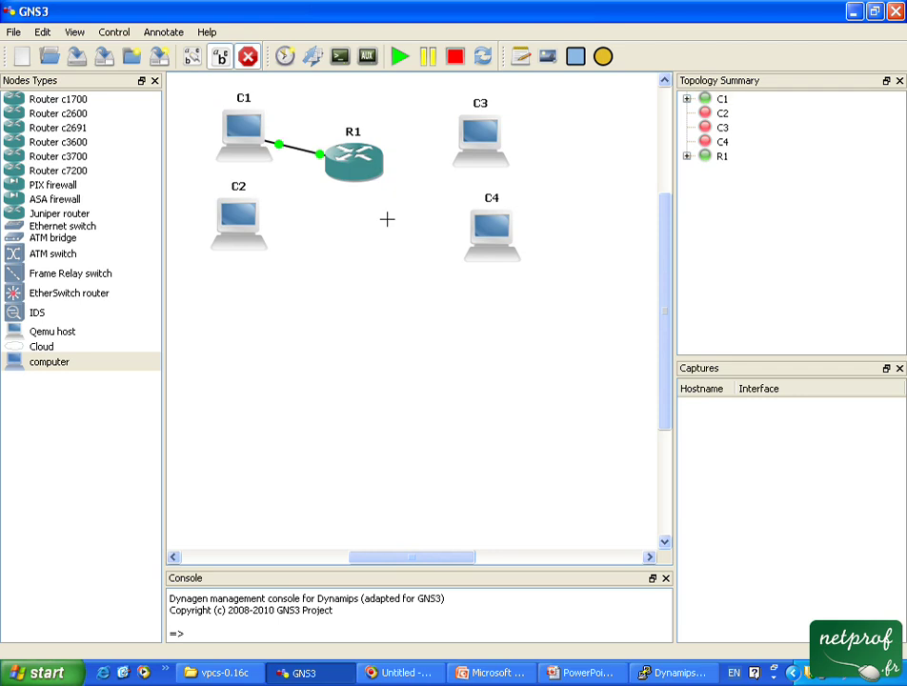
# Link C2's UDP NIO to interface f1/2 on R1.
pyautogui.click(244, 222)
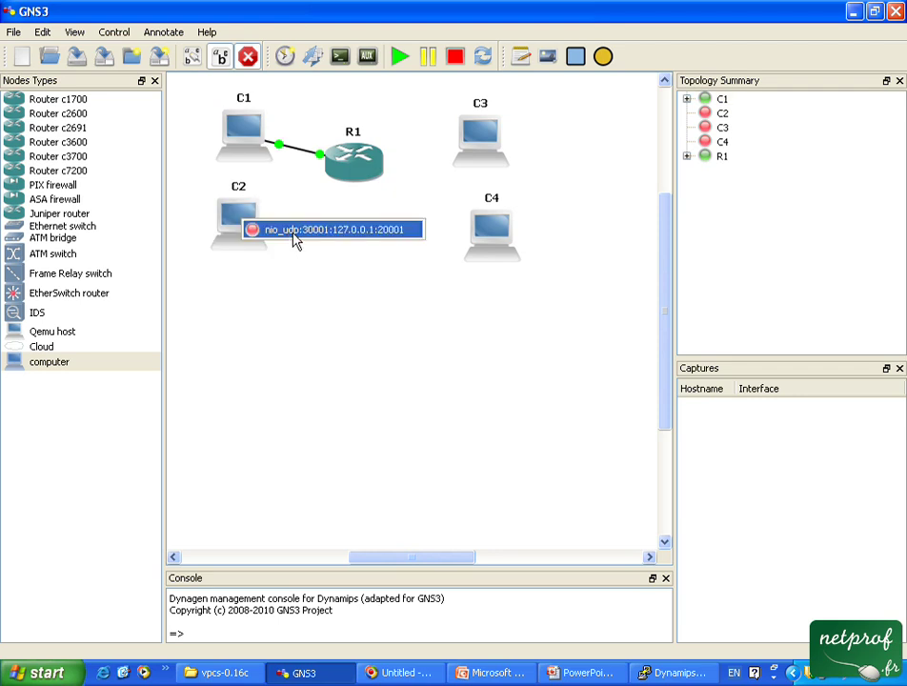
pyautogui.click(295, 231)
pyautogui.click(333, 173)
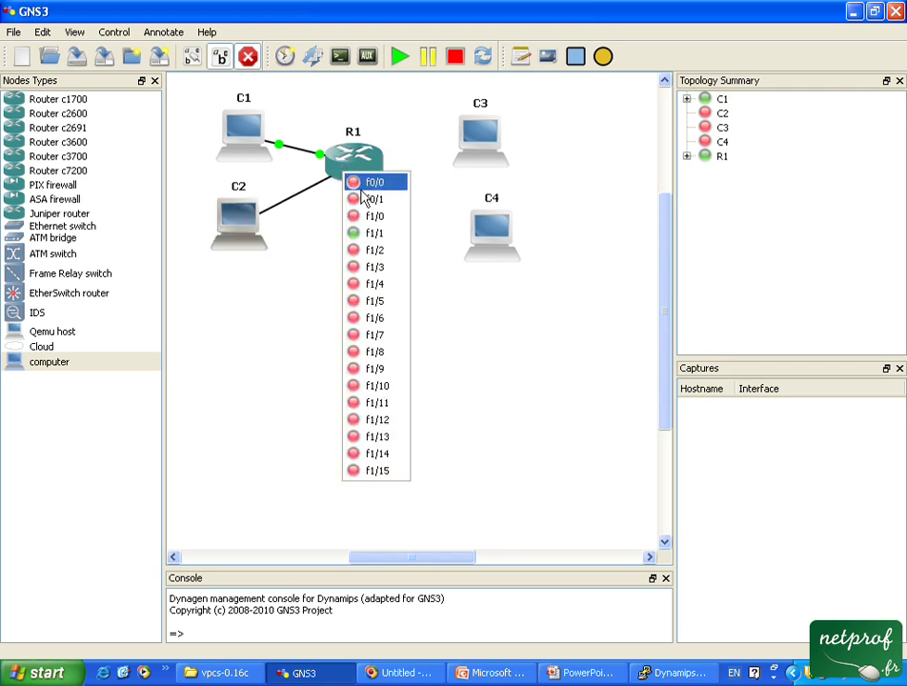
pyautogui.click(372, 251)
# Link C3's UDP NIO to interface f1/3 on R1.
pyautogui.click(470, 145)
pyautogui.click(515, 155)
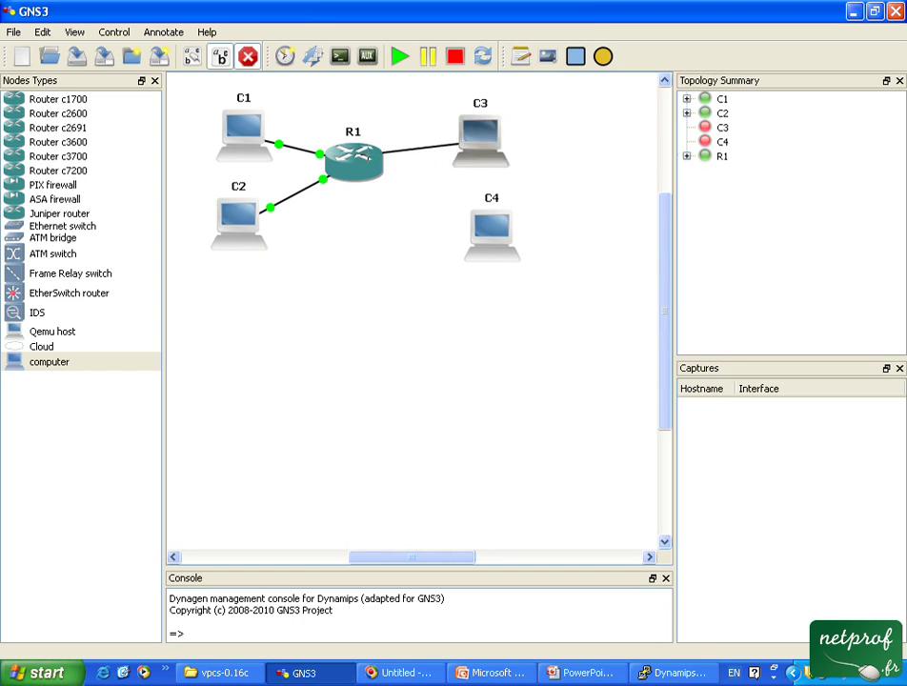
pyautogui.click(367, 159)
pyautogui.click(398, 251)
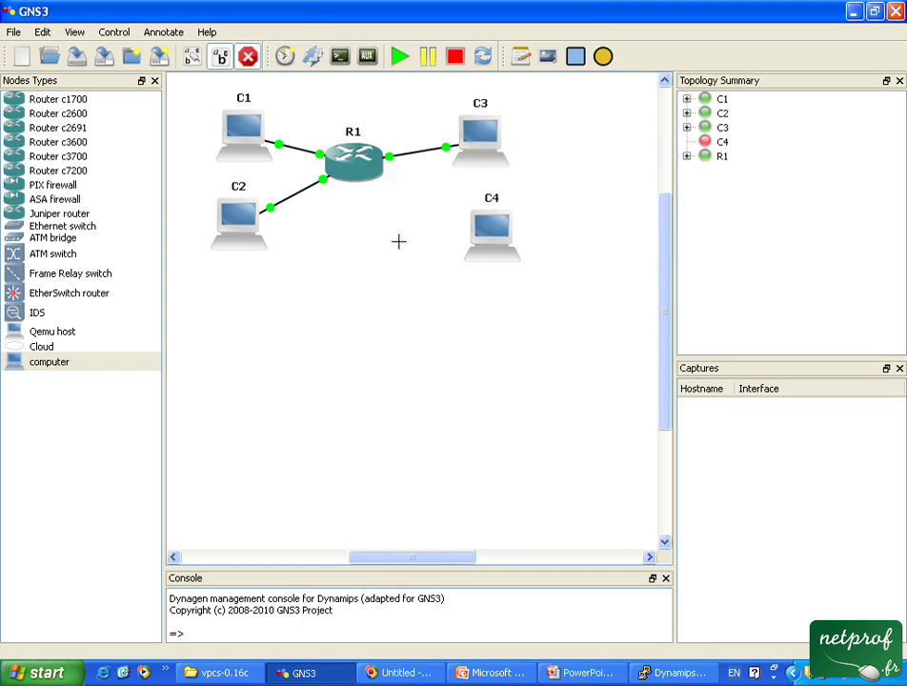
# Link C4's UDP NIO to interface f1/4 on R1 and leave link mode.
pyautogui.click(488, 232)
pyautogui.click(495, 241)
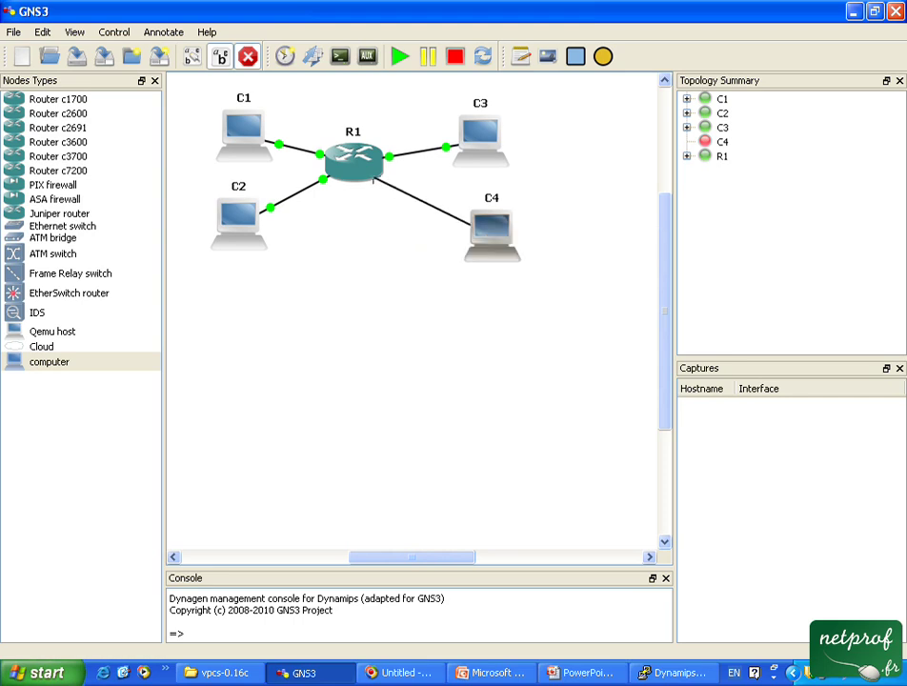
pyautogui.click(373, 170)
pyautogui.click(398, 285)
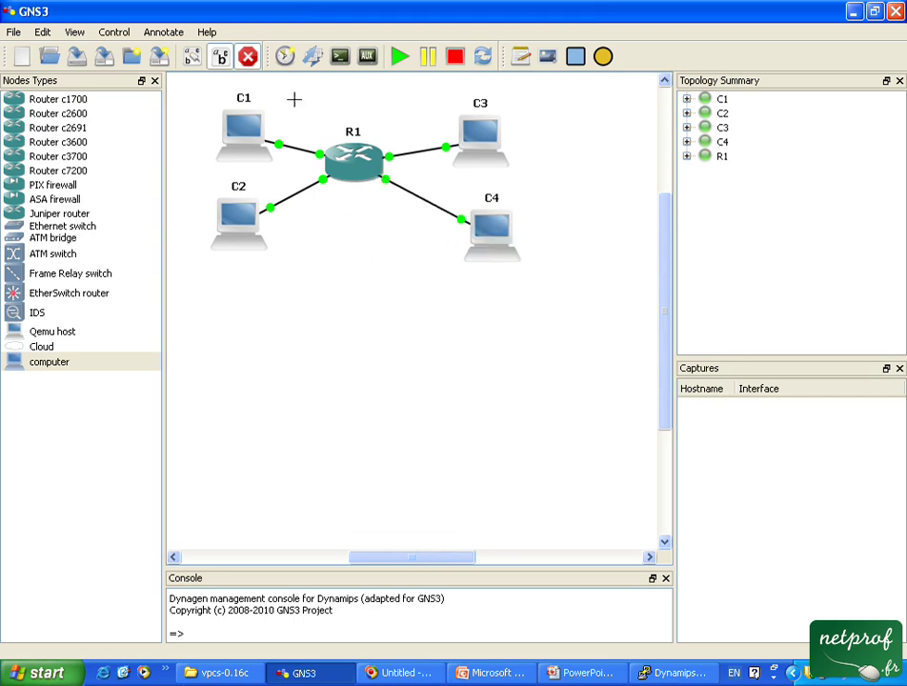
pyautogui.click(248, 56)
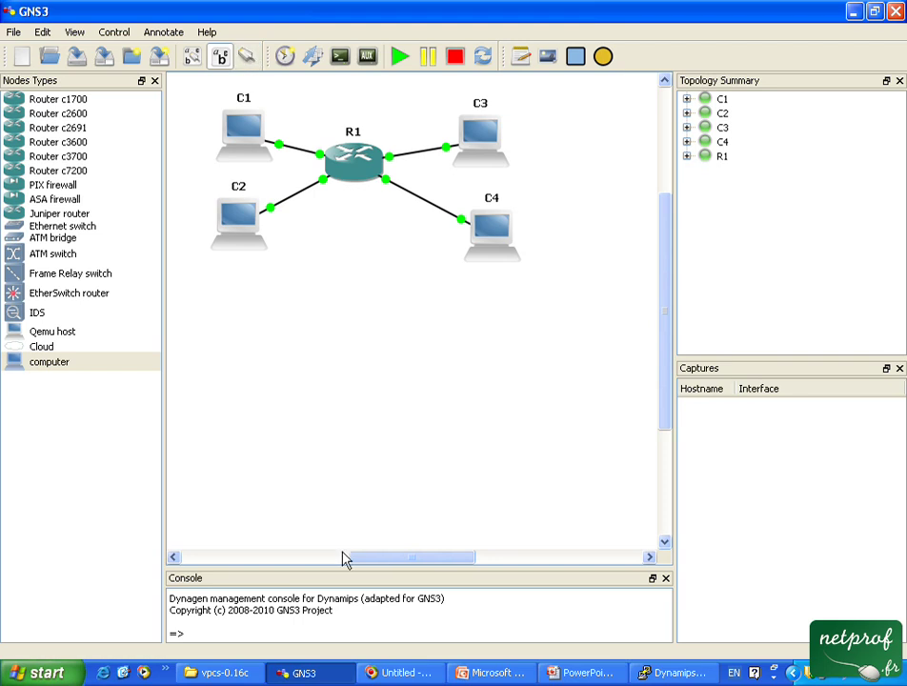
# Switch to the PowerPoint slide show and reveal the fifth task, on checking intra-VLAN and inter-VLAN communication.
pyautogui.click(568, 679)
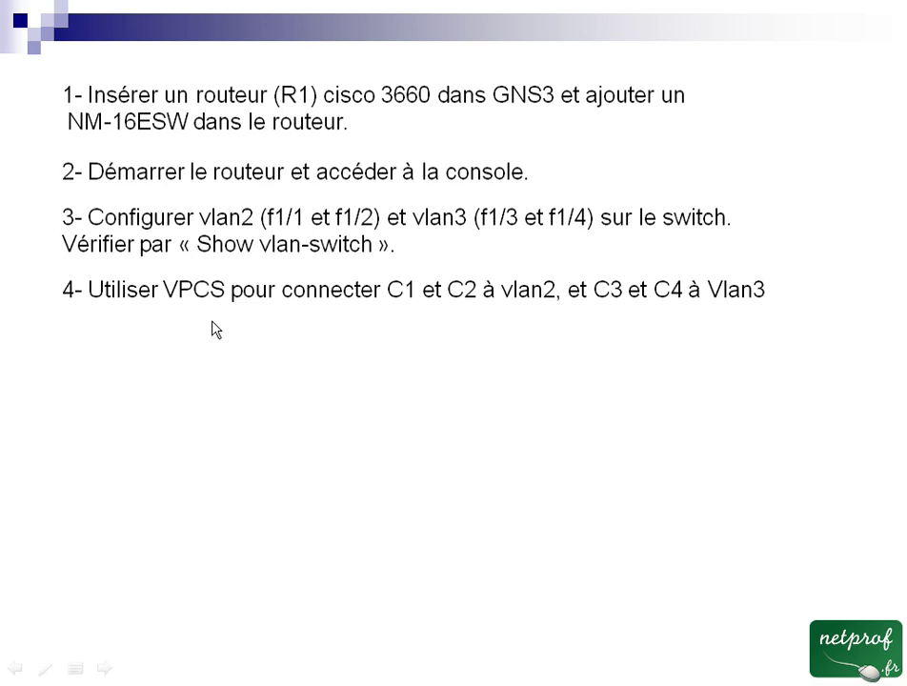
pyautogui.click(215, 328)
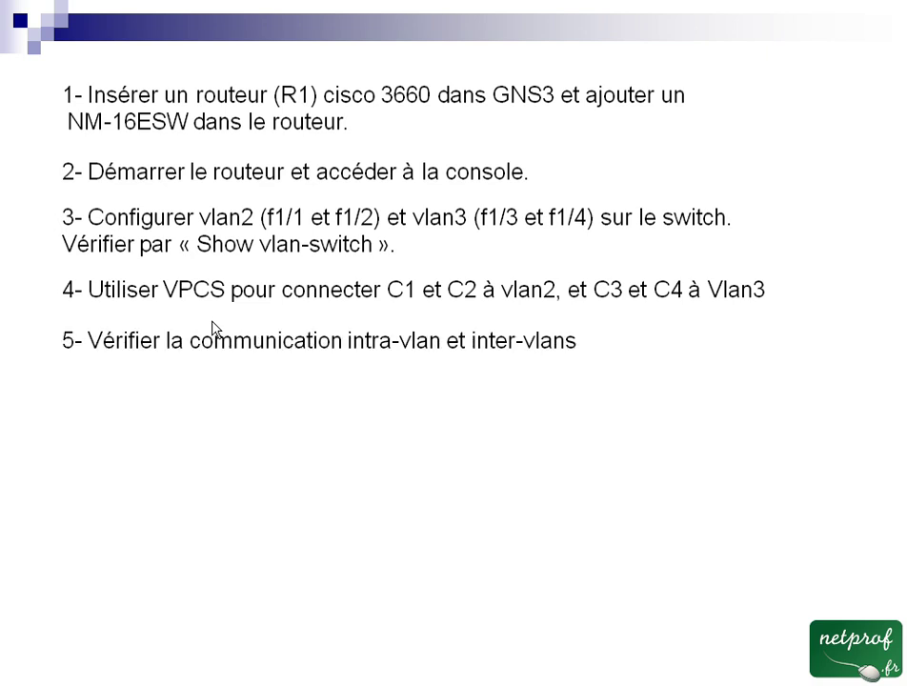
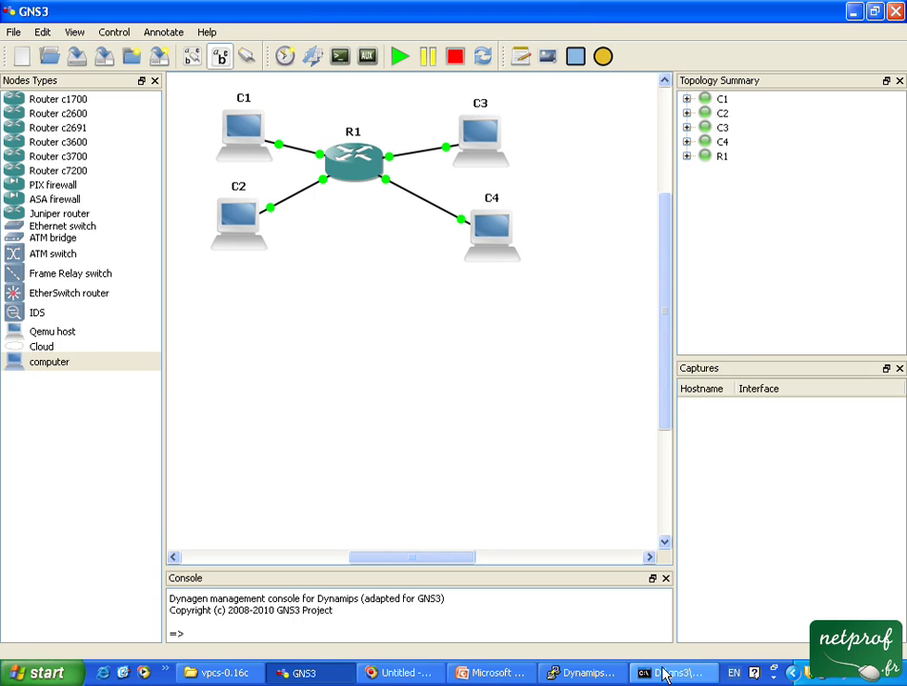
# Switch to the VPCS console and ping 192.168.1.2 twice from VPCS 1.
pyautogui.click(664, 673)
pyautogui.write('ping 192.168.1.2')
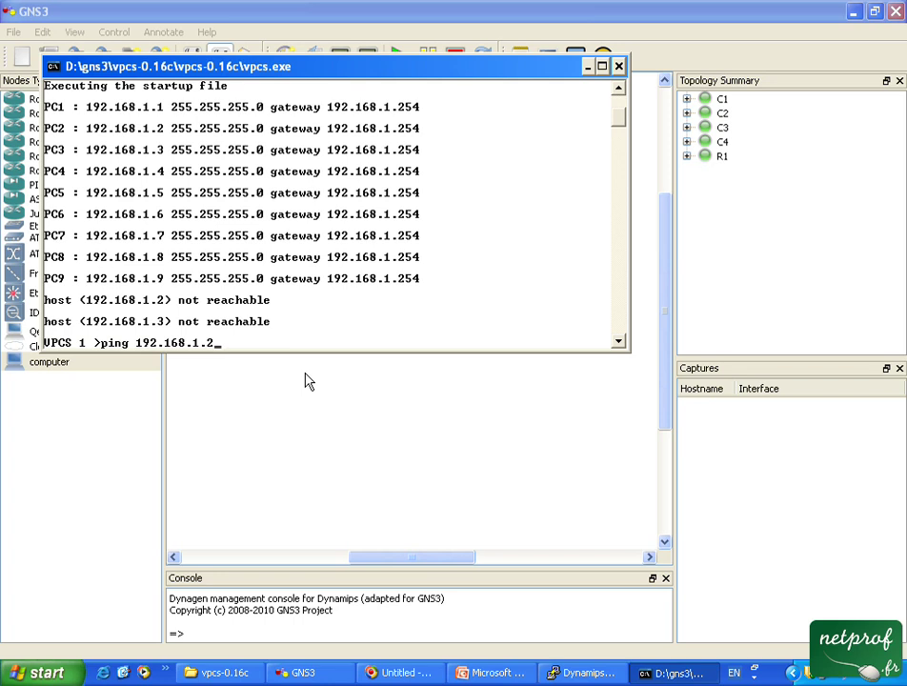
pyautogui.press('Return')
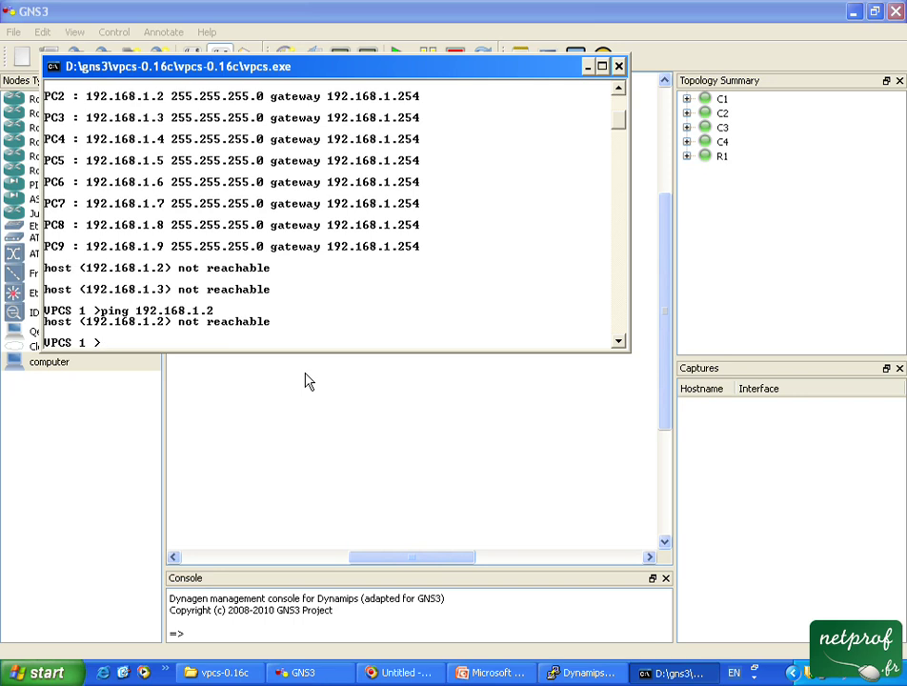
pyautogui.press('Up')
pyautogui.press('Return')
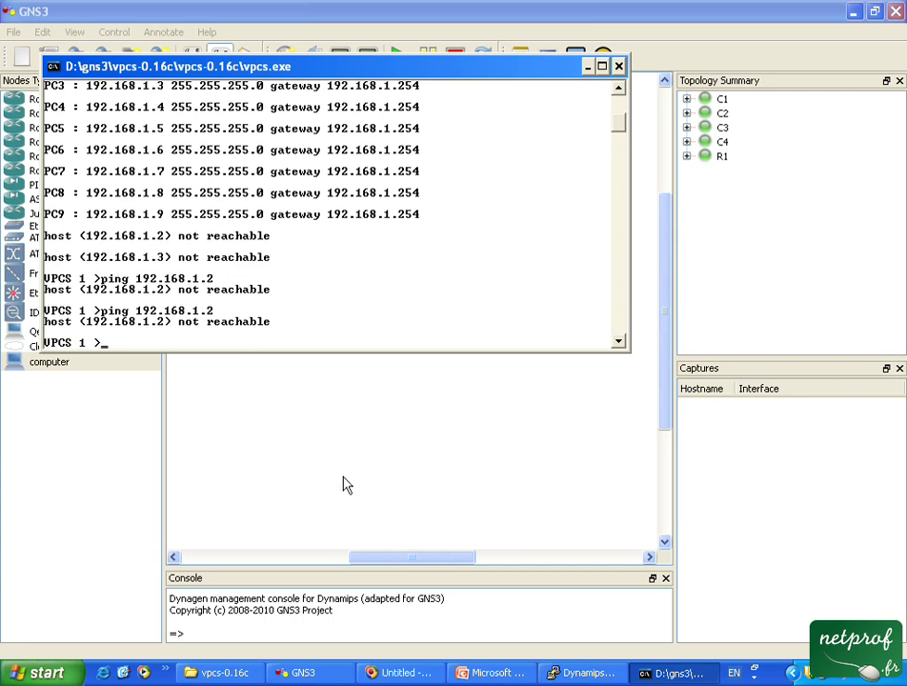
# Switch to R1's console and show the status of interface fastEthernet 1/1, then return to the prompt.
pyautogui.click(586, 674)
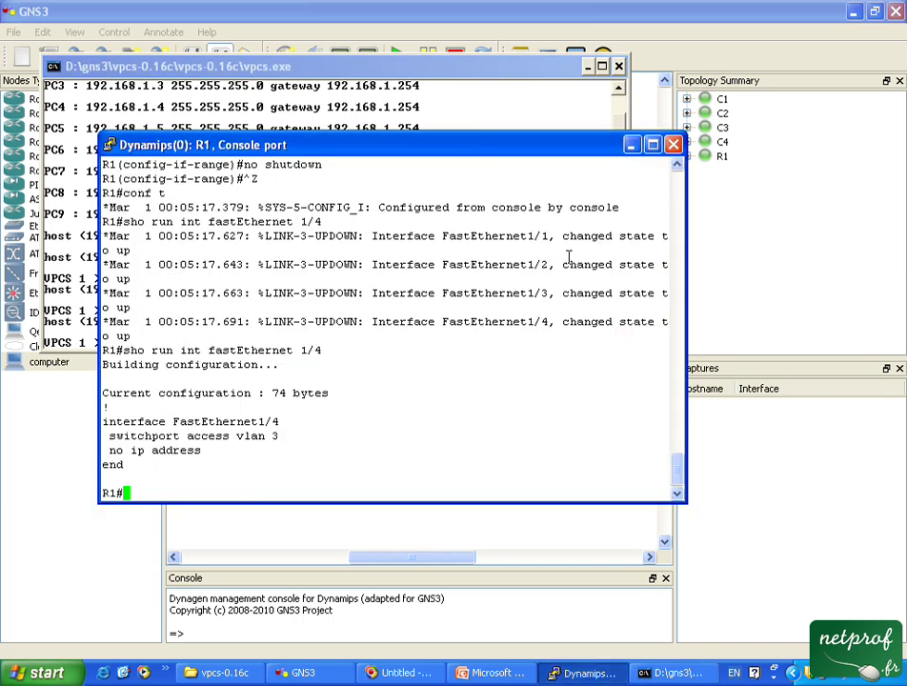
pyautogui.write('sho inte')
pyautogui.press('Tab')
pyautogui.write('fa')
pyautogui.press('Tab')
pyautogui.write('1/')
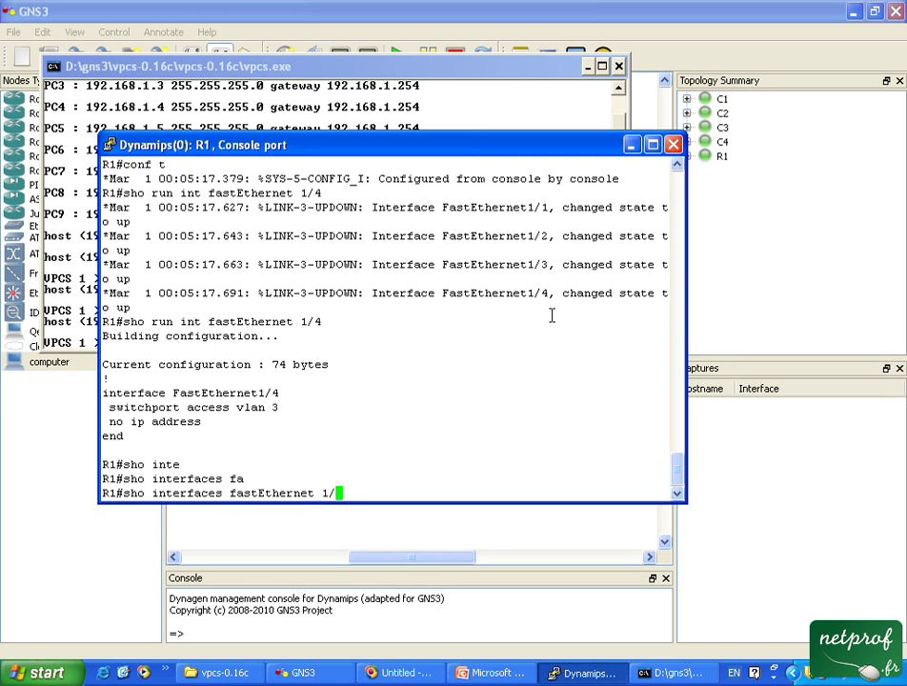
pyautogui.write('1')
pyautogui.press('Return')
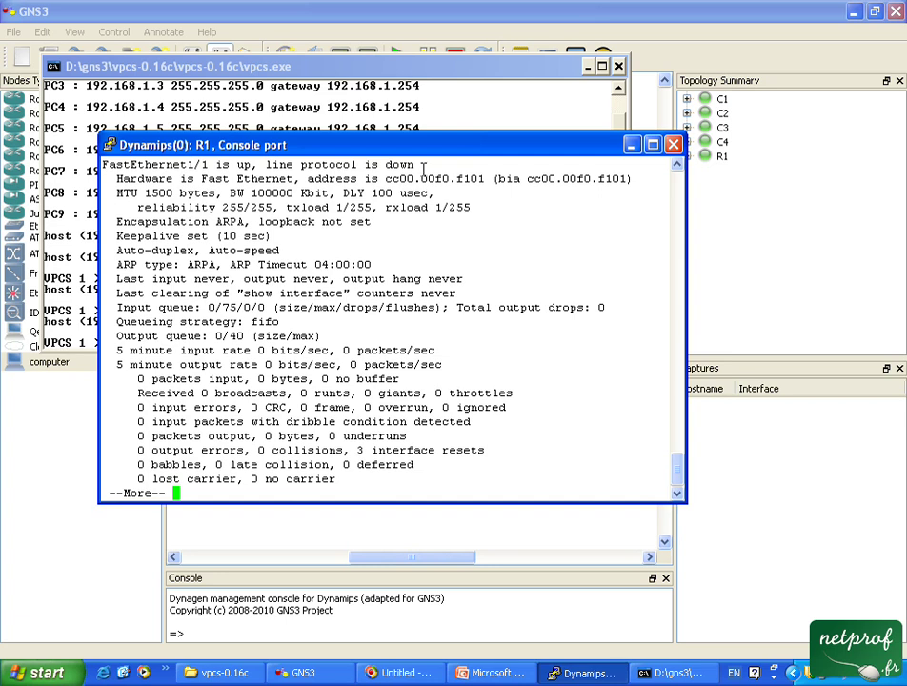
pyautogui.press('q')
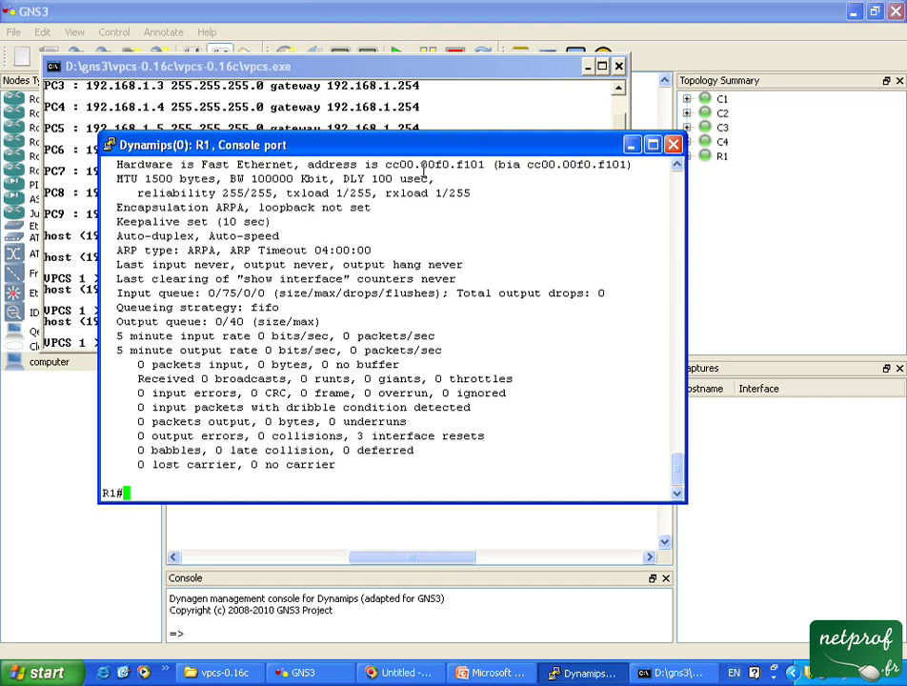
# Enter global configuration mode on R1 and select the interface range fastEthernet 1/1 - 4.
pyautogui.write('conf t')
pyautogui.press('Return')
pyautogui.write('inte')
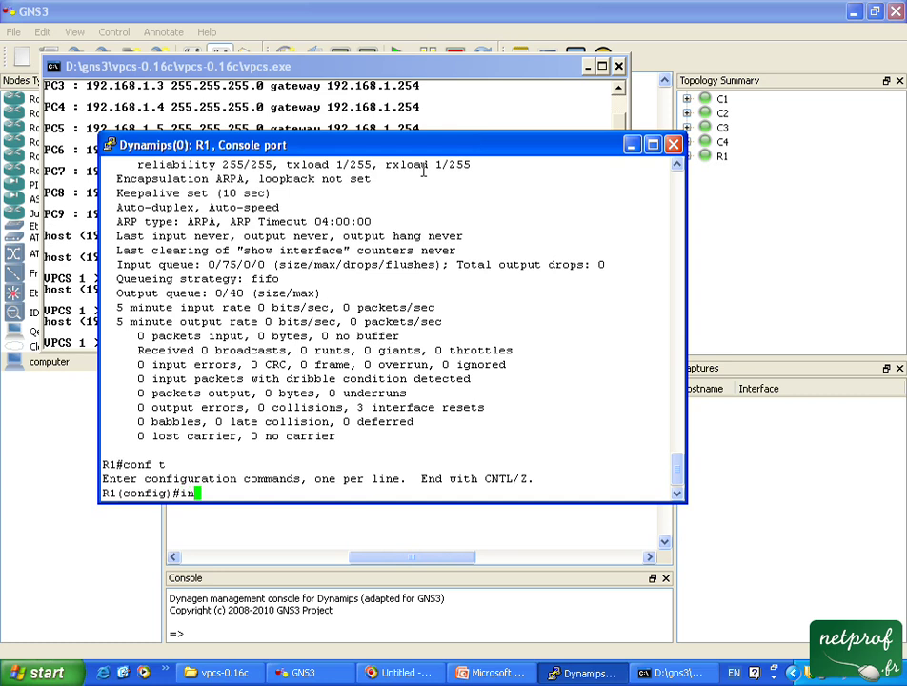
pyautogui.press('Tab')
pyautogui.write('ra')
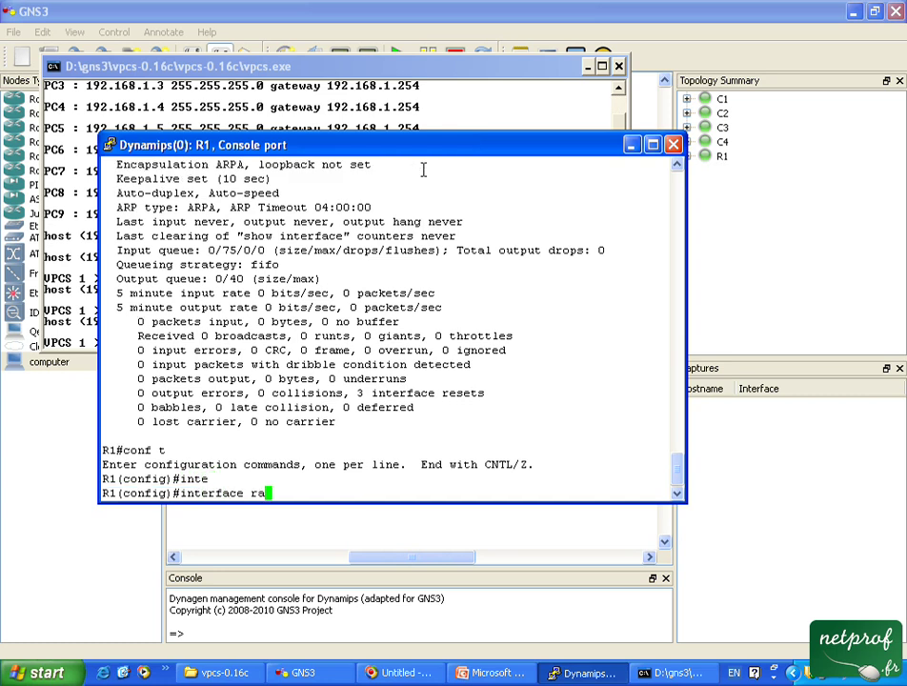
pyautogui.press('Tab')
pyautogui.write('fa')
pyautogui.press('Tab')
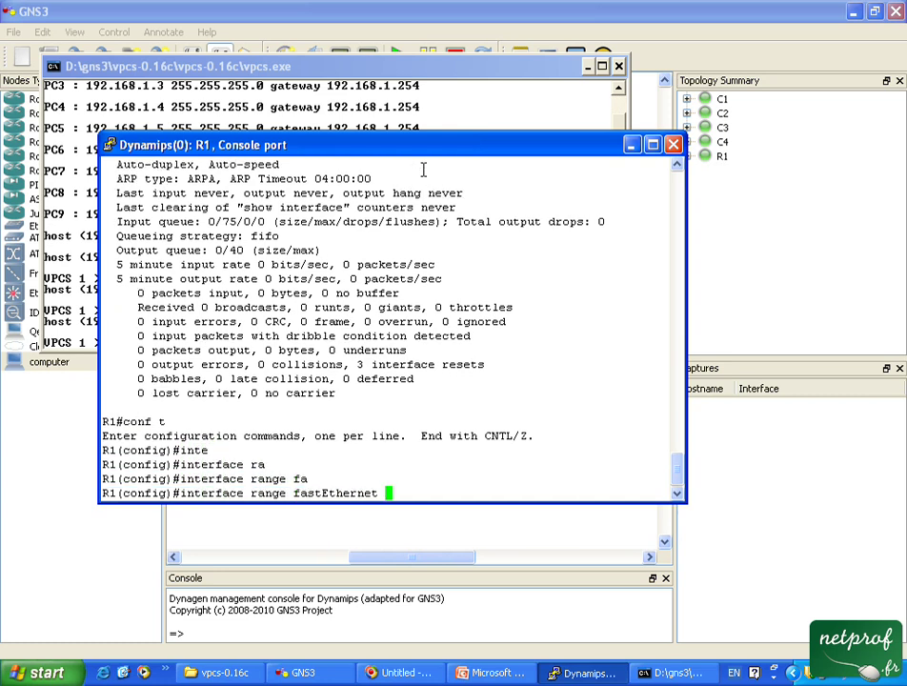
pyautogui.write('1/1 - 4')
pyautogui.press('Return')
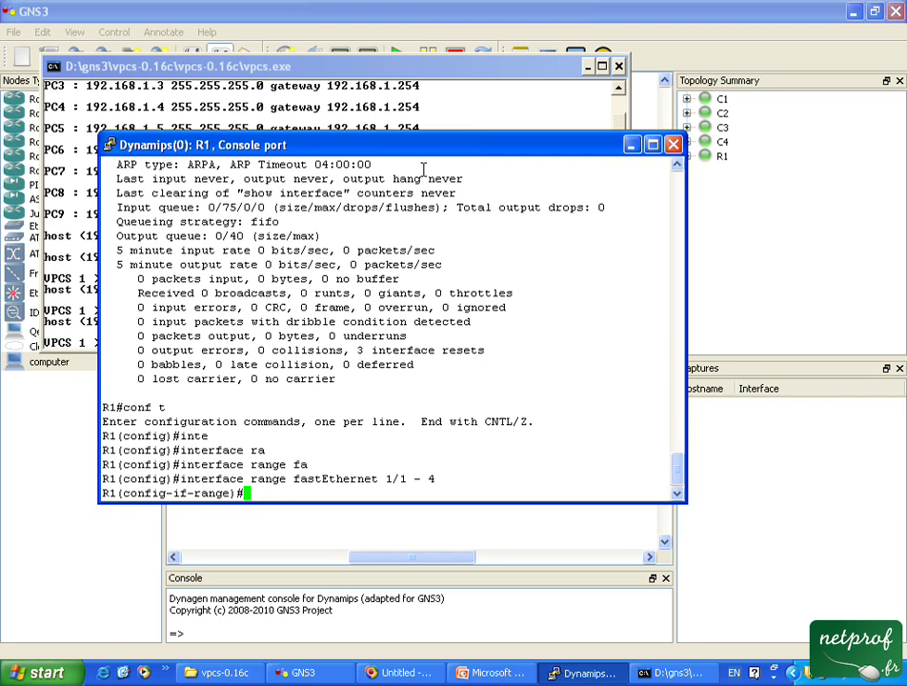
# Shut down the selected interface range, re-enable it with no shutdown, and exit configuration mode.
pyautogui.write('shu')
pyautogui.press('Tab')
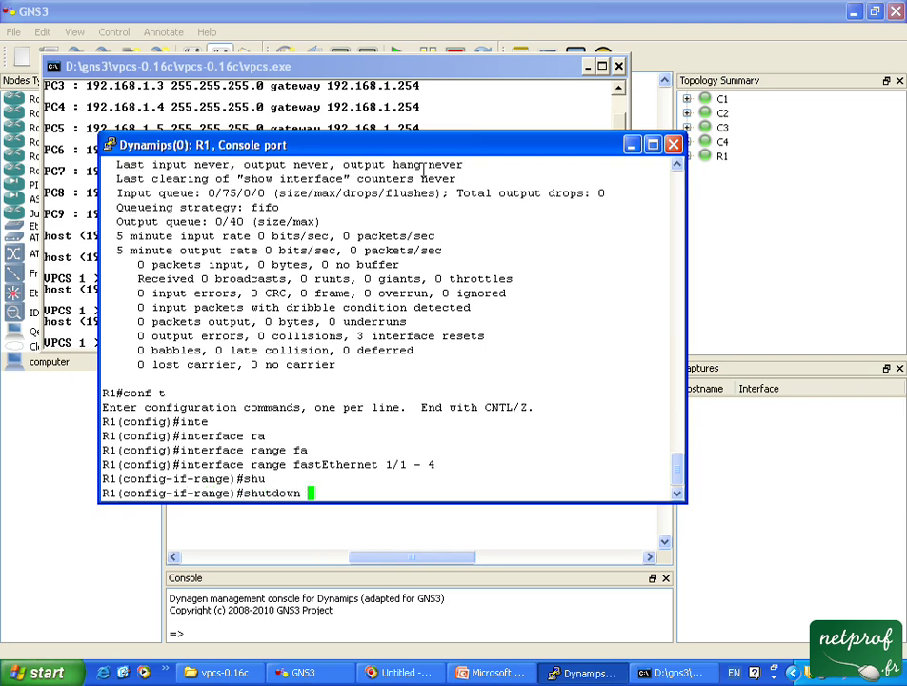
pyautogui.press('Return')
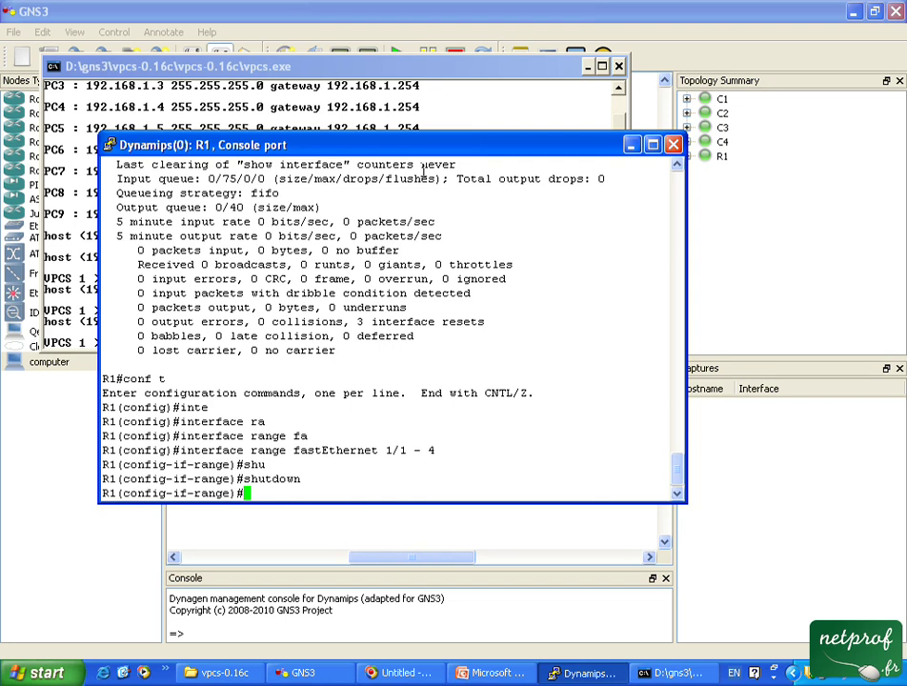
pyautogui.write('no shut')
pyautogui.press('Tab')
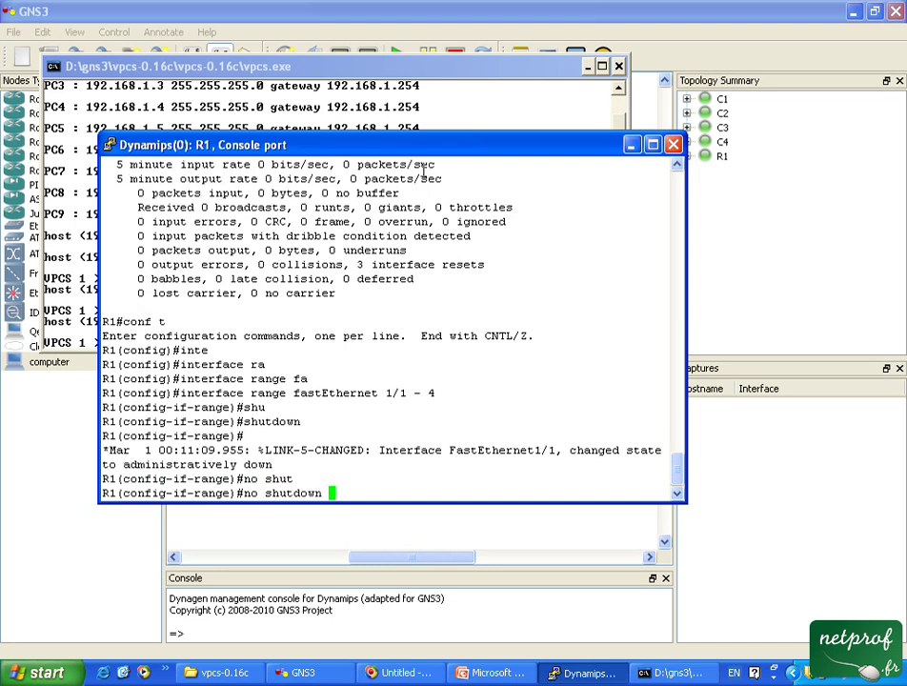
pyautogui.press('Return')
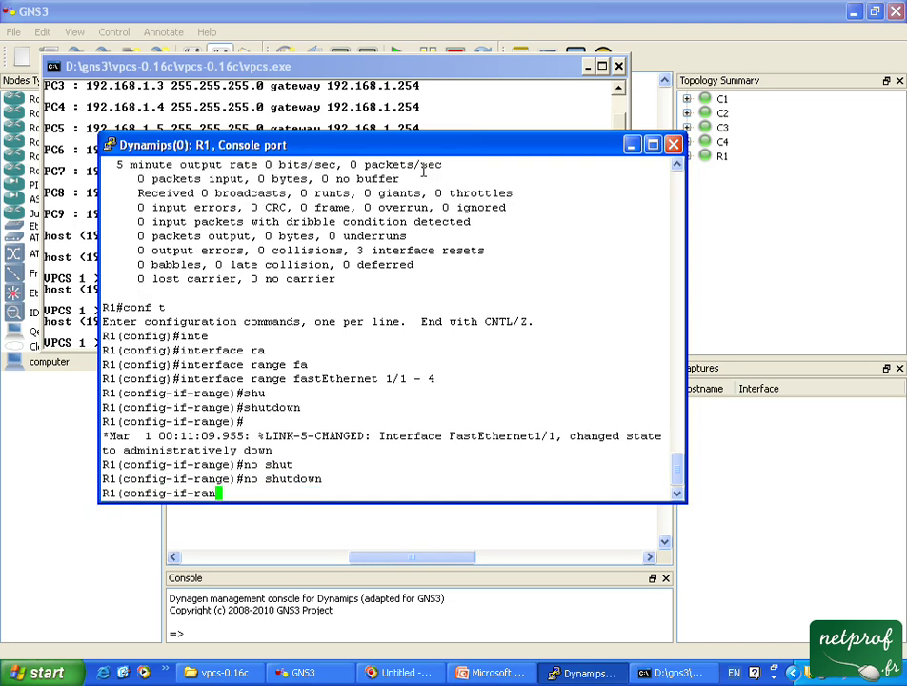
pyautogui.hotkey('ctrl', 'z')
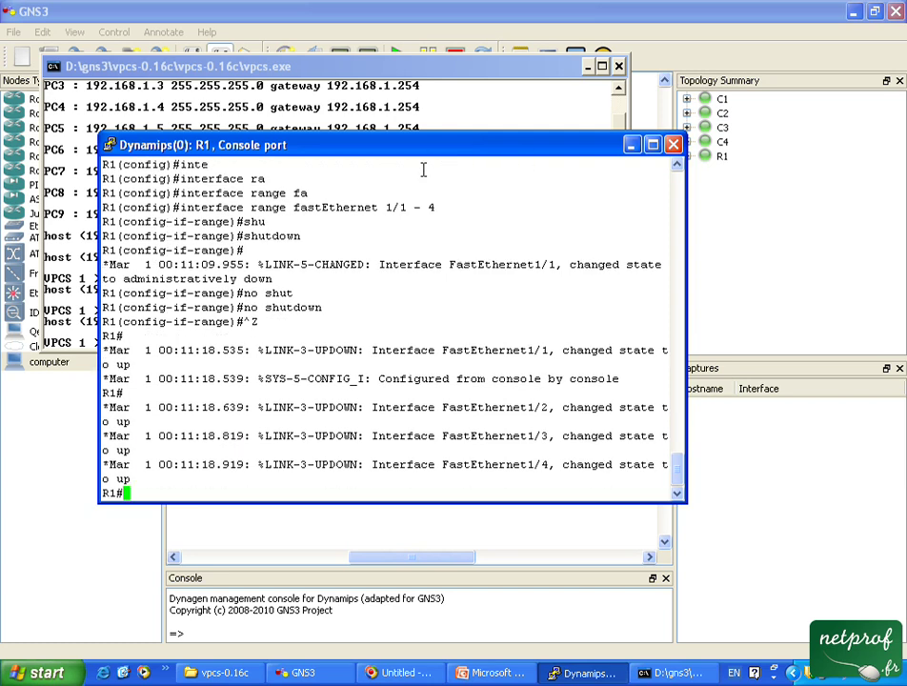
pyautogui.press('Return')
pyautogui.press('Return')
pyautogui.press('Return')
pyautogui.press('Return')
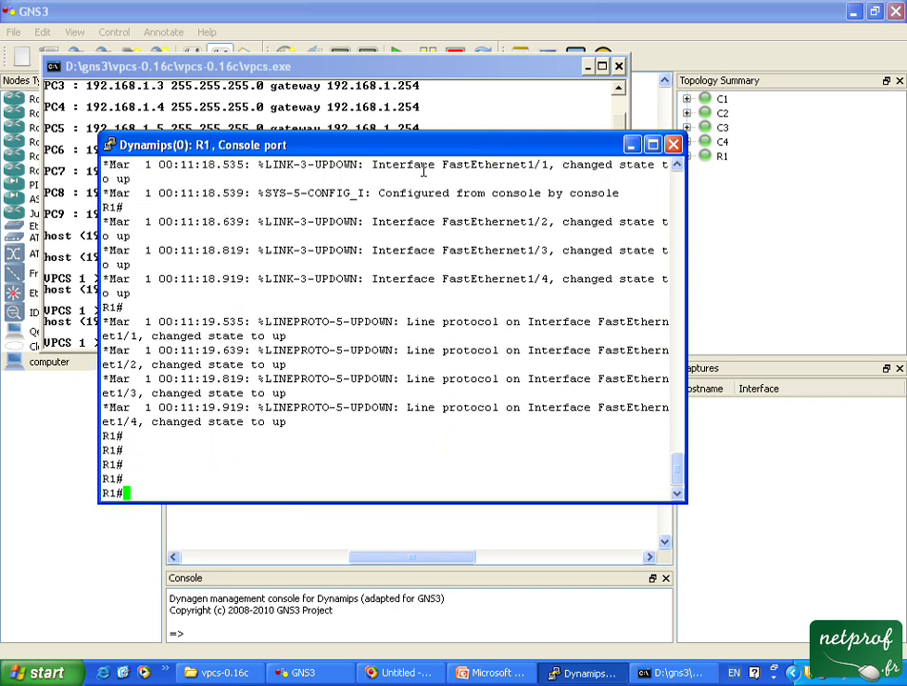
# Show the status of interface fastEthernet 1/1 on R1 and compare it with the earlier output.
pyautogui.write('conf t')
pyautogui.press('BackSpace')
pyautogui.press('BackSpace')
pyautogui.press('BackSpace')
pyautogui.press('BackSpace')
pyautogui.press('BackSpace')
pyautogui.press('BackSpace')
pyautogui.write('sho interfaces fastEthernet 1/1')
pyautogui.press('Return')
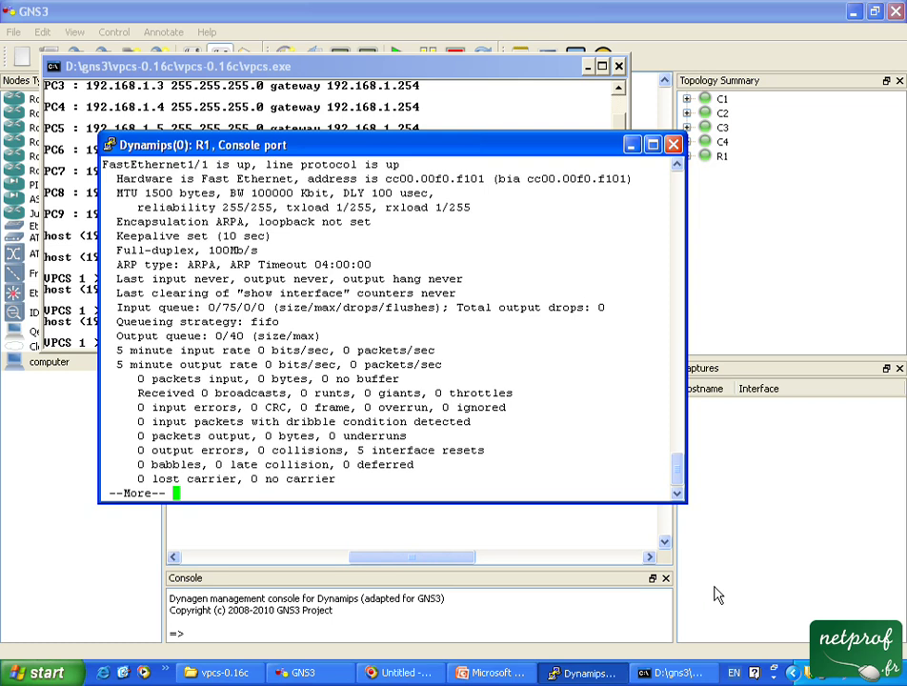
pyautogui.moveTo(678, 474); pyautogui.dragTo(678, 378)
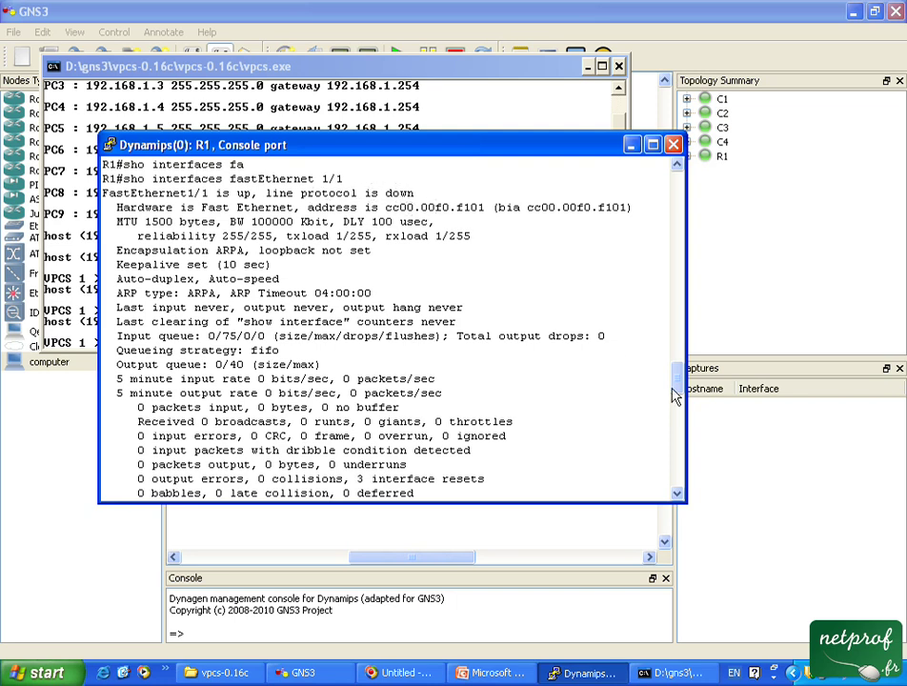
pyautogui.moveTo(679, 381); pyautogui.dragTo(683, 470)
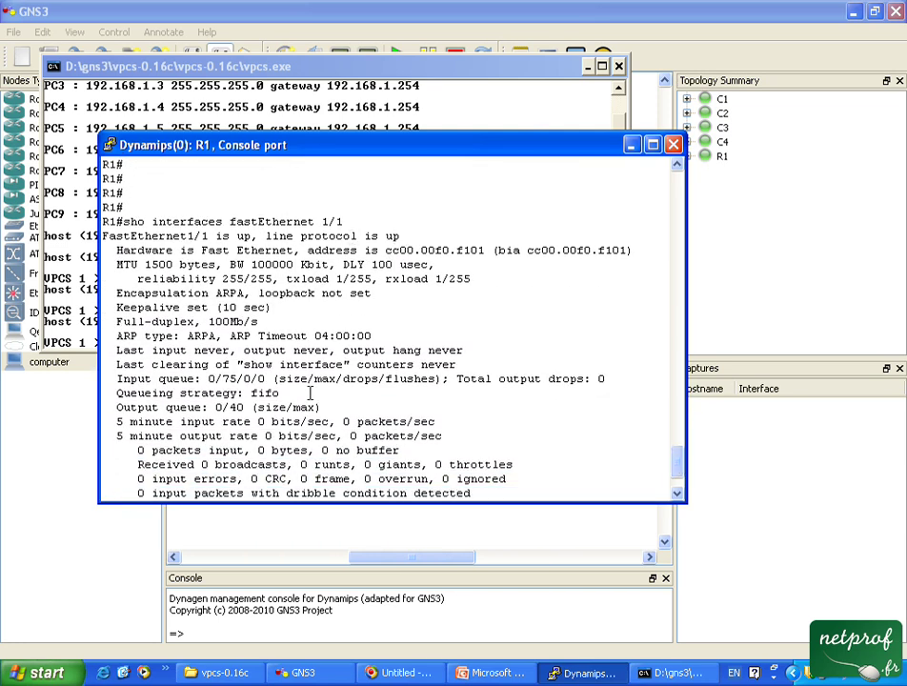
pyautogui.scroll(-2, 391, 419)
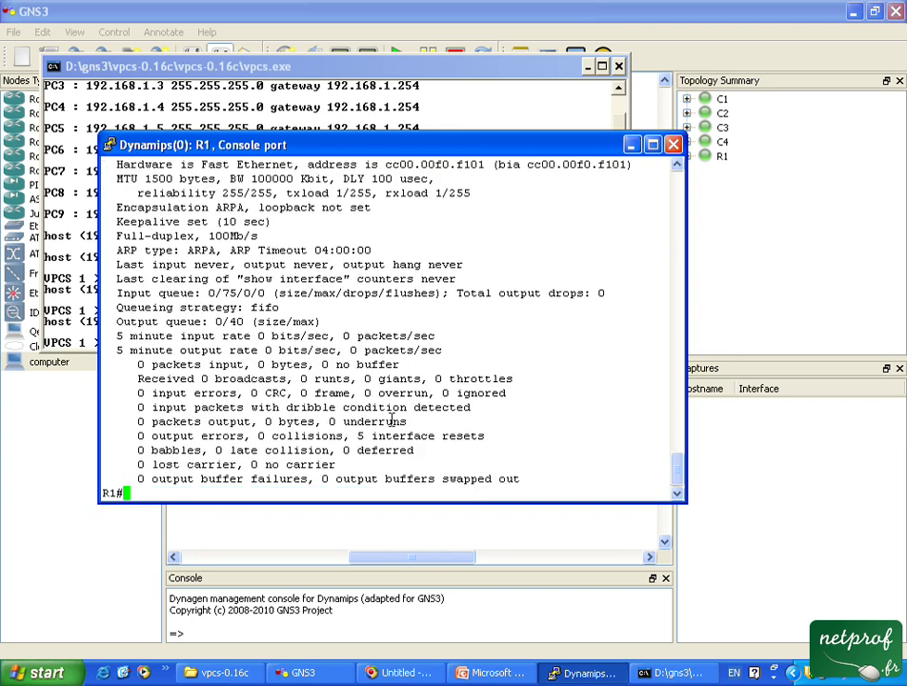
# Show the status of interface fastEthernet 1/2 on R1.
pyautogui.press('Up')
pyautogui.press('BackSpace')
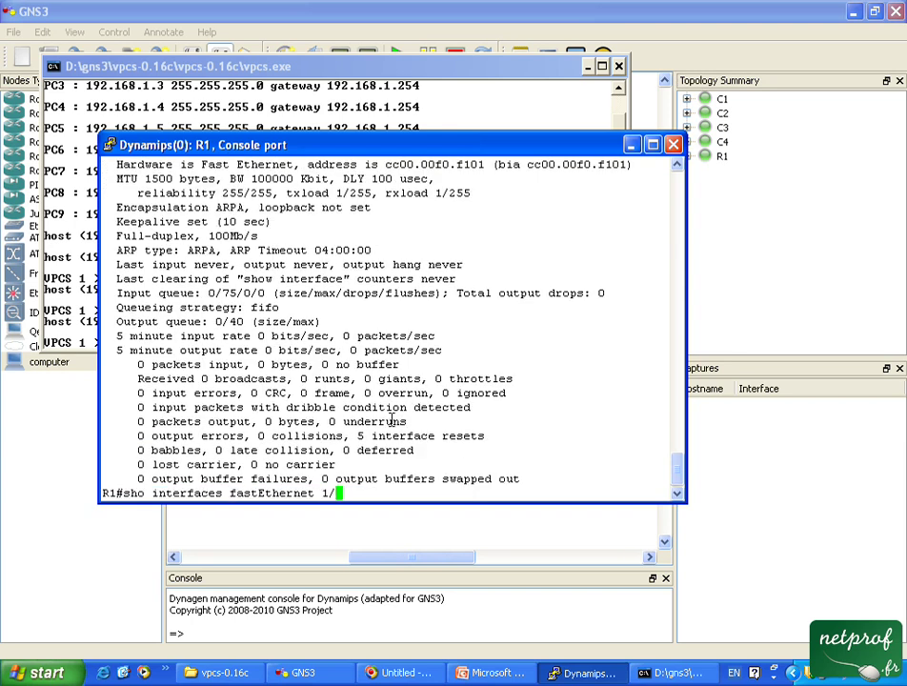
pyautogui.write('2')
pyautogui.press('Return')
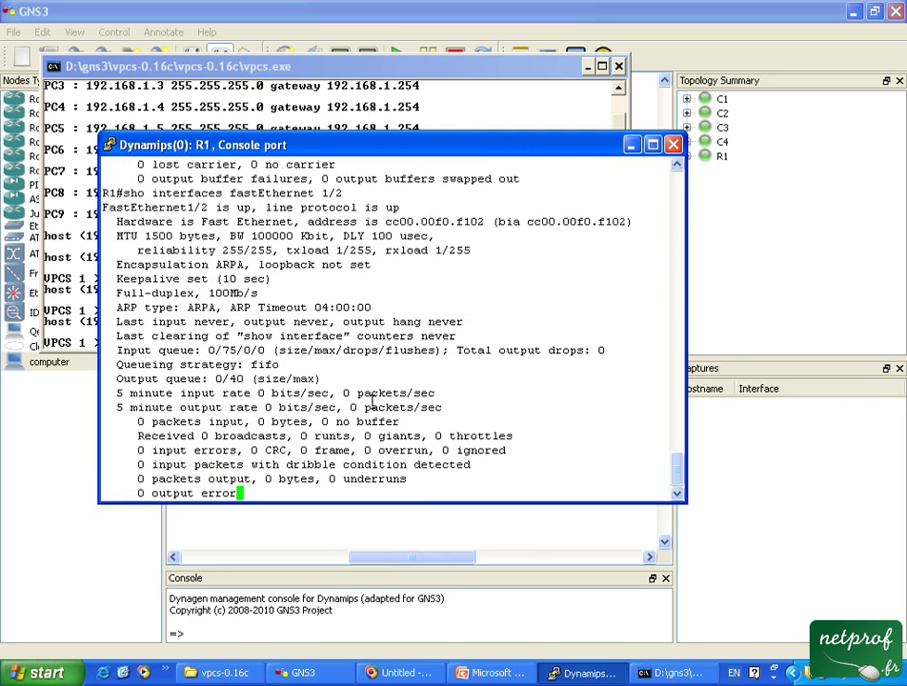
# Switch to the VPCS console and ping 192.168.1.2 and 192.168.1.3 from VPCS 1.
pyautogui.click(60, 243)
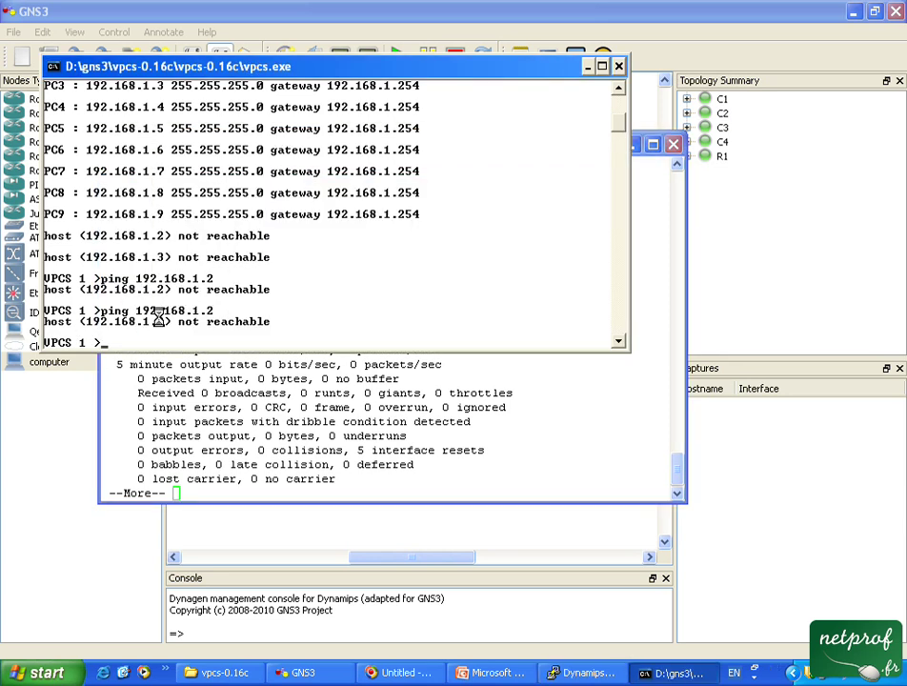
pyautogui.press('Up')
pyautogui.press('Return')
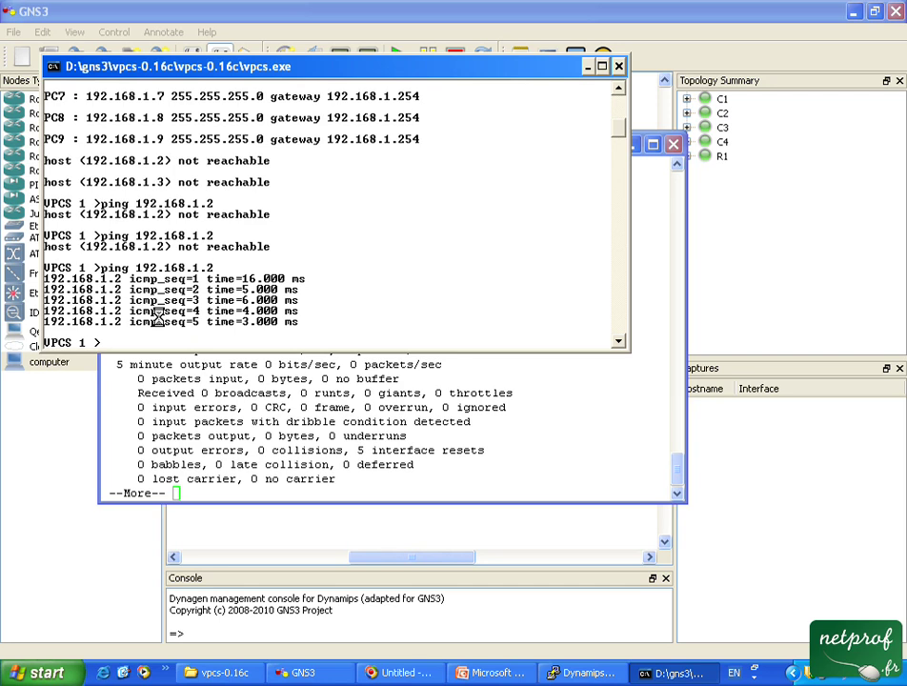
pyautogui.press('Up')
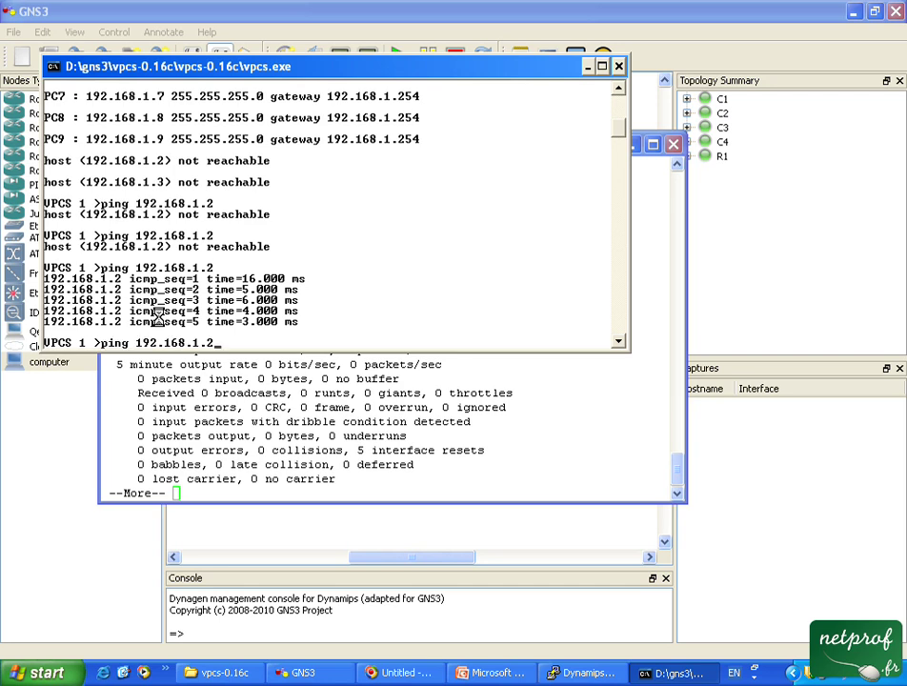
pyautogui.press('BackSpace')
pyautogui.write('3')
pyautogui.press('Return')
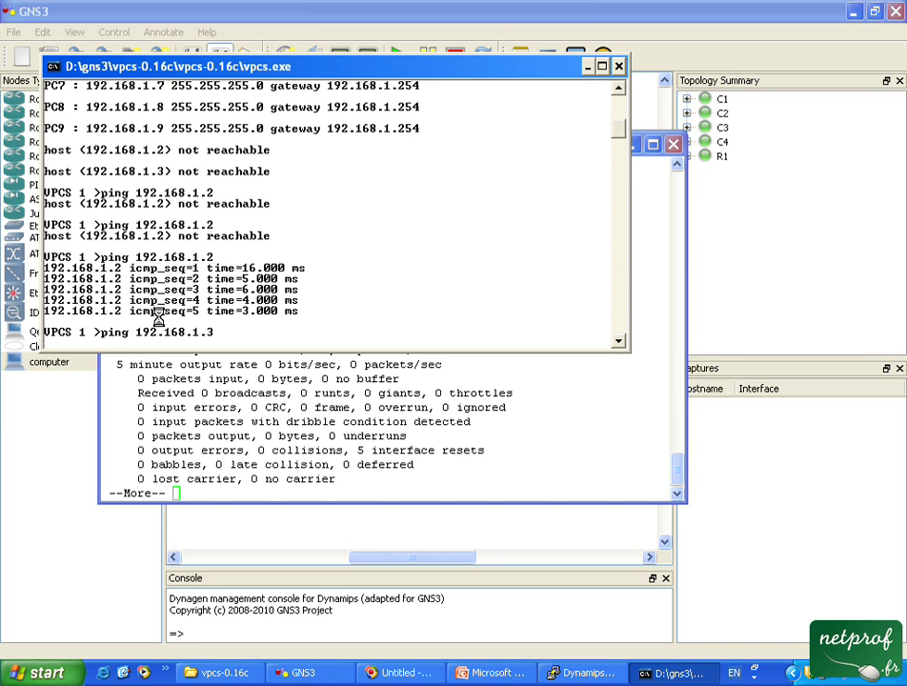
# Switch to R1's console and show the status of interfaces fastEthernet 1/3 and 1/4.
pyautogui.click(346, 483)
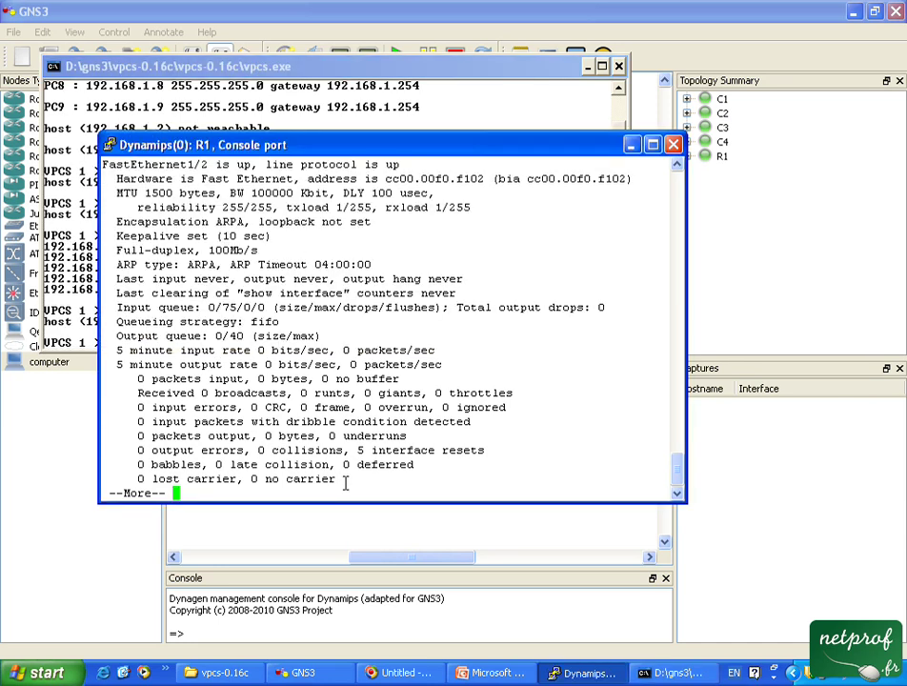
pyautogui.press('space')
pyautogui.press('Up')
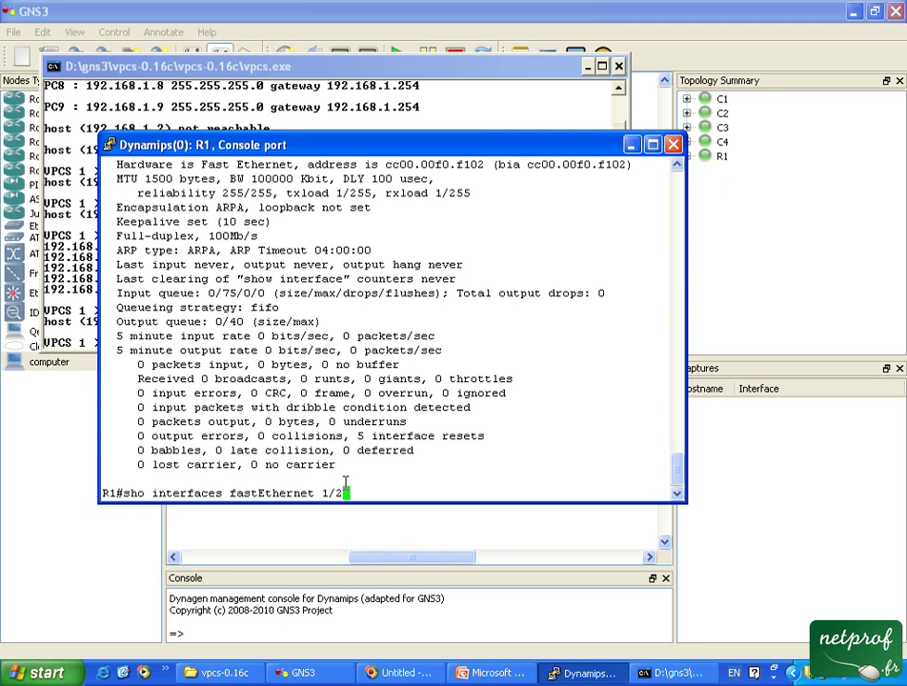
pyautogui.press('BackSpace')
pyautogui.write('3')
pyautogui.press('Return')
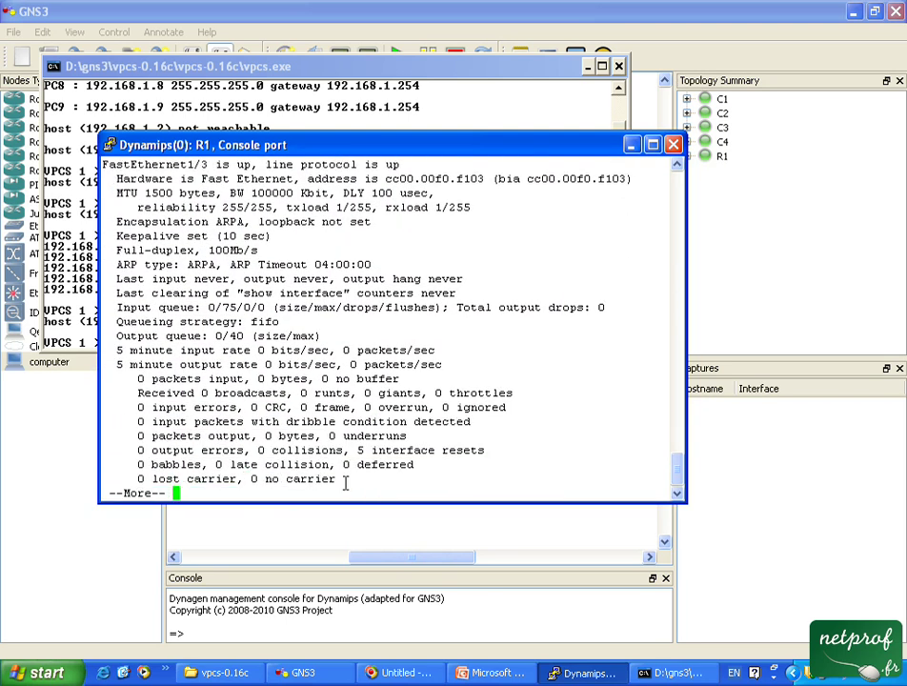
pyautogui.press('q')
pyautogui.press('Up')
pyautogui.press('BackSpace')
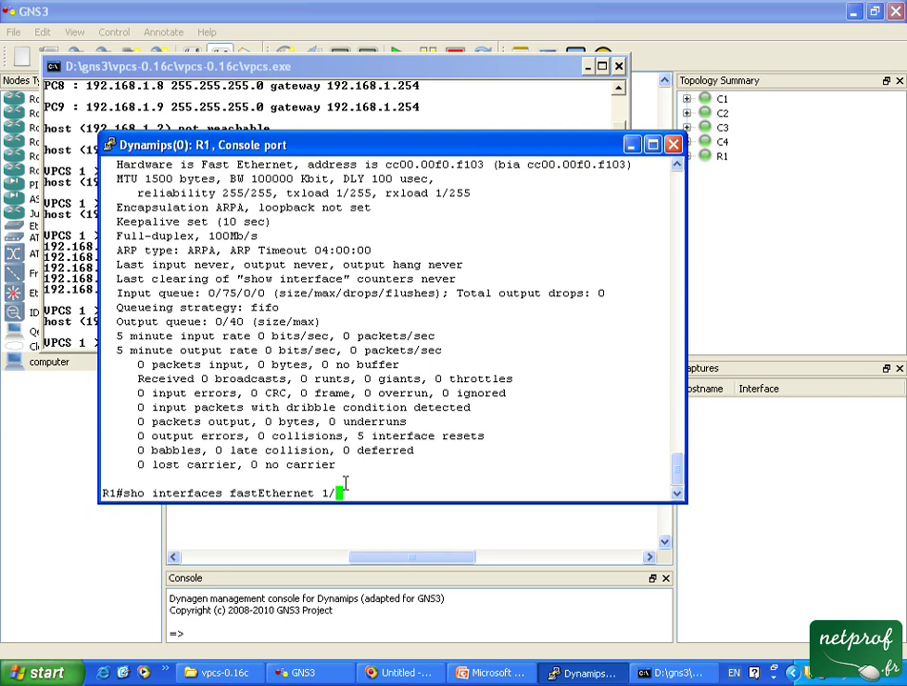
pyautogui.write('4')
pyautogui.press('Return')
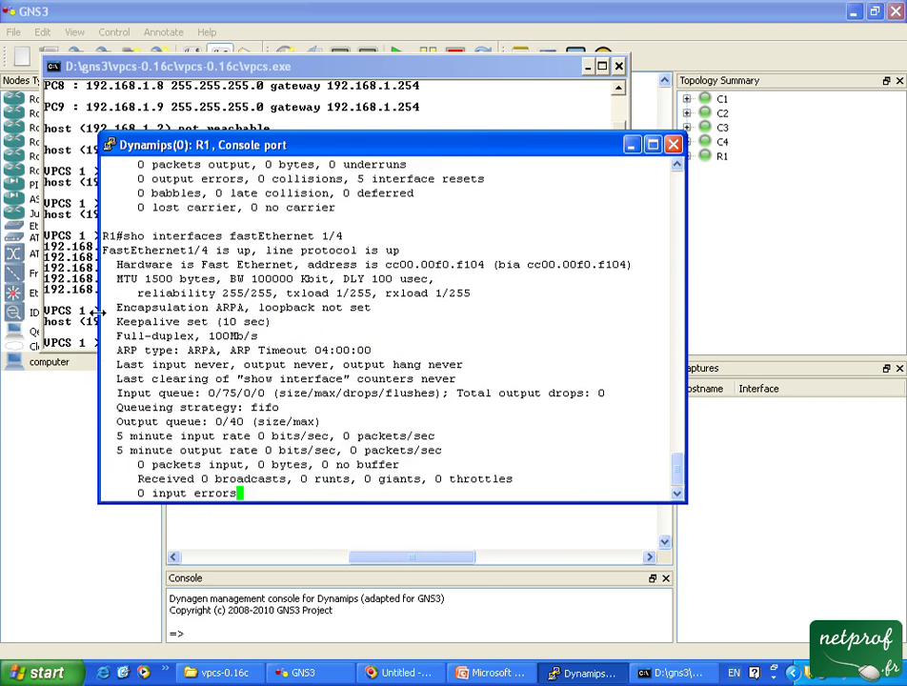
# Switch to the VPCS console, select VPCS 3 and ping 192.168.1.4.
pyautogui.click(92, 320)
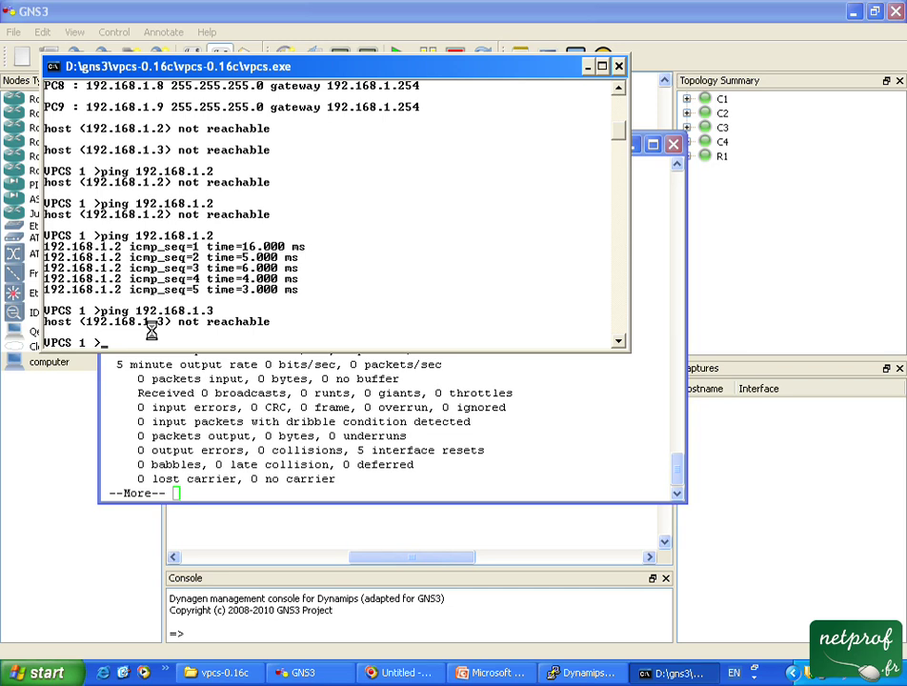
pyautogui.write('3')
pyautogui.press('Return')
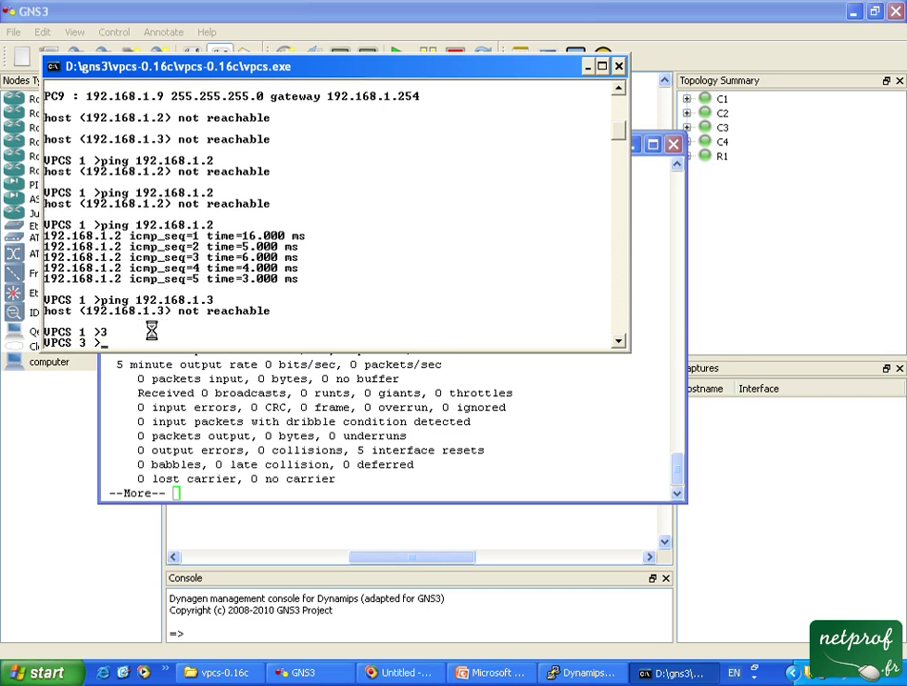
pyautogui.write('ping 192.168.1.4')
pyautogui.press('Return')
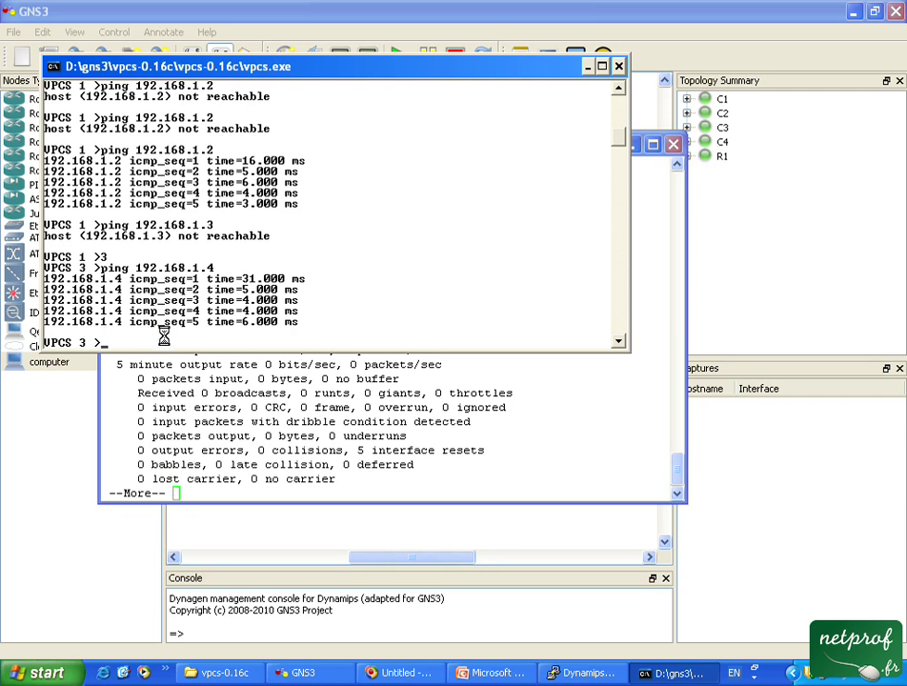
# Switch to PowerPoint and review task 6 with the slide zoomed to 75%, and return to GNS3 to examine the topology around R1.
pyautogui.click(493, 680)
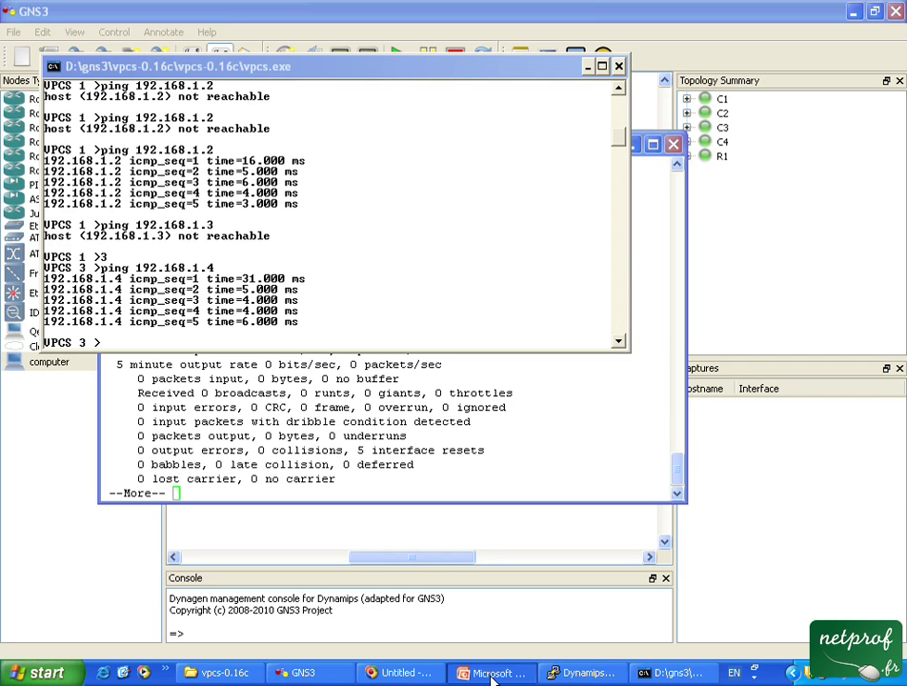
pyautogui.click(493, 676)
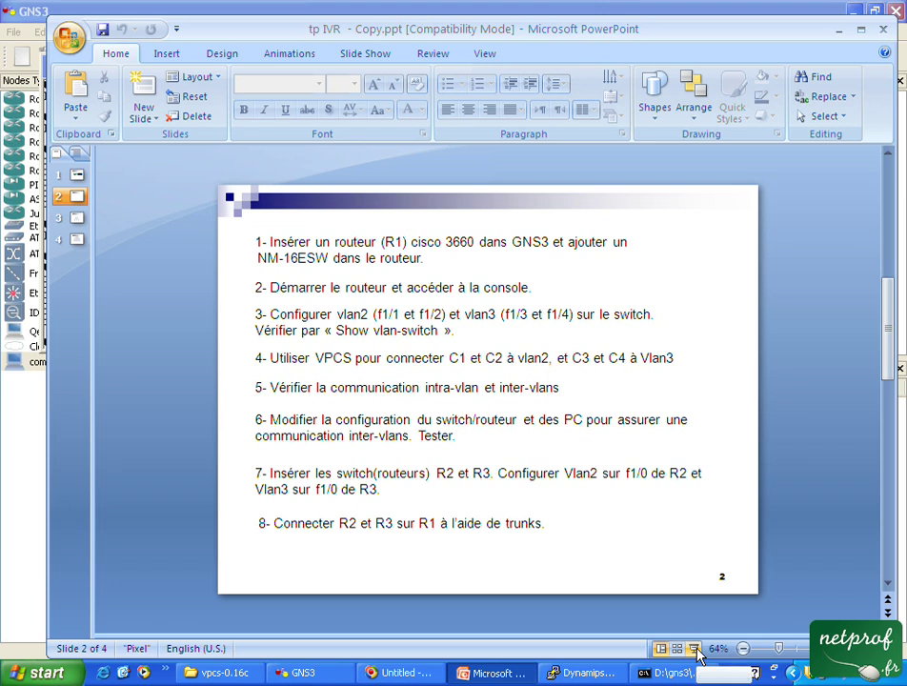
pyautogui.click(785, 650)
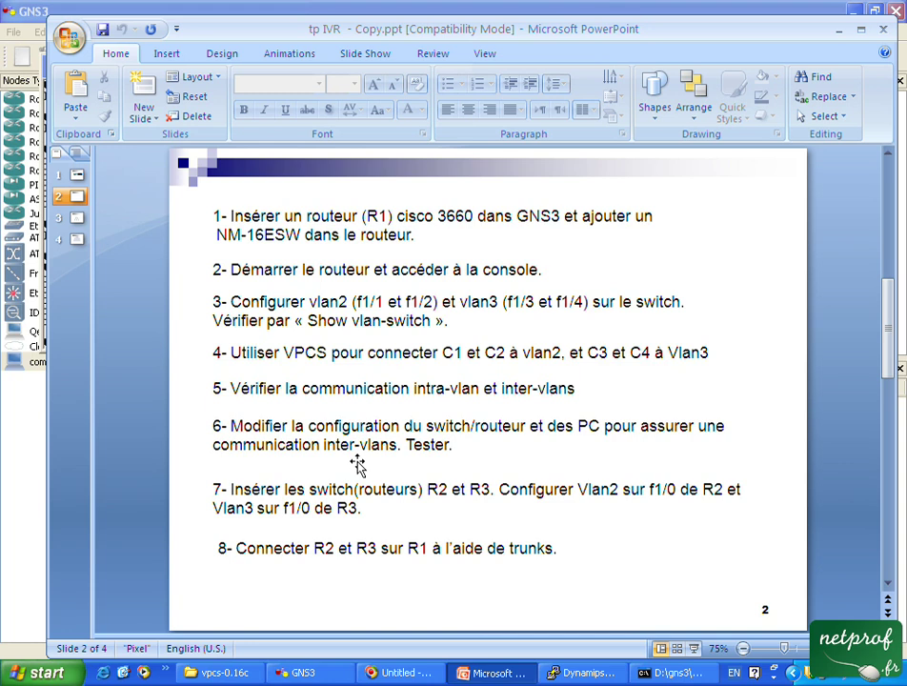
pyautogui.click(296, 675)
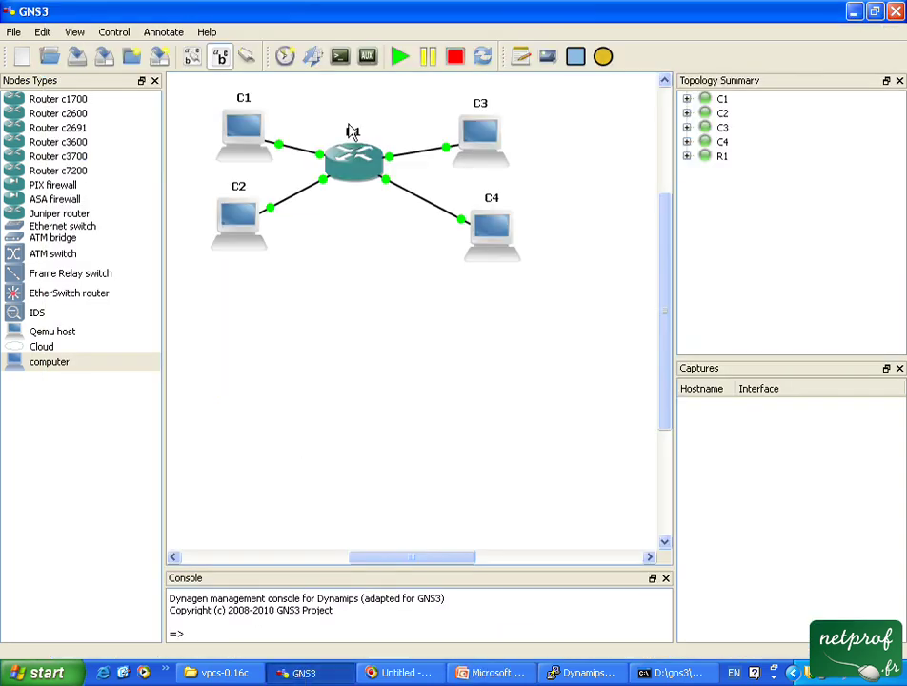
pyautogui.moveTo(349, 154)
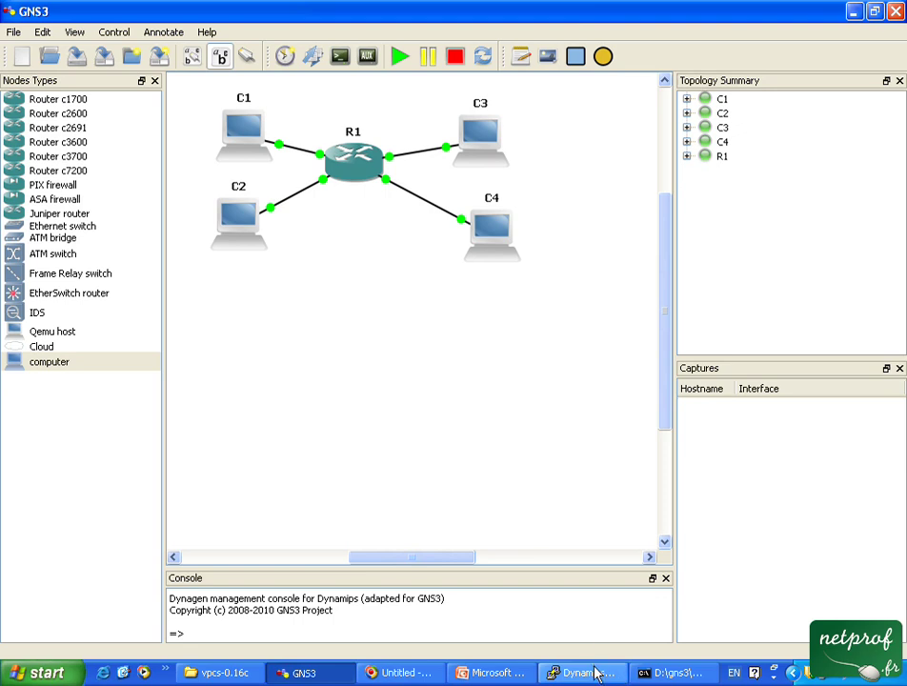
# Switch to the VPCS console and assign VPCS 3 the address 192.168.3.1 with gateway 192.168.3.254 and mask 24.
pyautogui.click(675, 675)
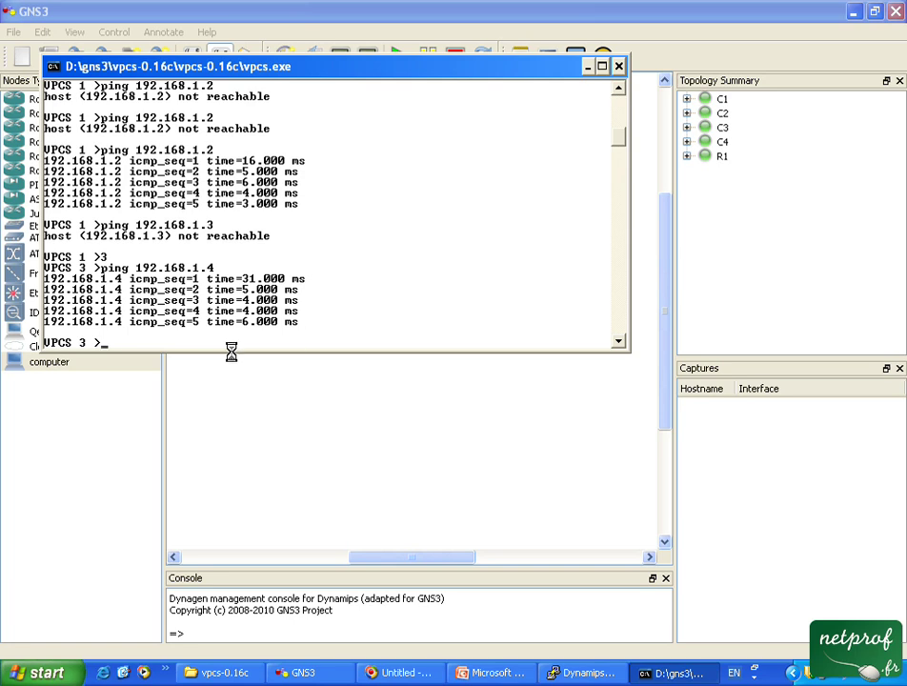
pyautogui.write('ip 192.168.3.')
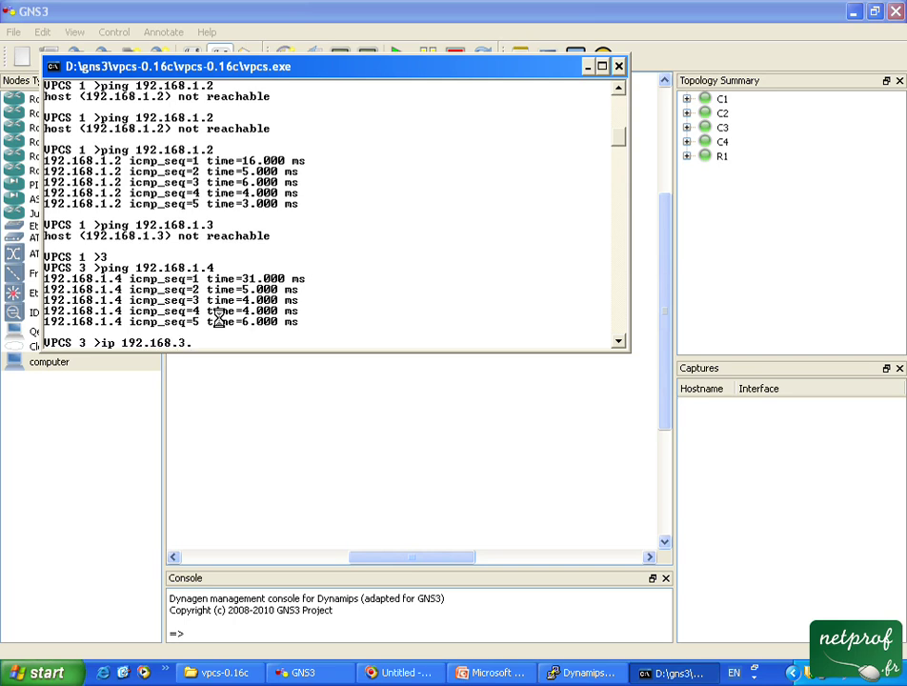
pyautogui.write('1 192.168.3.254 24')
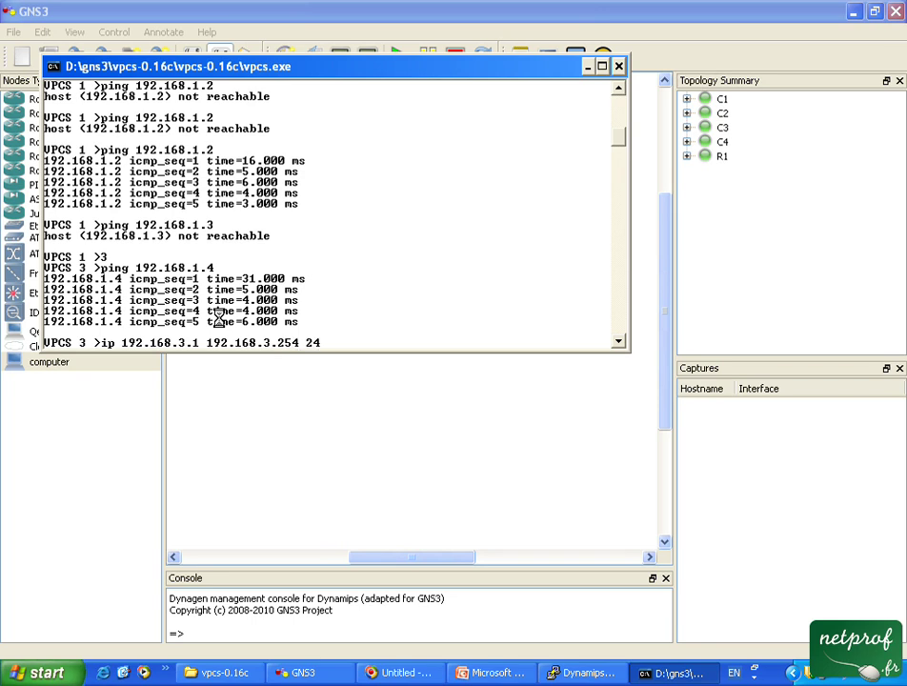
pyautogui.press('Return')
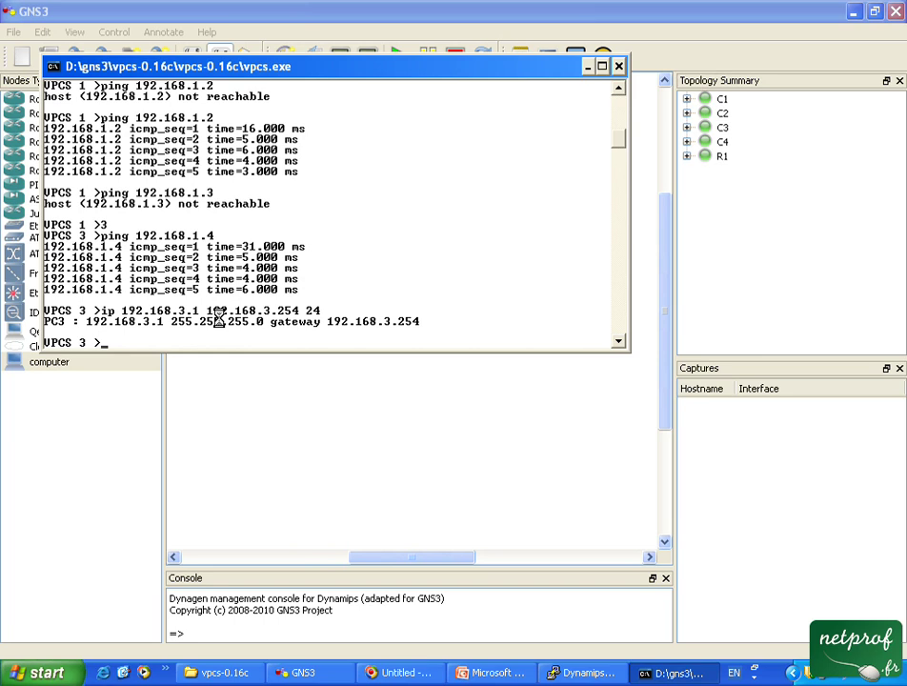
# Select VPCS 4 and assign it the address 192.168.3.2 with gateway 192.168.3.254 and mask 24.
pyautogui.write('4')
pyautogui.press('Return')
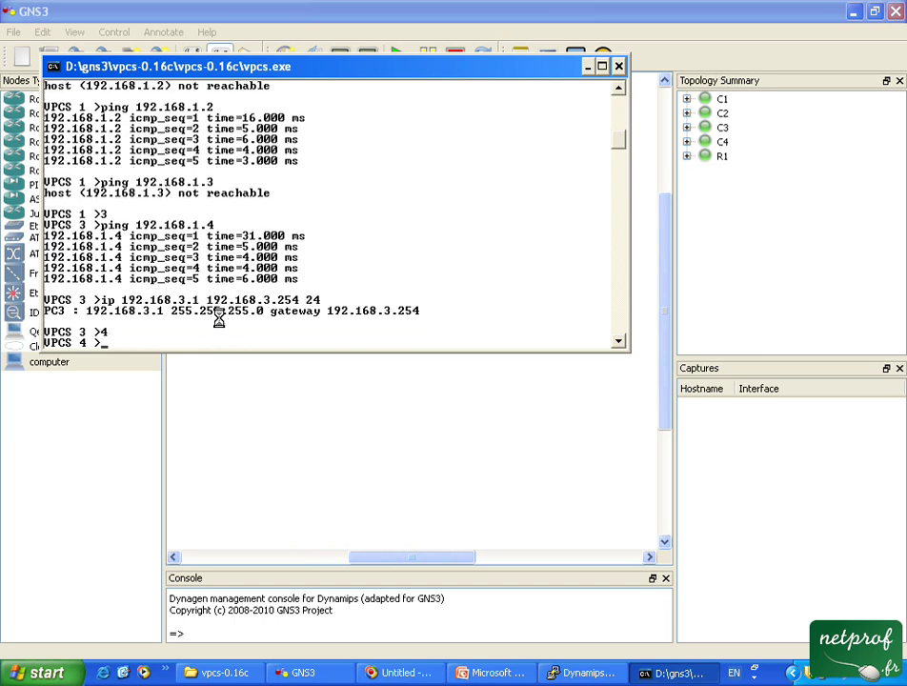
pyautogui.press('Up')
pyautogui.press('Up')
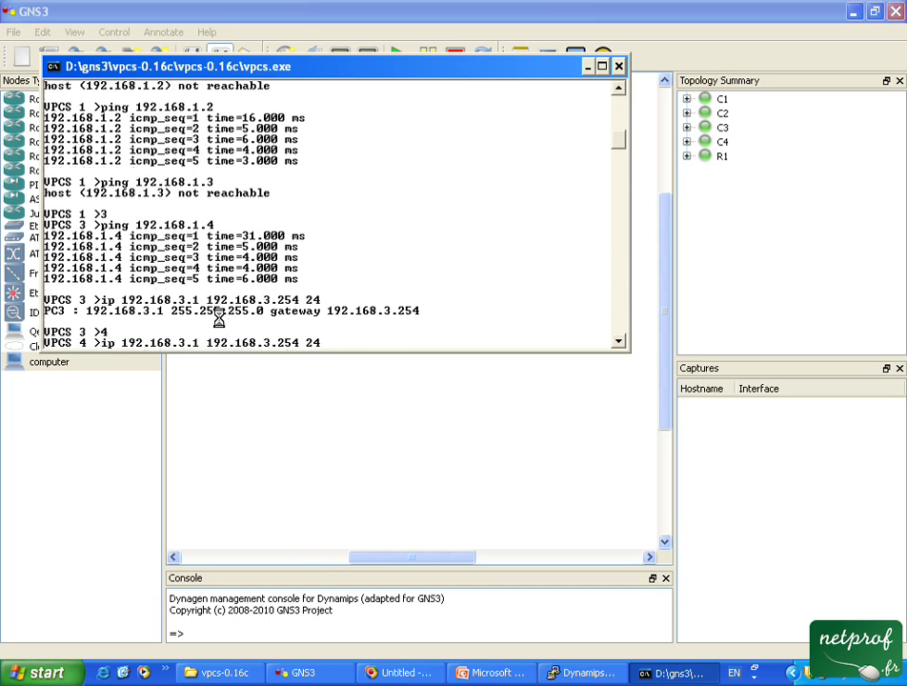
pyautogui.press('Left')
pyautogui.press('Left')
pyautogui.press('Left')
pyautogui.press('Left')
pyautogui.press('Left')
pyautogui.press('Left')
pyautogui.press('Left')
pyautogui.press('Left')
pyautogui.press('Left')
pyautogui.press('Left')
pyautogui.press('Left')
pyautogui.press('Left')
pyautogui.press('Left')
pyautogui.press('Left')
pyautogui.press('BackSpace')
pyautogui.write('2')
pyautogui.press('Return')
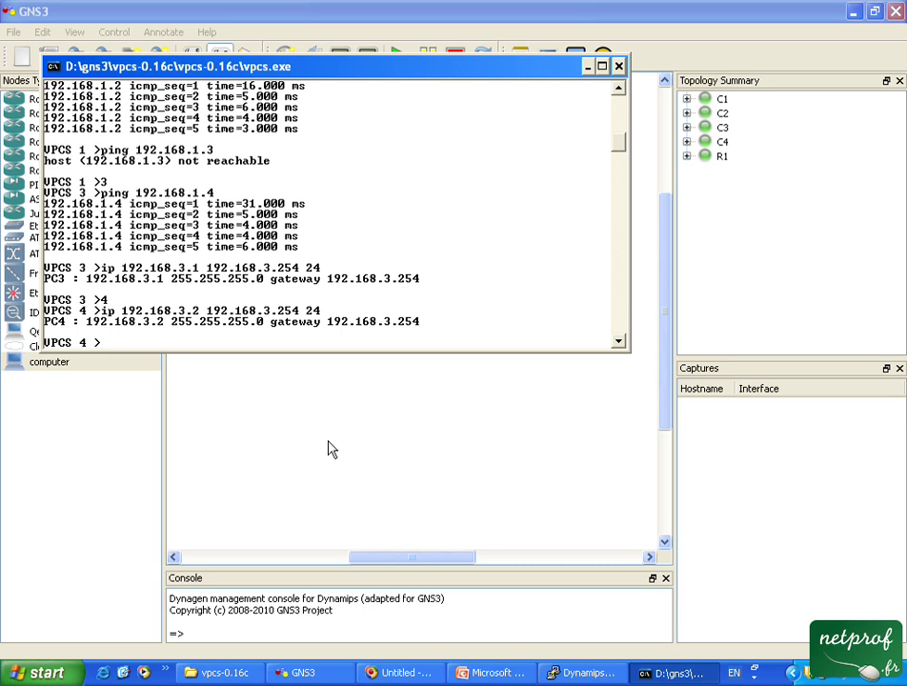
# Switch to R1's console, enter configuration of interface vlan 2 and begin its ip address command.
pyautogui.click(574, 677)
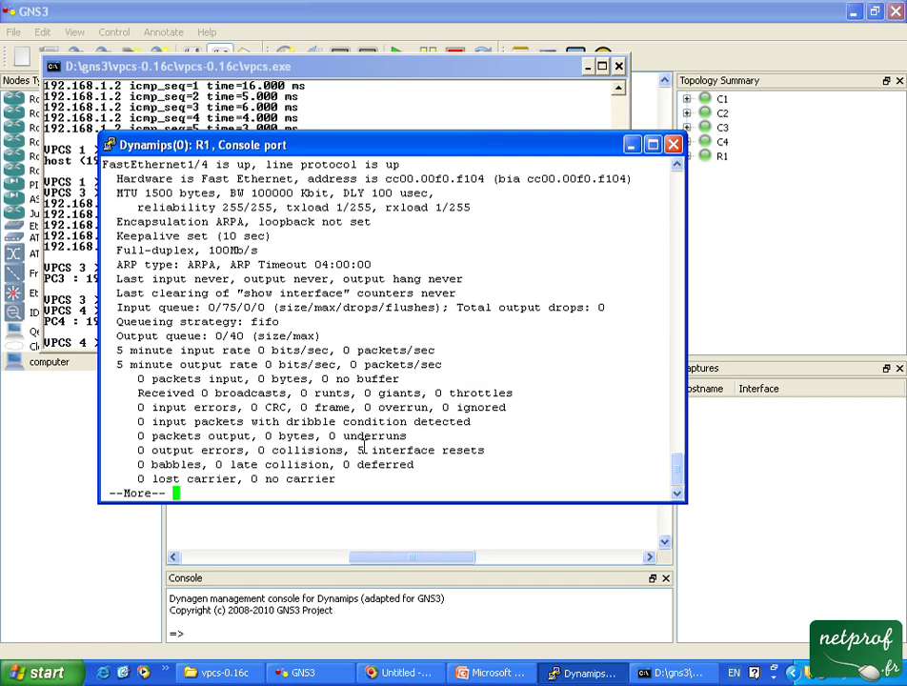
pyautogui.write('qcon ft')
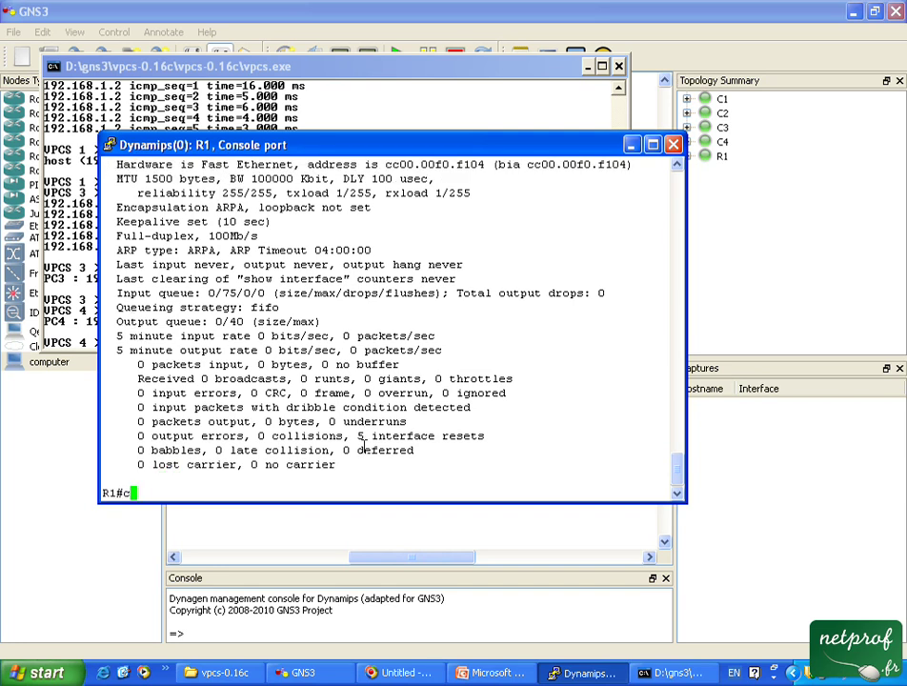
pyautogui.press('BackSpace')
pyautogui.press('BackSpace')
pyautogui.press('BackSpace')
pyautogui.write('f t')
pyautogui.press('Return')
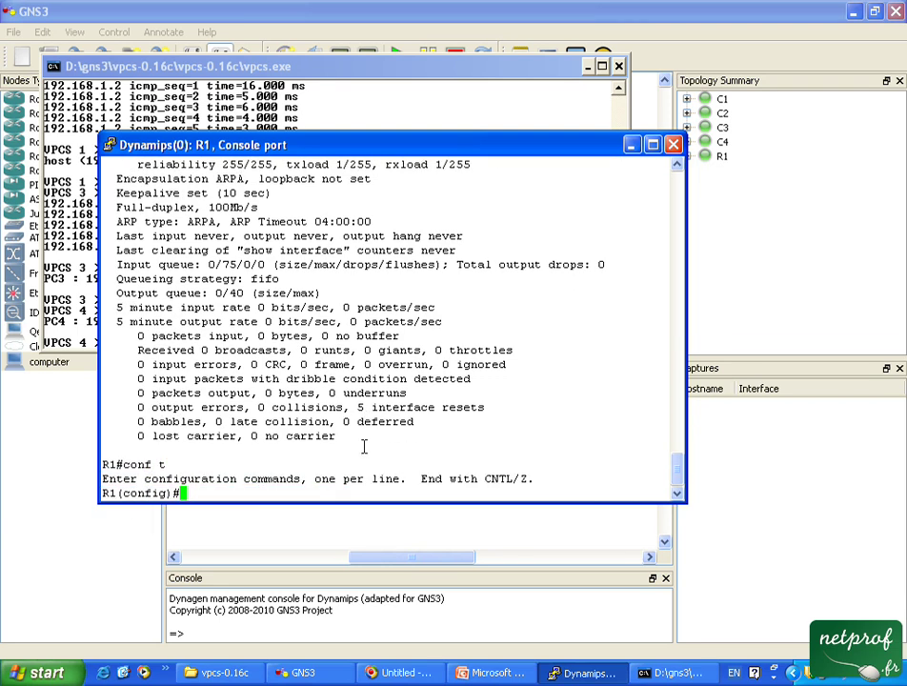
pyautogui.write('inte')
pyautogui.press('Tab')
pyautogui.write('vl')
pyautogui.press('Tab')
pyautogui.write('2')
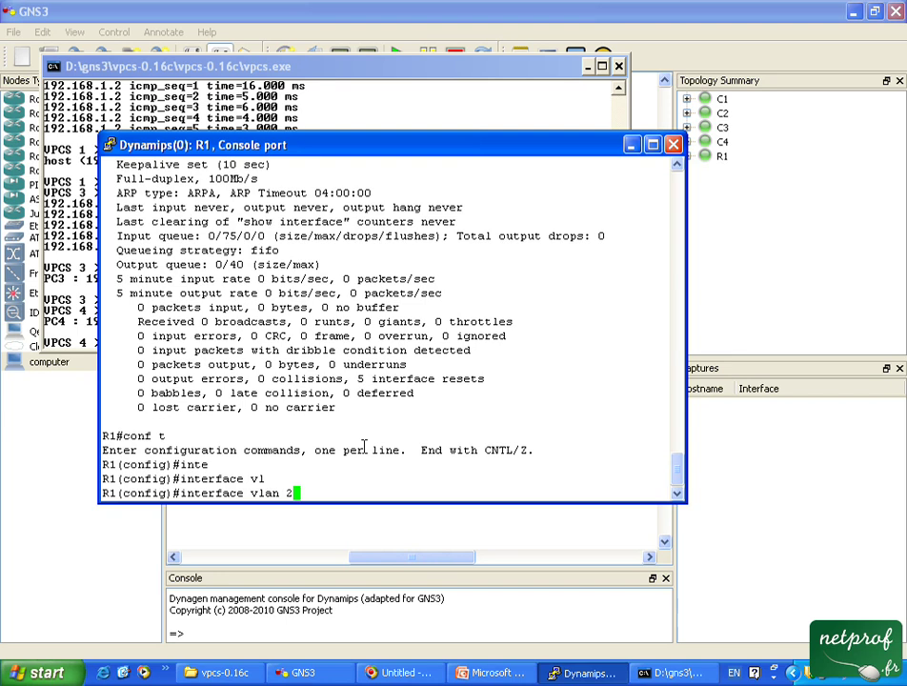
pyautogui.press('Return')
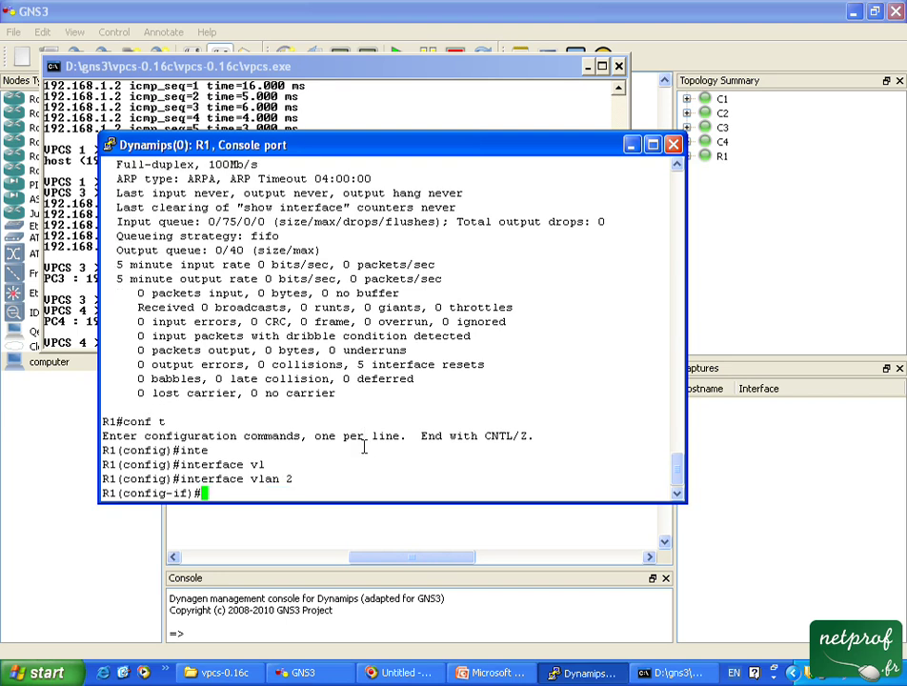
pyautogui.write('ip ad')
pyautogui.press('Tab')
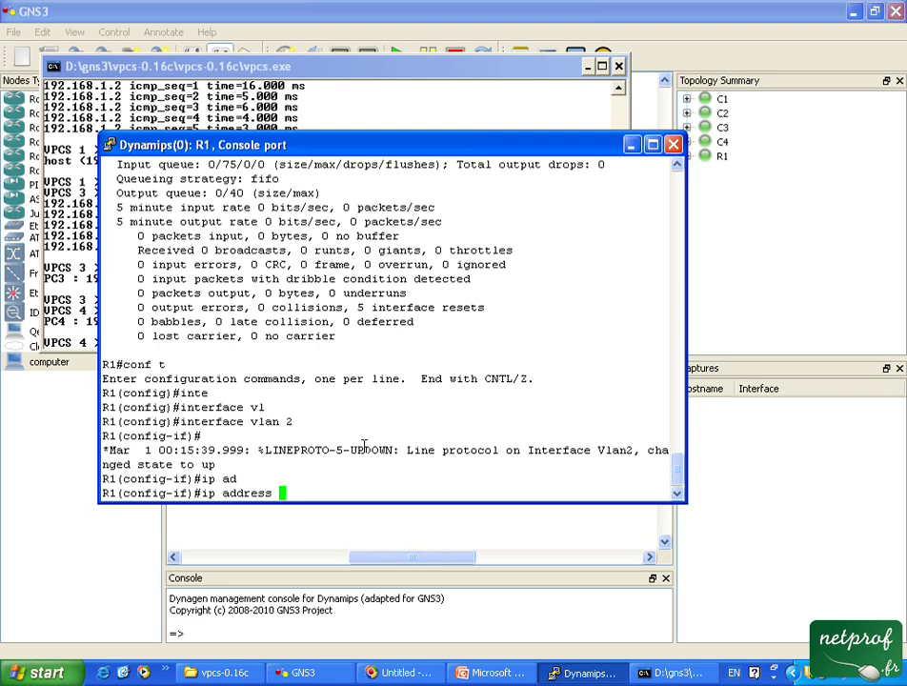
# Switch to the VPCS console and show the table of computer addresses and gateways.
pyautogui.click(61, 217)
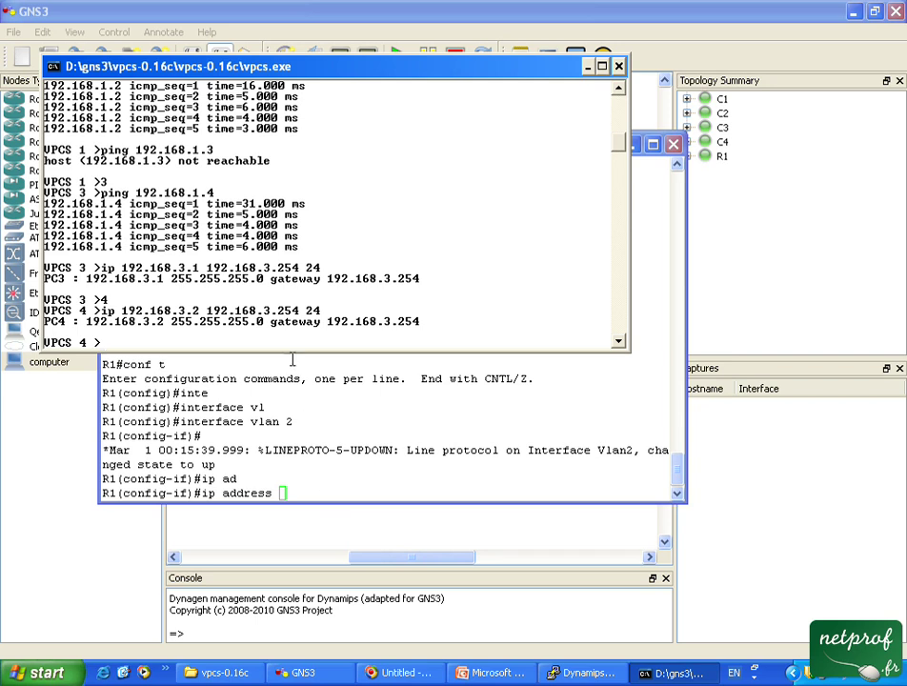
pyautogui.write('show')
pyautogui.press('Return')
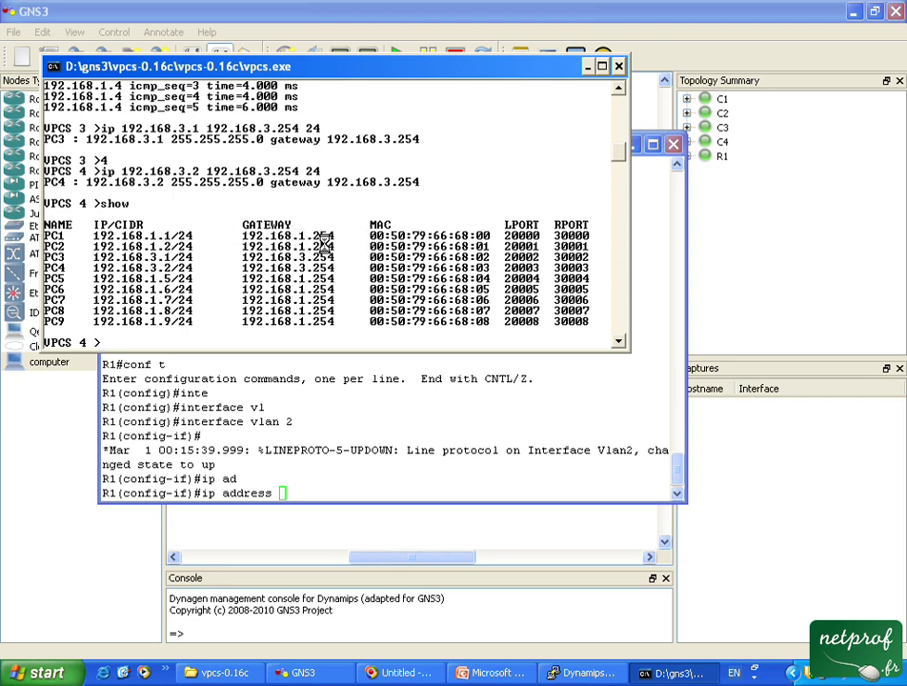
# Return to R1's console and complete the VLAN 2 interface address as 192.168.1.254 255.255.255.0.
pyautogui.click(303, 488)
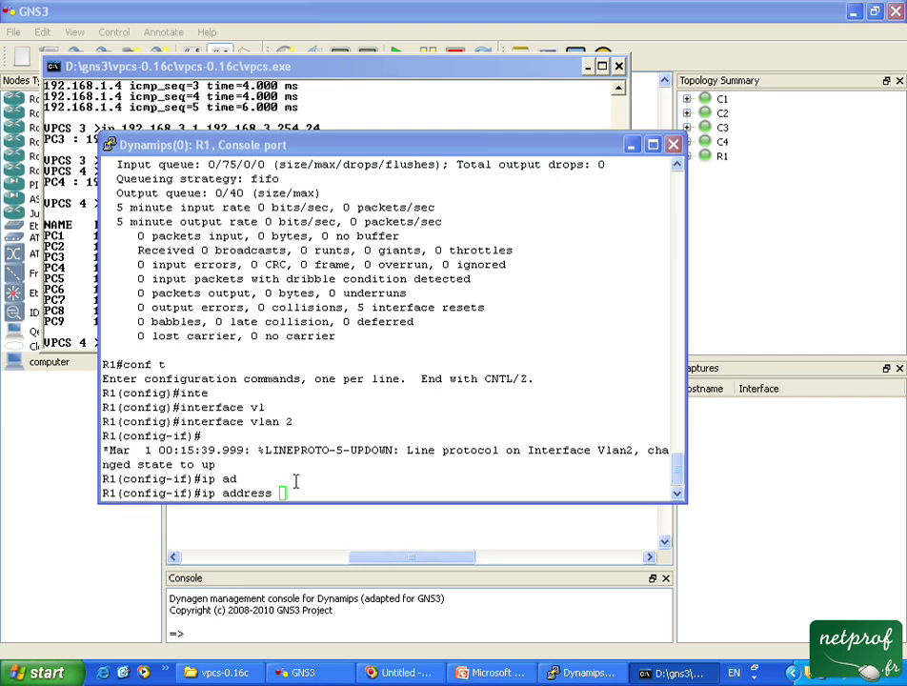
pyautogui.write('192')
pyautogui.write('68')
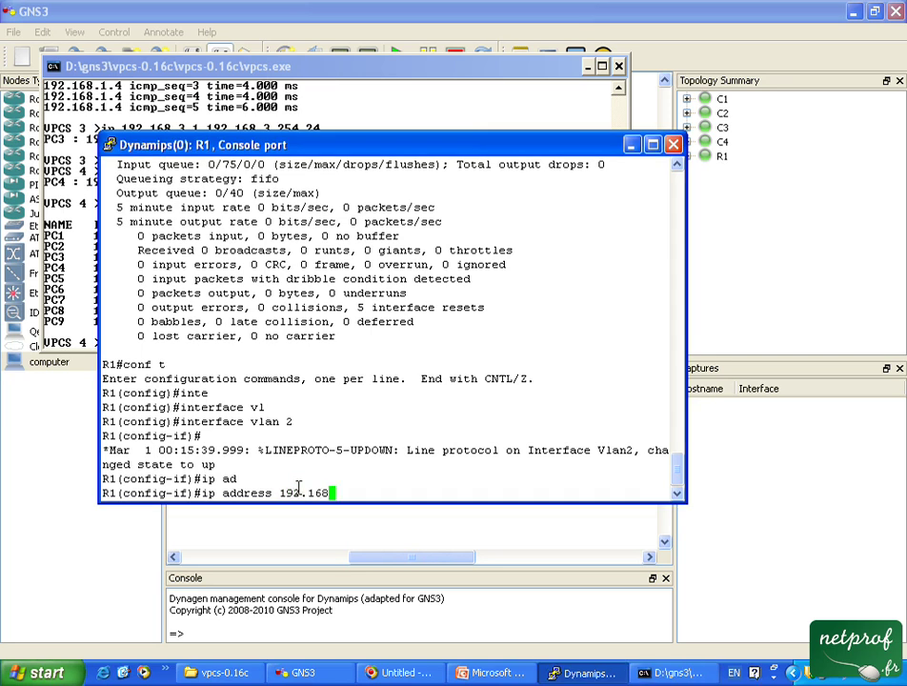
pyautogui.write('.1.254 255.255.255.0')
pyautogui.press('Return')
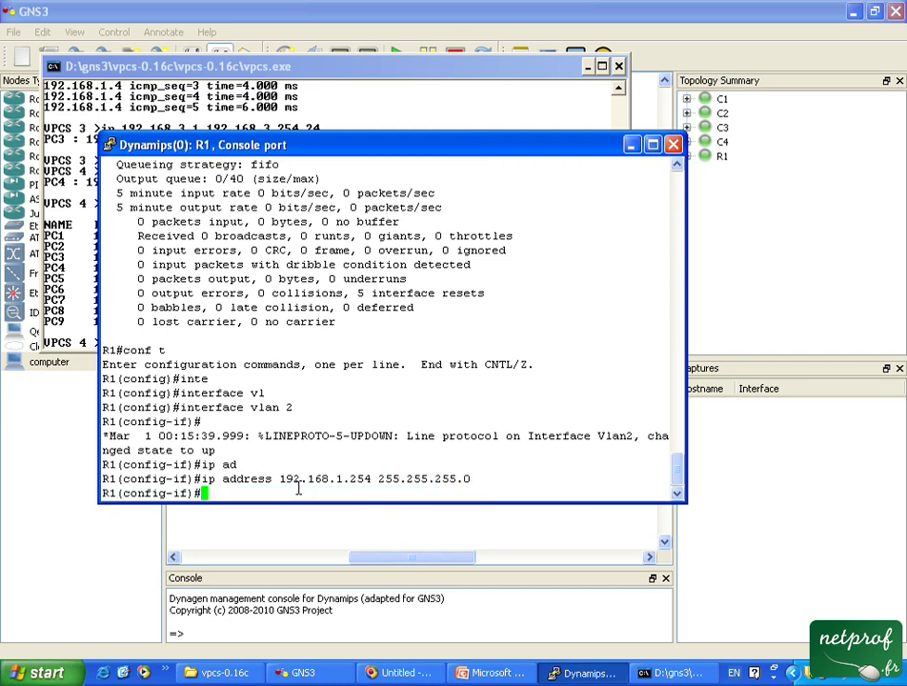
# Enable the VLAN 2 interface with no shutdown, and show R1's IP routing table from privileged mode.
pyautogui.write('no shut')
pyautogui.press('Tab')
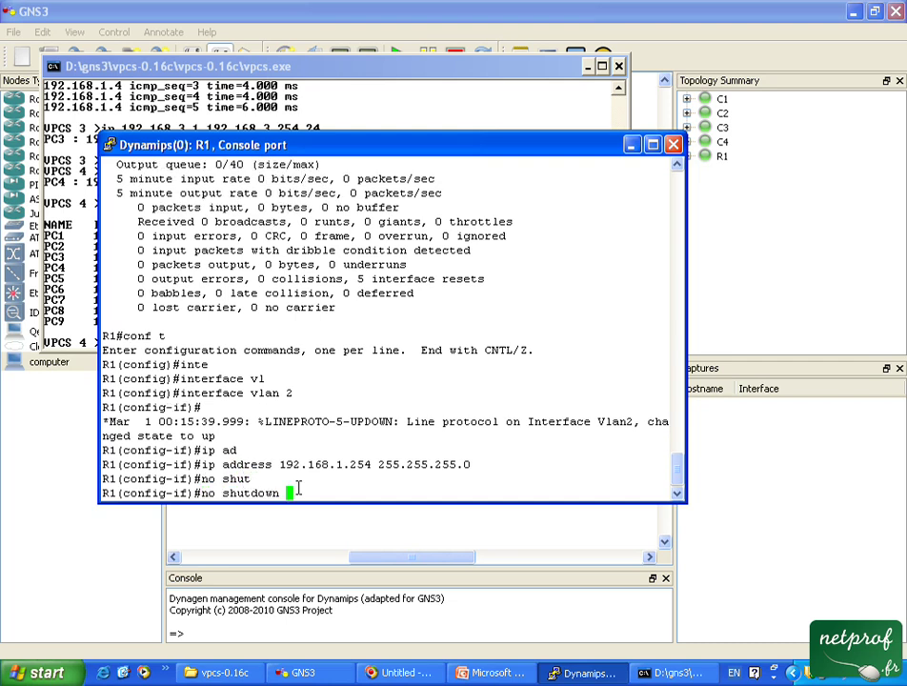
pyautogui.press('Return')
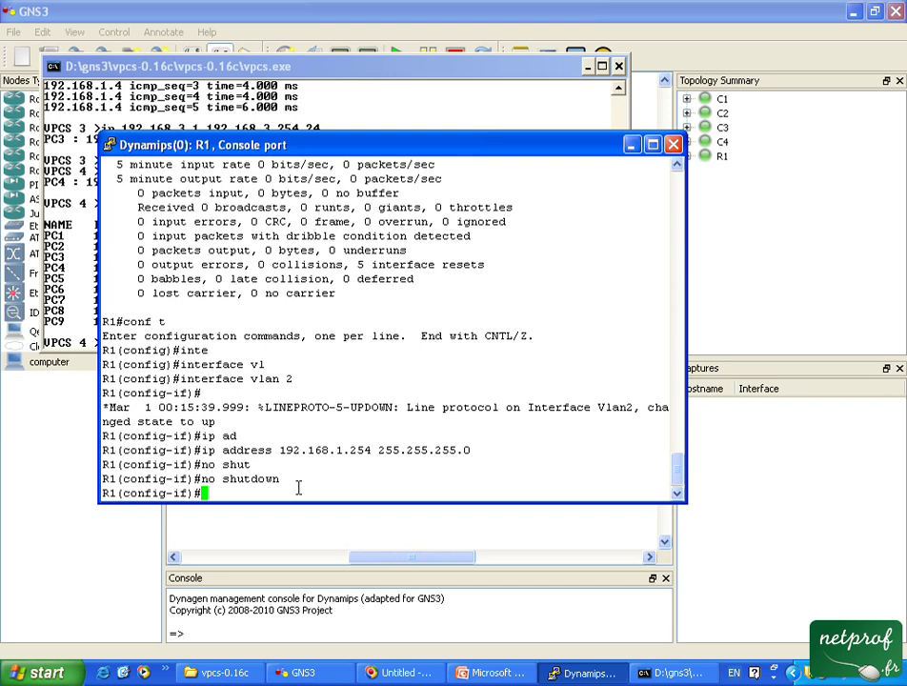
pyautogui.hotkey('ctrl', 'z')
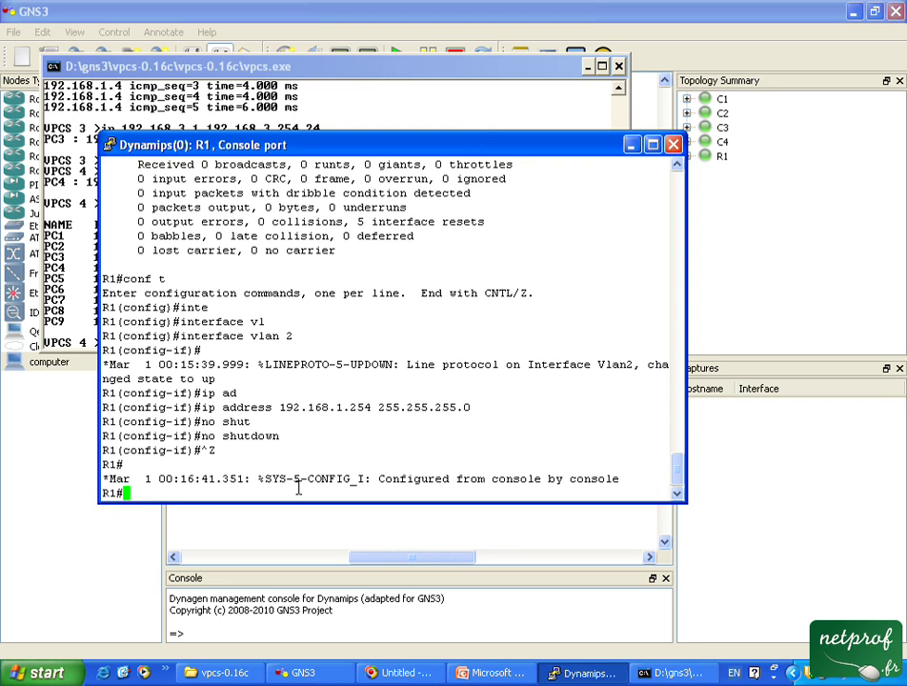
pyautogui.write('sho ip route')
pyautogui.press('Return')
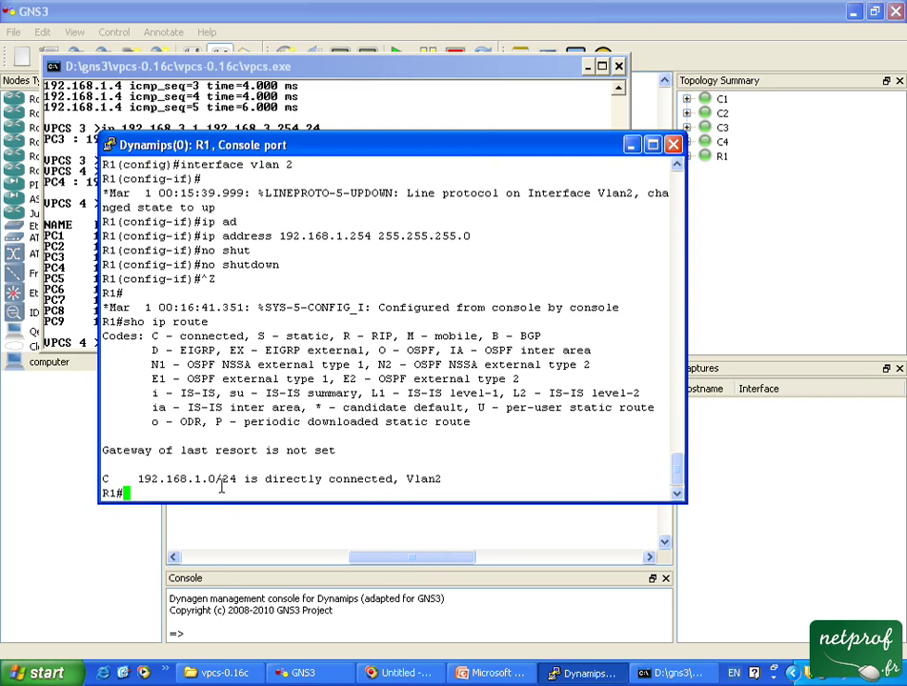
# Enter global configuration mode on R1 and open interface vlan 3 for configuration.
pyautogui.write('conf t')
pyautogui.press('Return')
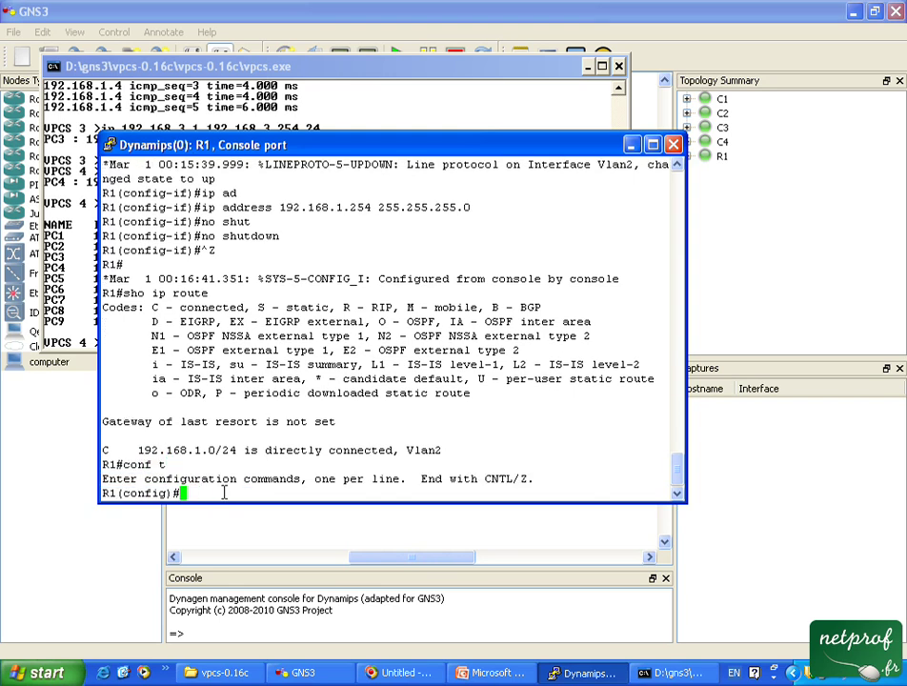
pyautogui.write('inte')
pyautogui.press('Tab')
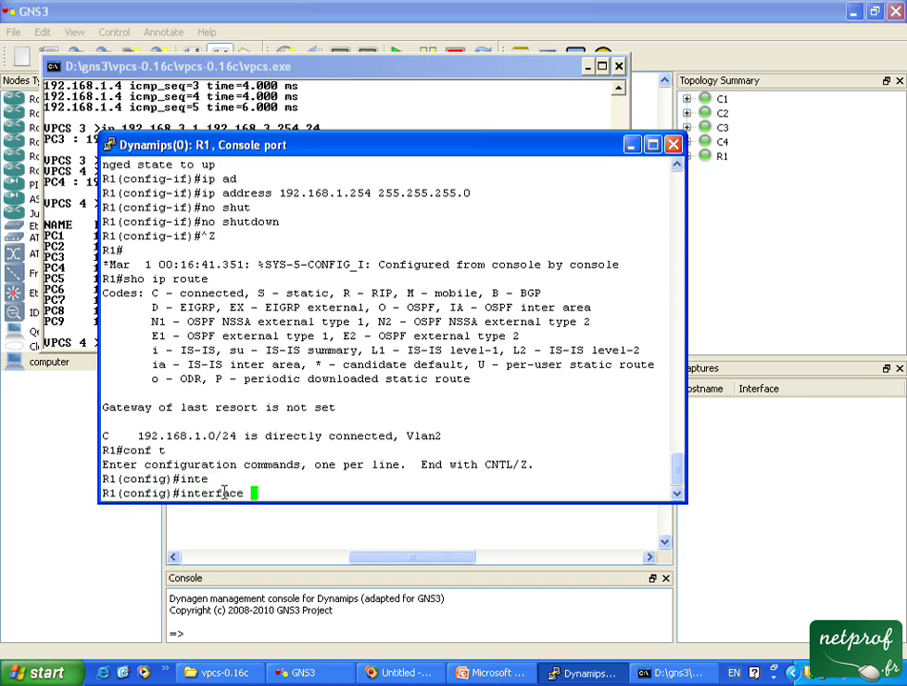
pyautogui.write('vl')
pyautogui.press('Tab')
pyautogui.write('3')
pyautogui.press('Return')
# Set the VLAN 3 interface address to 192.168.3.254 255.255.255.0, checking the gateway against the VPCS table.
pyautogui.write('ip ad')
pyautogui.press('Tab')
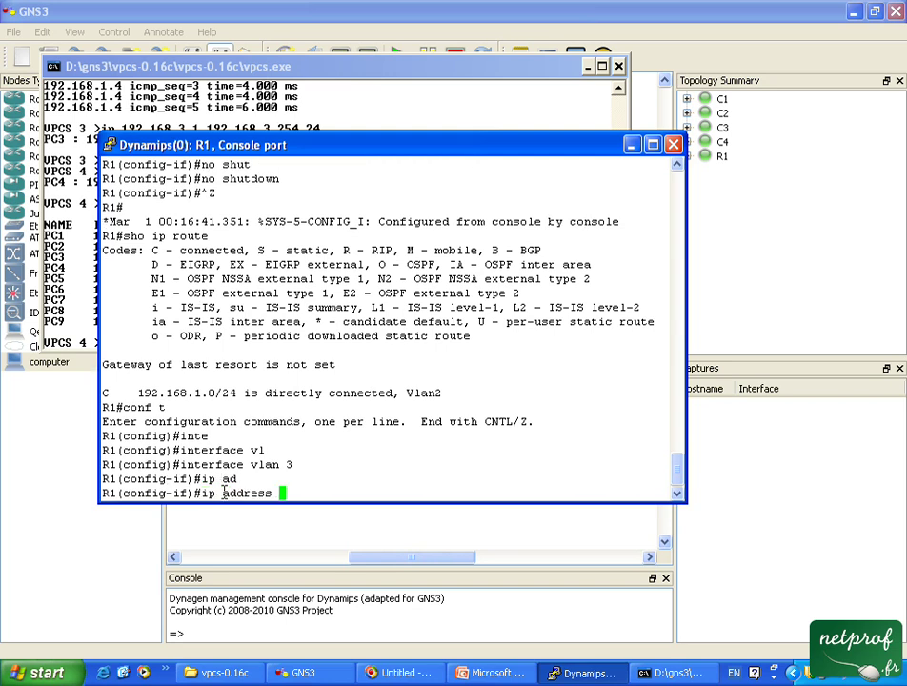
pyautogui.write('192.168.3')
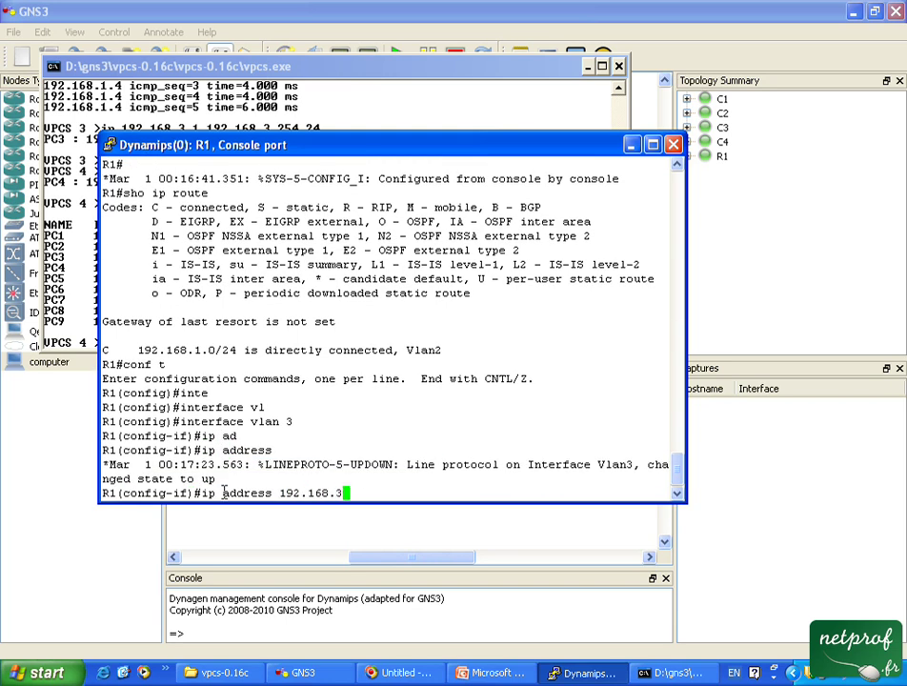
pyautogui.write('.254')
pyautogui.click(71, 195)
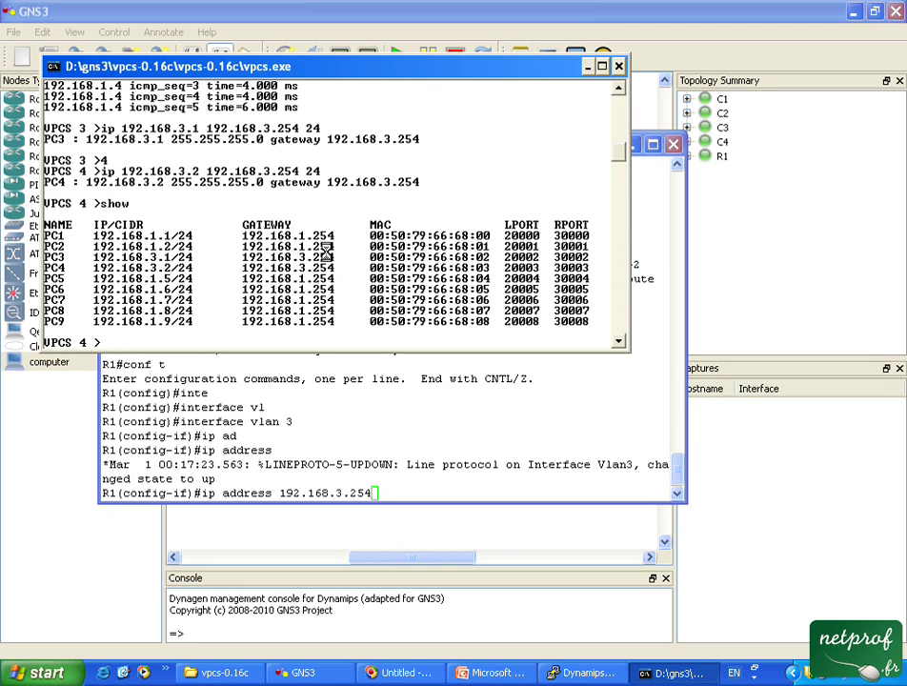
pyautogui.click(396, 487)
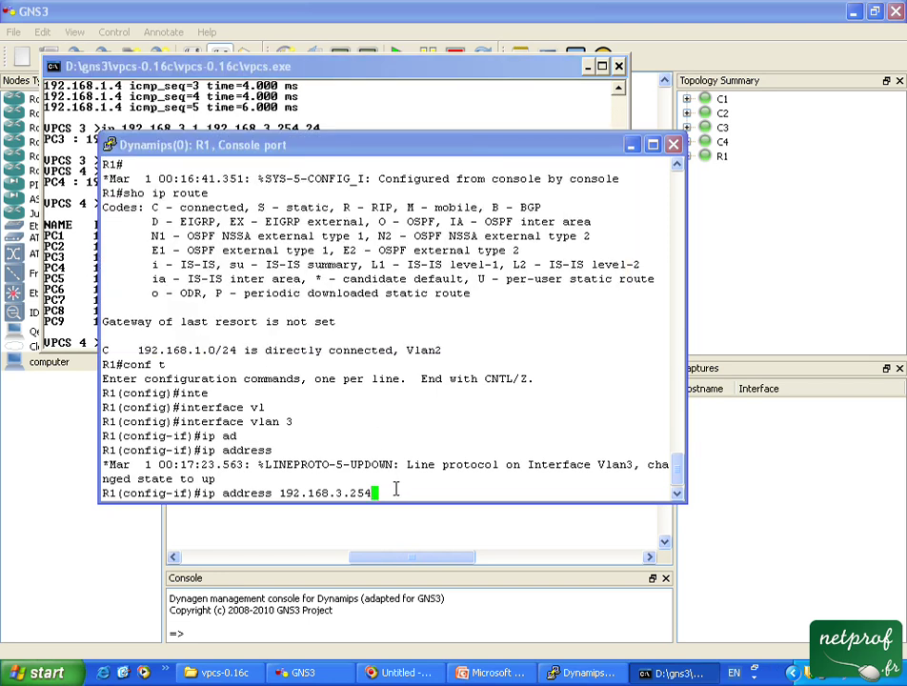
pyautogui.write('2')
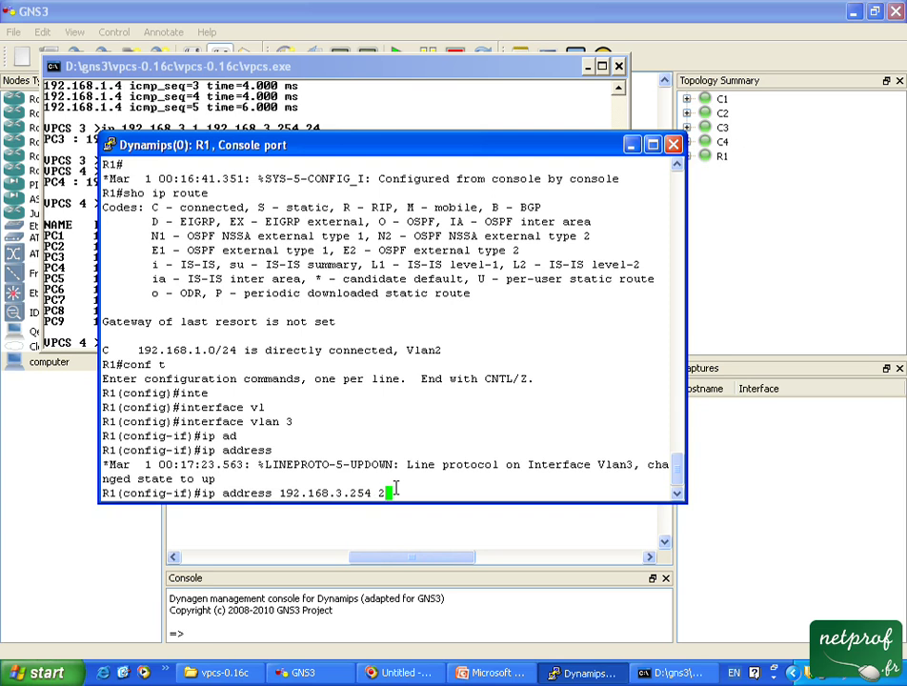
pyautogui.write('55.255.255')
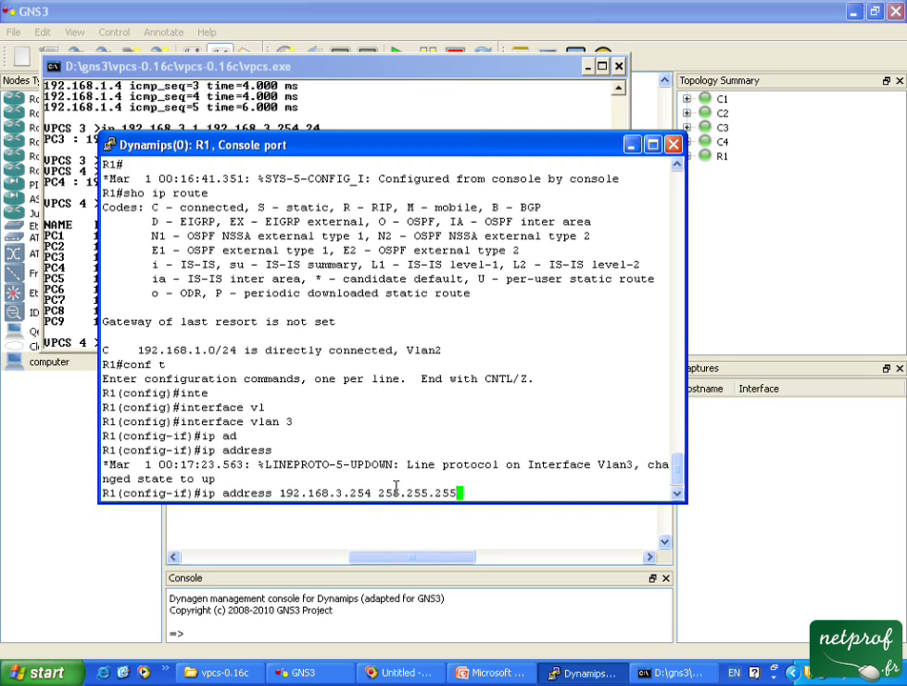
pyautogui.write('.0')
pyautogui.press('Return')
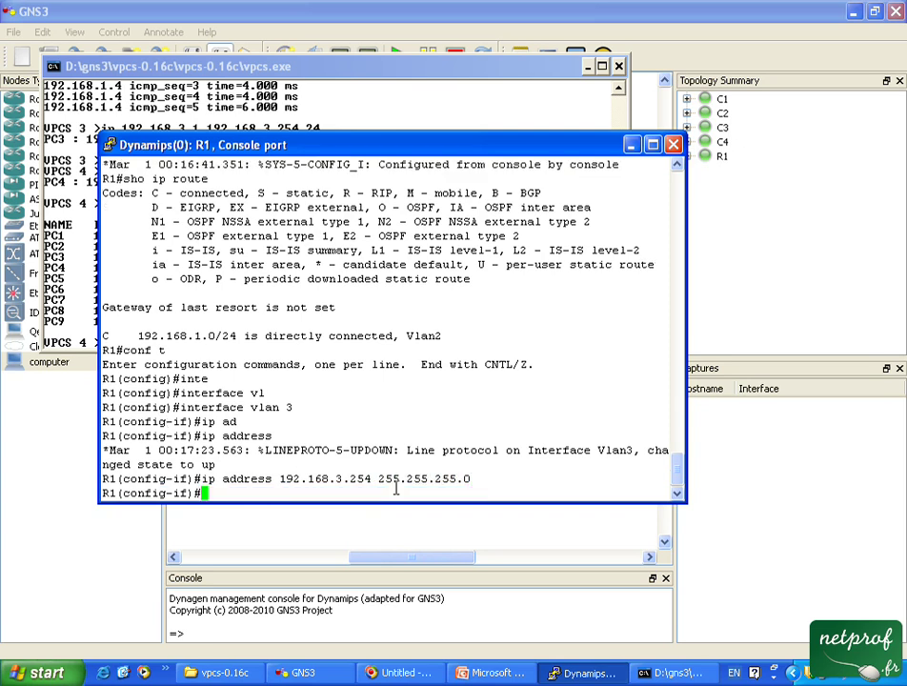
# Enable the VLAN 3 interface with no shutdown and leave configuration mode.
pyautogui.write('no ')
pyautogui.write('ip')
pyautogui.press('BackSpace')
pyautogui.press('BackSpace')
pyautogui.write('sh')
pyautogui.press('Tab')
pyautogui.press('Return')
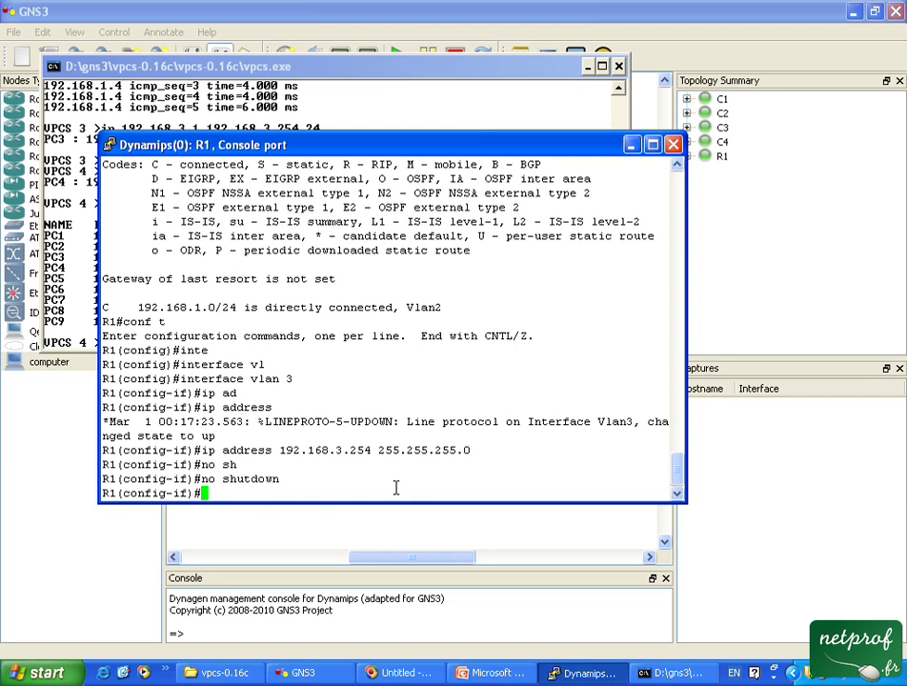
pyautogui.hotkey('ctrl', 'z')
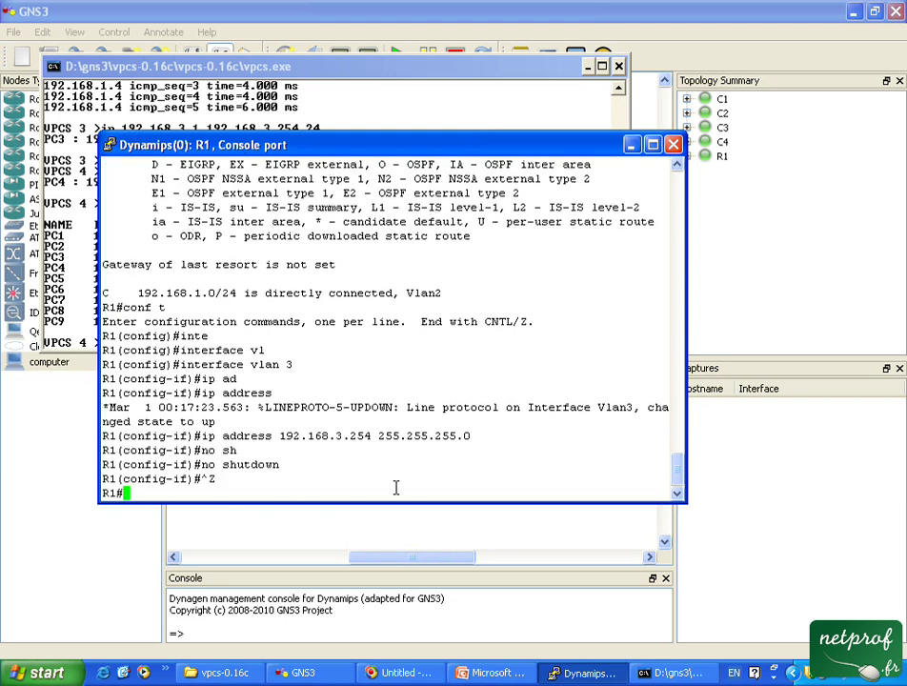
# Show R1's IP routing table again to check the routes for both VLANs.
pyautogui.press('Up')
pyautogui.press('Up')
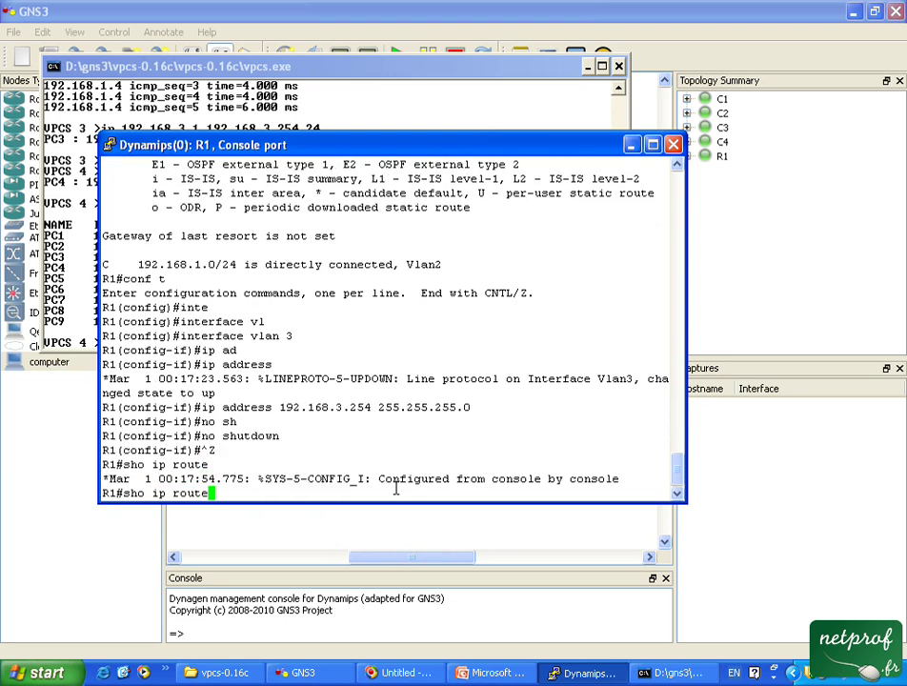
pyautogui.press('Return')
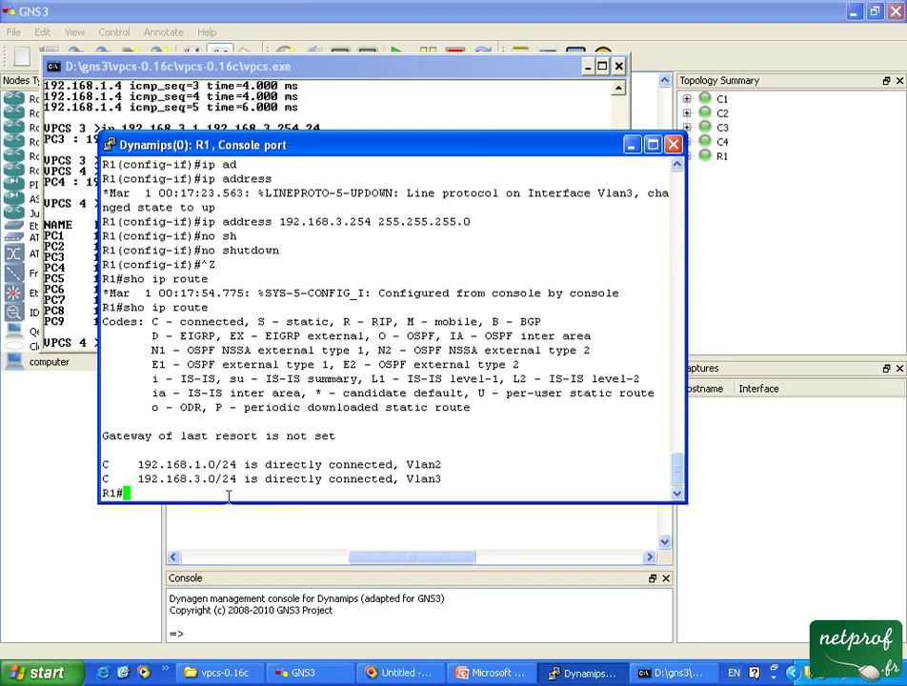
# Consult the exercise instructions in the PowerPoint slide, then ping the VLAN 3 gateway 192.168.3.254 from PC4 in VPCS.
pyautogui.click(504, 676)
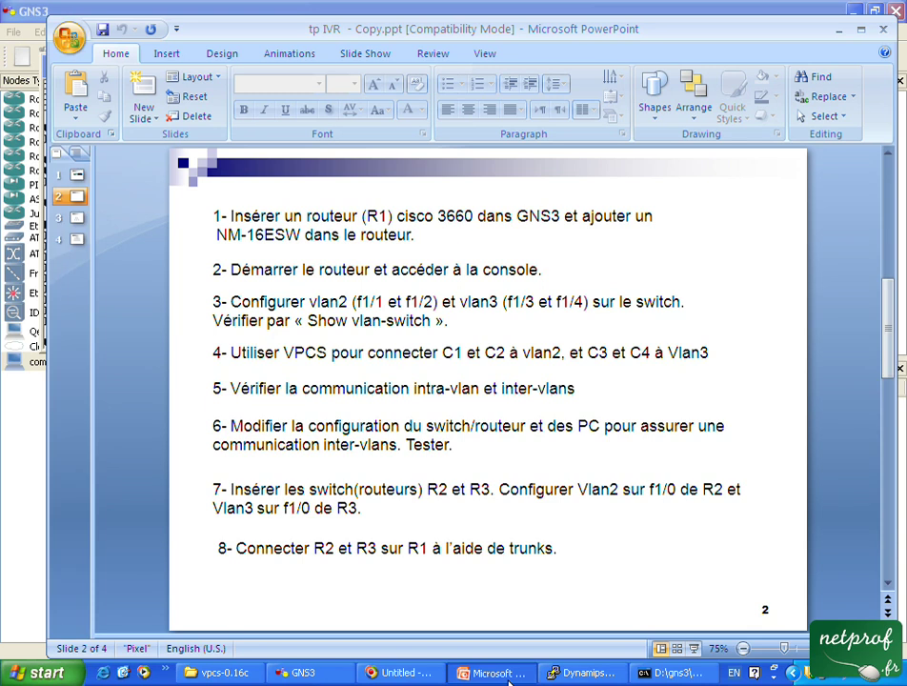
pyautogui.click(657, 674)
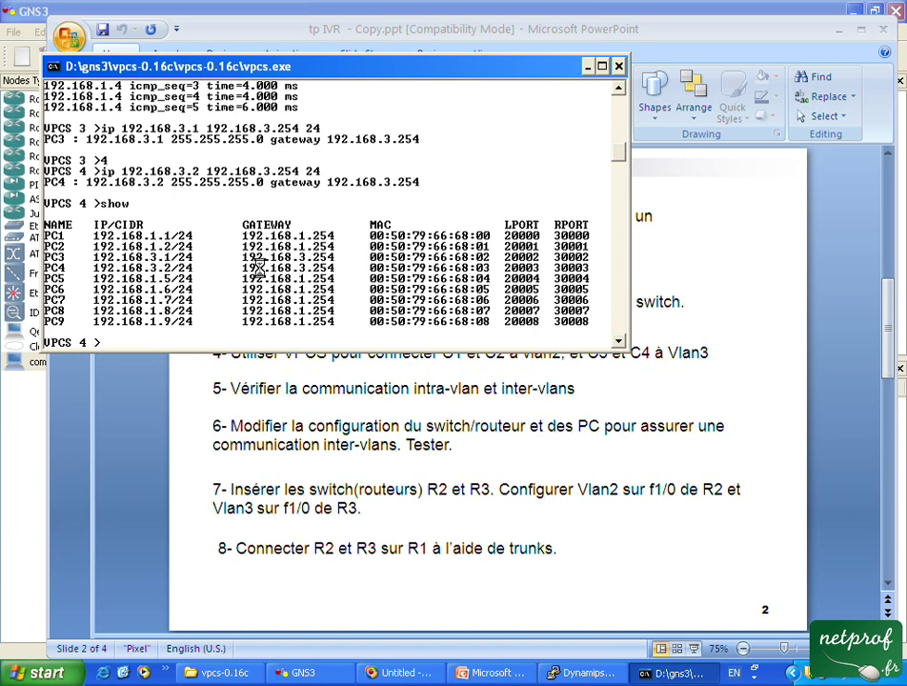
pyautogui.write('ping 192.168')
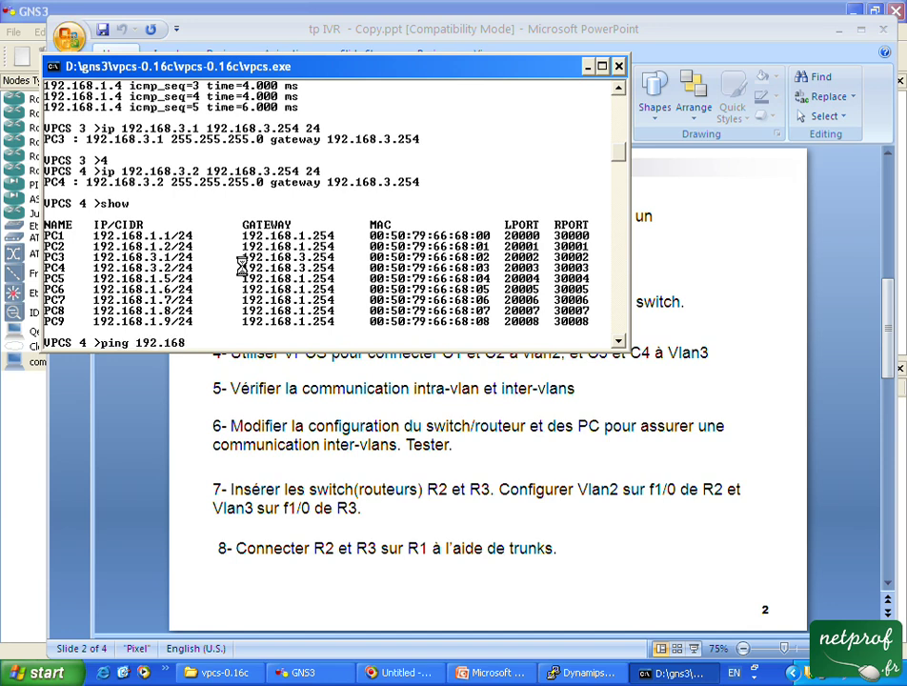
pyautogui.write('.3.254')
pyautogui.press('Return')
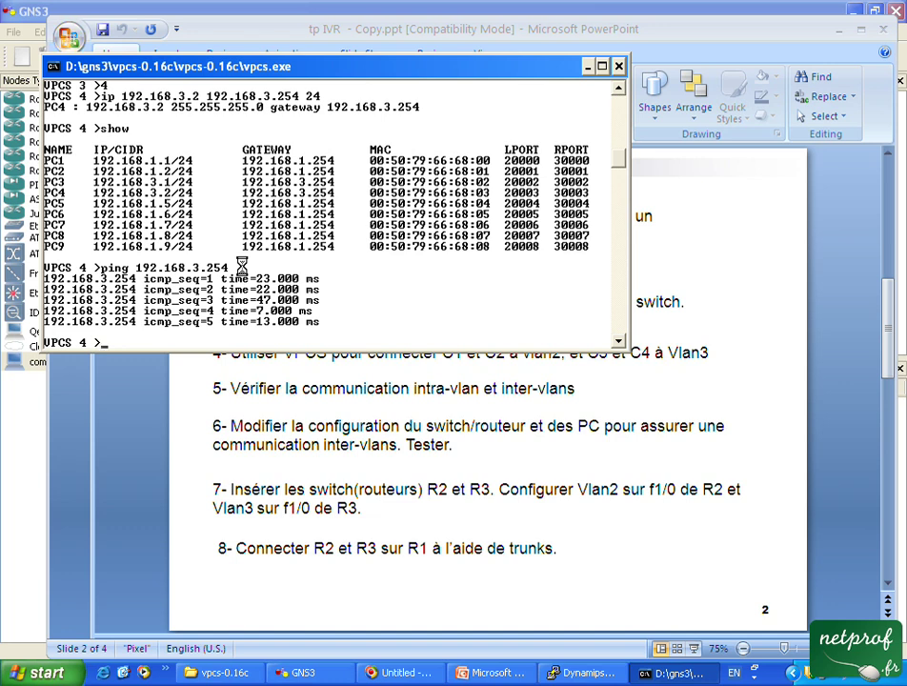
# Ping the VLAN 2 gateway 192.168.1.254 from PC4.
pyautogui.press('Up')
pyautogui.press('BackSpace')
pyautogui.press('BackSpace')
pyautogui.press('BackSpace')
pyautogui.press('BackSpace')
pyautogui.press('BackSpace')
pyautogui.write('1.254')
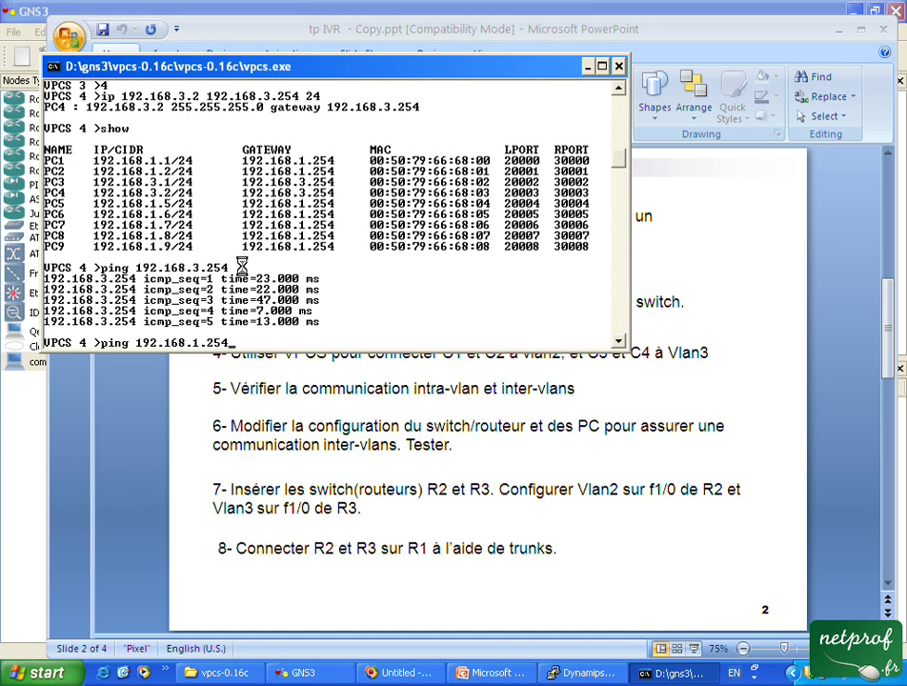
pyautogui.press('Return')
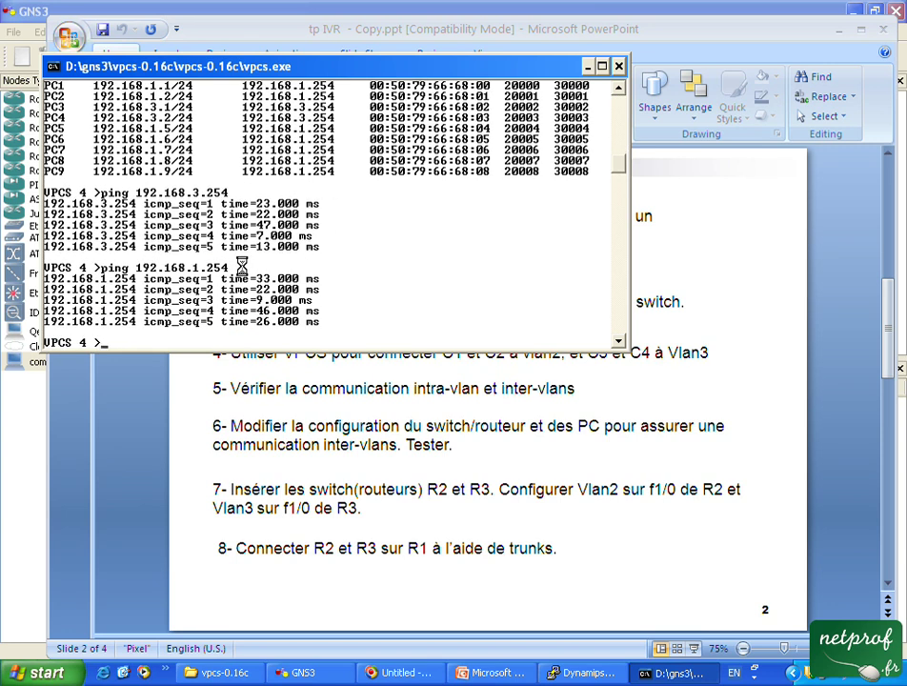
# Ping PC1 at 192.168.1.1 from PC4 to test inter-VLAN communication.
pyautogui.press('Up')
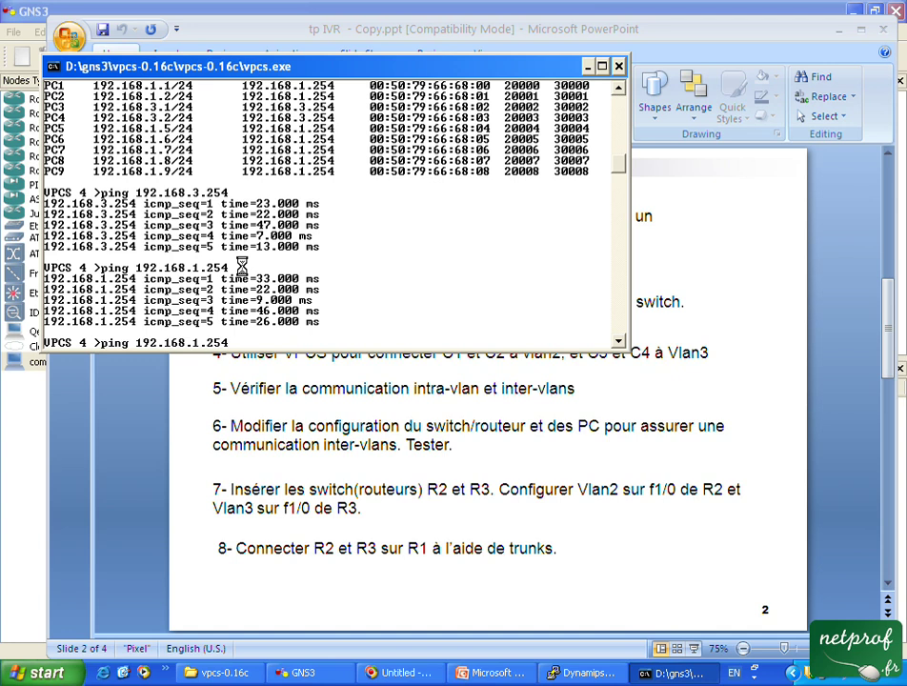
pyautogui.press('BackSpace')
pyautogui.press('BackSpace')
pyautogui.press('BackSpace')
pyautogui.write('1')
pyautogui.press('Return')
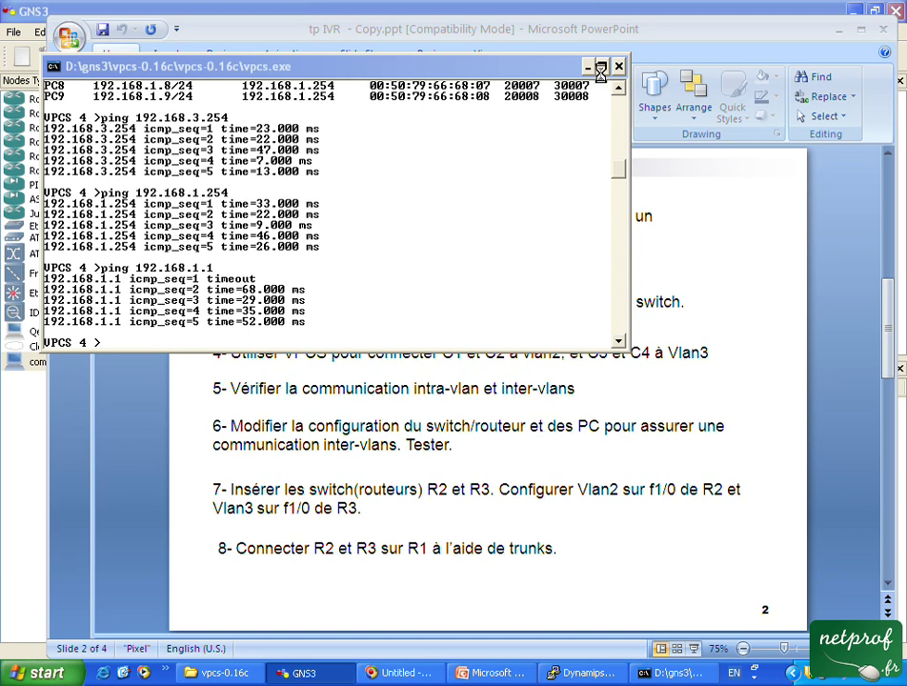
# Return to the GNS3 topology and add a c3600 router below C2.
pyautogui.click(853, 38)
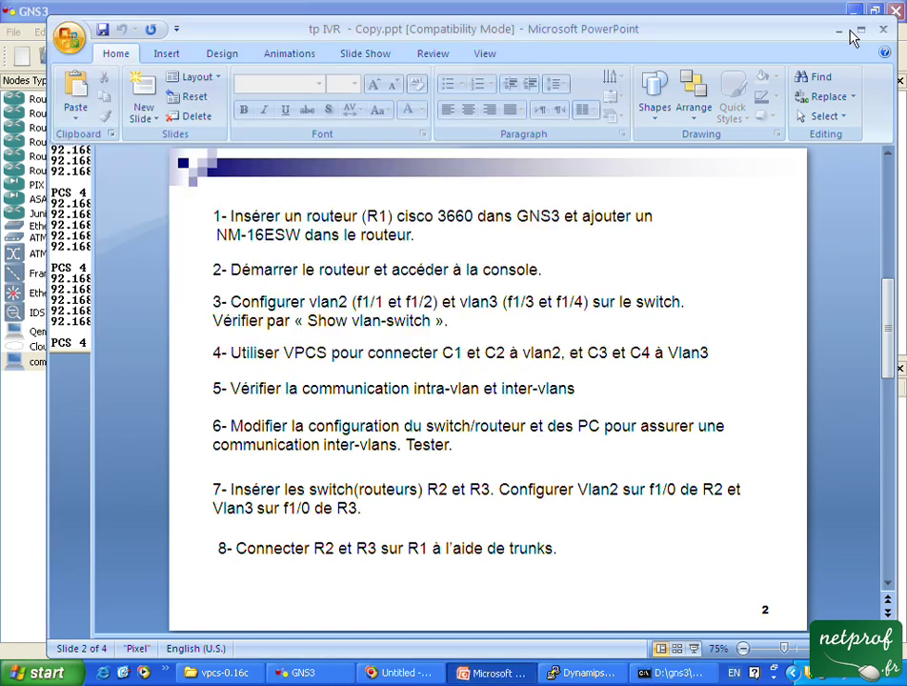
pyautogui.click(839, 29)
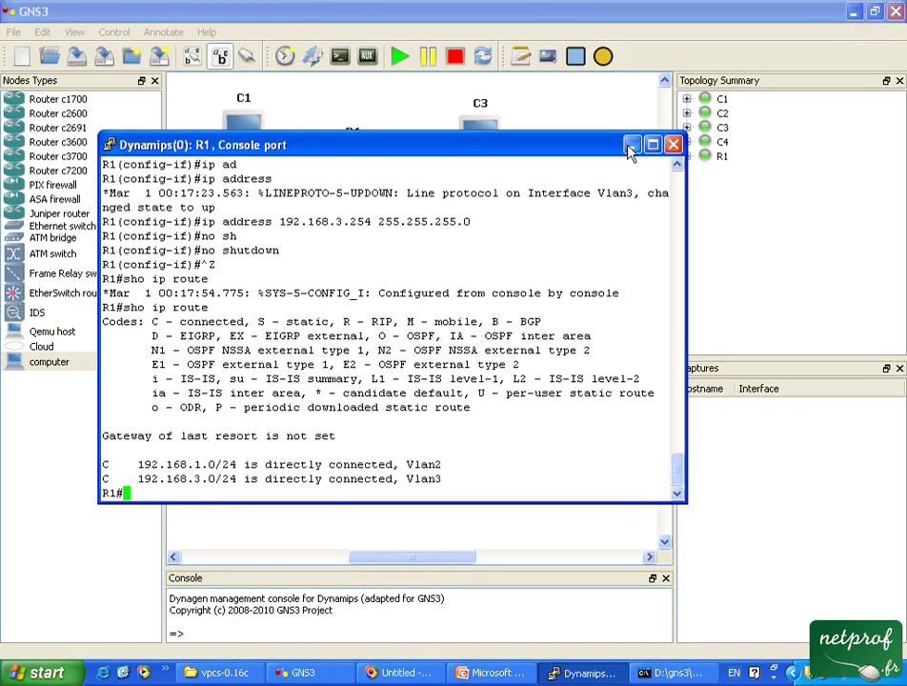
pyautogui.click(632, 145)
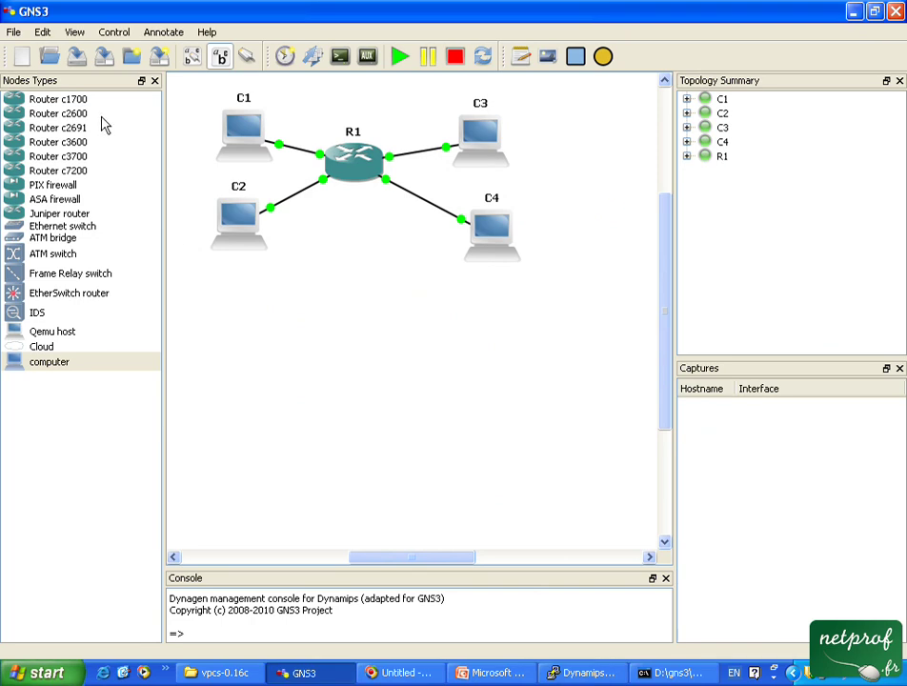
pyautogui.moveTo(61, 146); pyautogui.dragTo(254, 398)
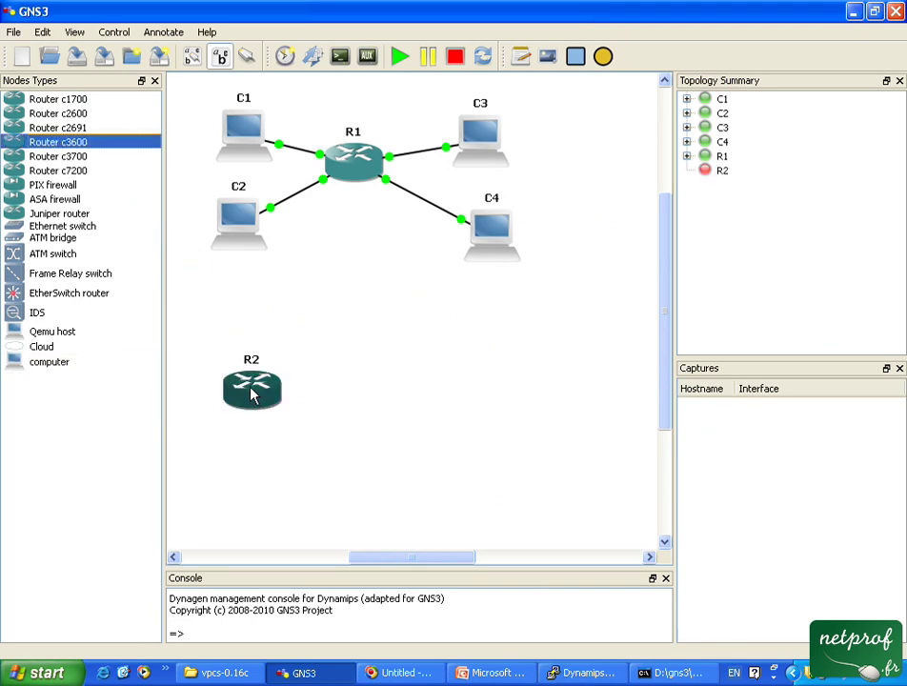
# Install an NM-16ESW module in slot 1 of router R2 and apply the configuration.
pyautogui.rightClick(253, 385)
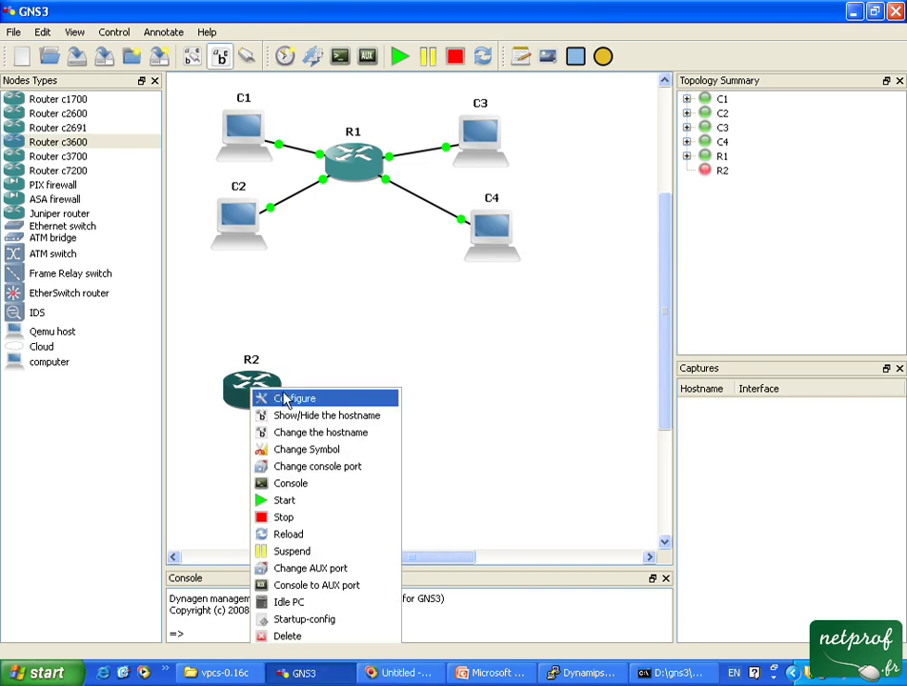
pyautogui.click(284, 398)
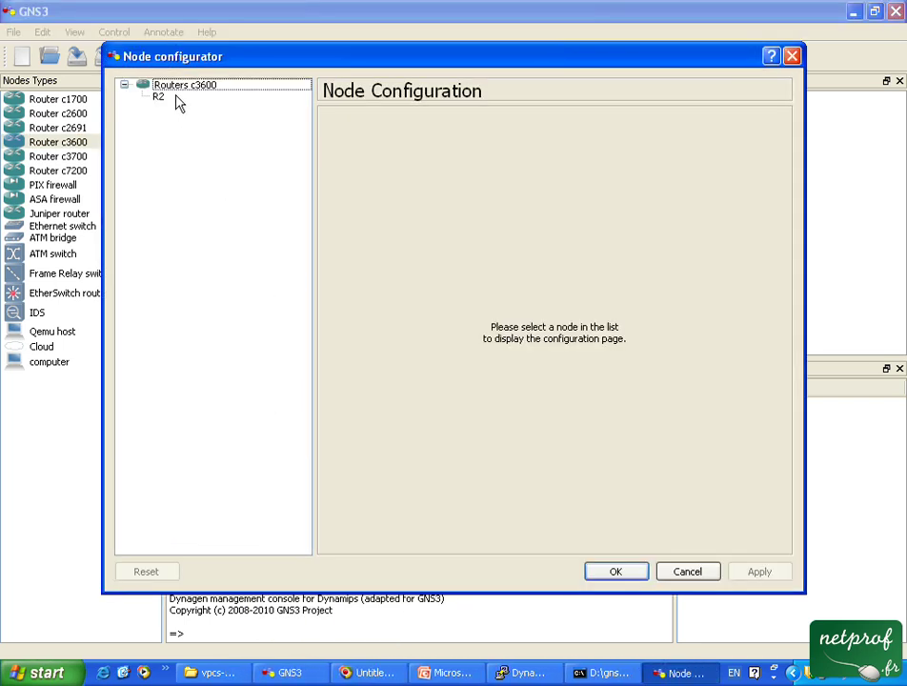
pyautogui.click(175, 98)
pyautogui.click(512, 127)
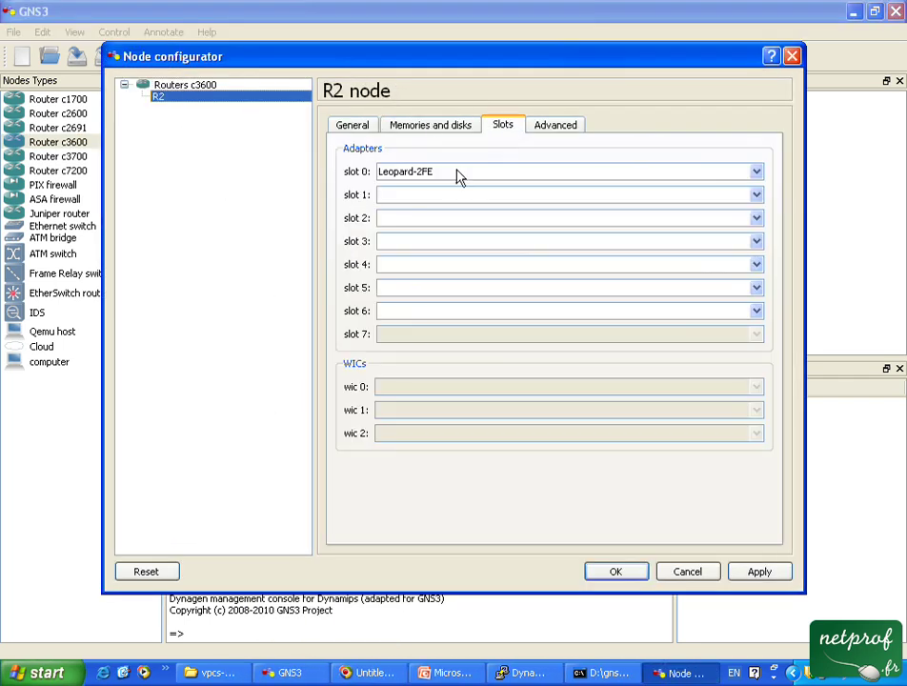
pyautogui.click(440, 195)
pyautogui.click(437, 259)
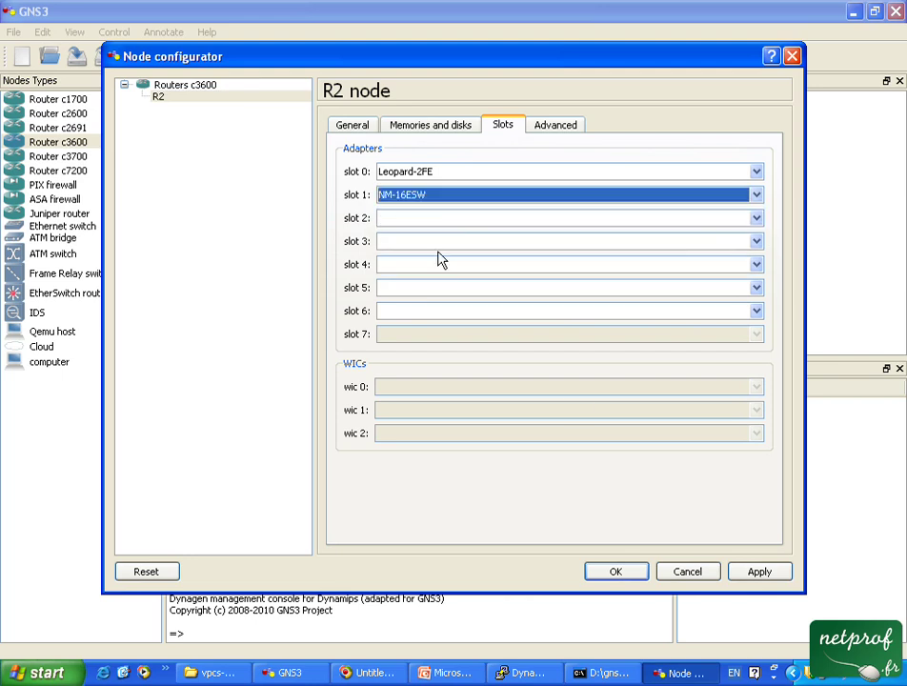
pyautogui.click(759, 572)
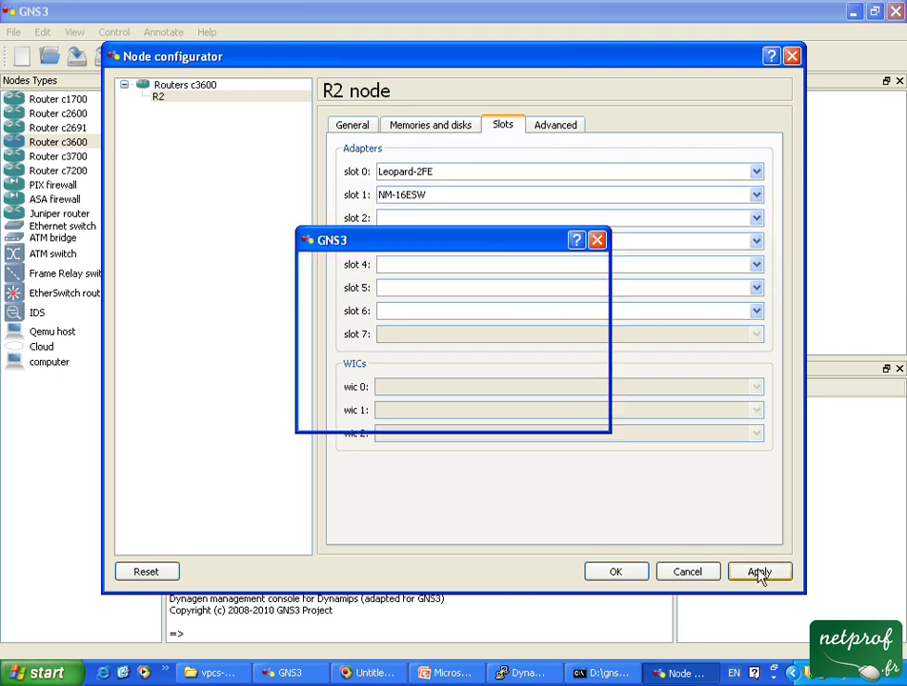
pyautogui.click(617, 572)
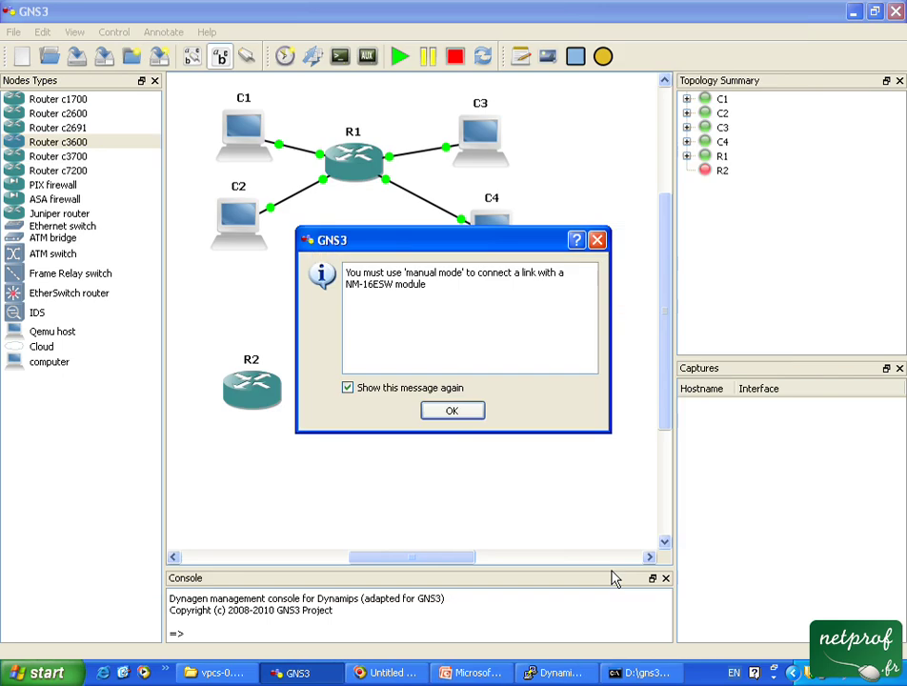
pyautogui.click(451, 411)
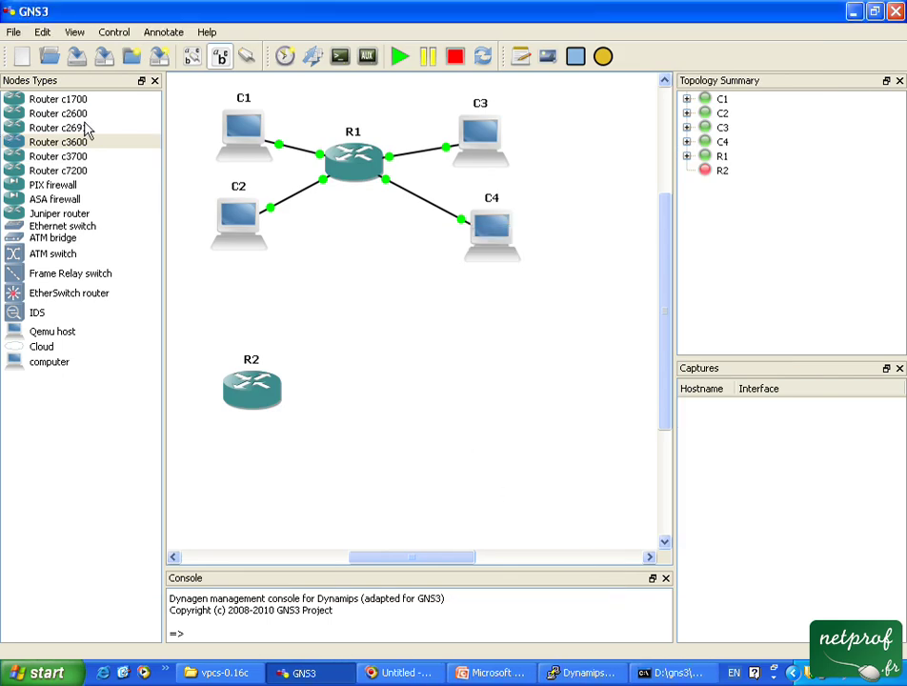
# Add another c3600 router below C4, level with R2, and install an NM-16ESW module in its slot 1.
pyautogui.moveTo(76, 147); pyautogui.dragTo(496, 402)
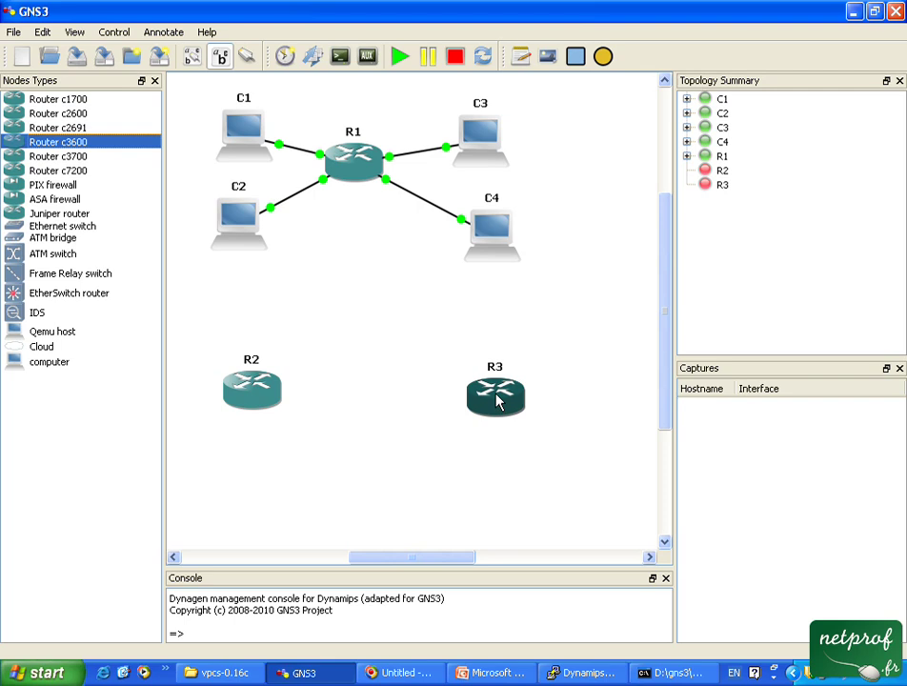
pyautogui.rightClick(496, 398)
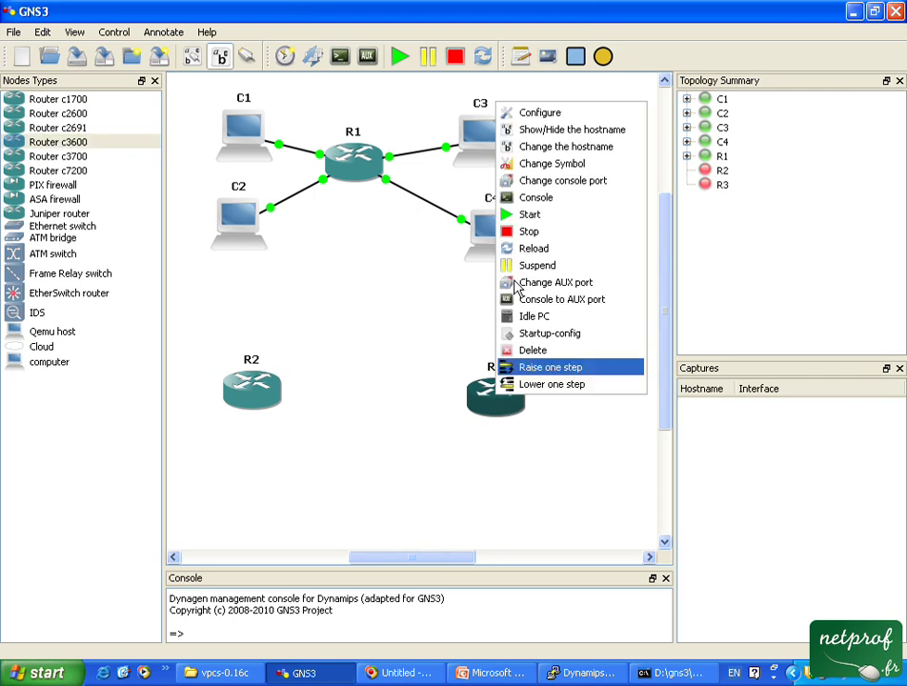
pyautogui.click(534, 115)
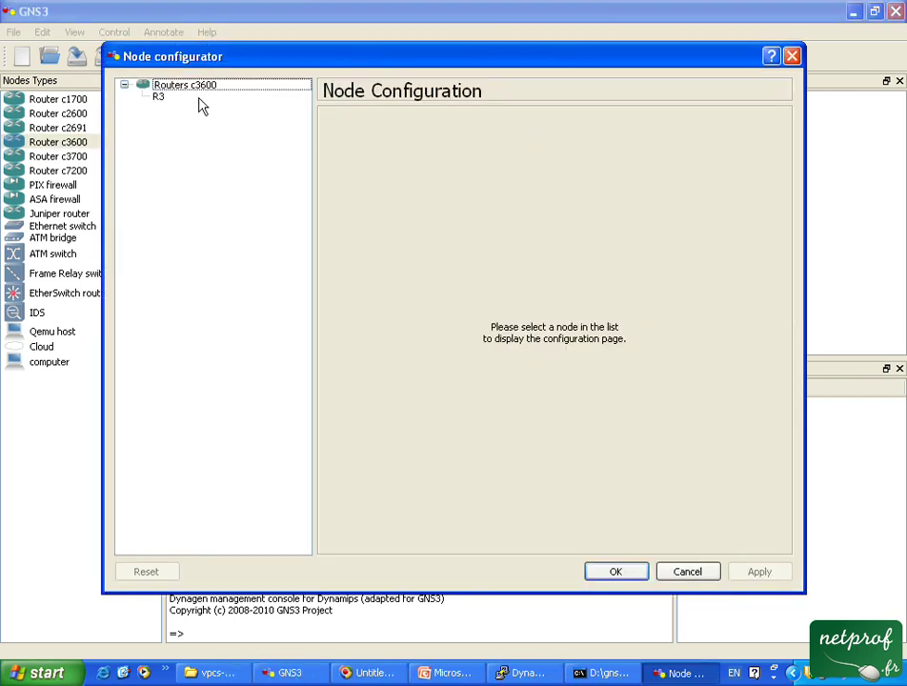
pyautogui.click(199, 98)
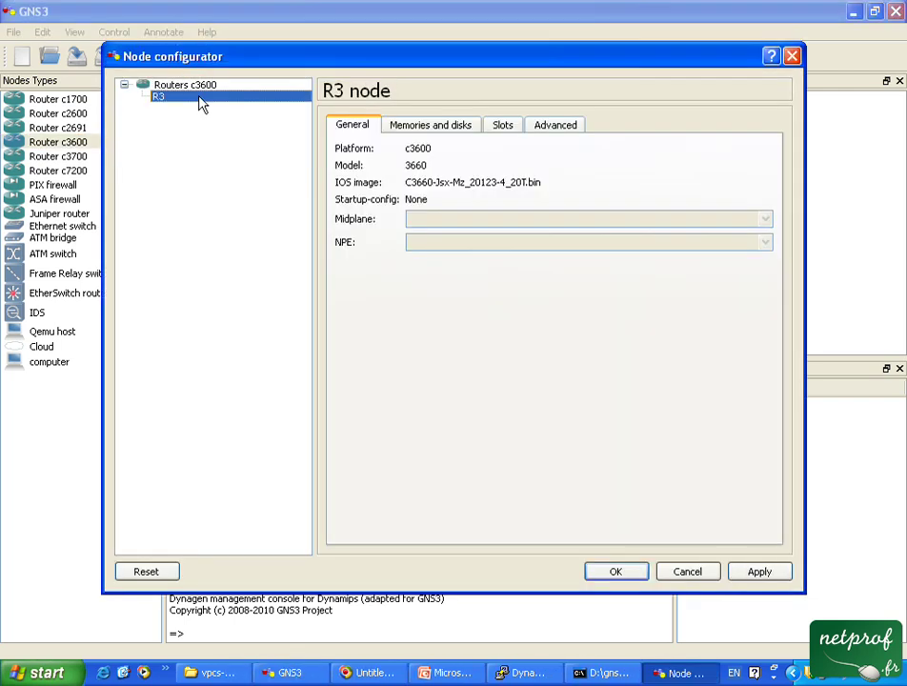
pyautogui.click(505, 126)
pyautogui.click(407, 202)
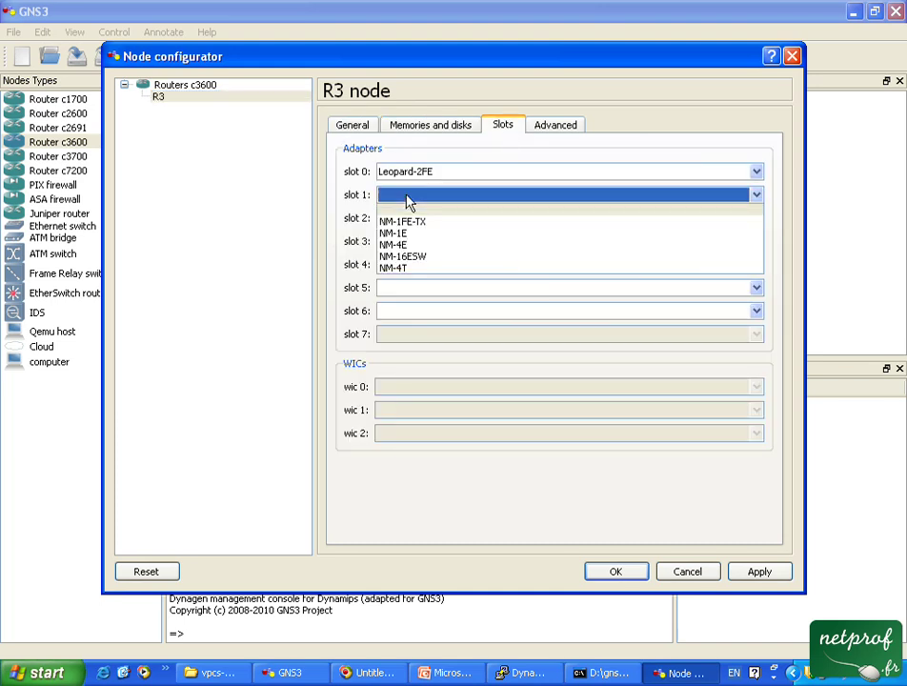
pyautogui.click(423, 263)
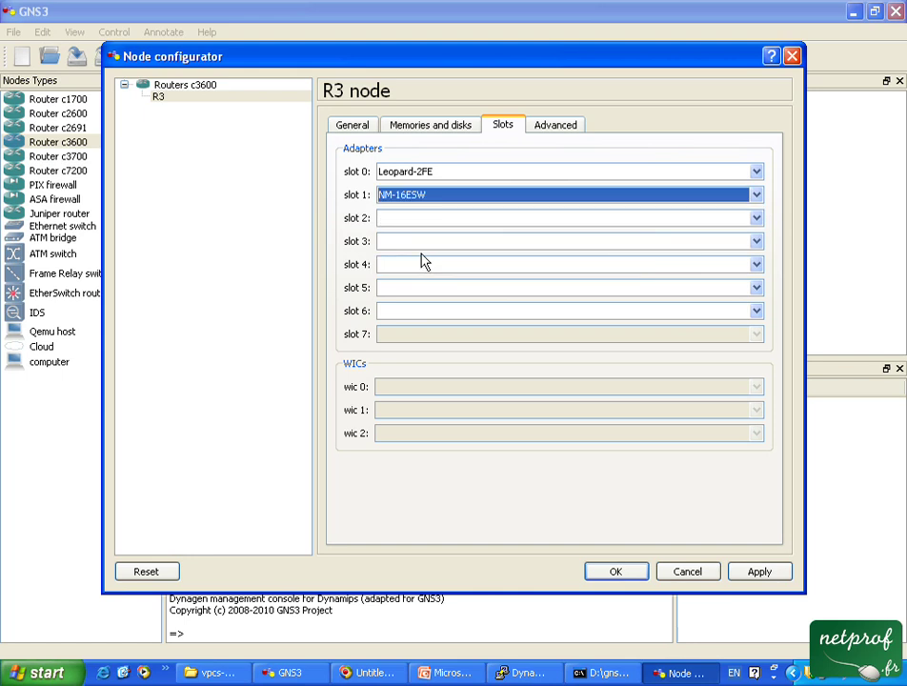
pyautogui.click(775, 571)
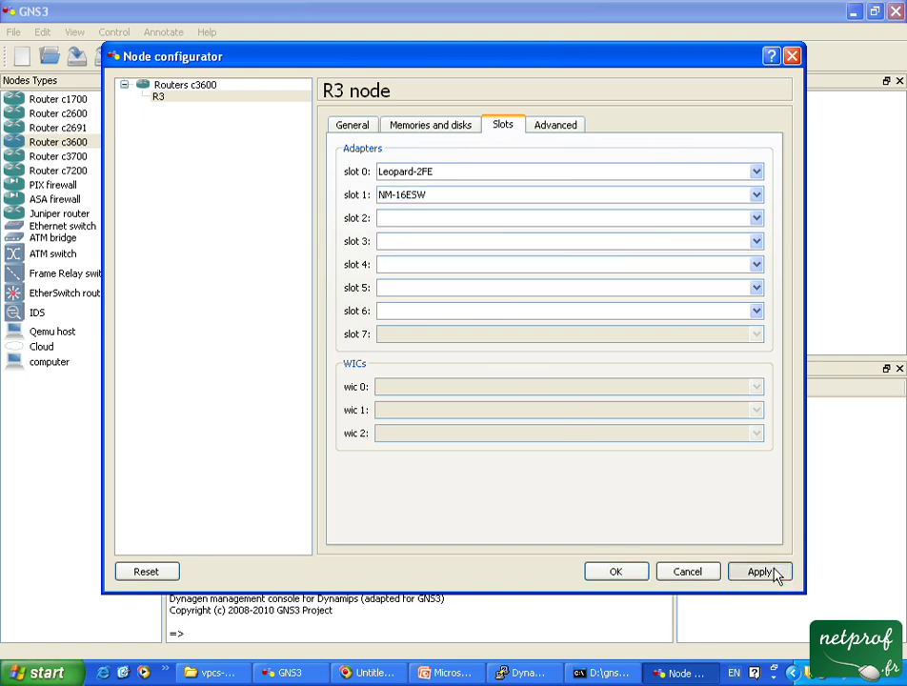
pyautogui.click(621, 577)
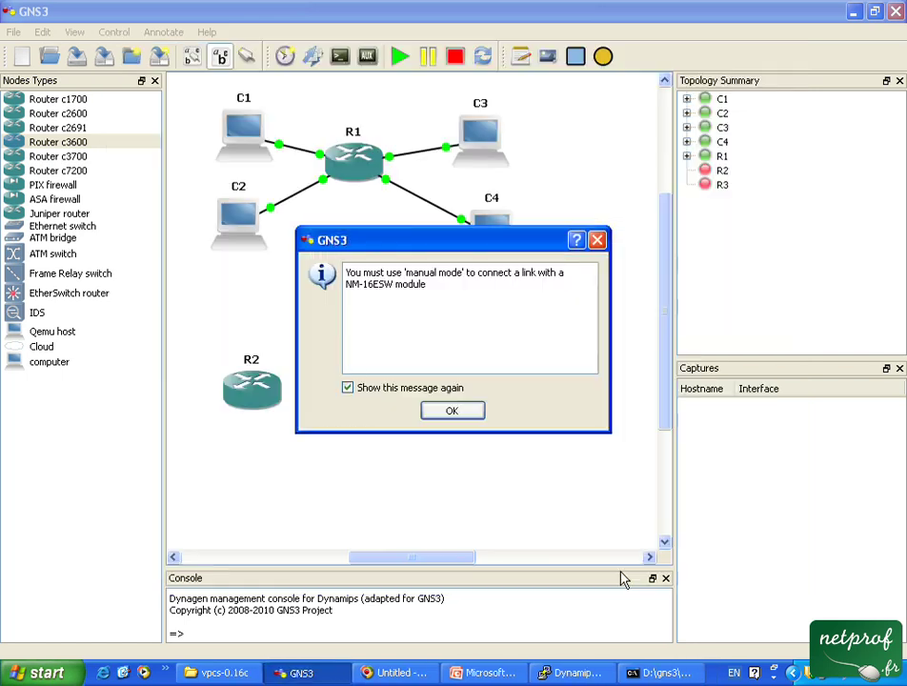
pyautogui.click(469, 414)
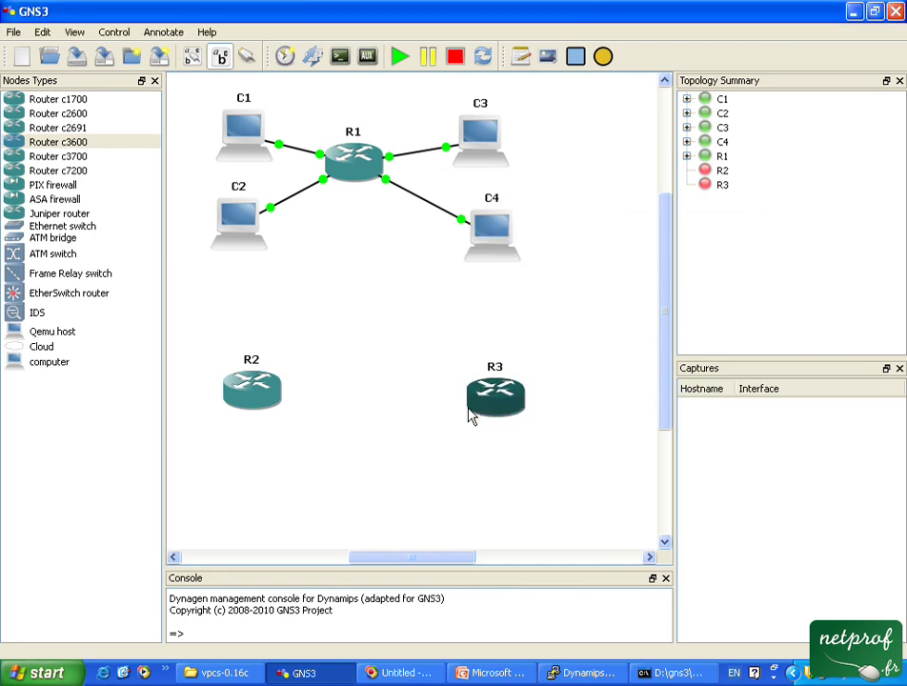
pyautogui.moveTo(498, 395); pyautogui.dragTo(493, 387)
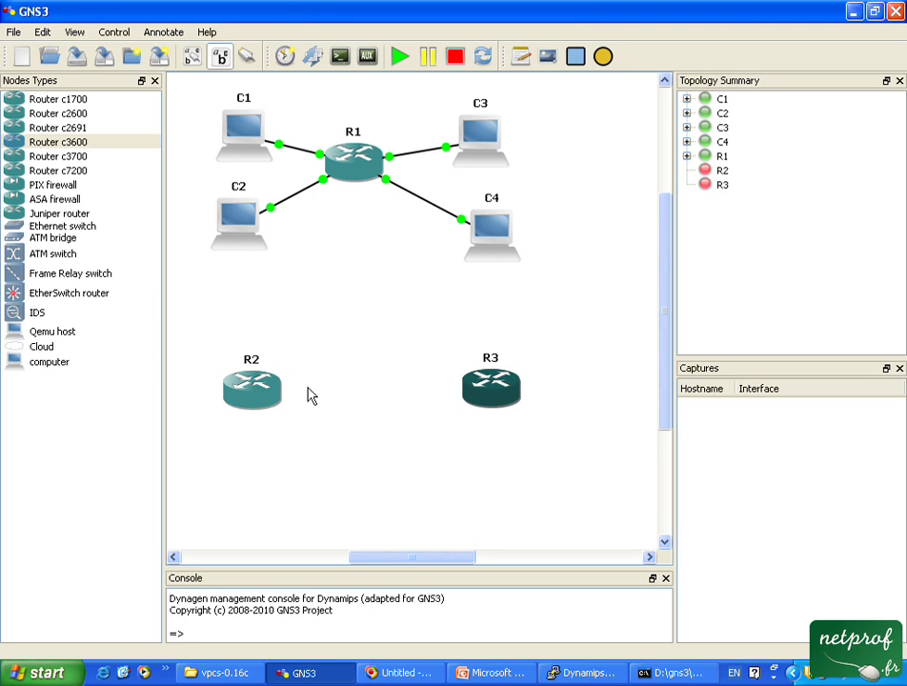
# Start router R2, open its console, and return to the topology.
pyautogui.click(246, 396)
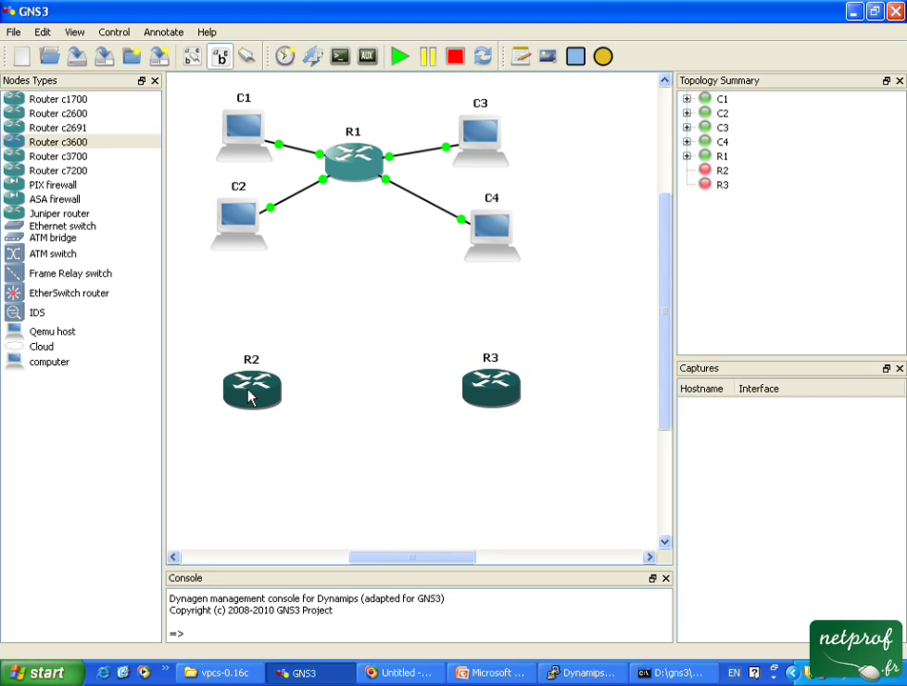
pyautogui.rightClick(249, 392)
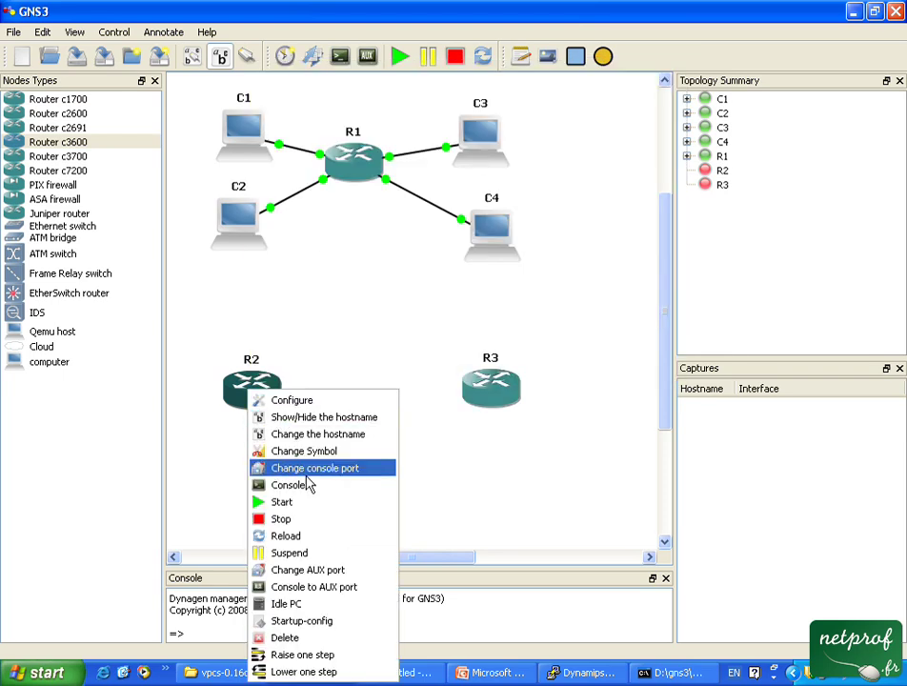
pyautogui.click(313, 503)
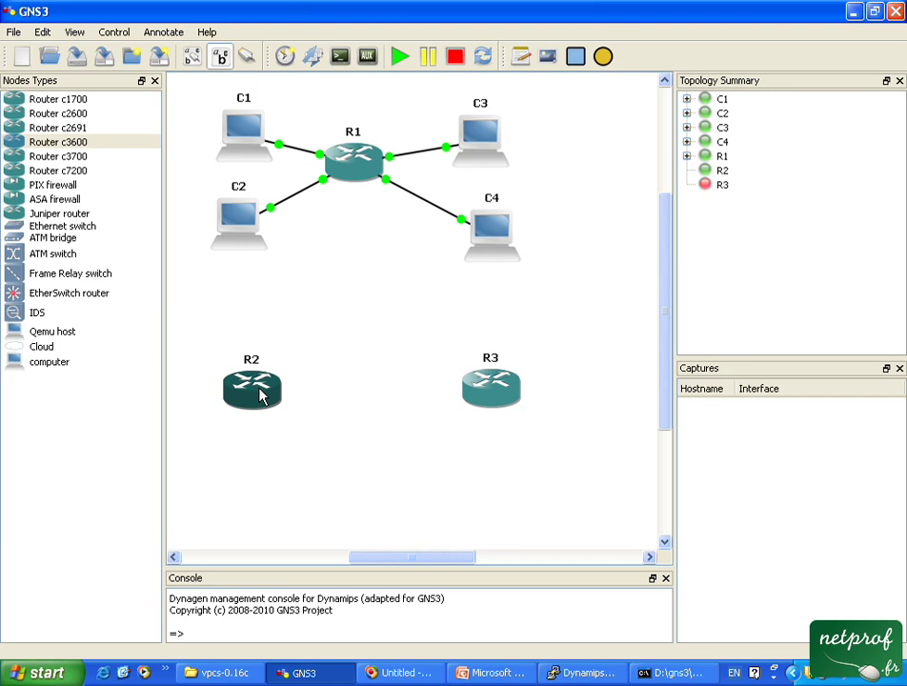
pyautogui.rightClick(262, 395)
pyautogui.click(295, 486)
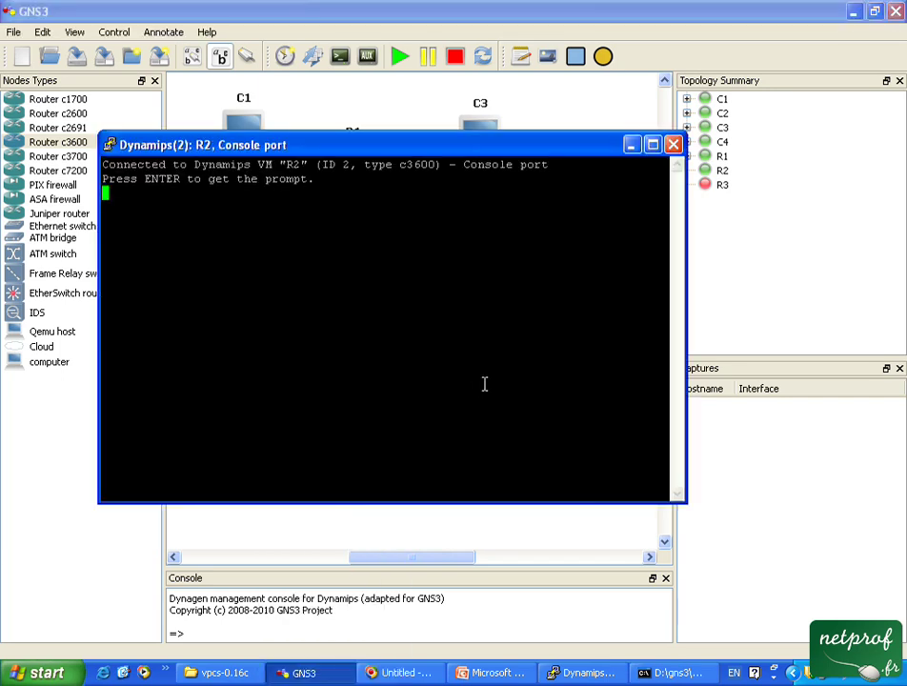
pyautogui.click(522, 532)
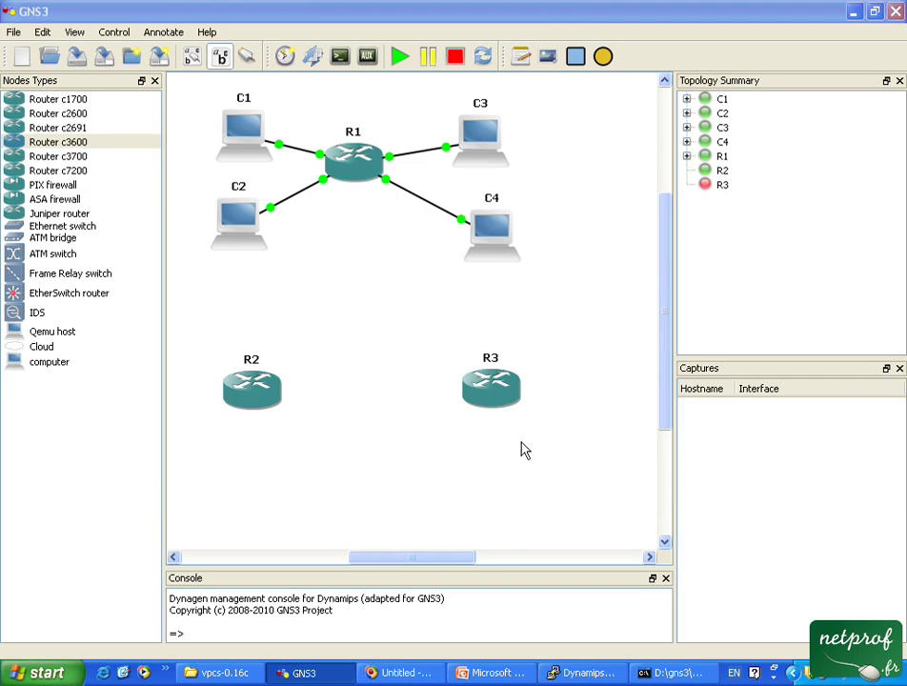
# Start router R3 and open its console.
pyautogui.rightClick(493, 391)
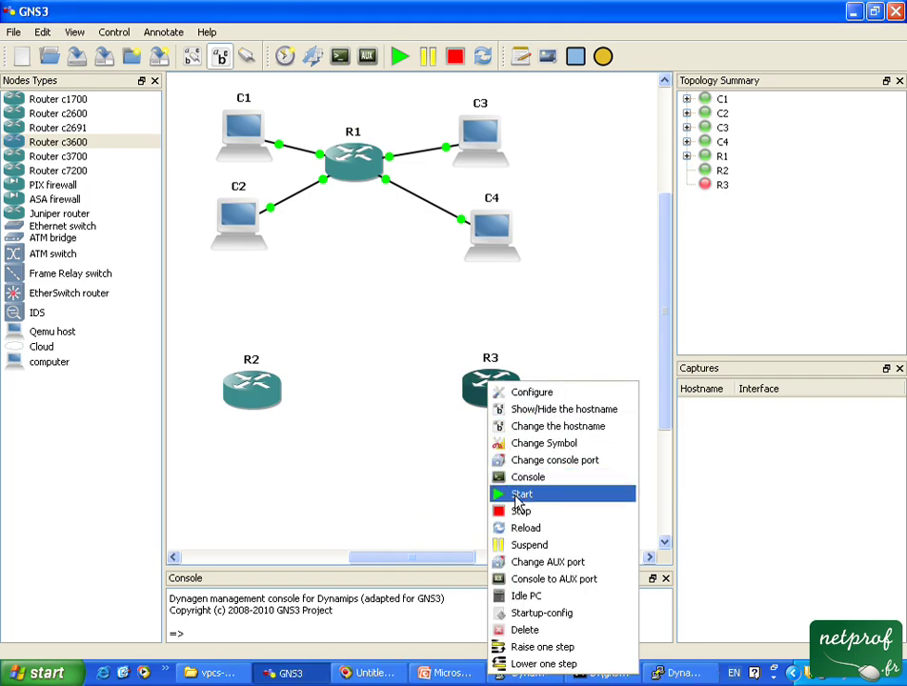
pyautogui.click(521, 493)
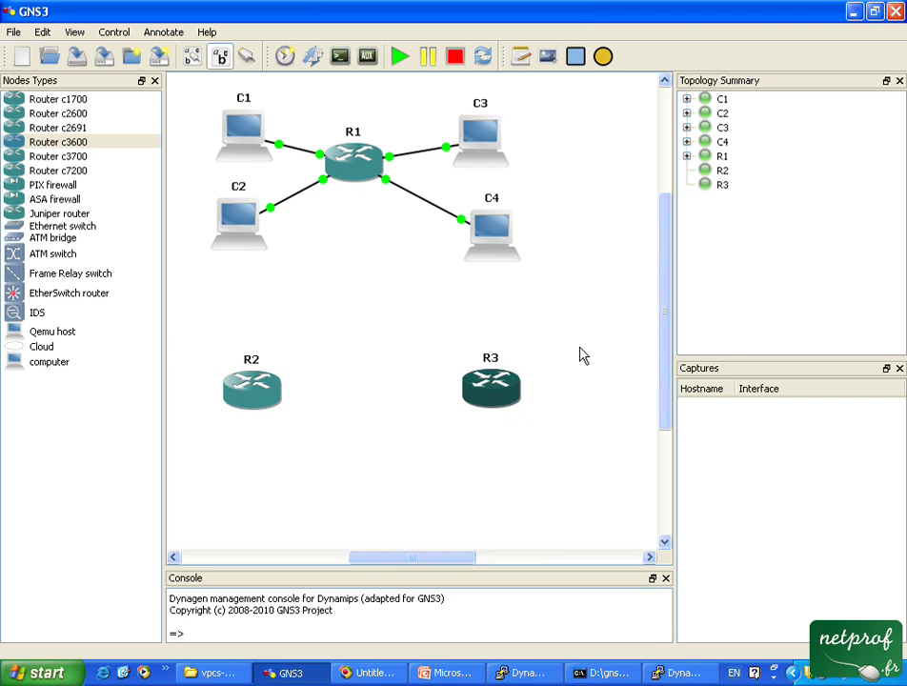
pyautogui.rightClick(489, 385)
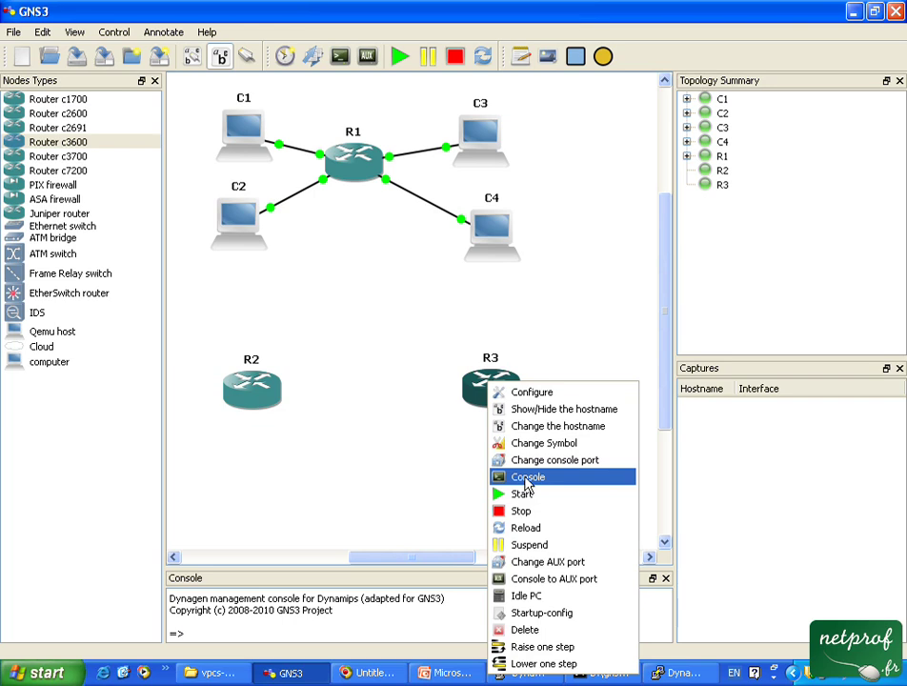
pyautogui.click(524, 493)
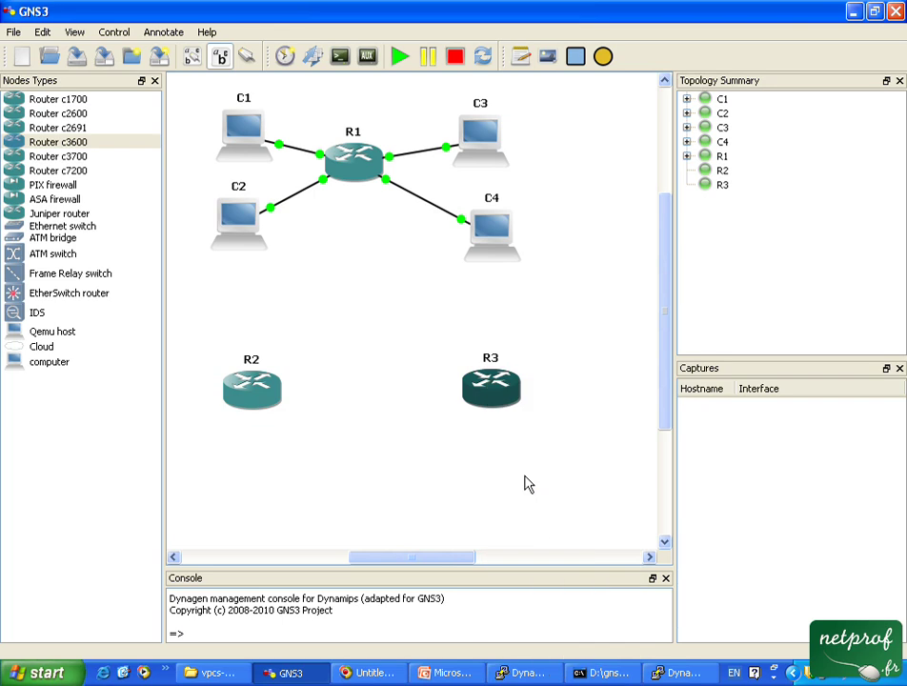
# In the R2 console's colour settings, set the Default Foreground to black.
pyautogui.click(660, 675)
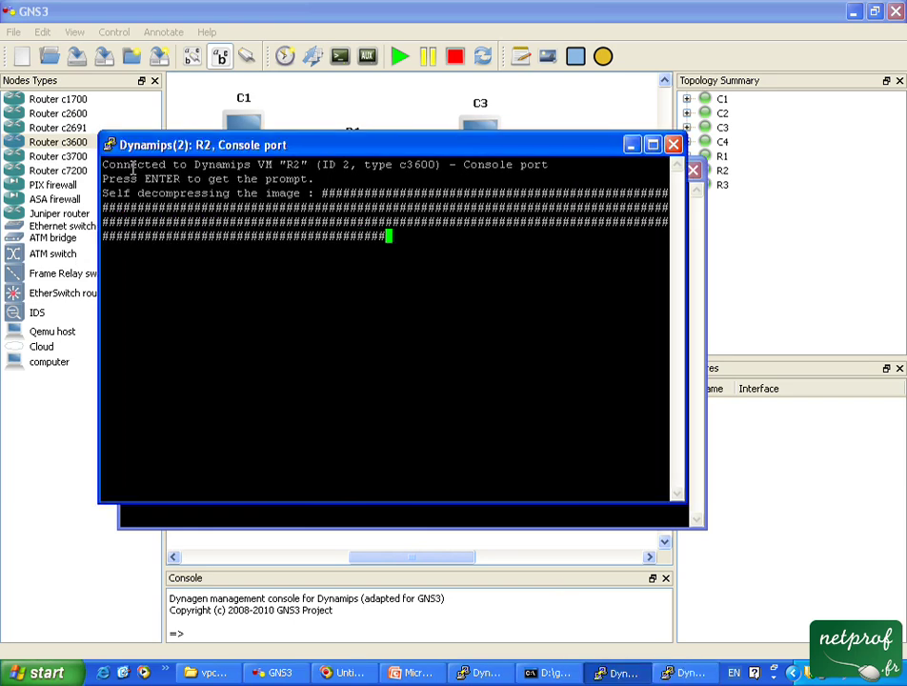
pyautogui.click(109, 146)
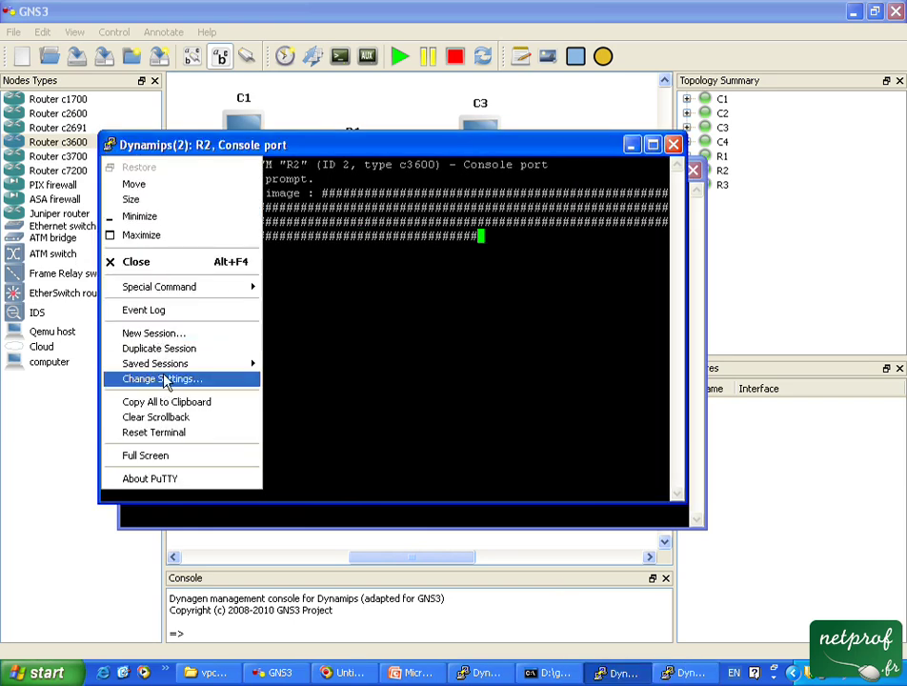
pyautogui.click(221, 379)
pyautogui.click(315, 356)
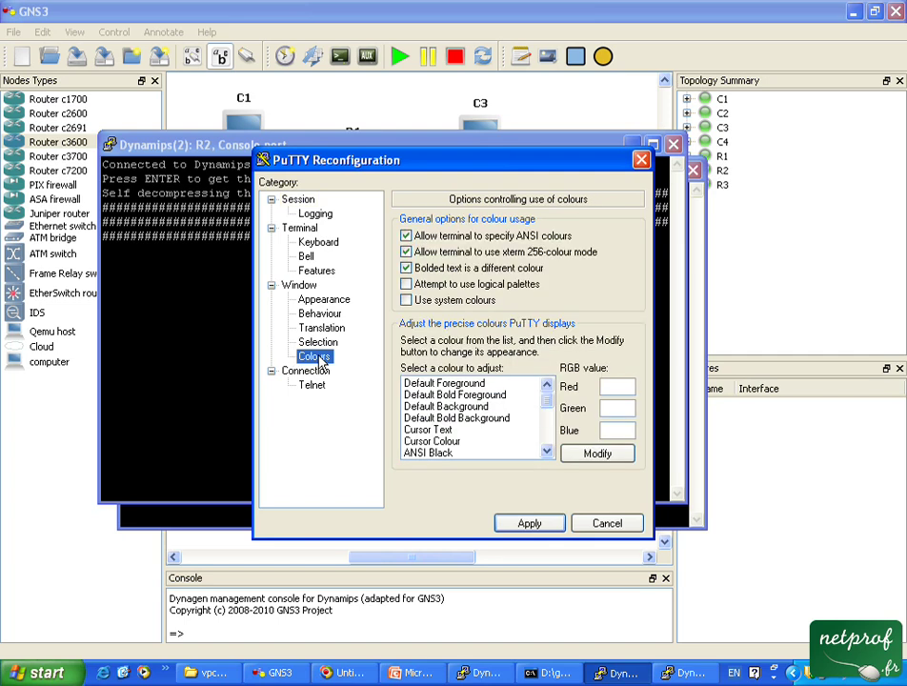
pyautogui.click(458, 384)
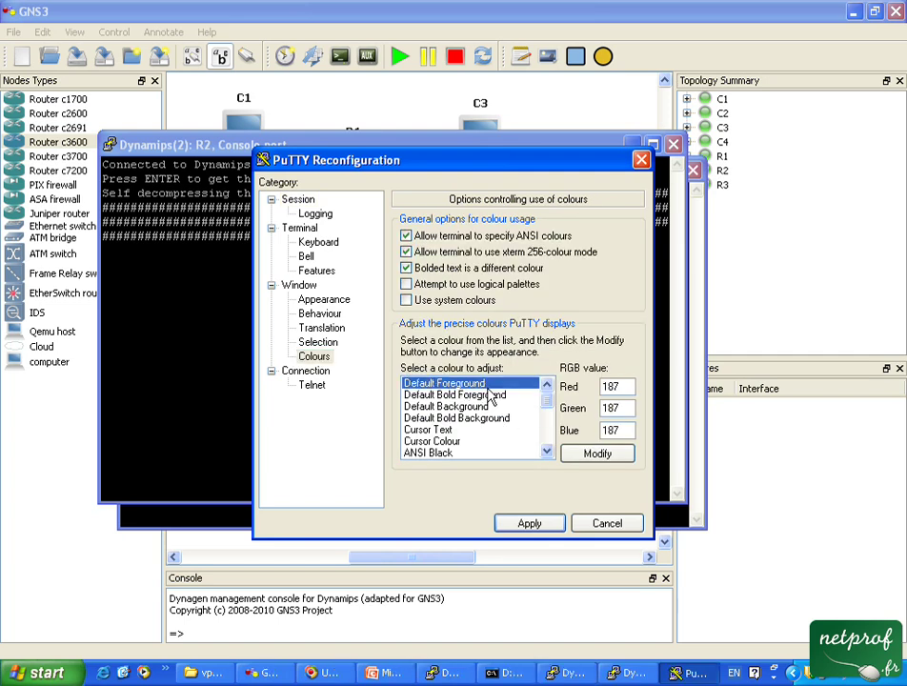
pyautogui.click(574, 455)
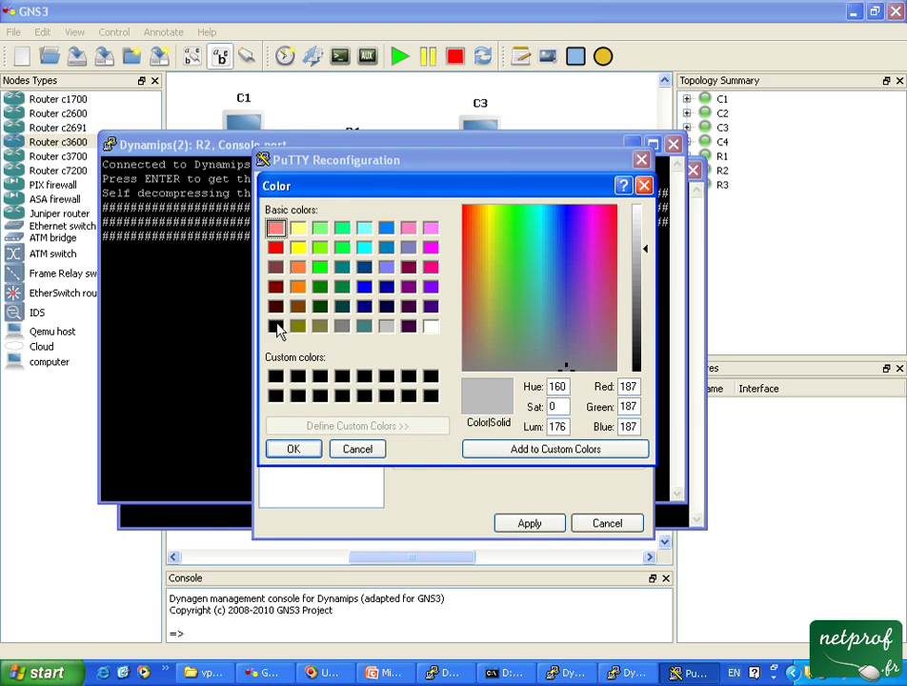
pyautogui.click(275, 326)
pyautogui.click(293, 449)
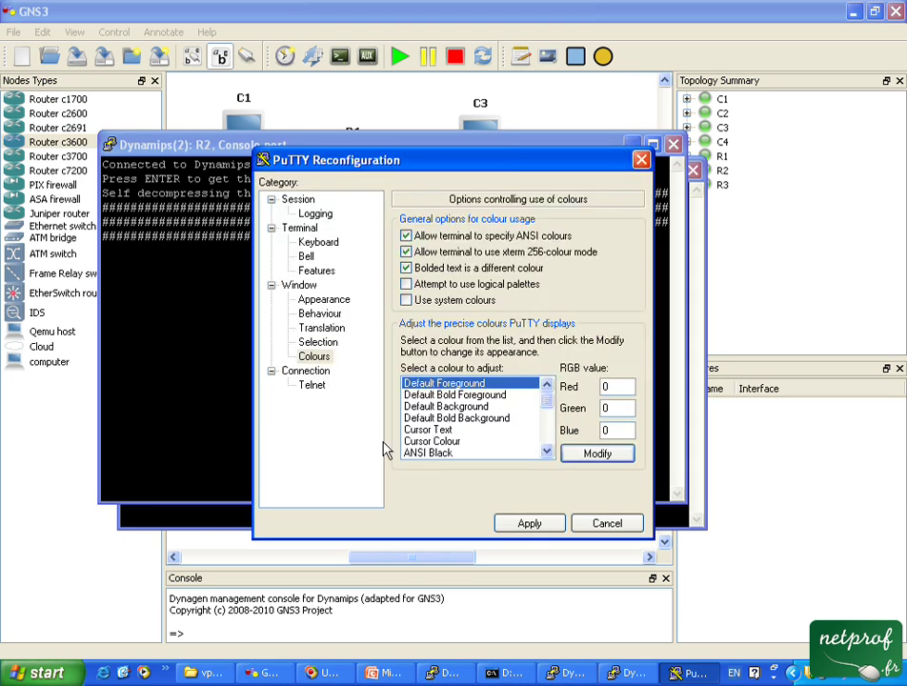
# Set the R2 console's Default Background to white and apply the colour settings.
pyautogui.click(429, 407)
pyautogui.click(597, 454)
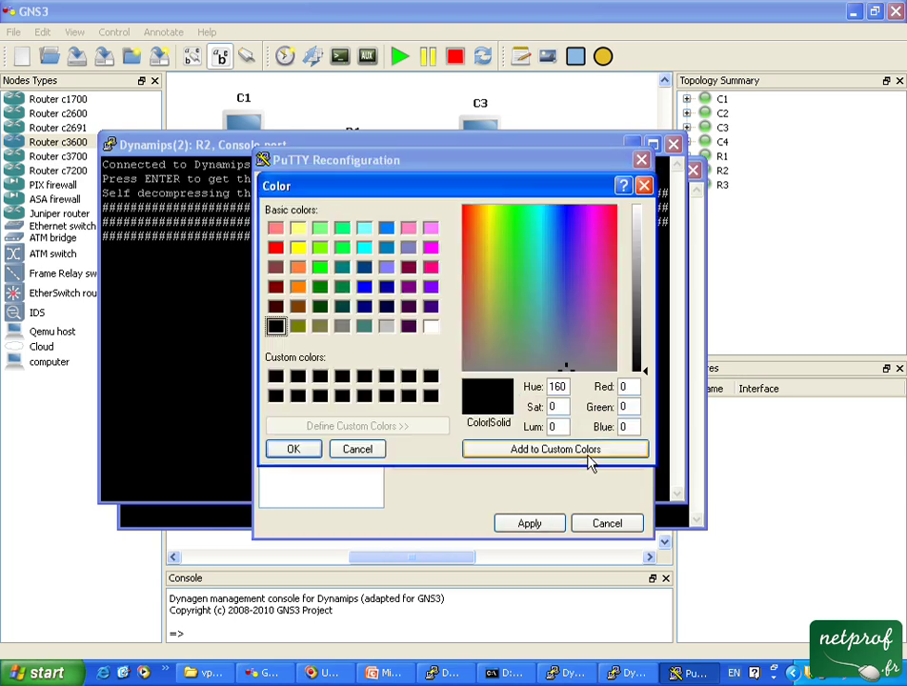
pyautogui.click(431, 326)
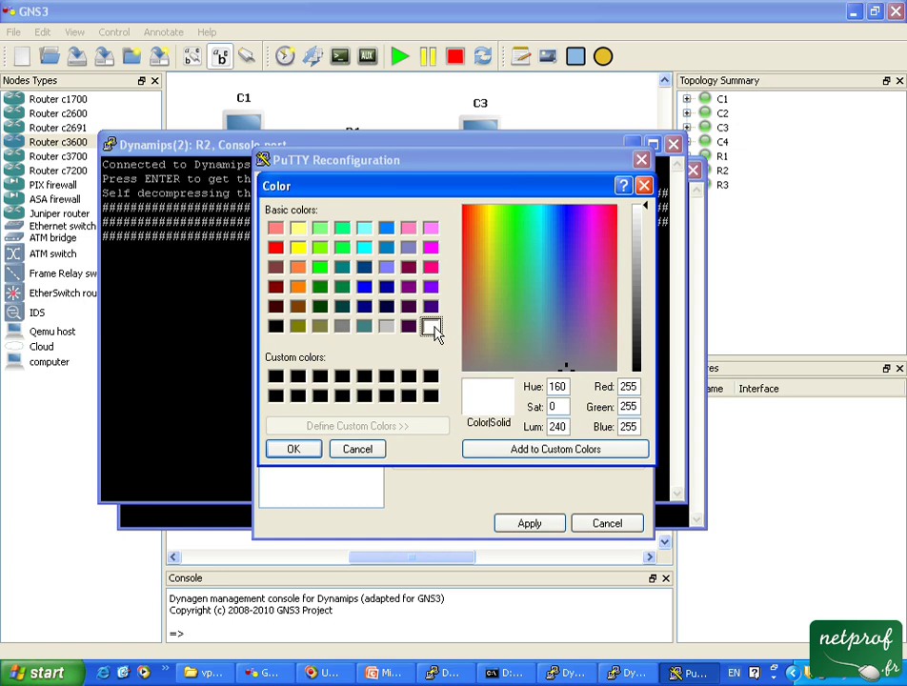
pyautogui.click(302, 449)
pyautogui.click(522, 525)
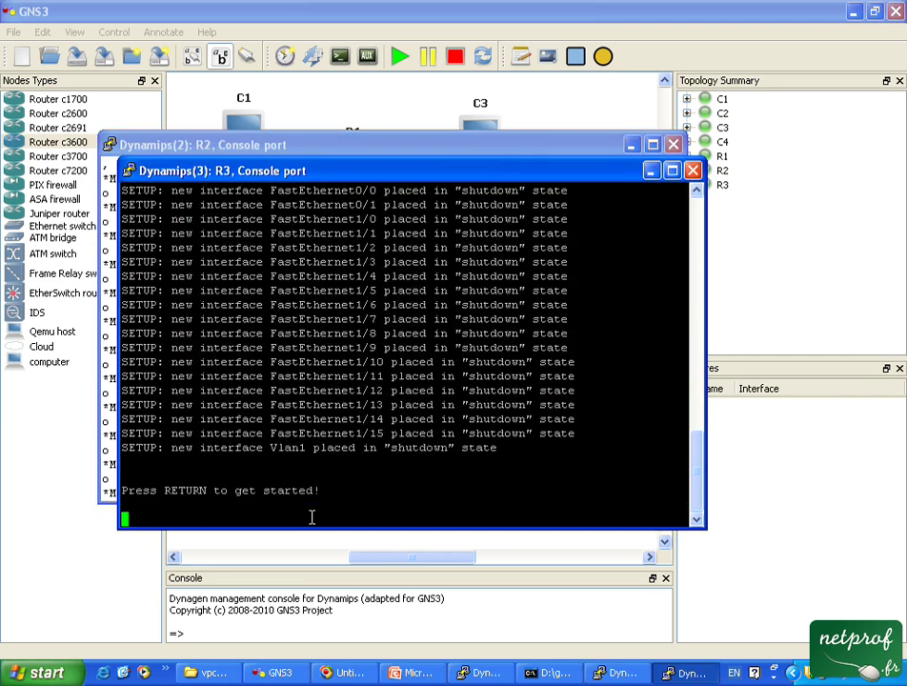
# In the R3 console's colour settings, set the Default Foreground to black.
pyautogui.click(129, 170)
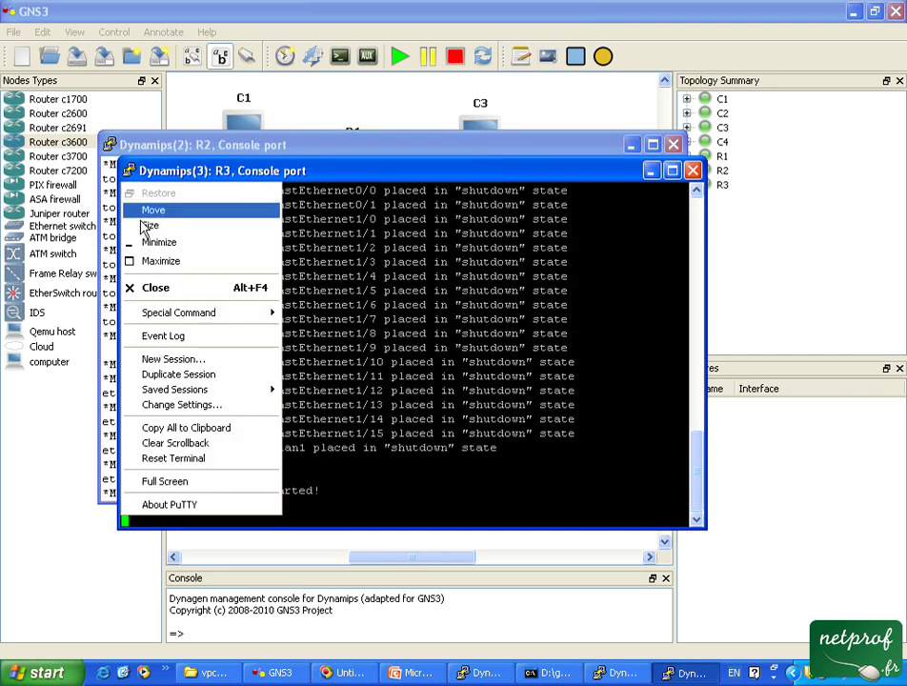
pyautogui.click(185, 405)
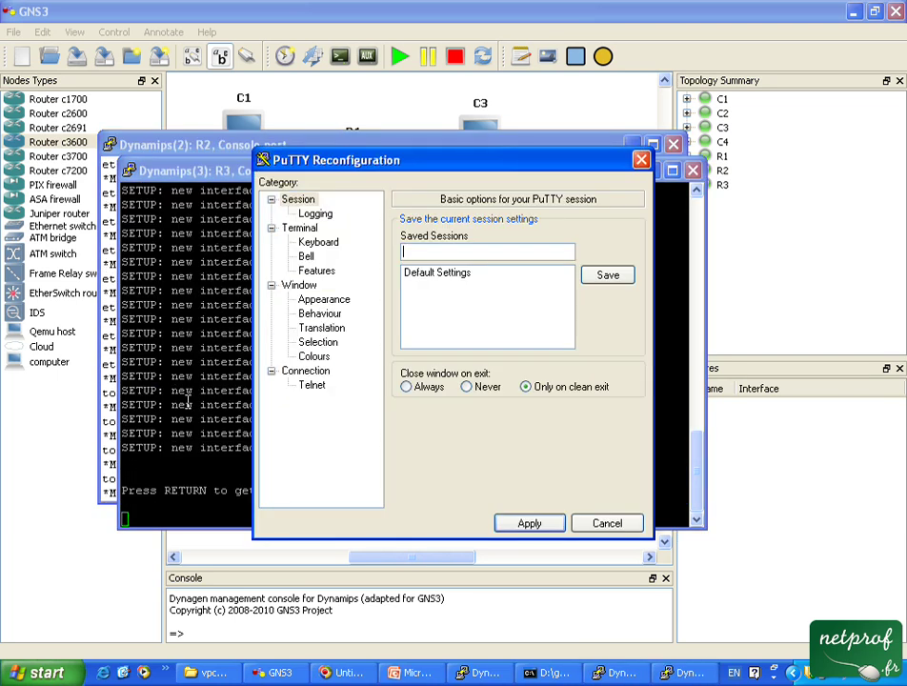
pyautogui.click(313, 356)
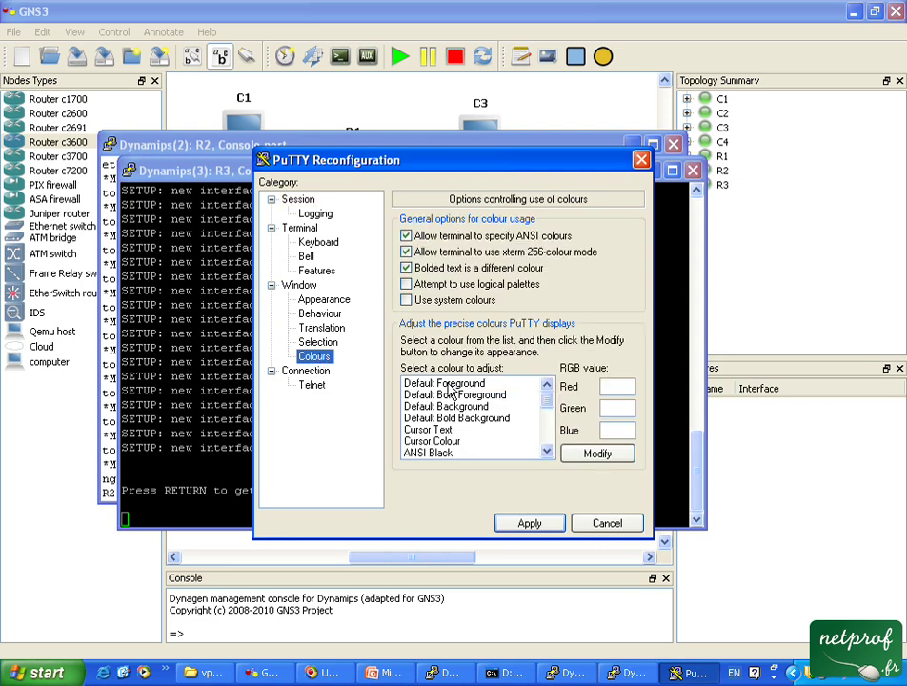
pyautogui.click(449, 385)
pyautogui.click(577, 453)
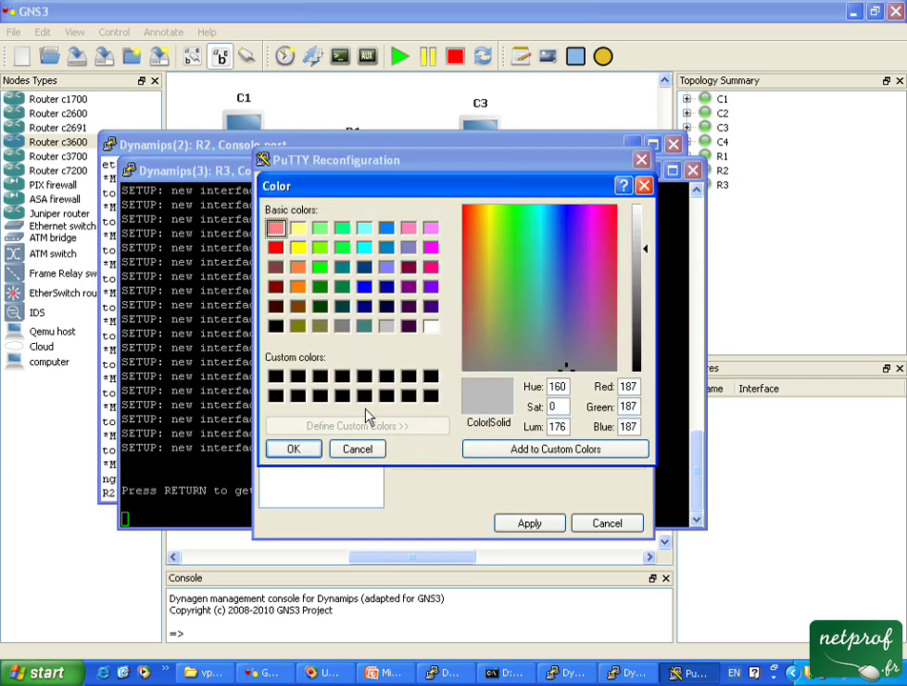
pyautogui.click(275, 378)
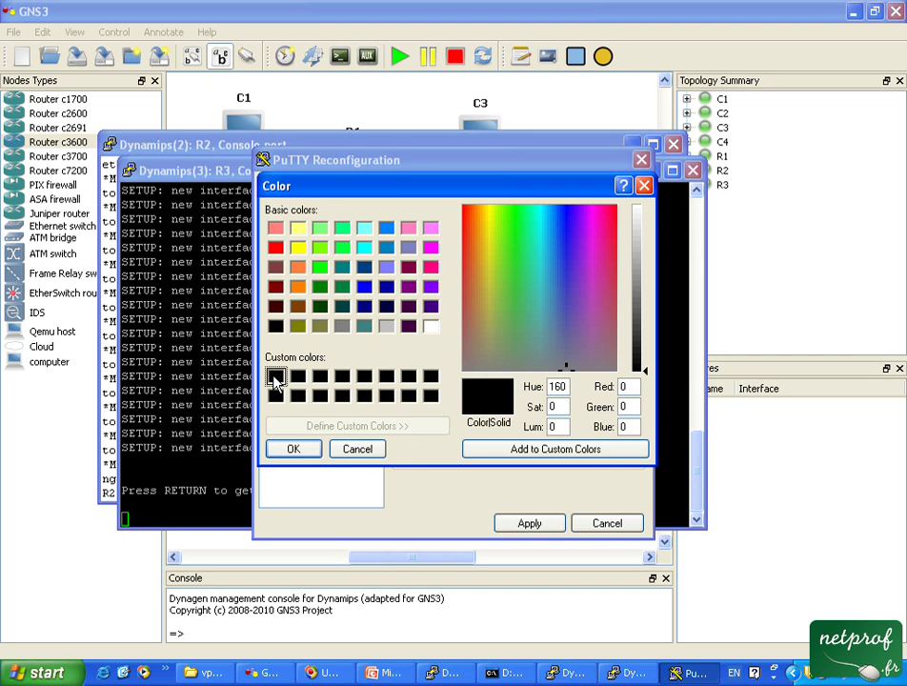
pyautogui.click(287, 449)
# Set the R3 console's Default Background to white and apply the colour settings.
pyautogui.click(446, 406)
pyautogui.click(600, 453)
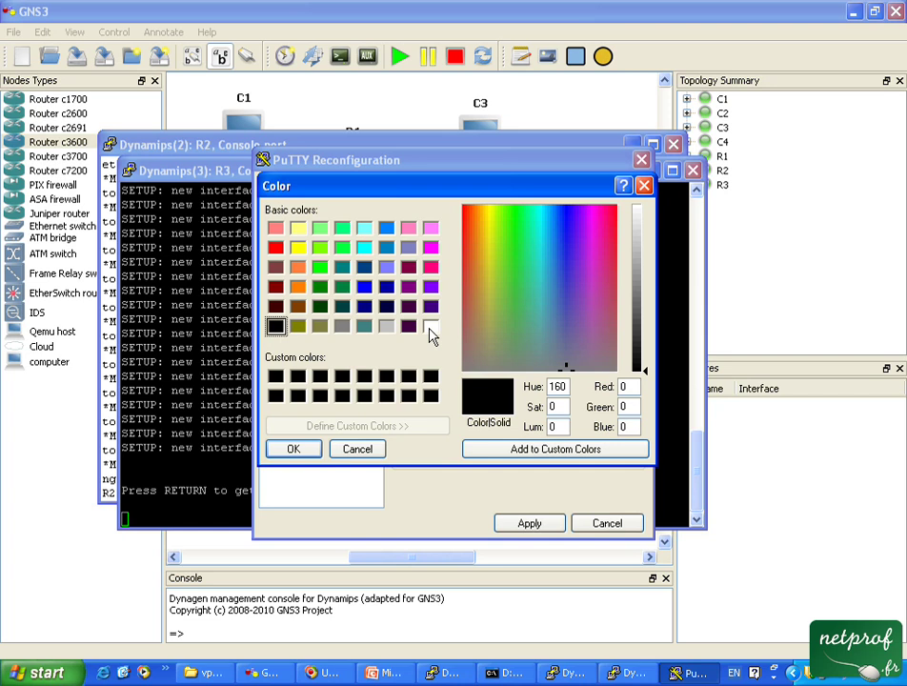
pyautogui.click(430, 326)
pyautogui.click(292, 448)
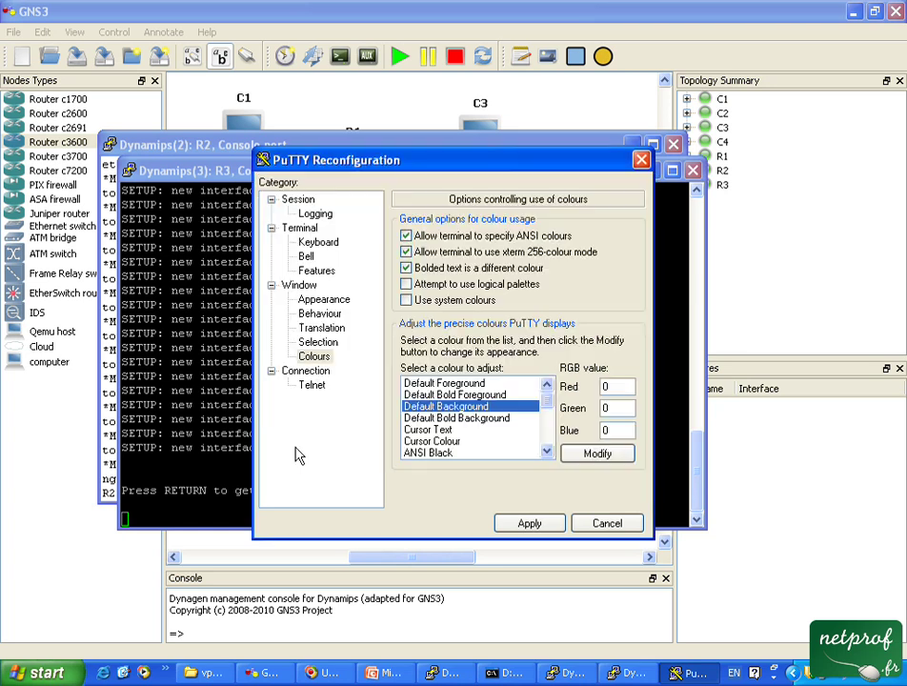
pyautogui.click(531, 523)
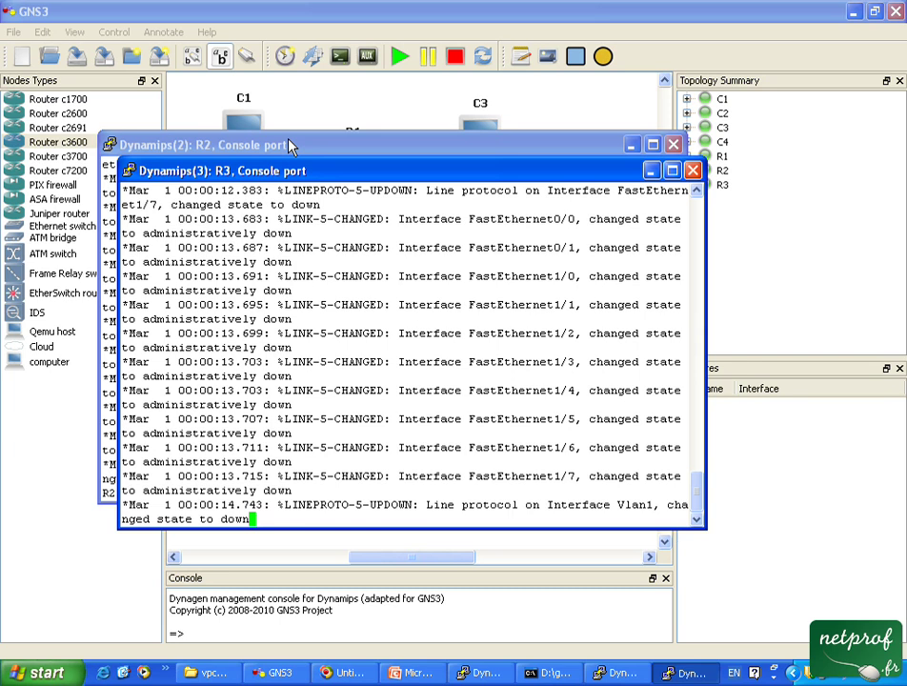
# Switch to the R2 console, enter privileged mode, and open the VLAN database.
pyautogui.click(291, 146)
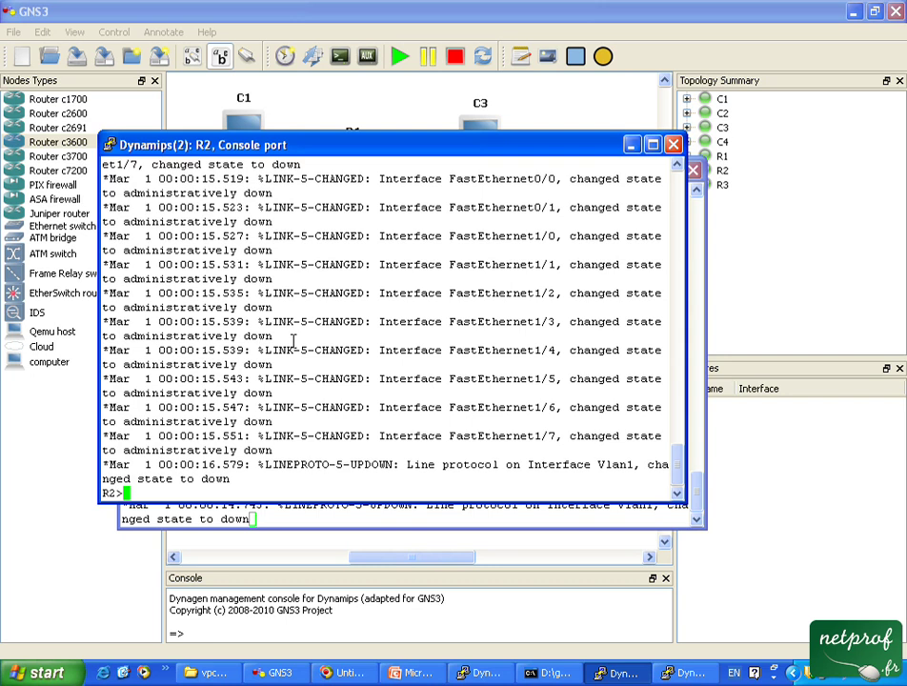
pyautogui.write('en')
pyautogui.press('Return')
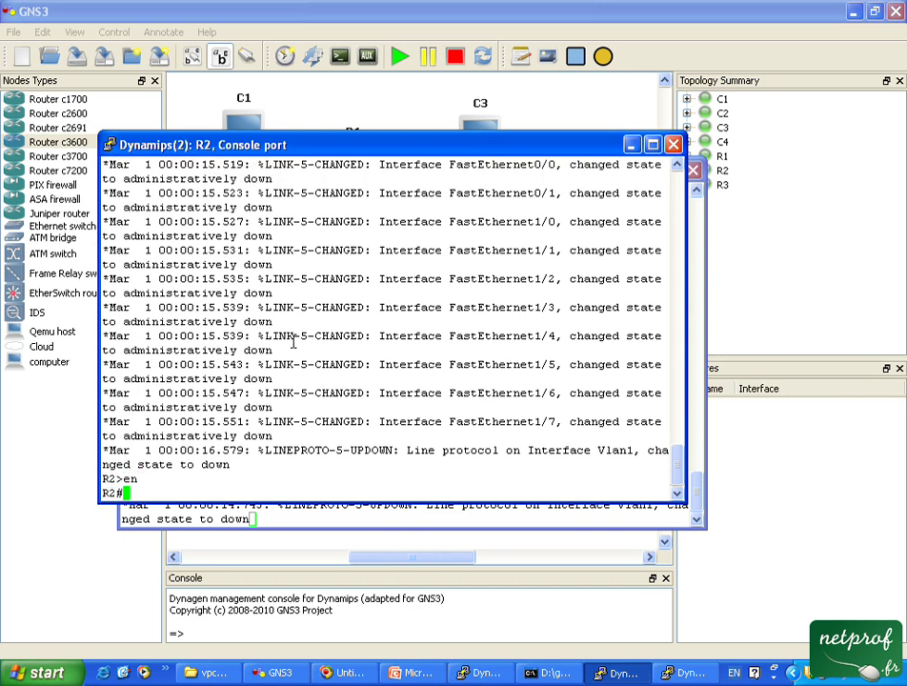
pyautogui.write('vla')
pyautogui.press('Tab')
pyautogui.write('da')
pyautogui.press('Tab')
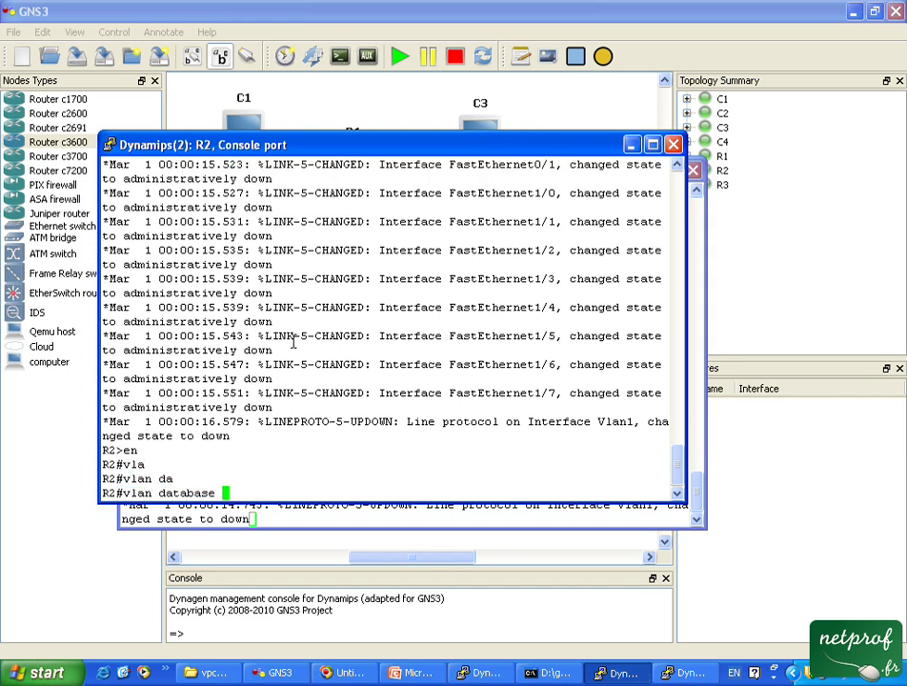
pyautogui.press('Return')
# Add VLAN 2 to R2's VLAN database and exit to apply it.
pyautogui.write('vlan)#vla')
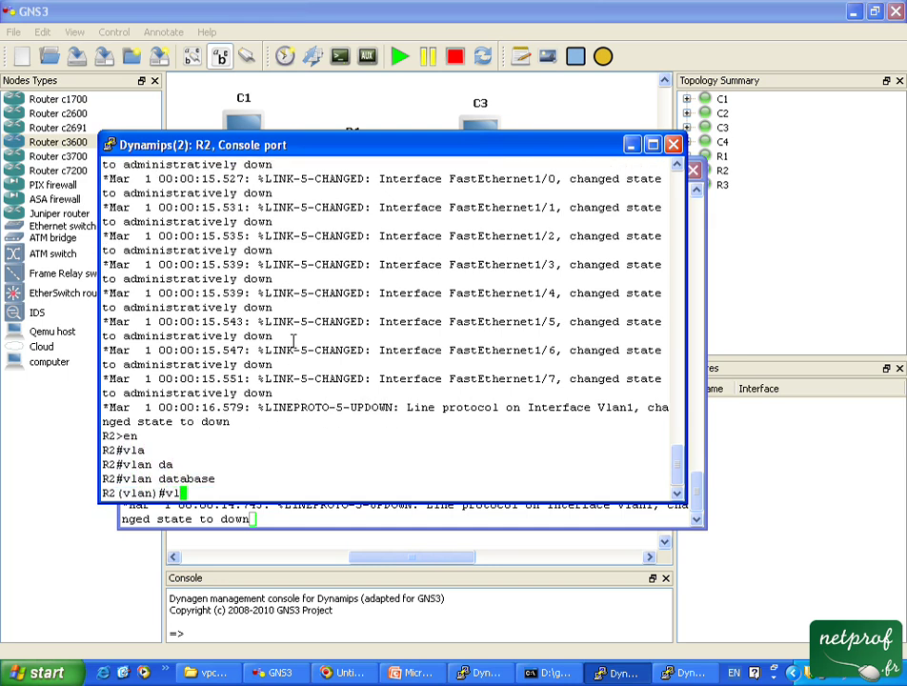
pyautogui.press('Tab')
pyautogui.write('2')
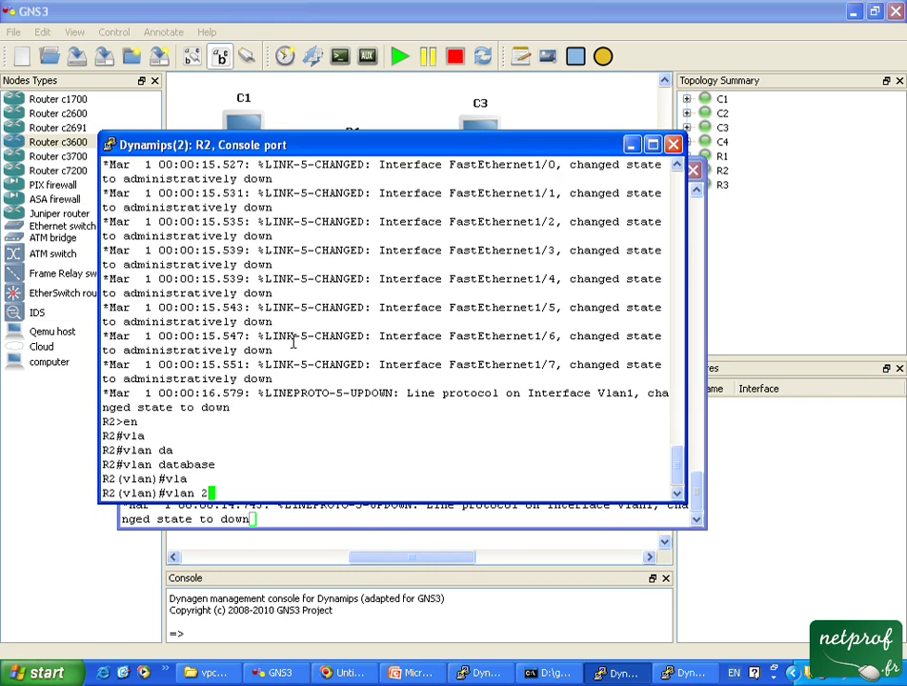
pyautogui.press('Return')
pyautogui.write('exit')
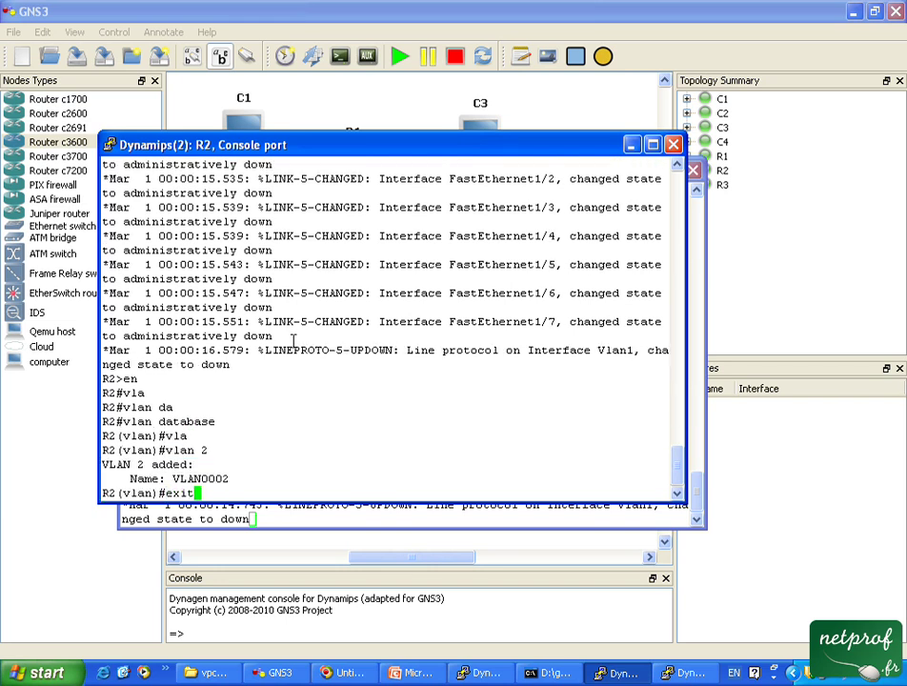
pyautogui.press('Return')
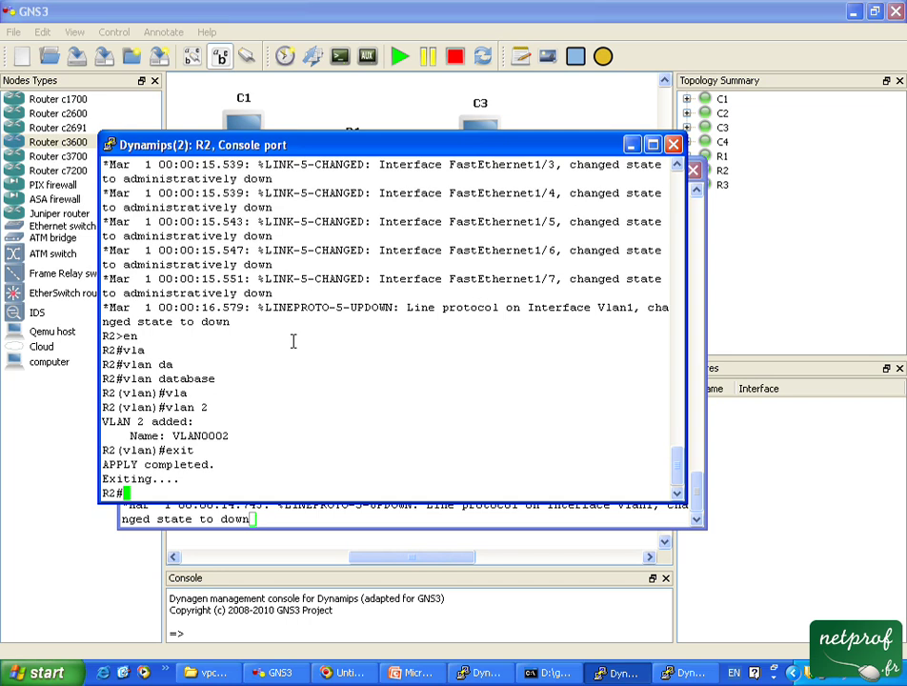
# Enter global configuration mode on R2 and go to interface fastEthernet 1/0.
pyautogui.write('con')
pyautogui.press('BackSpace')
pyautogui.write('f t')
pyautogui.press('Return')
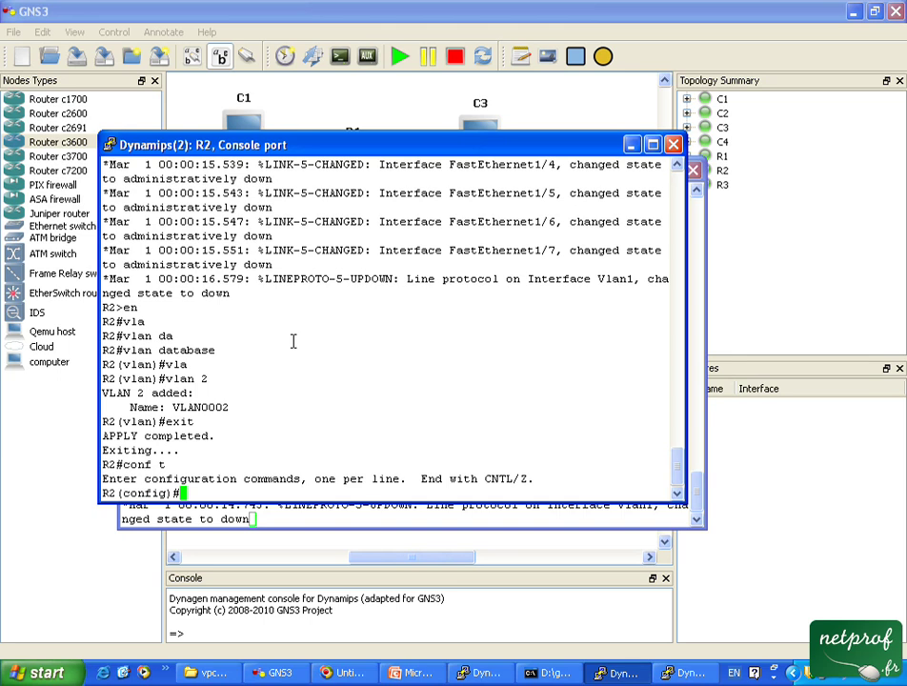
pyautogui.write('inte')
pyautogui.press('Tab')
pyautogui.write('fa')
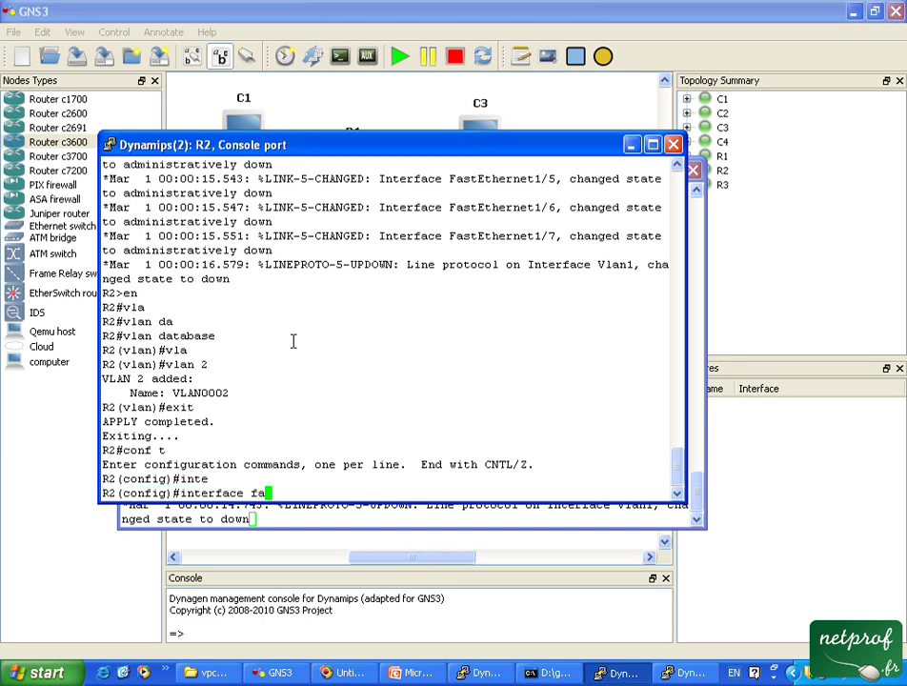
pyautogui.press('Tab')
pyautogui.write('1/0')
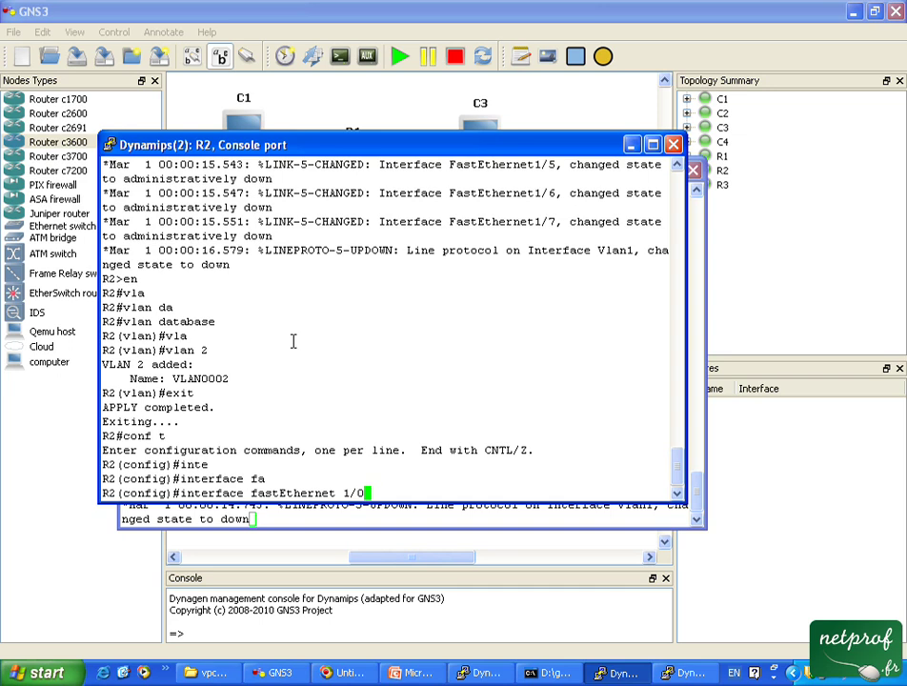
pyautogui.press('Return')
# Assign R2's interface fastEthernet 1/0 to access VLAN 2 with the switchport command.
pyautogui.write('sw')
pyautogui.press('Tab')
pyautogui.write('ac')
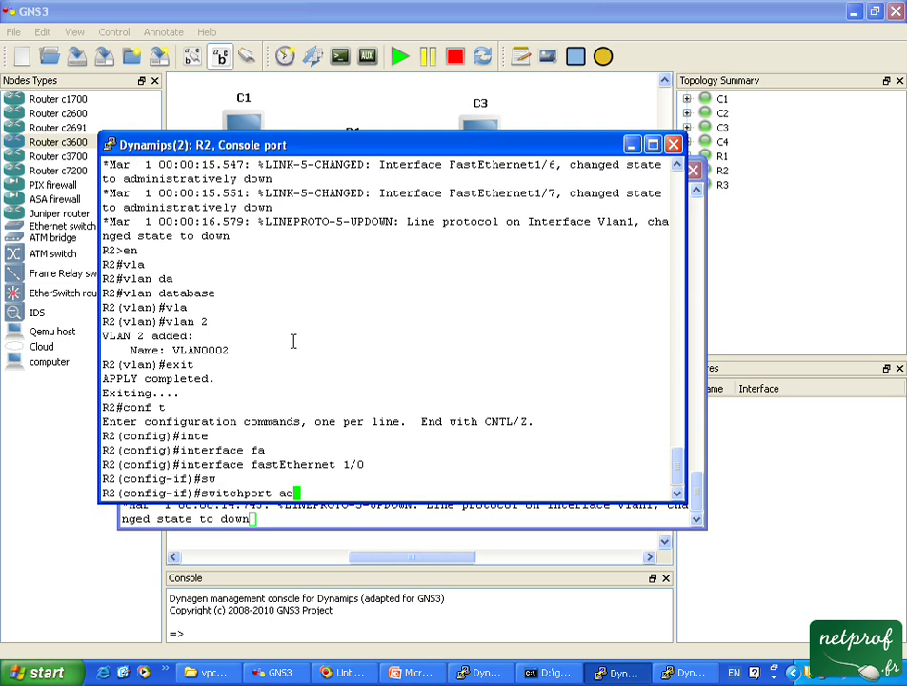
pyautogui.press('Tab')
pyautogui.write('v')
pyautogui.press('Tab')
pyautogui.write('2')
pyautogui.press('Return')
# Enable R2's fastEthernet 1/0 with no shutdown and return to privileged mode.
pyautogui.write('no shutdown')
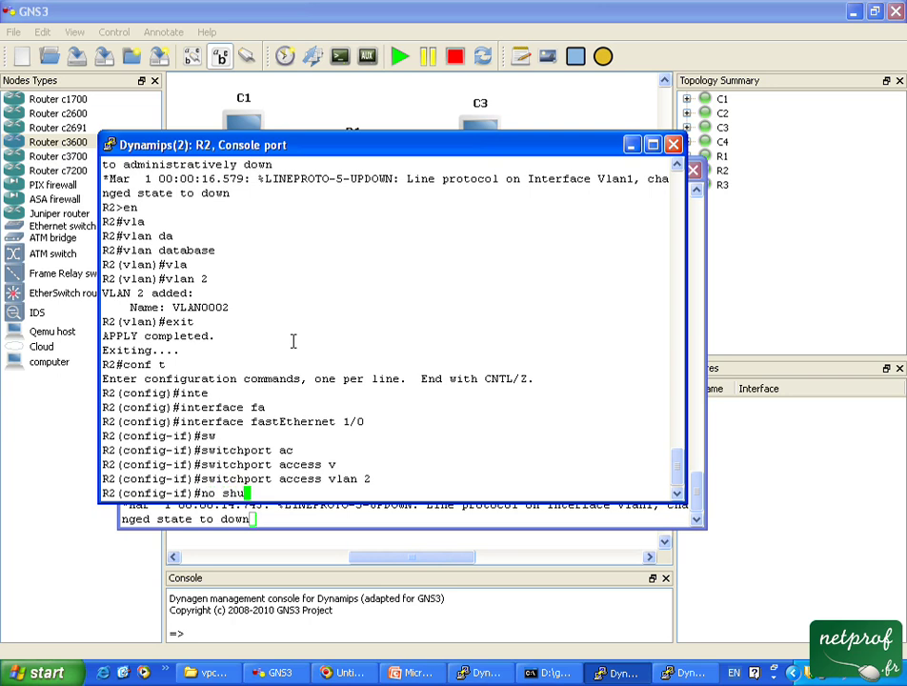
pyautogui.press('Tab')
pyautogui.press('Return')
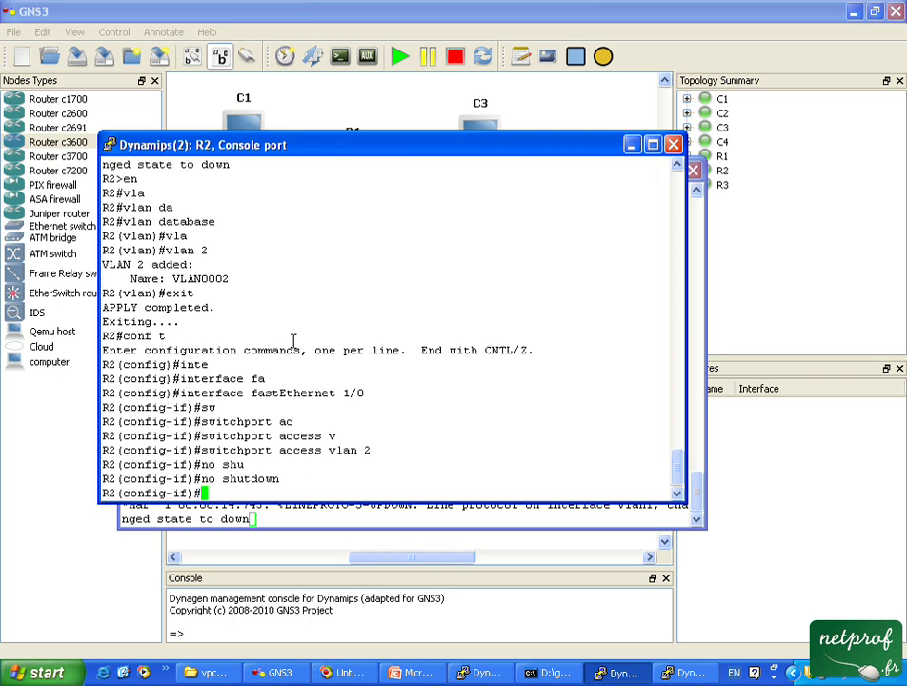
pyautogui.hotkey('ctrl', 'z')
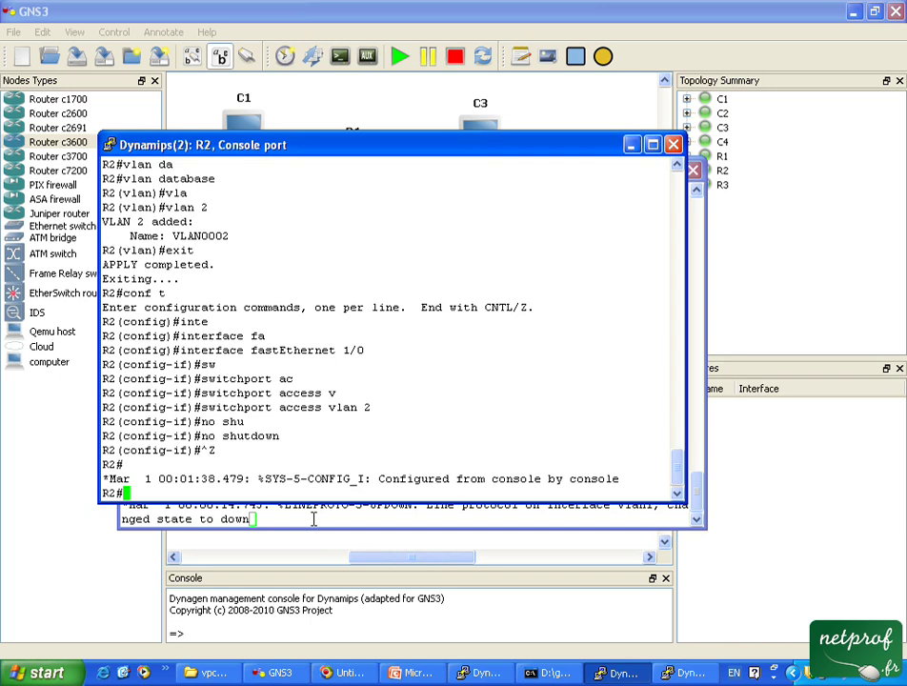
# Switch to R3's console and enter privileged mode.
pyautogui.click(312, 519)
pyautogui.press('Return')
pyautogui.press('Return')
pyautogui.press('Return')
pyautogui.press('Return')
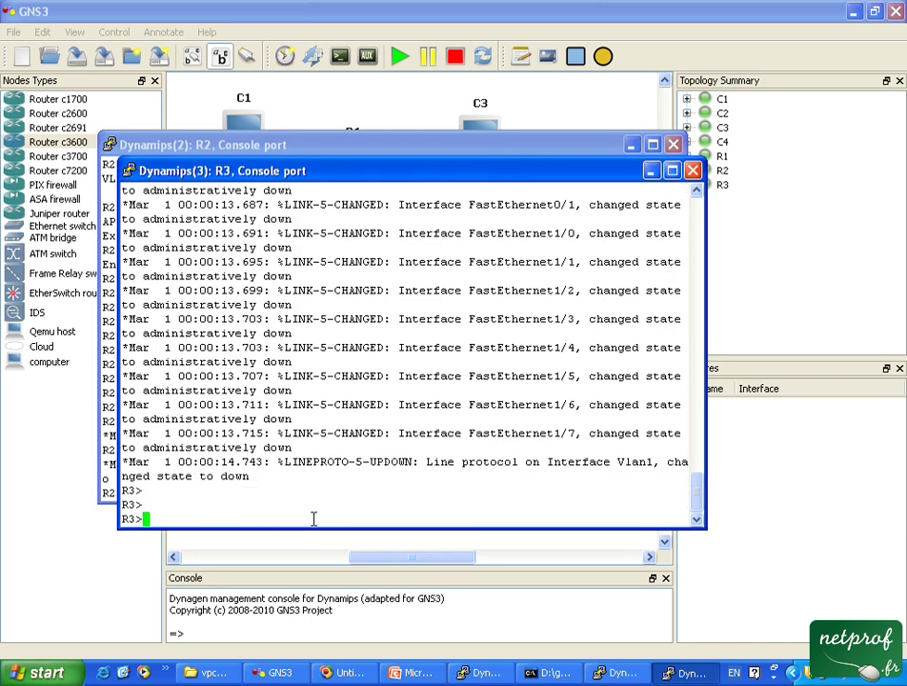
pyautogui.write('en')
pyautogui.press('Return')
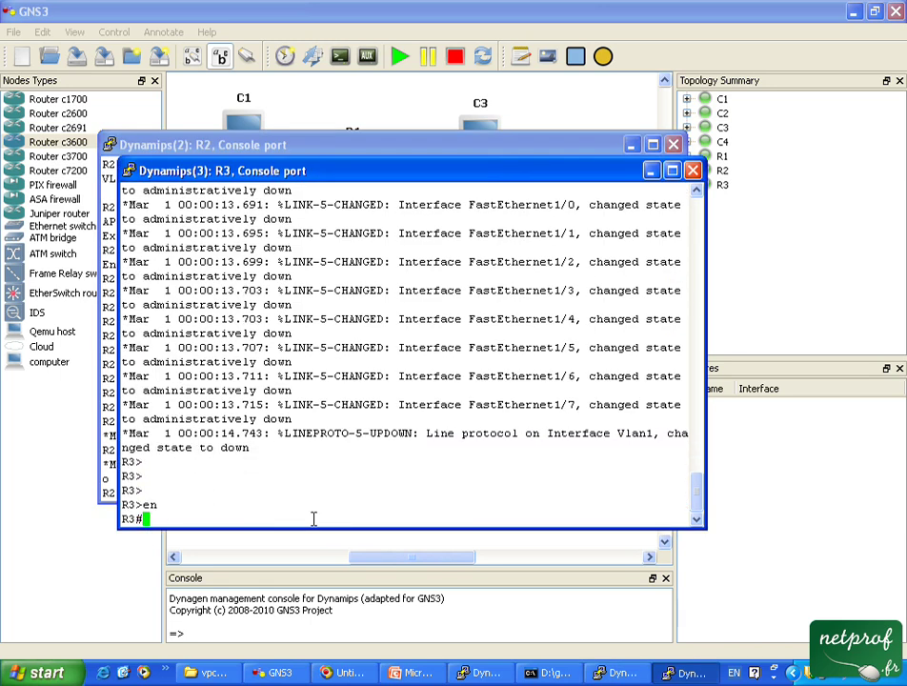
# Add VLAN 3 to R3's VLAN database and exit to apply it.
pyautogui.write('vla')
pyautogui.press('Tab')
pyautogui.write('da')
pyautogui.press('Tab')
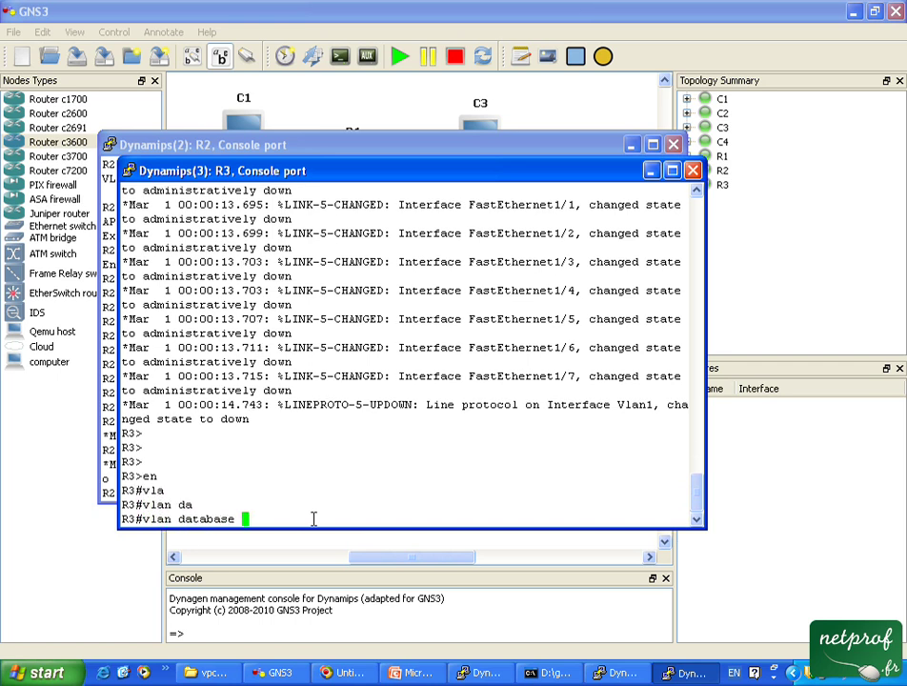
pyautogui.press('Return')
pyautogui.write('vlan)#vla')
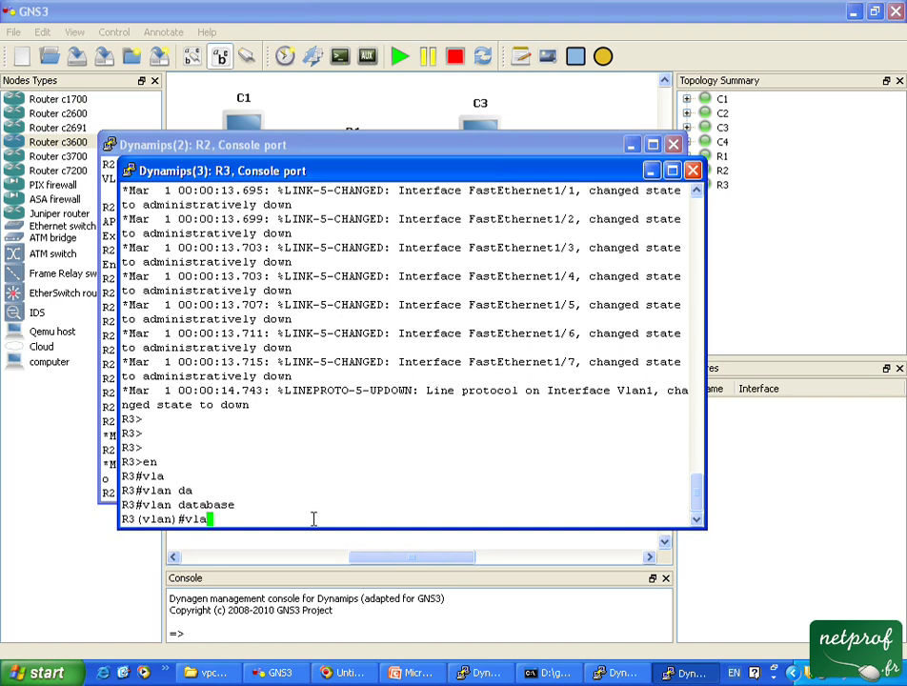
pyautogui.press('Tab')
pyautogui.write('3')
pyautogui.press('Return')
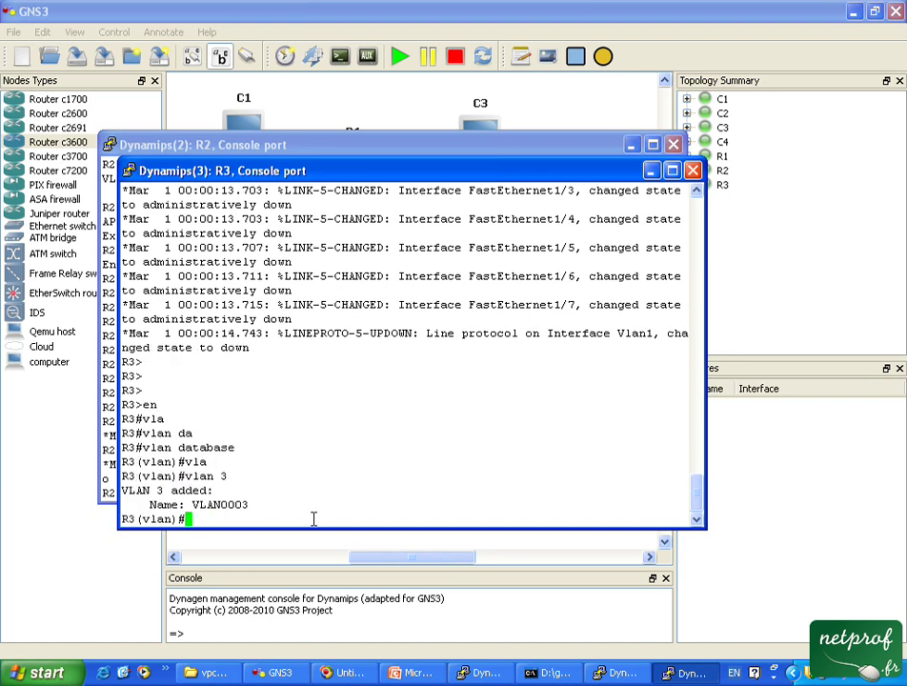
pyautogui.write('exit')
pyautogui.press('Return')
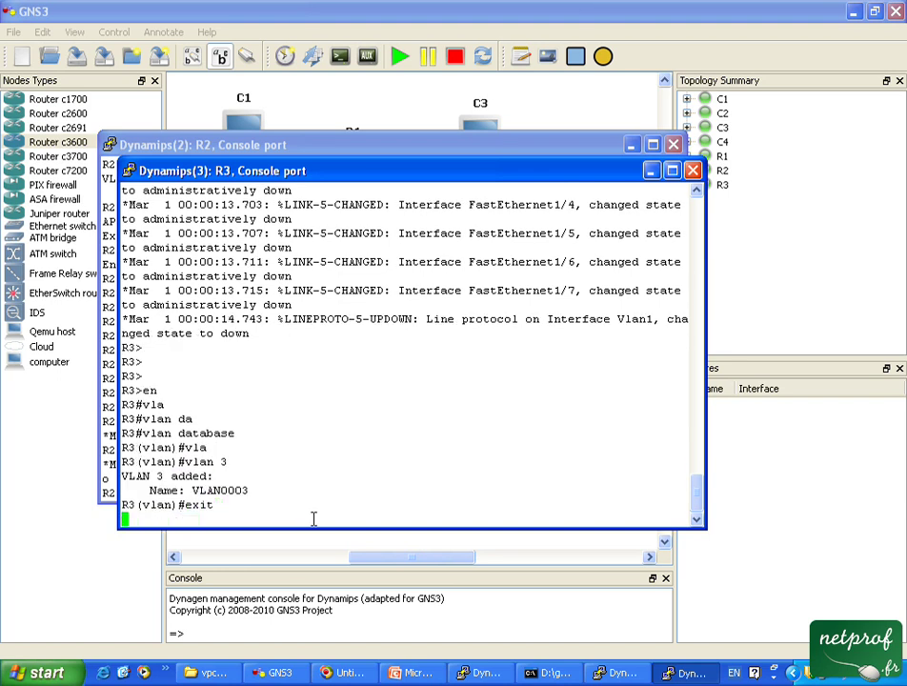
# Enter global configuration mode on R3 and go to interface fastEthernet 1/0.
pyautogui.write('conf t')
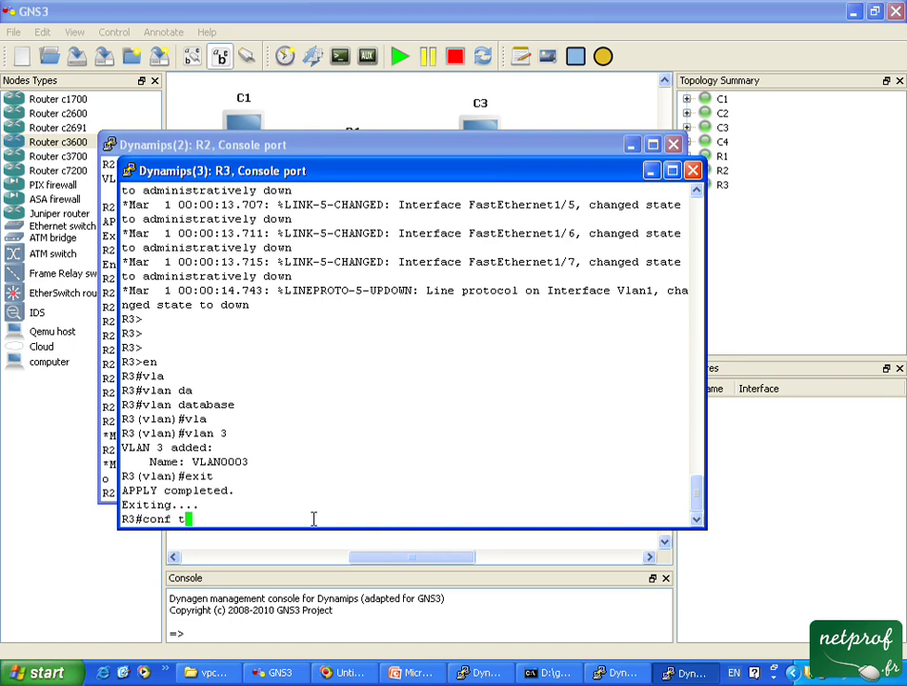
pyautogui.press('Return')
pyautogui.write('int fa')
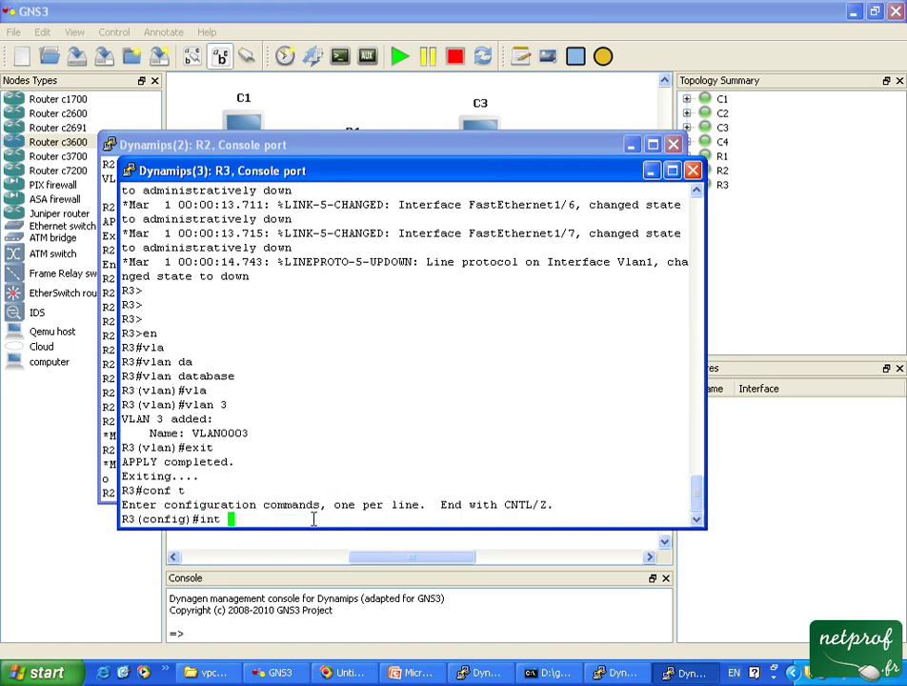
pyautogui.press('Tab')
pyautogui.write('1/0')
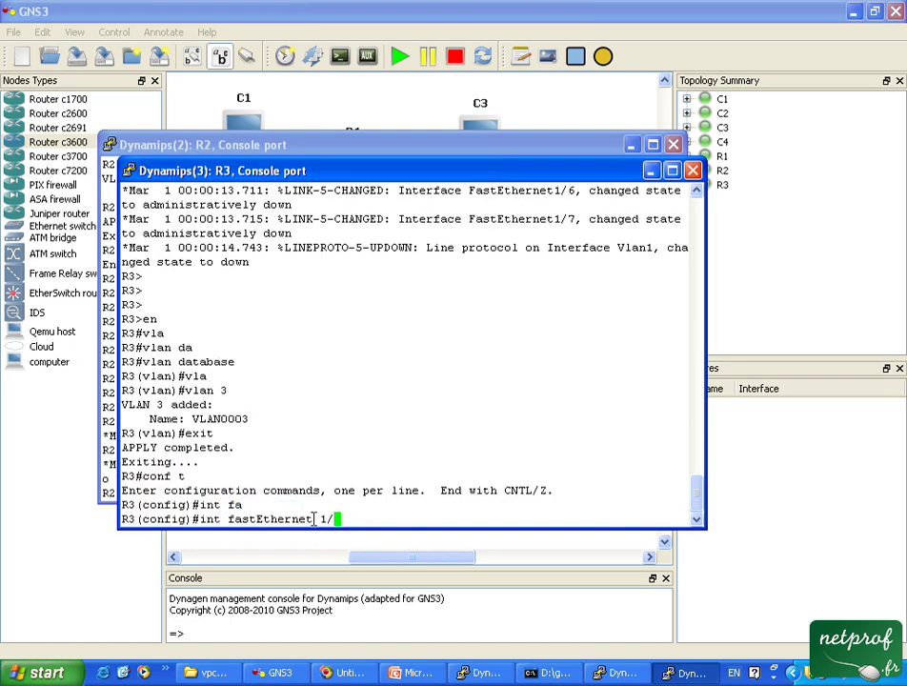
pyautogui.press('Return')
# Assign R3's interface fastEthernet 1/0 to access VLAN 3 with the switchport command.
pyautogui.write('sw')
pyautogui.press('Tab')
pyautogui.write('ac')
pyautogui.press('Tab')
pyautogui.write('v')
pyautogui.press('Tab')
pyautogui.write('3')
pyautogui.press('Return')
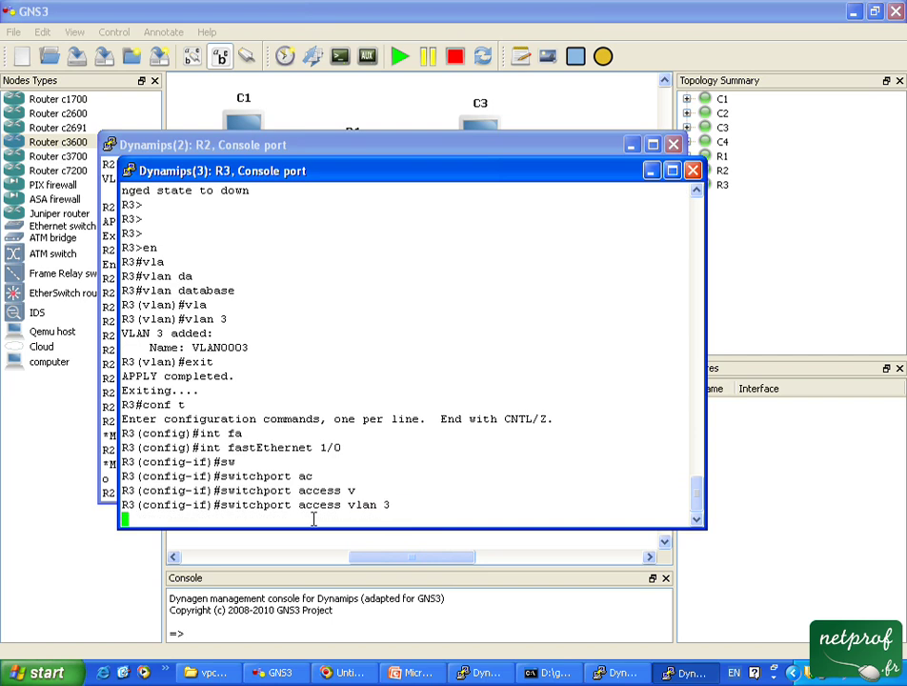
# Enable R3's fastEthernet 1/0 with no shutdown and return to privileged mode.
pyautogui.write('no ')
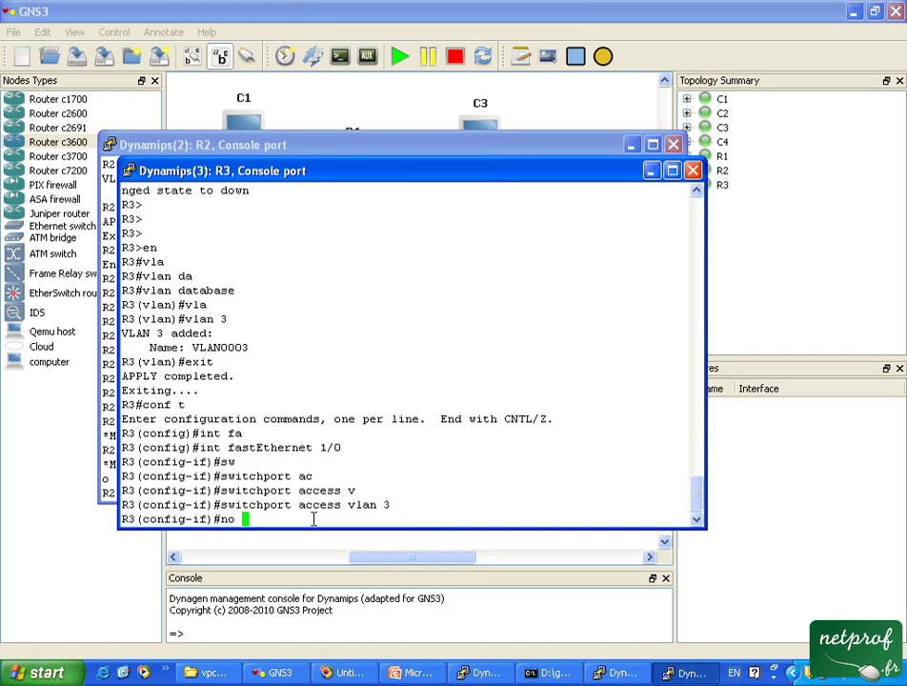
pyautogui.write('shu')
pyautogui.press('Tab')
pyautogui.press('Return')
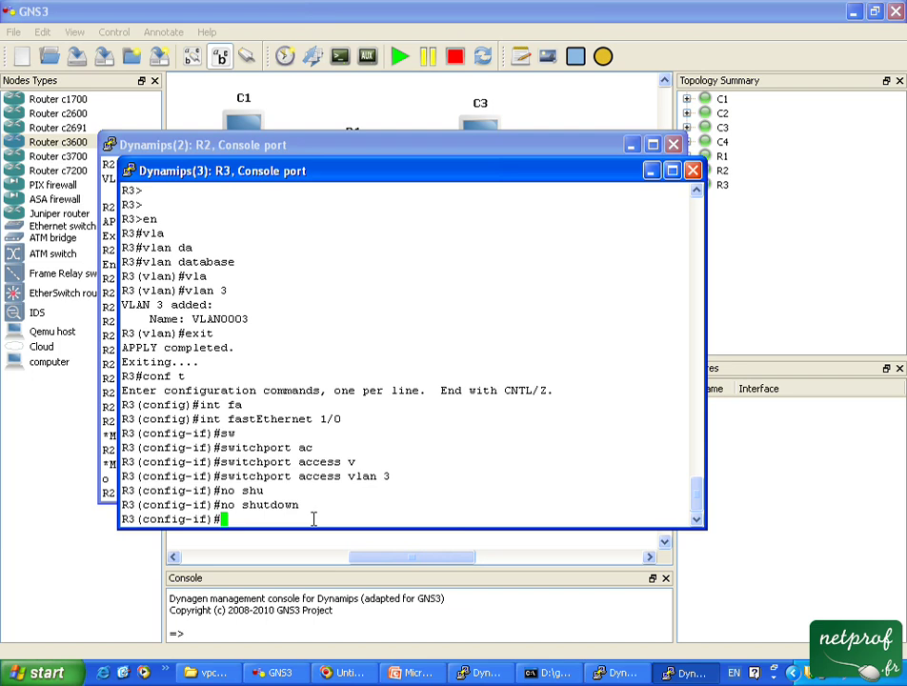
pyautogui.hotkey('ctrl', 'z')
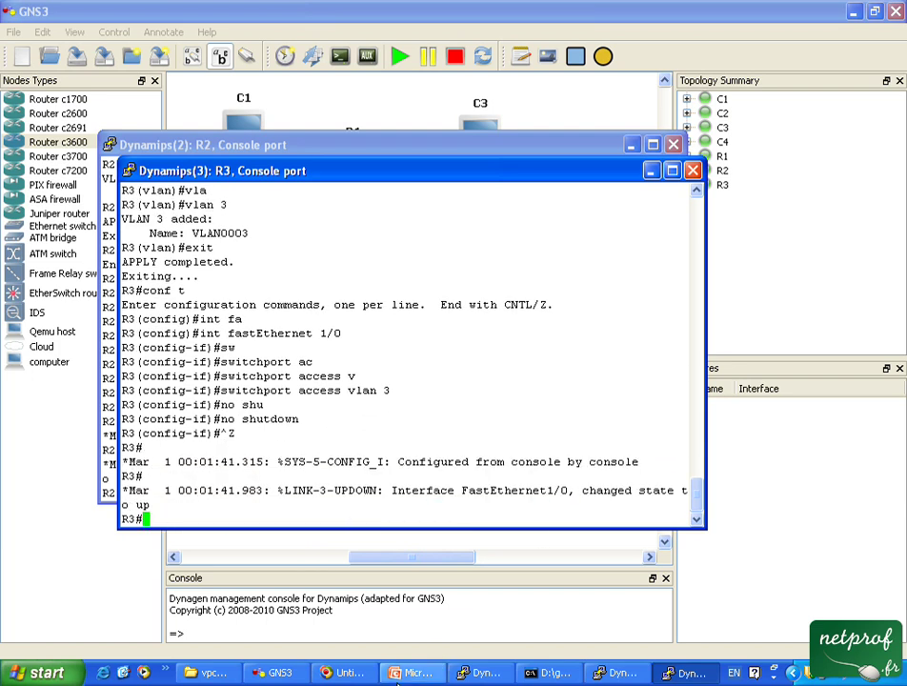
# Consult the lab tasks in PowerPoint and, back in GNS3, manually link R2's f1/15 to R1's f1/14.
pyautogui.click(405, 674)
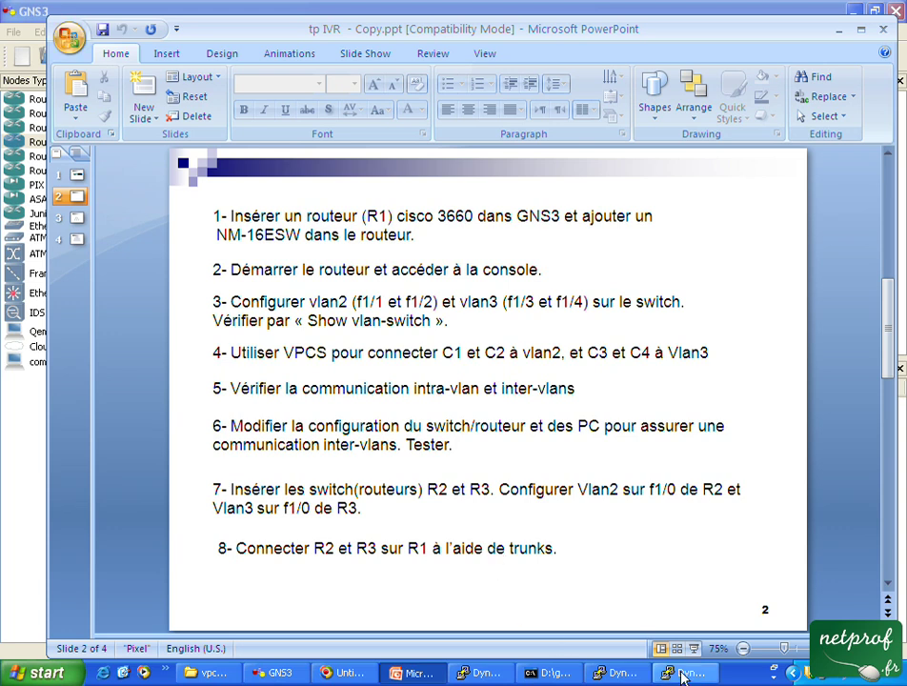
pyautogui.click(263, 674)
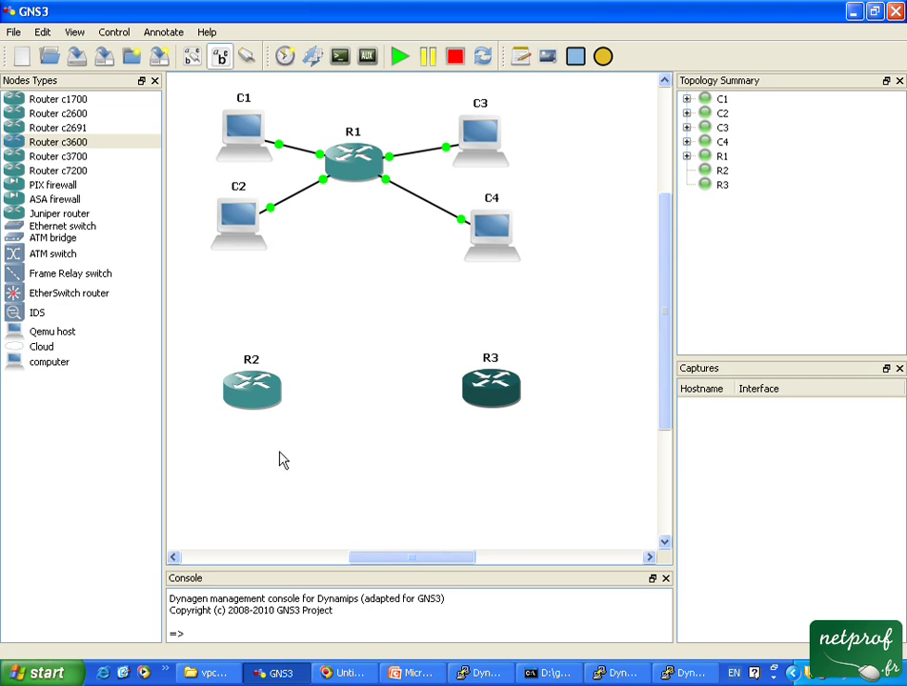
pyautogui.moveTo(266, 397)
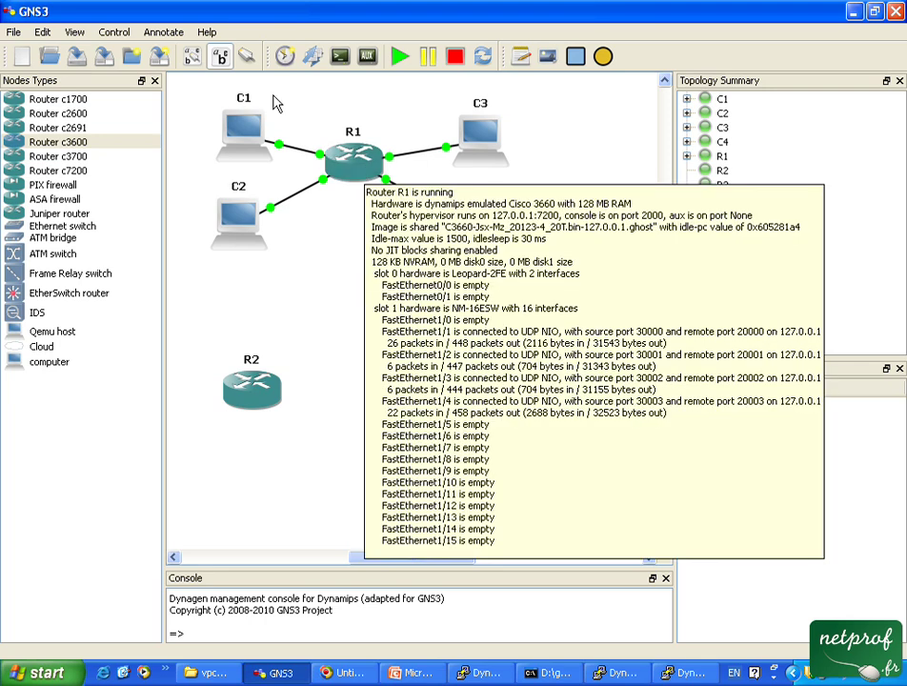
pyautogui.click(246, 59)
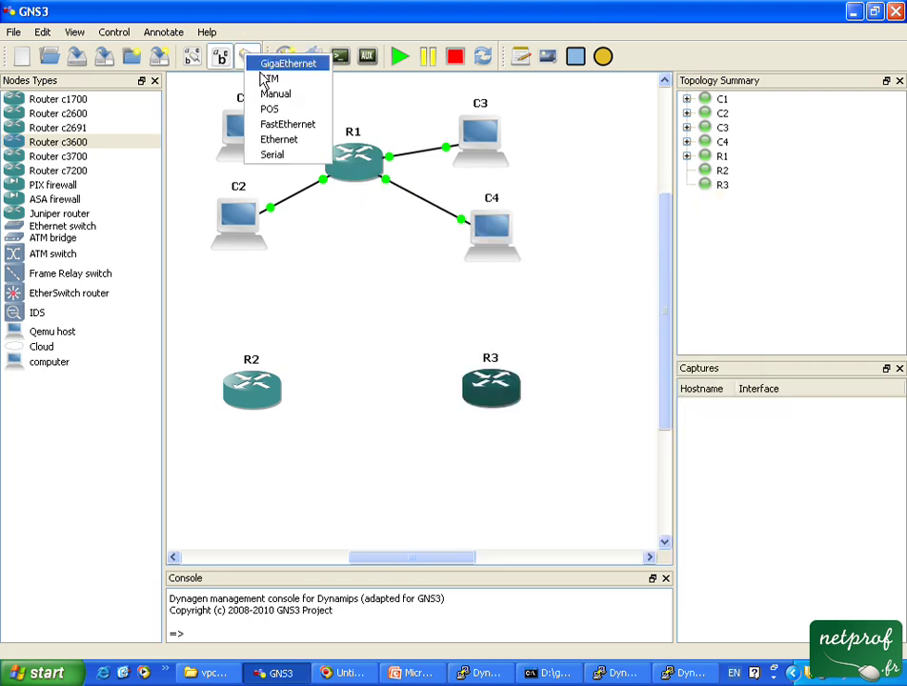
pyautogui.click(278, 96)
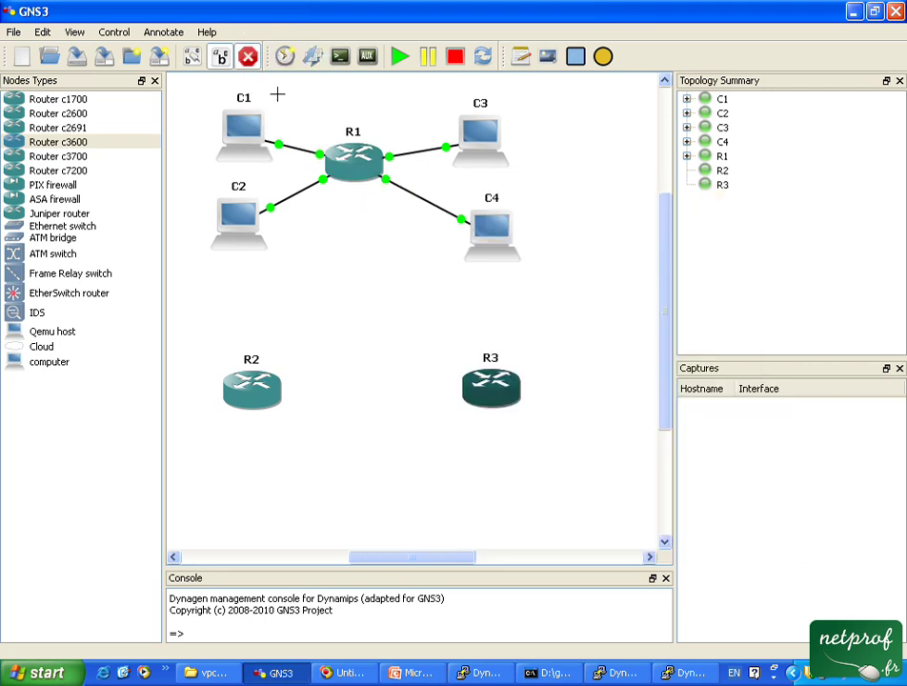
pyautogui.click(258, 394)
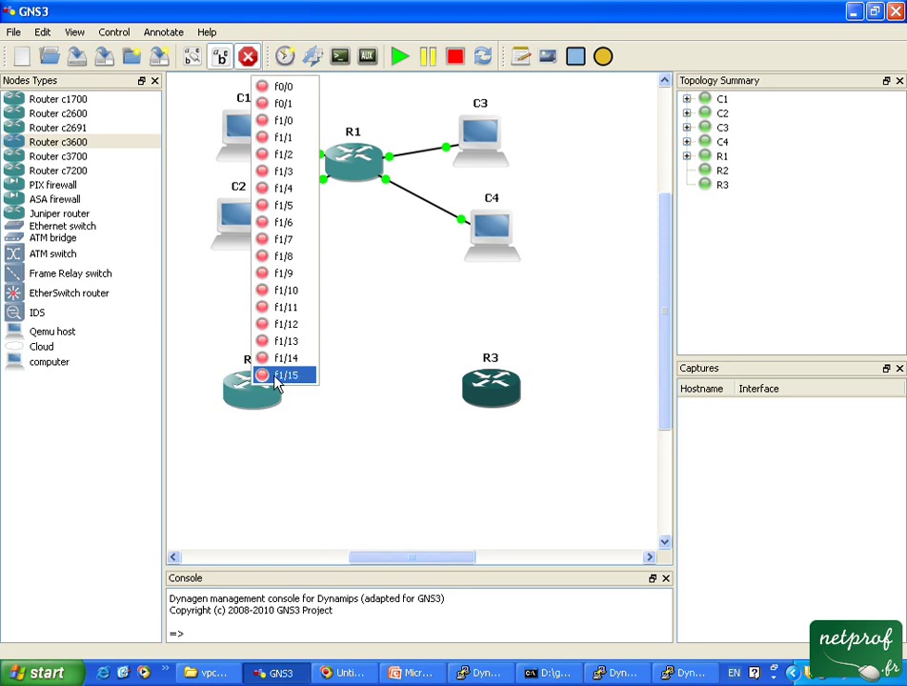
pyautogui.click(278, 375)
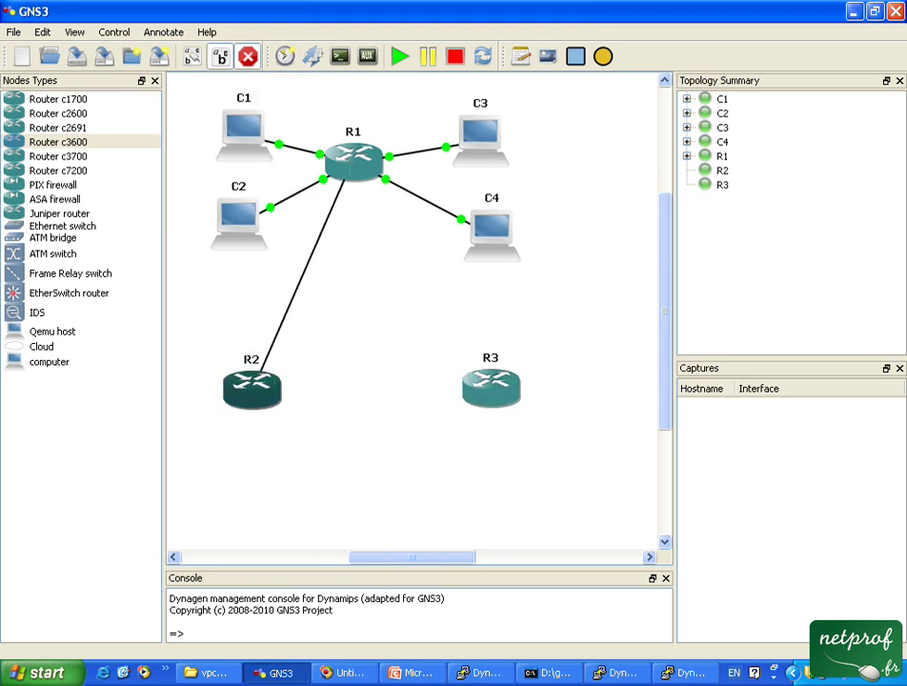
pyautogui.click(344, 174)
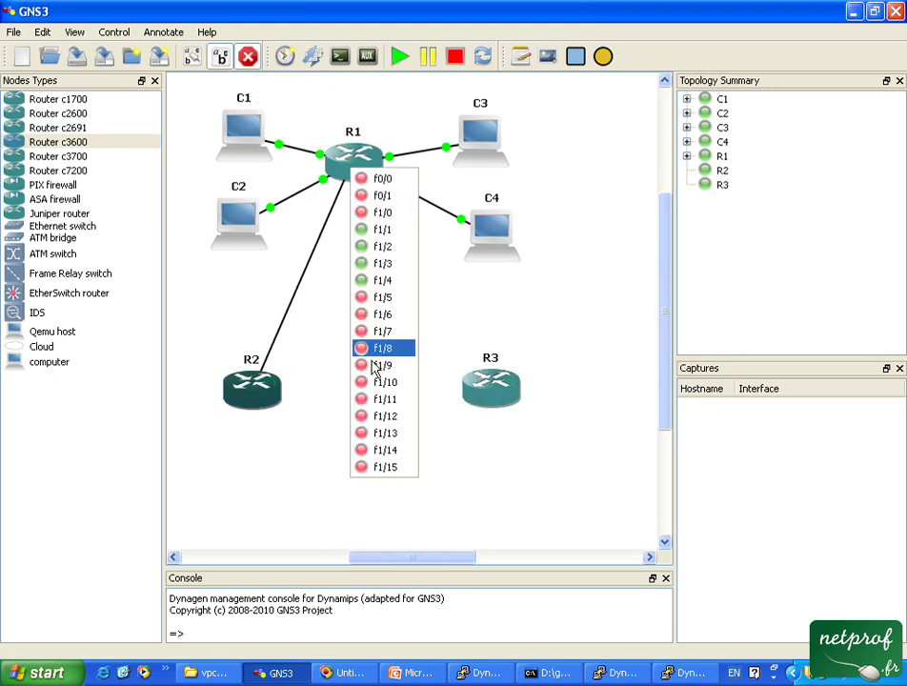
pyautogui.click(376, 451)
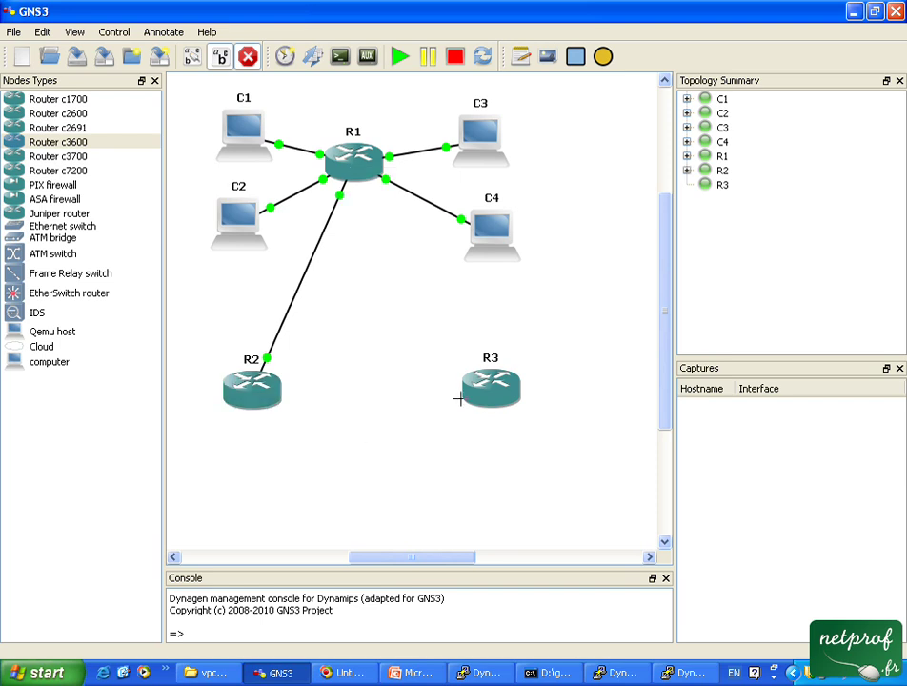
# Link R3 to R1's f1/15 in the topology and leave link-adding mode.
pyautogui.click(493, 386)
pyautogui.click(512, 381)
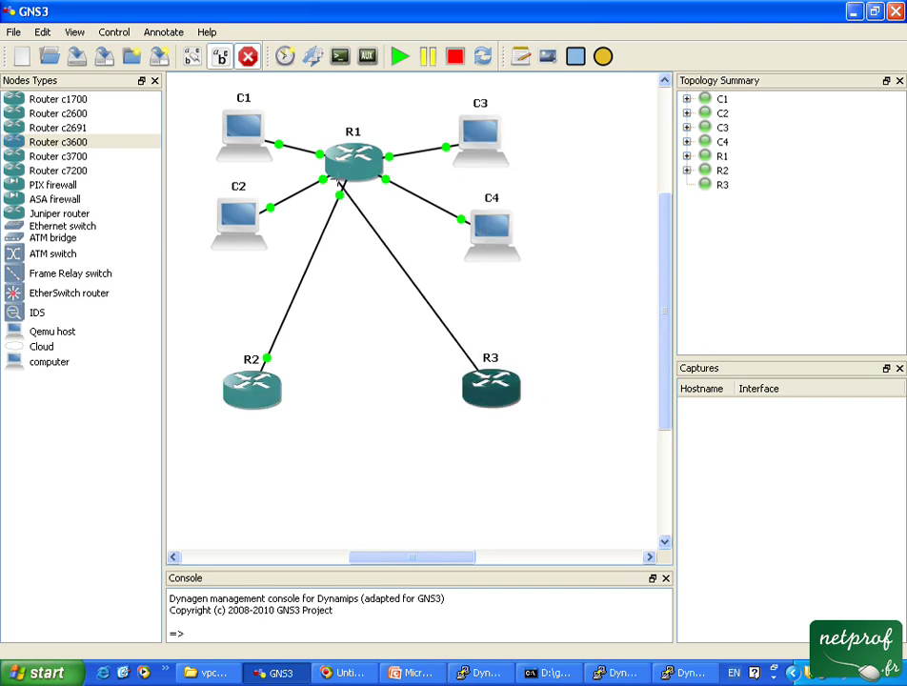
pyautogui.click(364, 172)
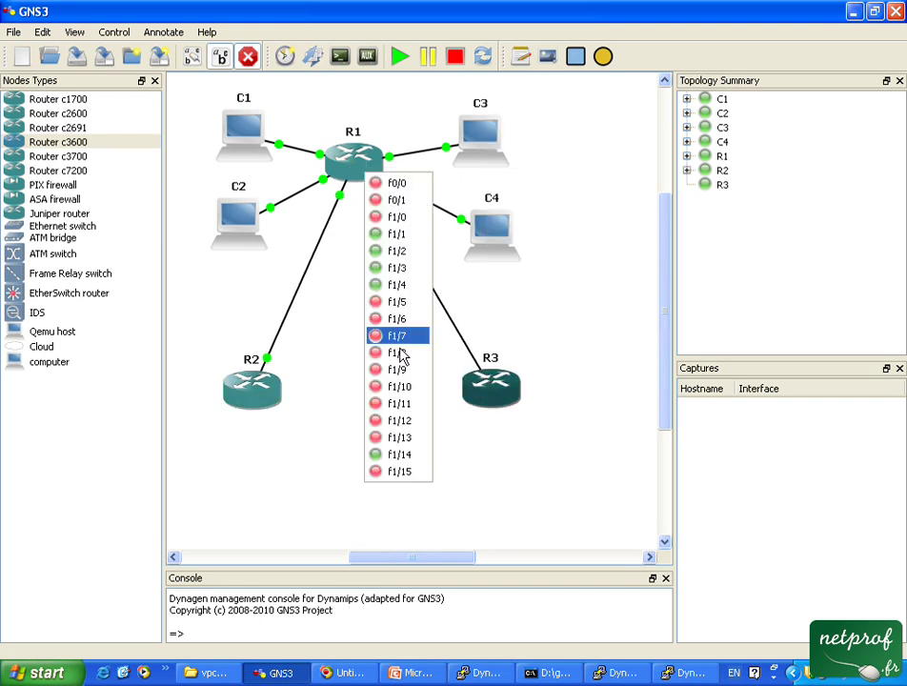
pyautogui.click(400, 472)
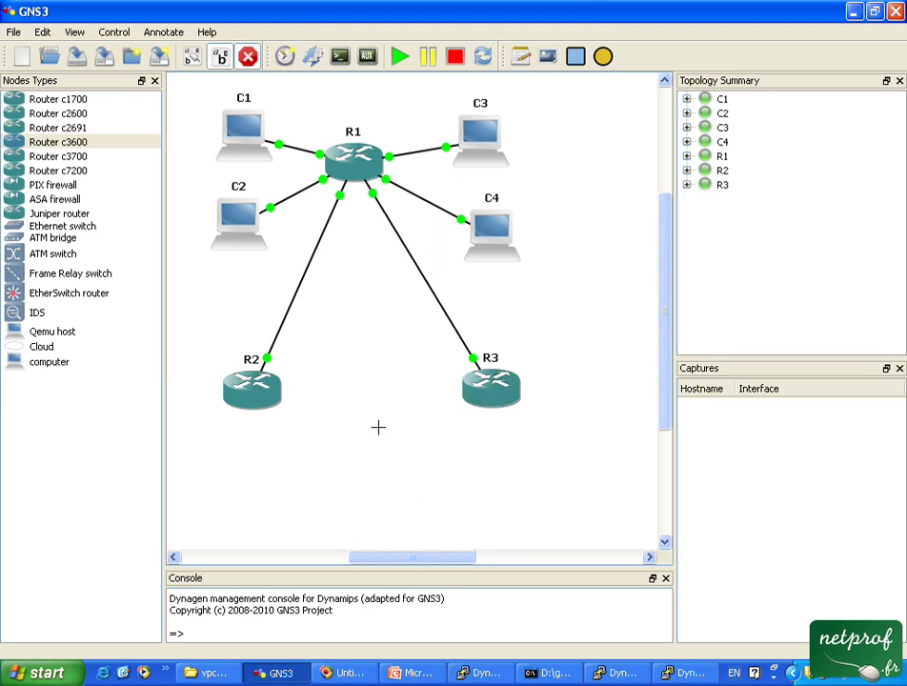
pyautogui.click(248, 56)
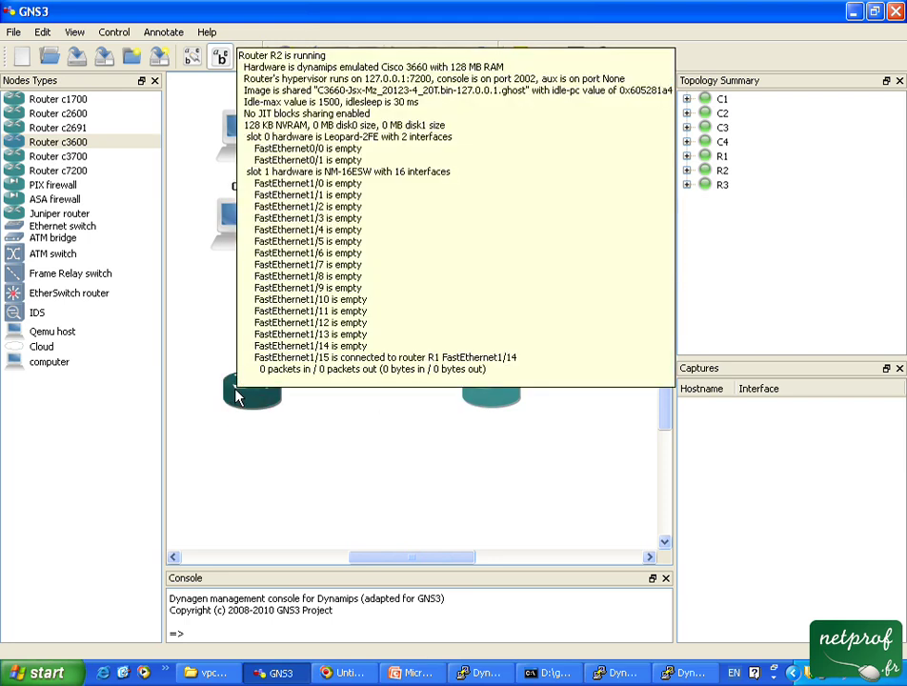
# In R1's console, enter global configuration mode and select the interface range fastEthernet 1/14 - 15.
pyautogui.moveTo(349, 183)
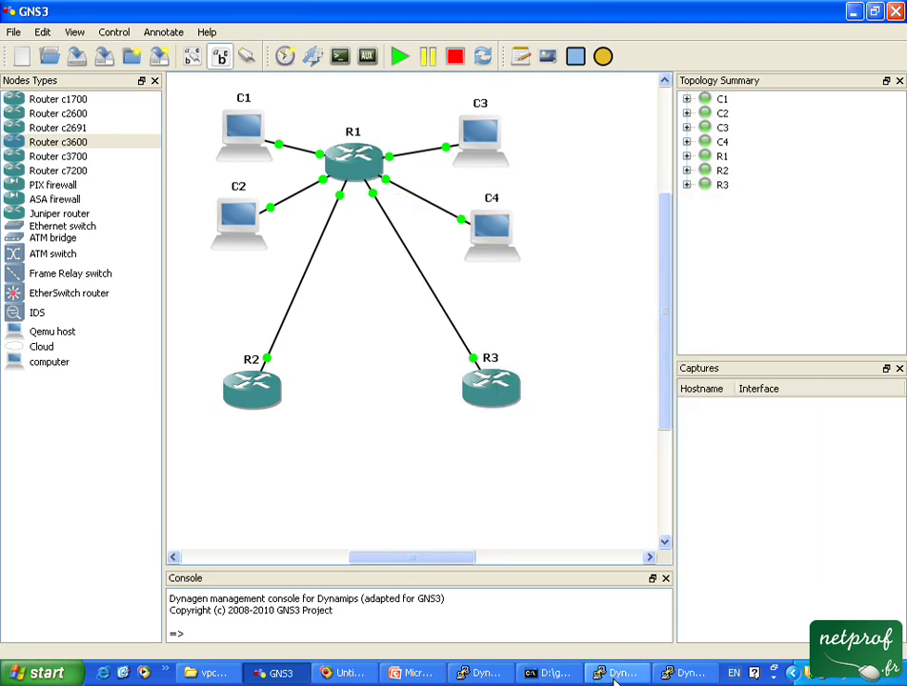
pyautogui.click(478, 678)
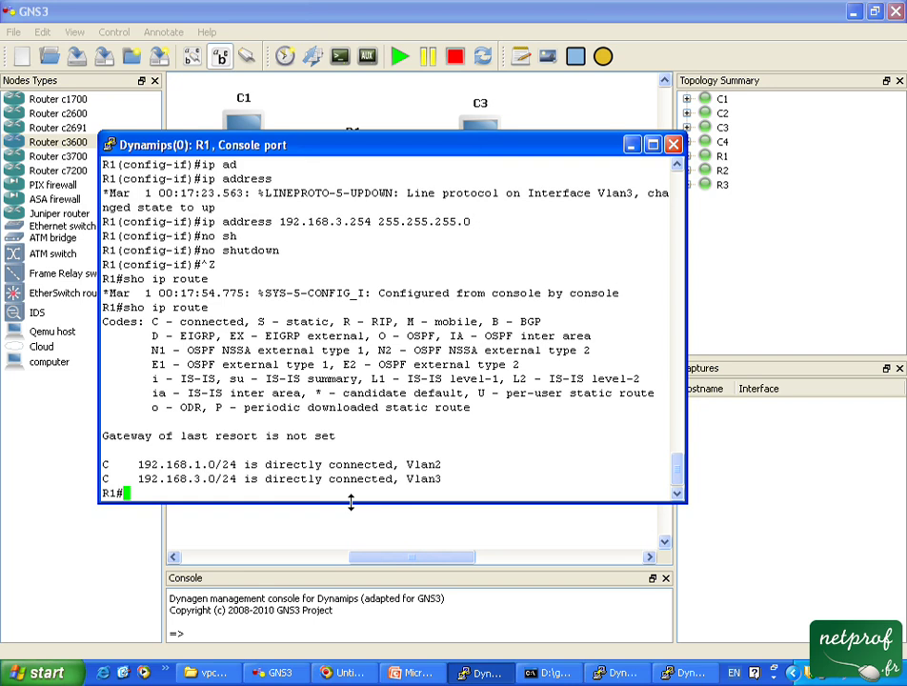
pyautogui.write('conf t')
pyautogui.press('Return')
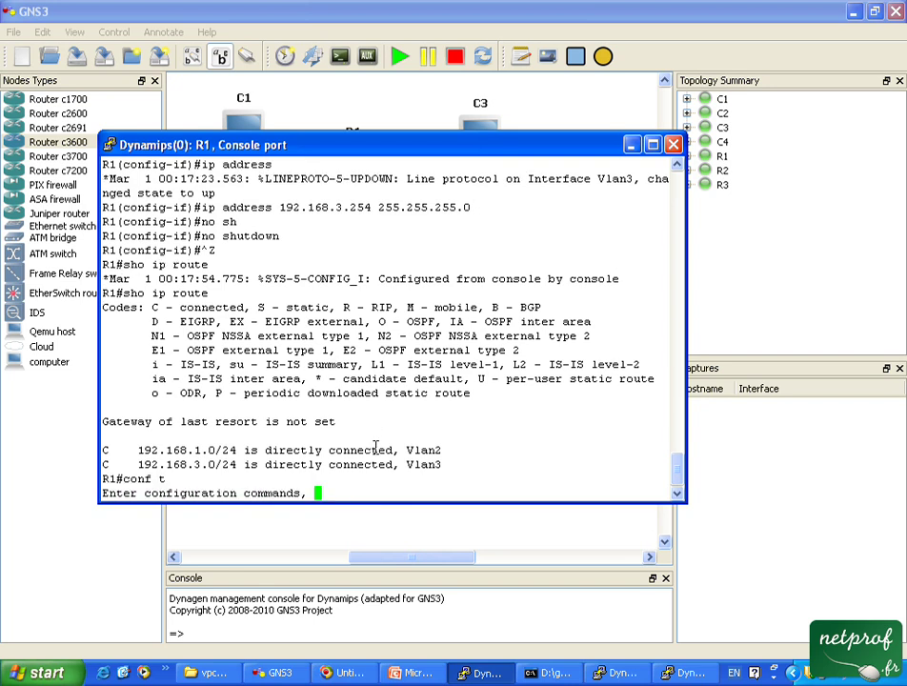
pyautogui.write('inte')
pyautogui.press('Tab')
pyautogui.write('ra')
pyautogui.press('Tab')
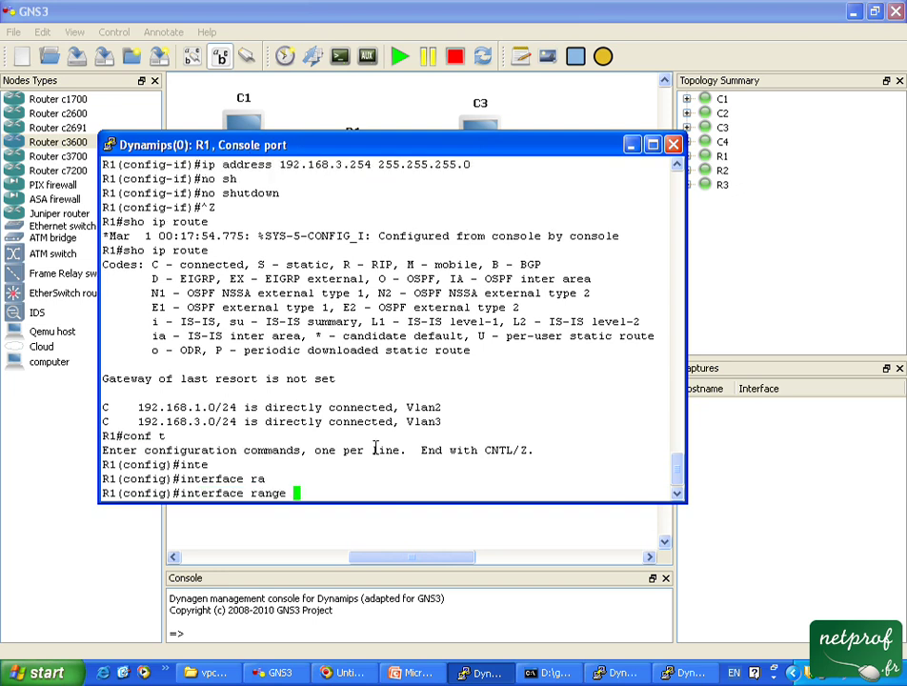
pyautogui.write('fa')
pyautogui.press('Tab')
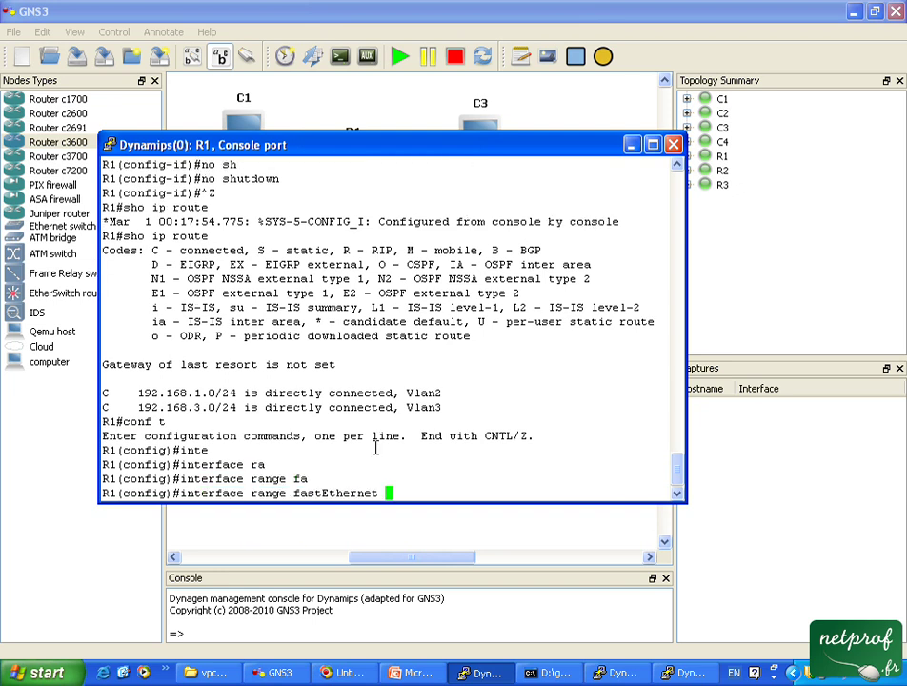
pyautogui.write('1/14 - 15')
pyautogui.press('Return')
# Set R1's fastEthernet 1/14 - 15 range to switchport mode trunk.
pyautogui.write('sw')
pyautogui.press('Tab')
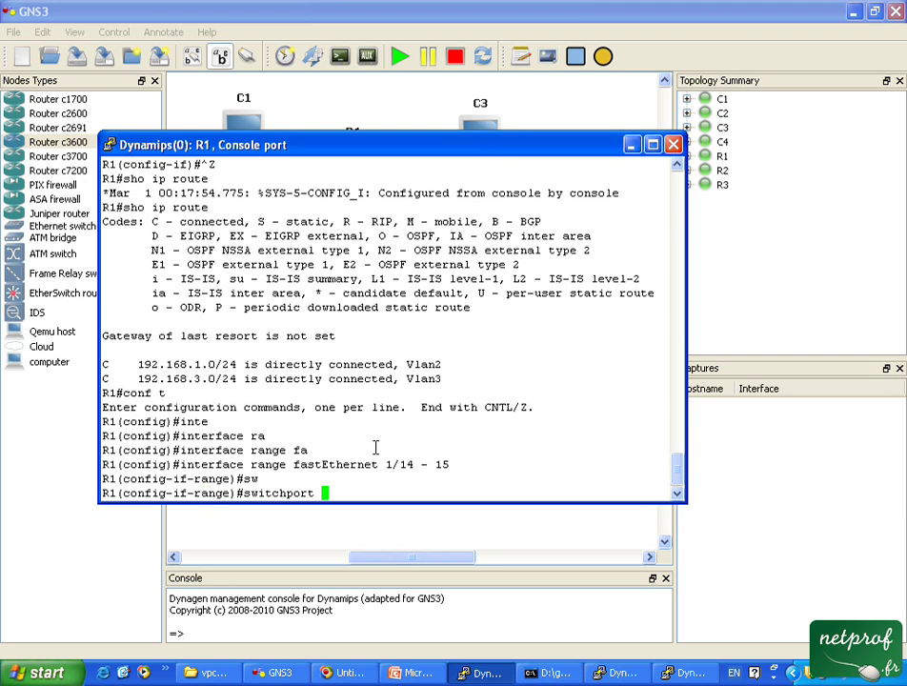
pyautogui.write('mo')
pyautogui.press('Tab')
pyautogui.write('tr')
pyautogui.press('Tab')
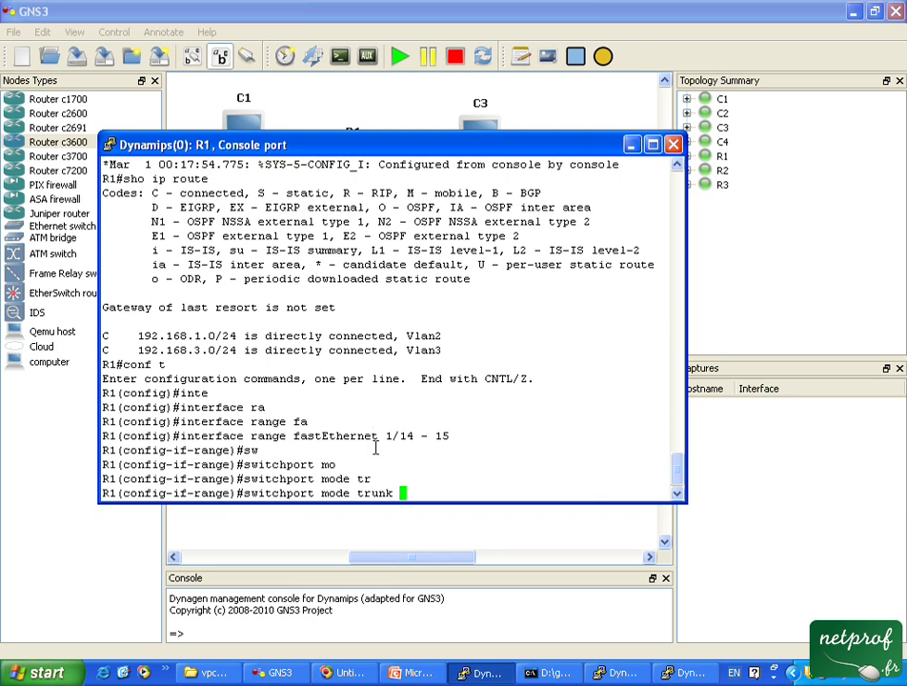
pyautogui.press('Return')
# Set the trunk encapsulation of R1's fastEthernet 1/14 - 15 range to dot1q.
pyautogui.write('sw')
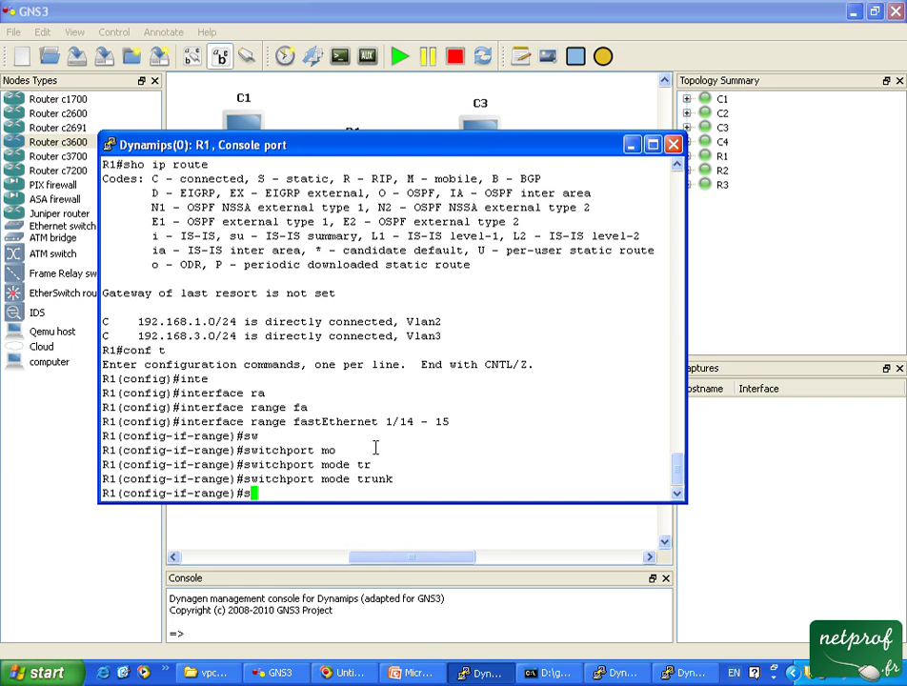
pyautogui.press('Tab')
pyautogui.write('tr')
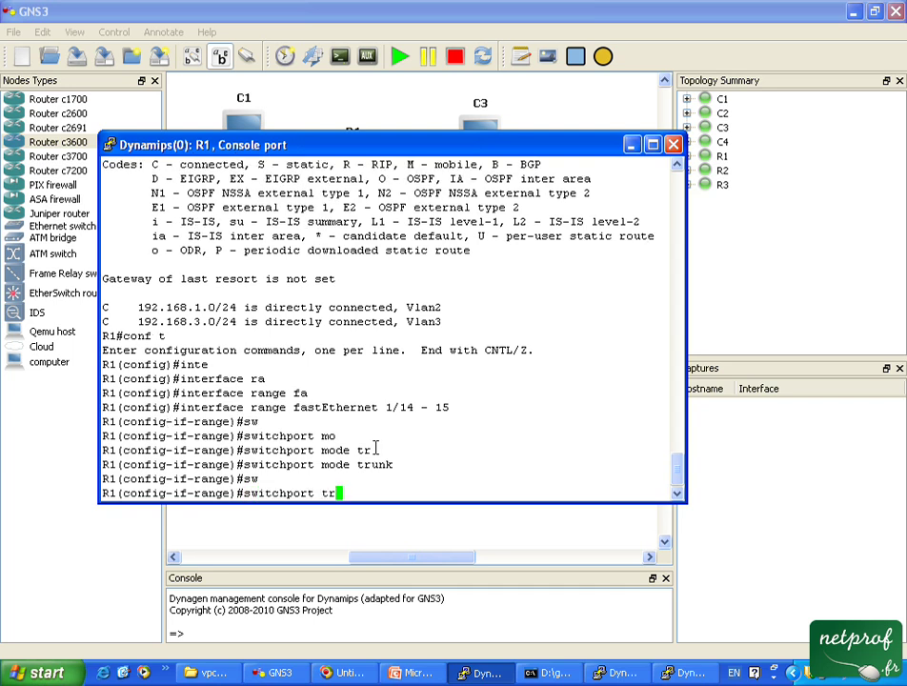
pyautogui.press('Tab')
pyautogui.write('e')
pyautogui.write('nc')
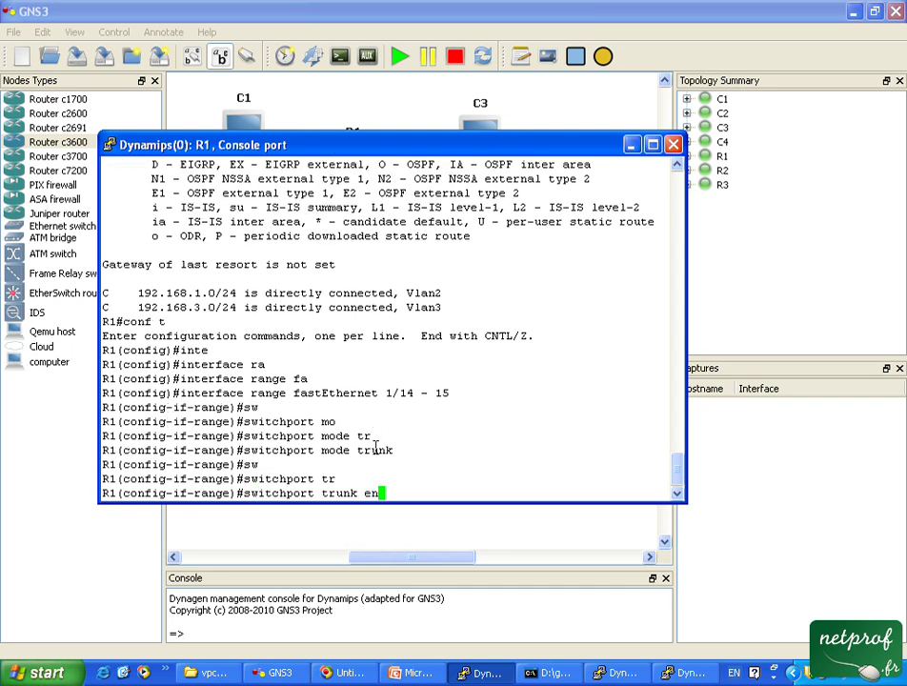
pyautogui.press('Tab')
pyautogui.write('d')
pyautogui.press('Tab')
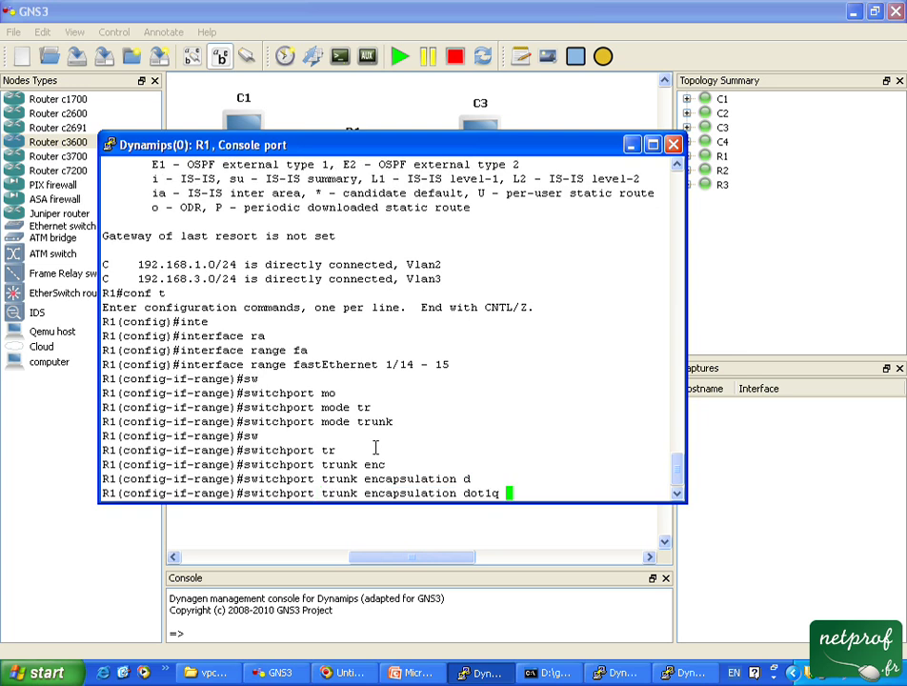
pyautogui.press('Return')
# Enable R1's selected interface range with no shut and return to privileged EXEC mode.
pyautogui.write('no shut')
pyautogui.press('Return')
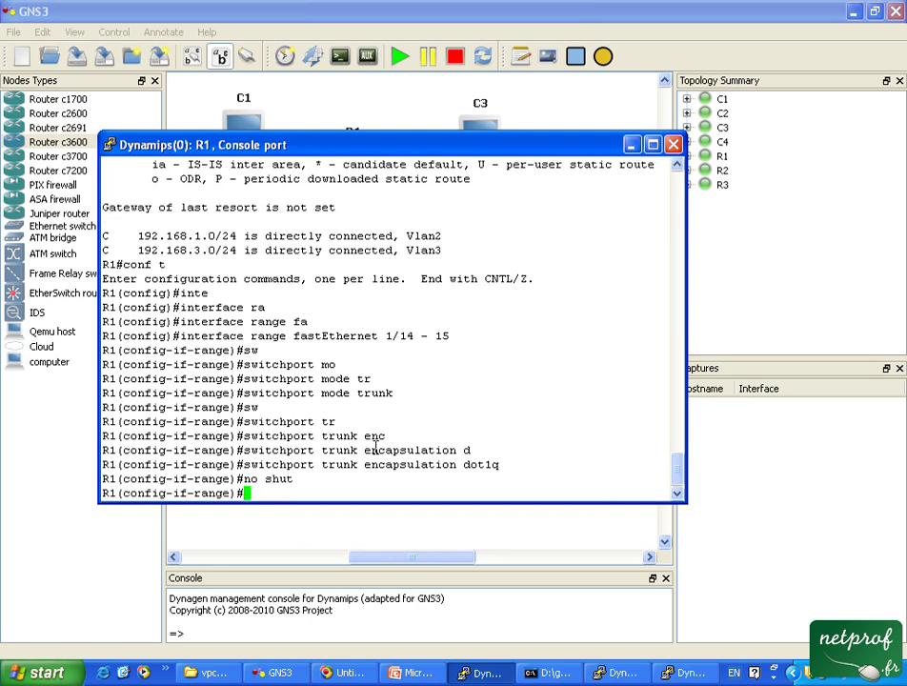
pyautogui.hotkey('ctrl', 'z')
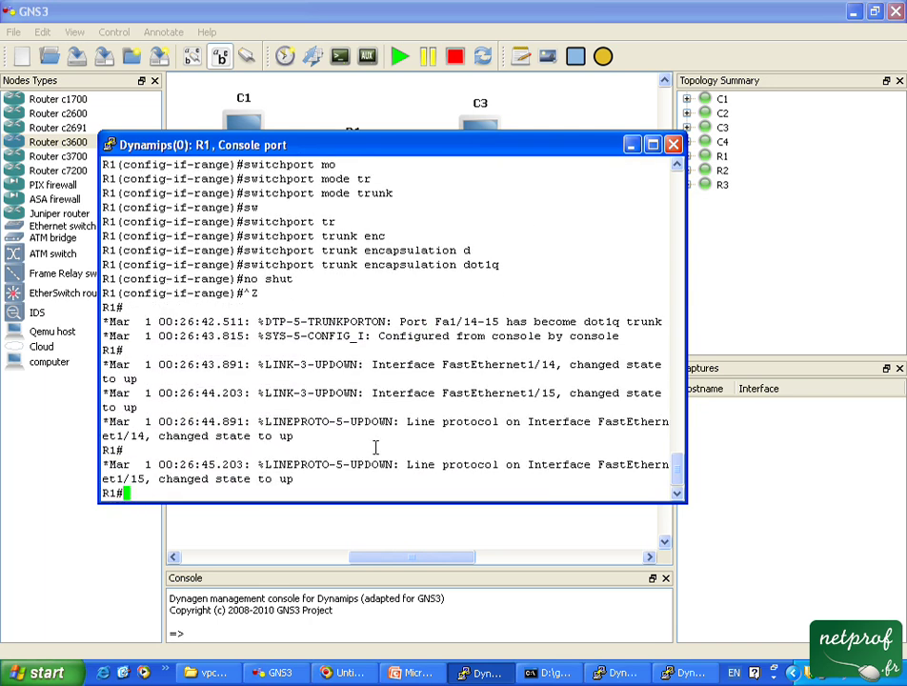
pyautogui.press('Return')
pyautogui.press('Return')
pyautogui.press('Return')
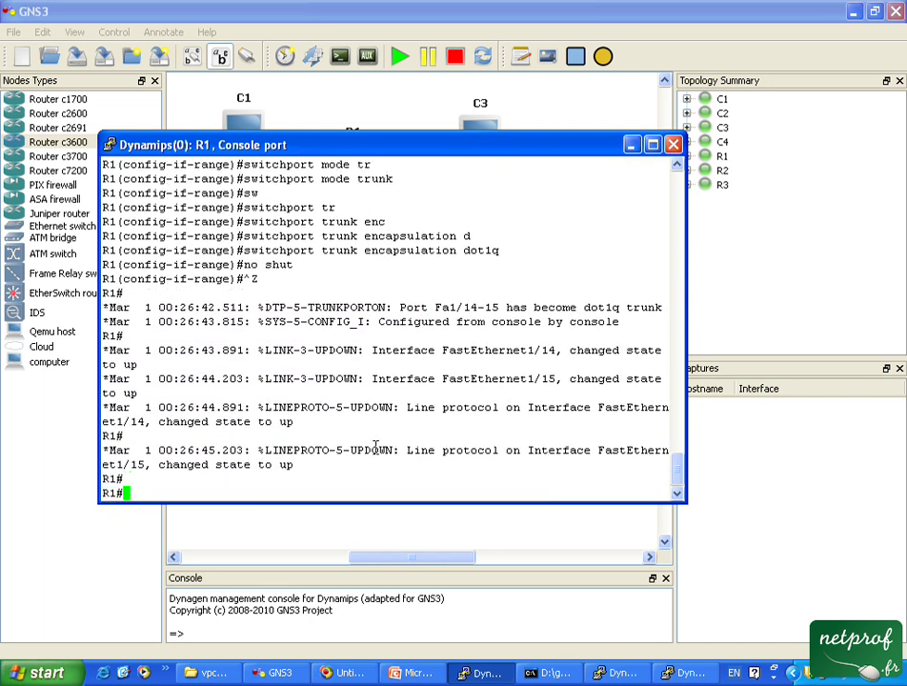
# Save R1's running configuration with wr me, confirming the overwrite of the previous NVRAM configuration.
pyautogui.write('wr m')
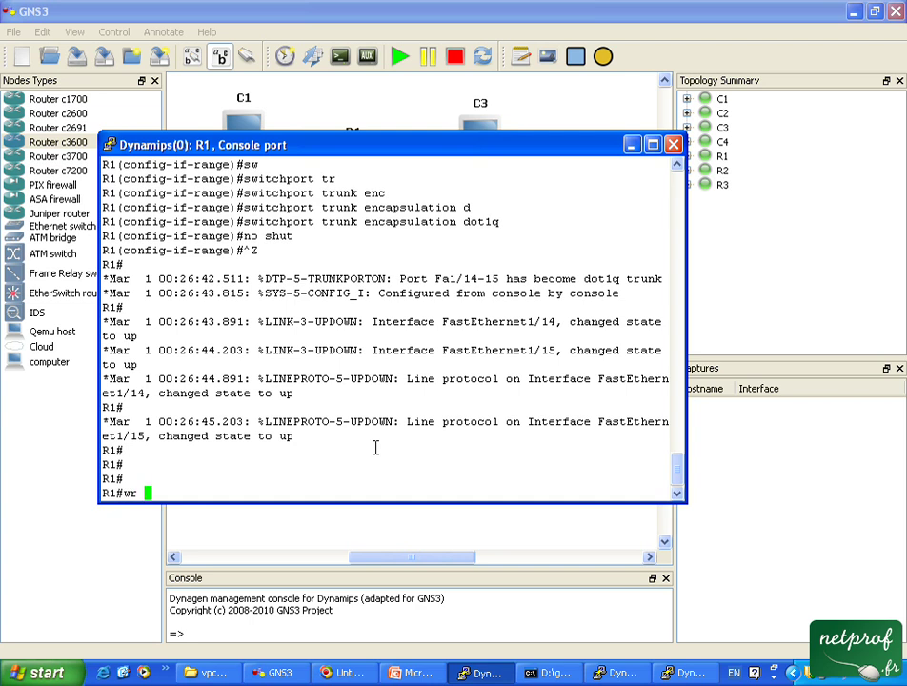
pyautogui.press('Return')
pyautogui.write('wr me')
pyautogui.press('Return')
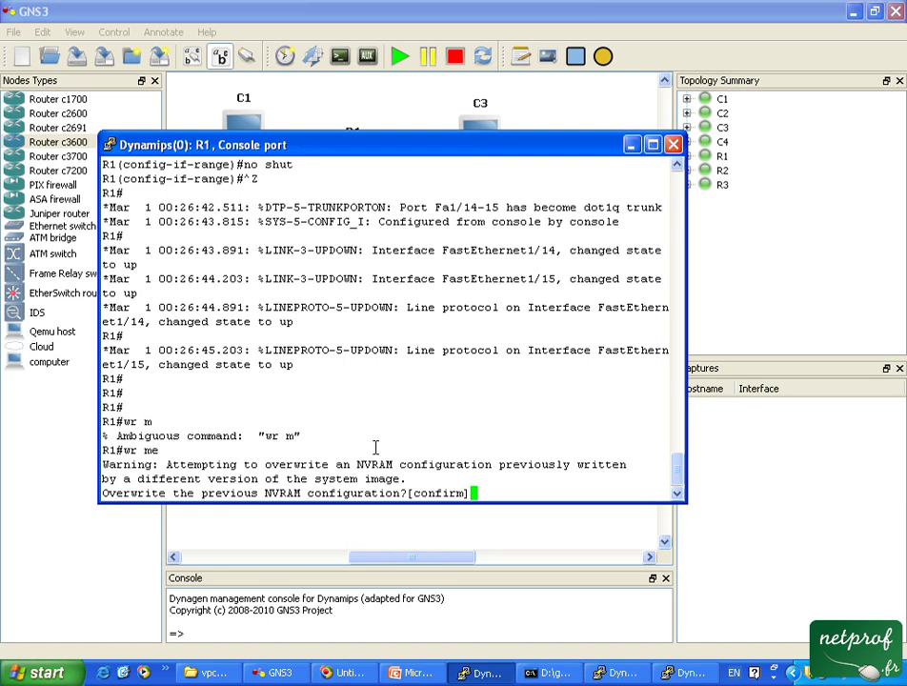
pyautogui.press('Return')
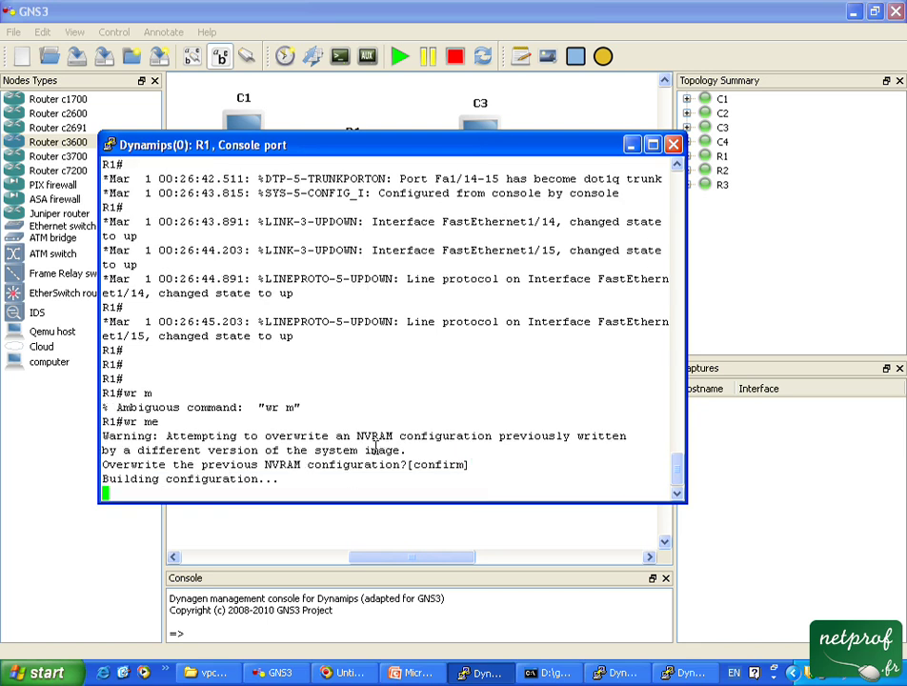
# In R2's console, enter global configuration mode and select interface fastEthernet 1/15.
pyautogui.click(617, 676)
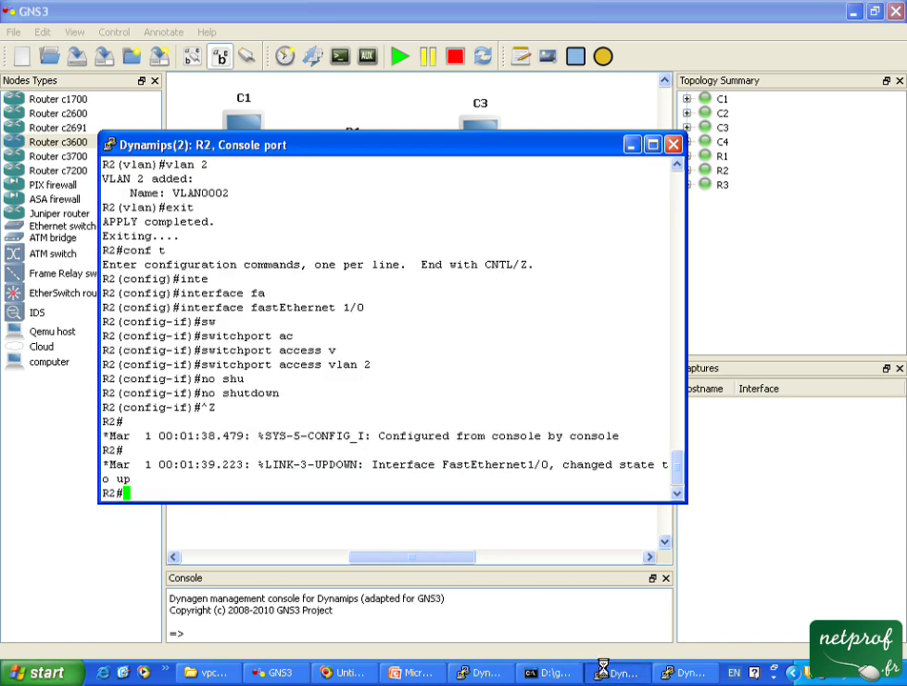
pyautogui.write('conf t')
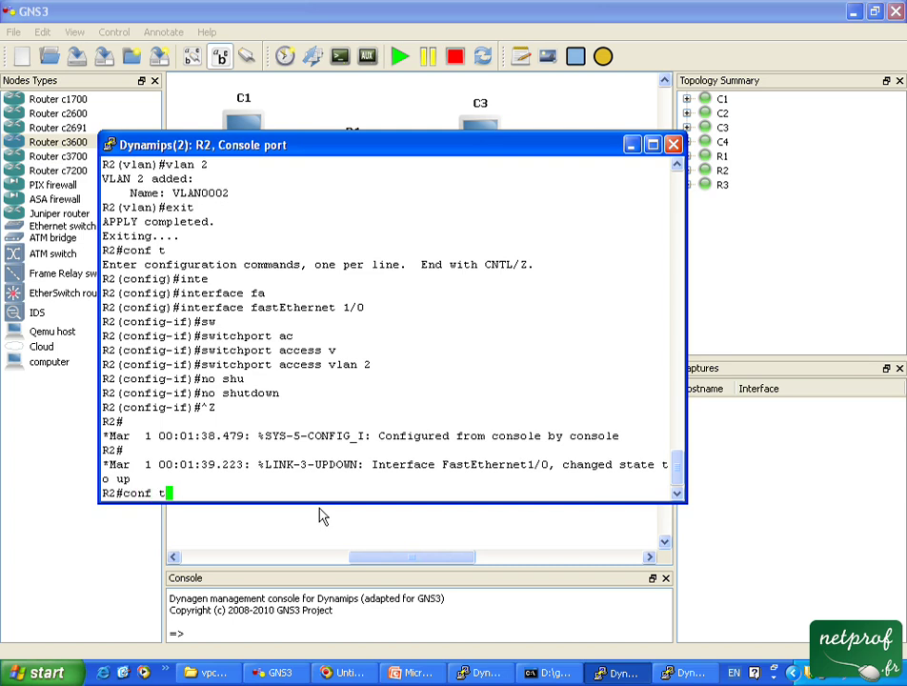
pyautogui.press('Return')
pyautogui.write('int fa')
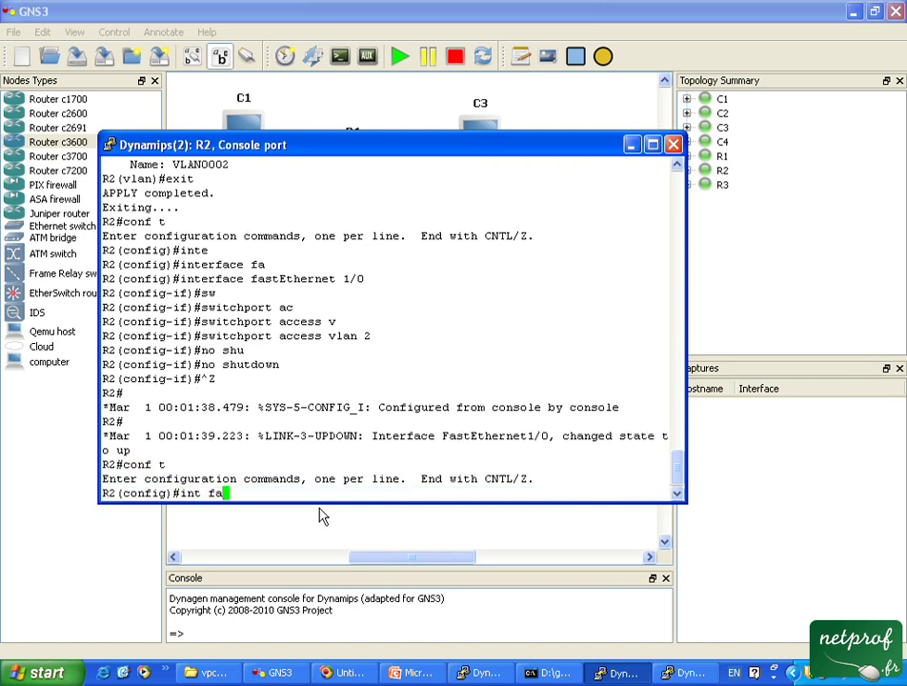
pyautogui.press('Tab')
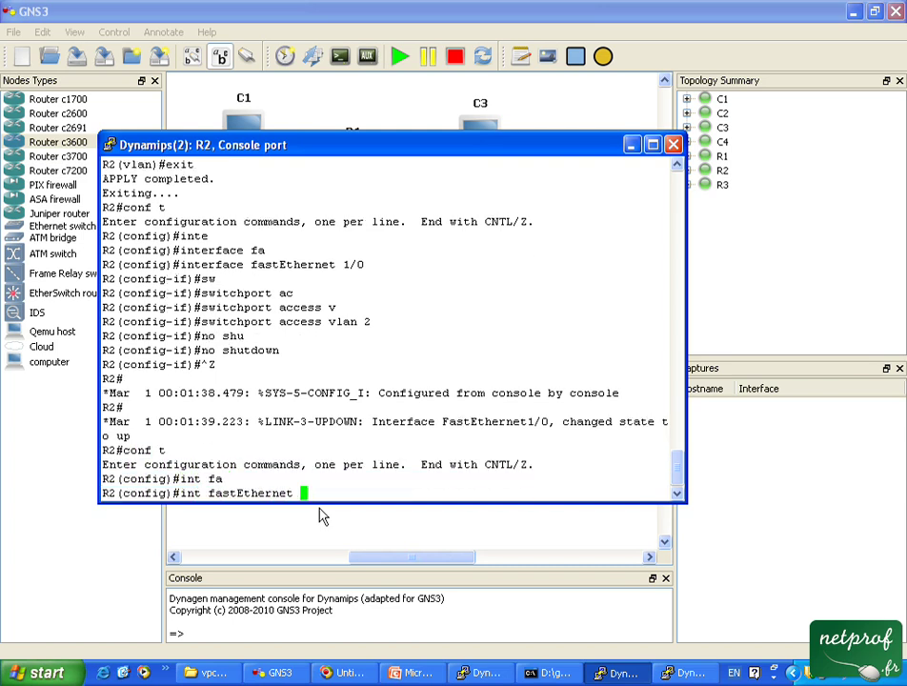
pyautogui.write('1/15')
pyautogui.press('Return')
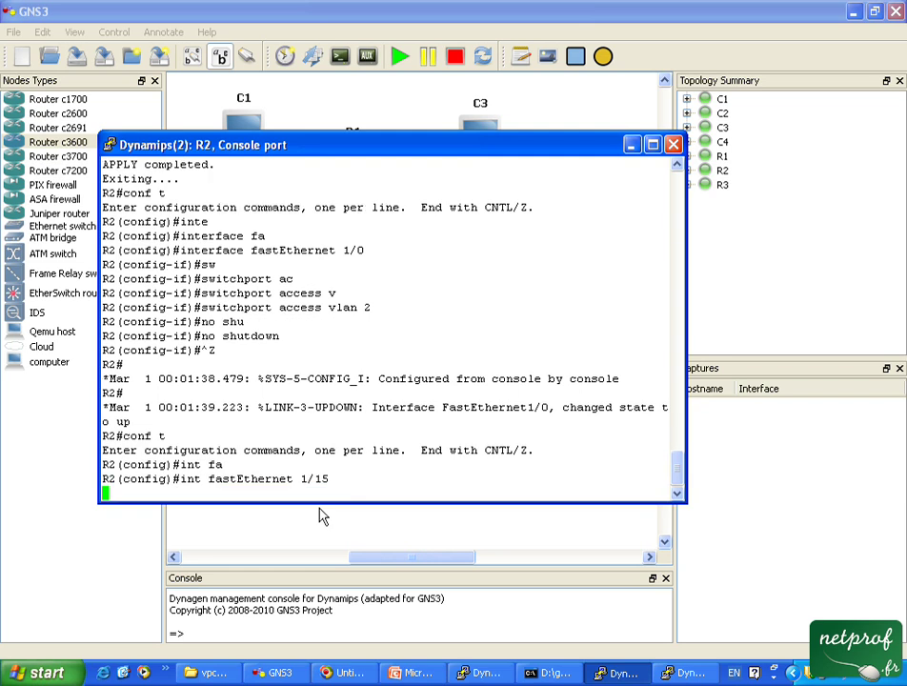
# Set R2's fastEthernet 1/15 to switchport mode trunk.
pyautogui.write('sw')
pyautogui.press('Tab')
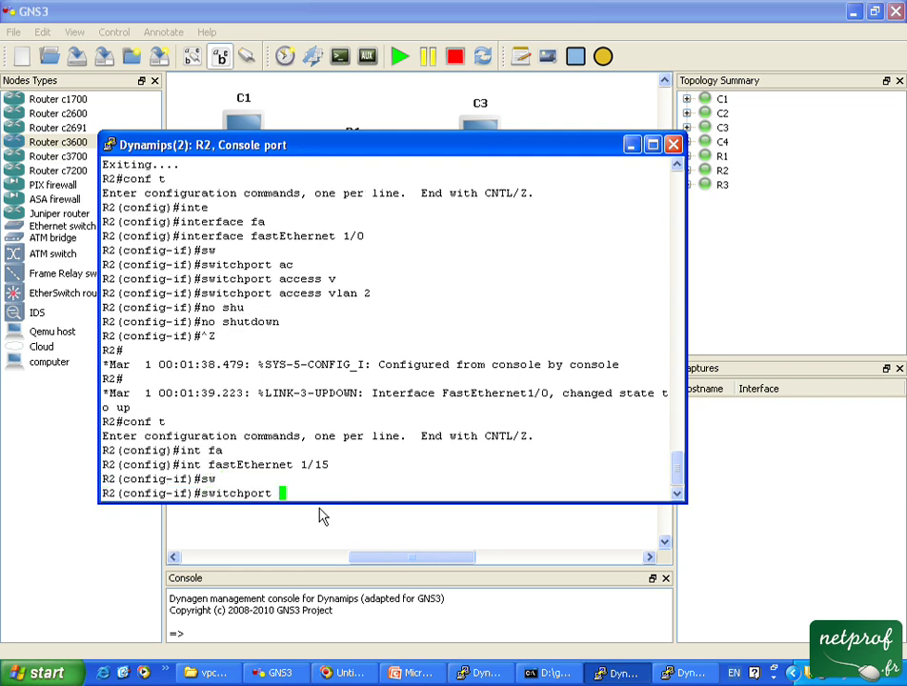
pyautogui.write('mo')
pyautogui.press('Tab')
pyautogui.write('tr')
pyautogui.press('Tab')
pyautogui.press('Return')
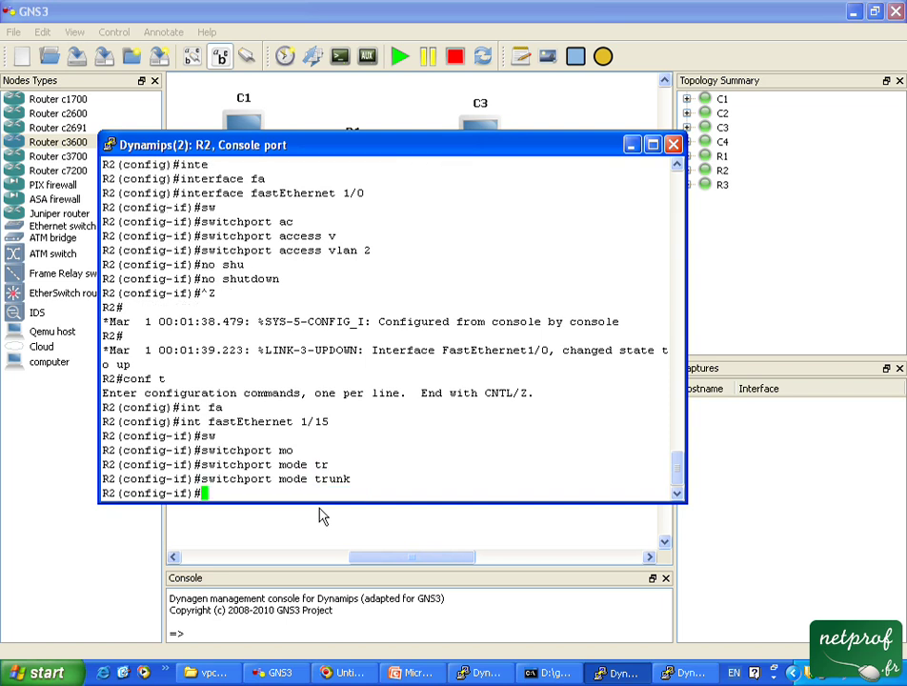
# Set the trunk encapsulation of R2's fastEthernet 1/15 to dot1q.
pyautogui.write('swi')
pyautogui.press('Tab')
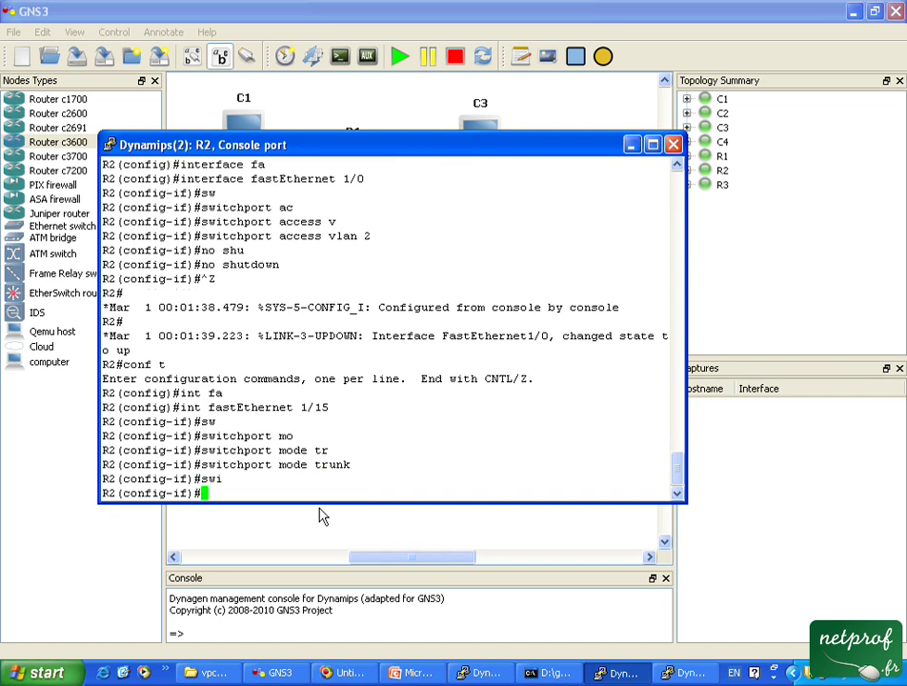
pyautogui.write('tr')
pyautogui.press('Tab')
pyautogui.write('enc')
pyautogui.press('Tab')
pyautogui.write('do')
pyautogui.press('Tab')
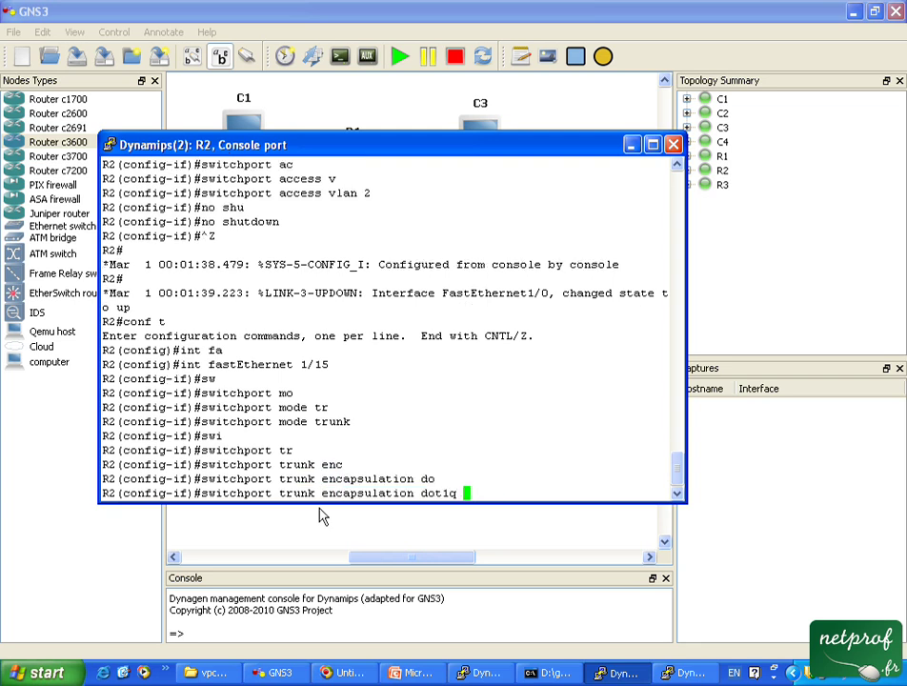
pyautogui.press('Return')
# Enable R2's fastEthernet 1/15 with no shut and leave configuration mode.
pyautogui.write('no s')
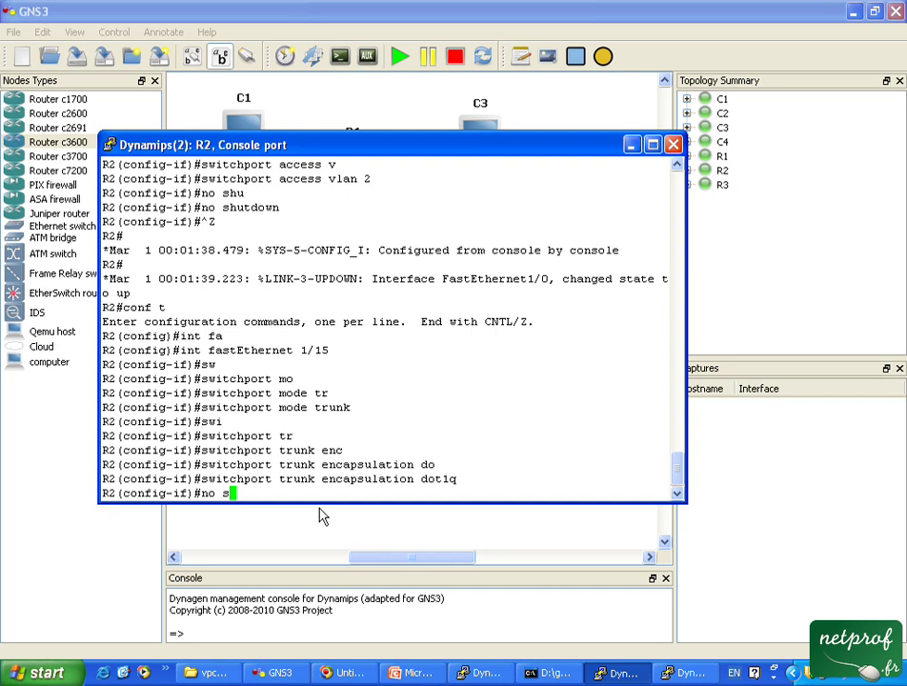
pyautogui.write('hut')
pyautogui.press('Return')
pyautogui.hotkey('ctrl', 'z')
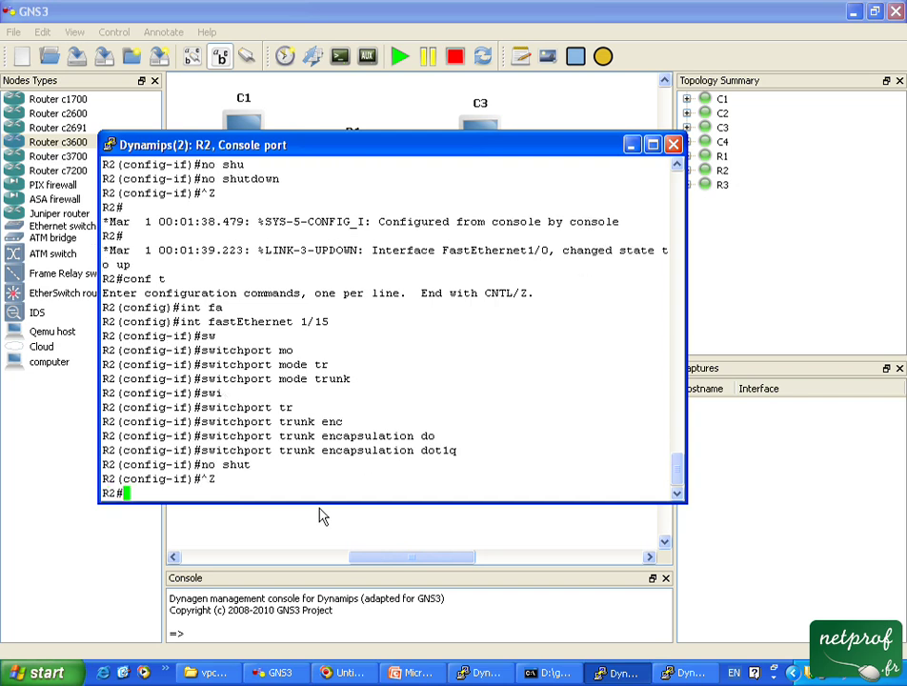
# Save R2's configuration to NVRAM with wr me, confirming the overwrite.
pyautogui.write('wr me')
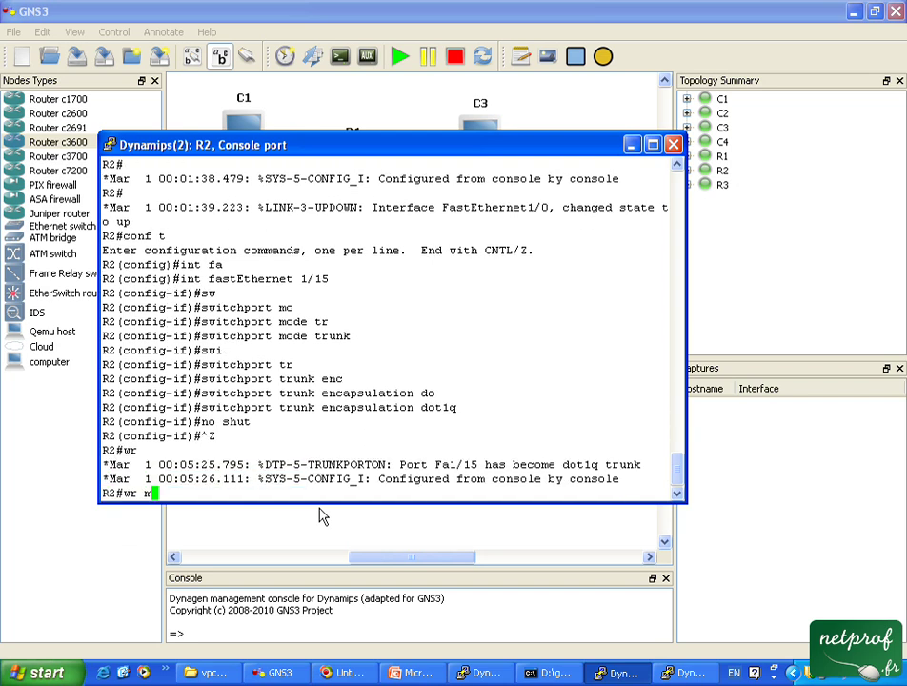
pyautogui.press('Return')
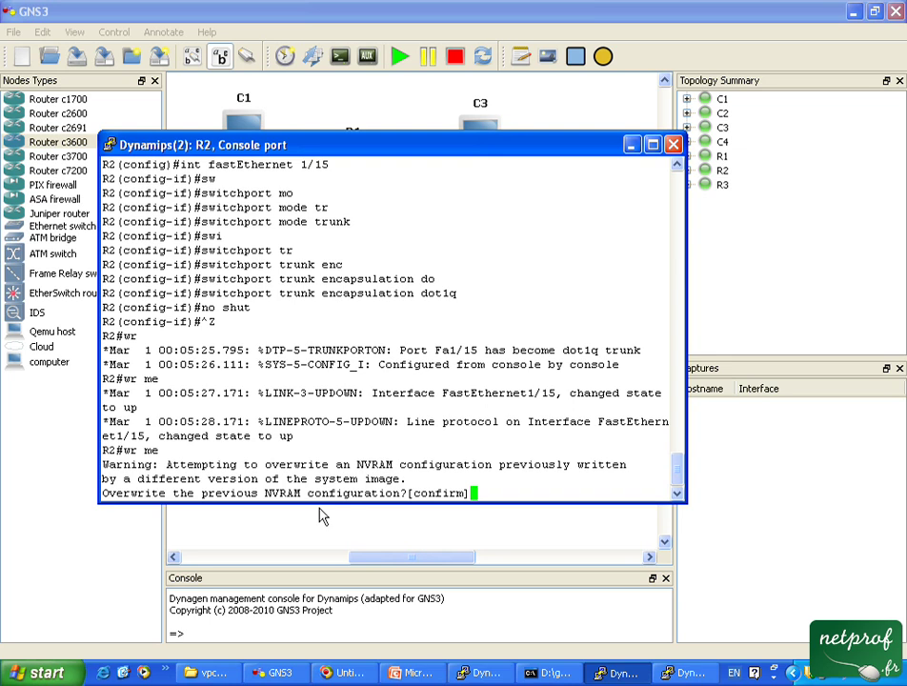
pyautogui.press('Return')
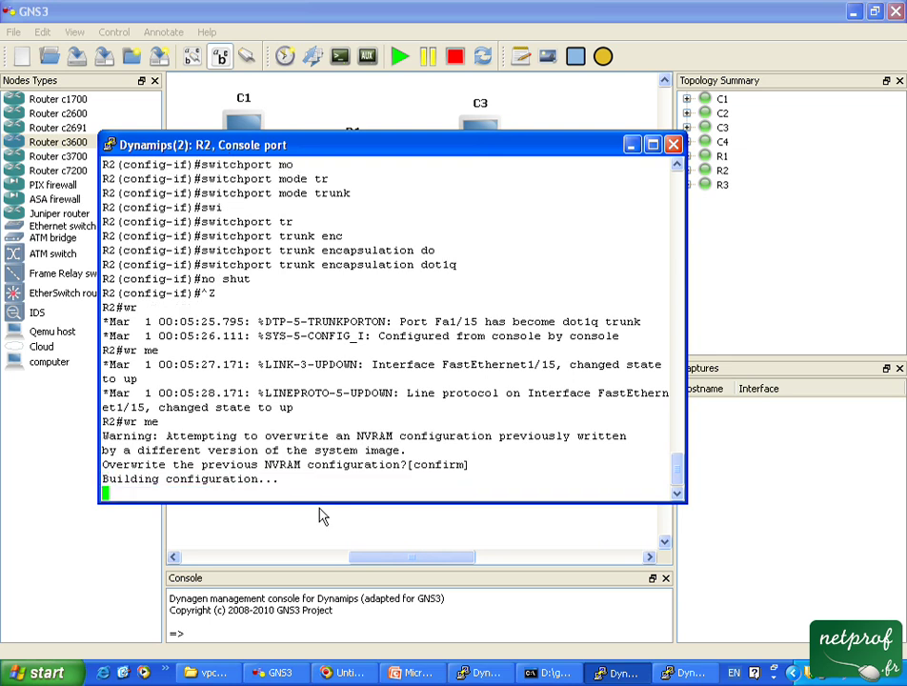
# In R3's console, enter global configuration mode and select interface fastEthernet 1/15.
pyautogui.click(689, 672)
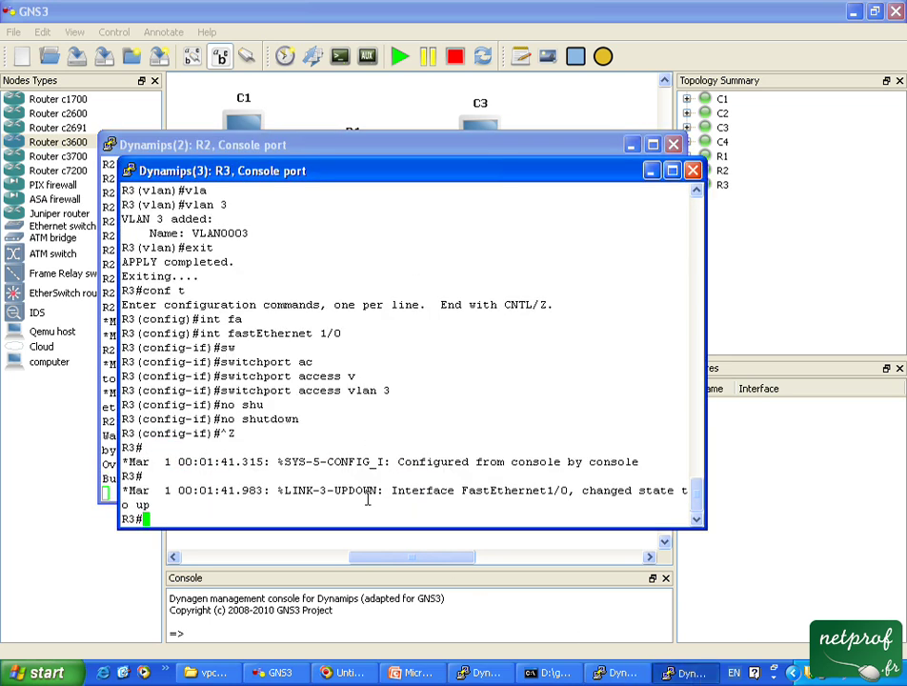
pyautogui.write('conf t')
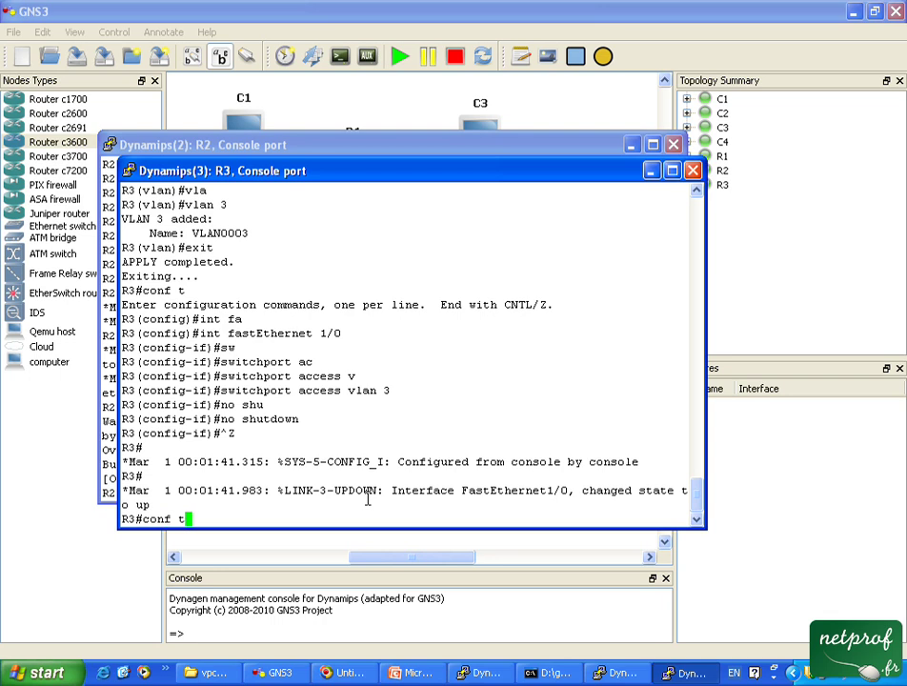
pyautogui.press('Return')
pyautogui.write('int fas')
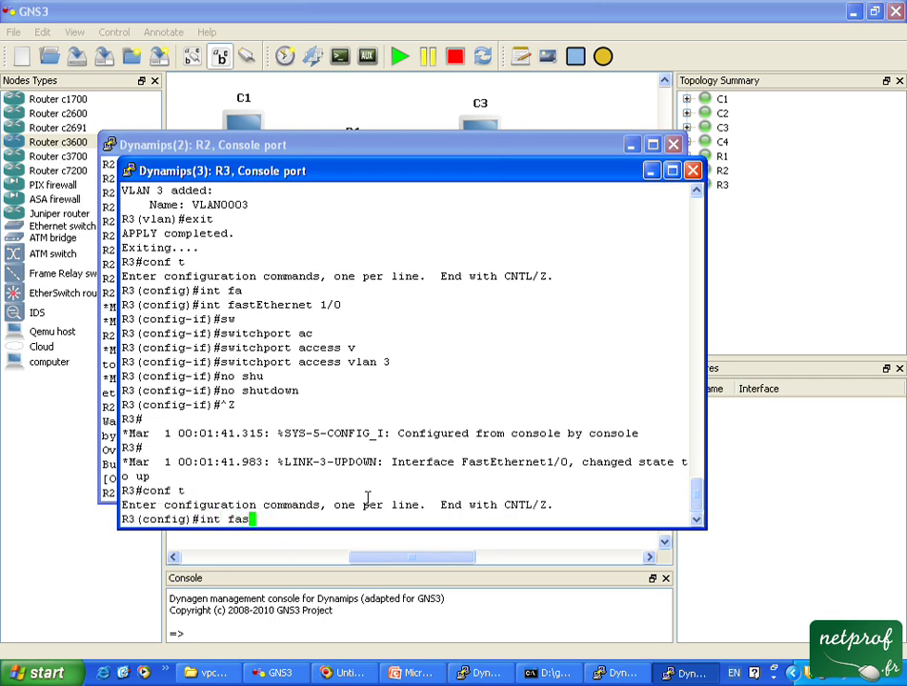
pyautogui.press('Tab')
pyautogui.write('1/15')
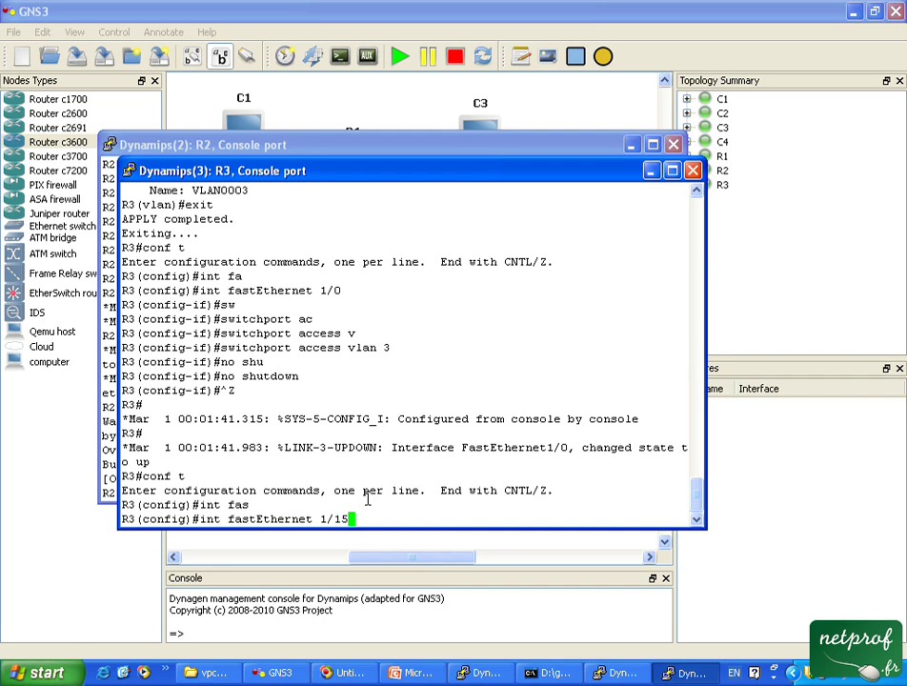
pyautogui.press('Return')
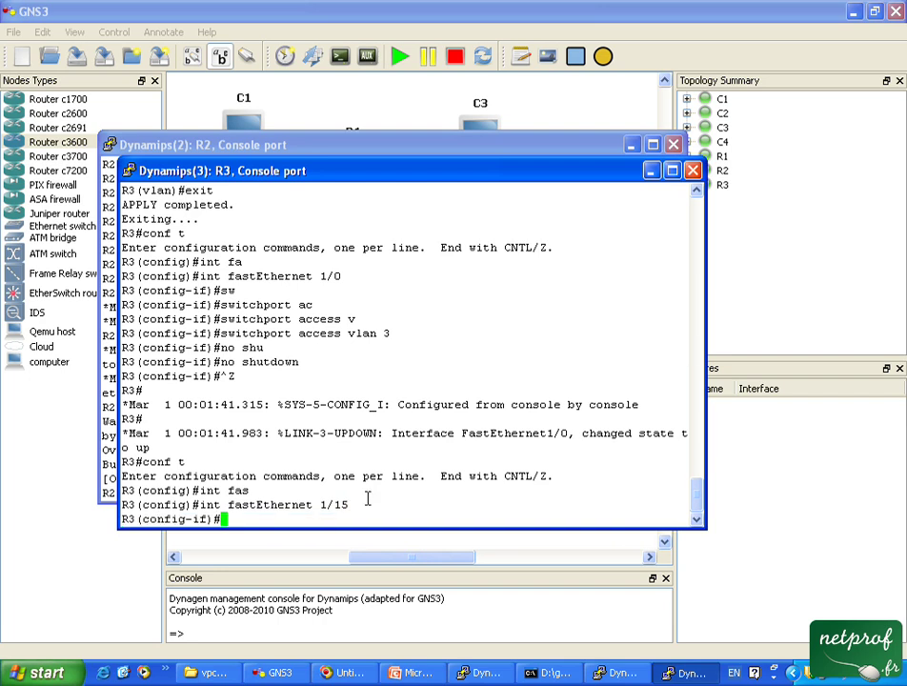
# Set R3's fastEthernet 1/15 to switchport mode trunk.
pyautogui.write('sw')
pyautogui.press('Tab')
pyautogui.write('mod')
pyautogui.press('Tab')
pyautogui.write('tr')
pyautogui.press('Tab')
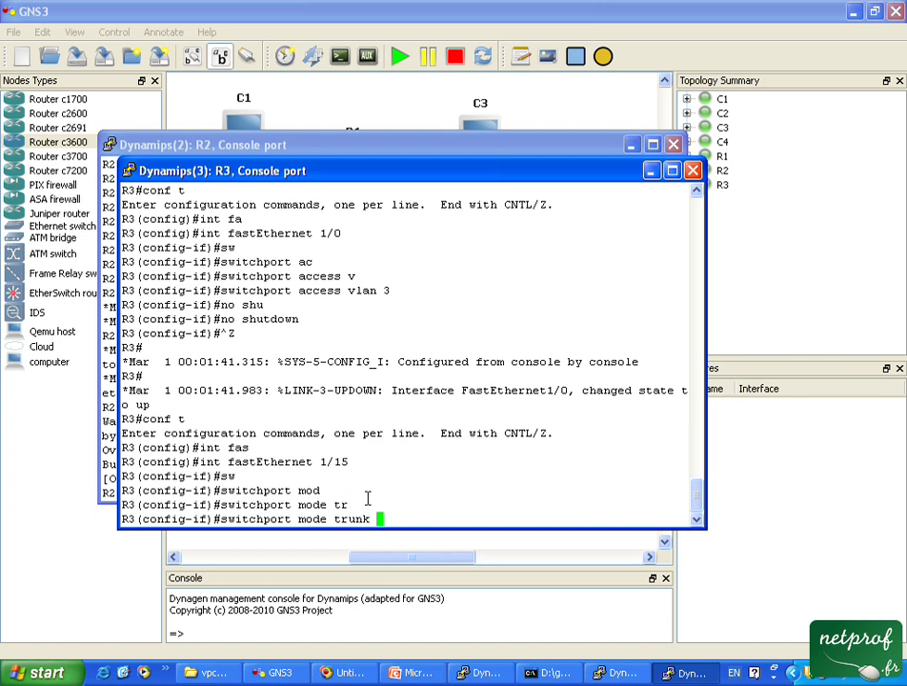
pyautogui.press('Return')
# Set the trunk encapsulation of R3's fastEthernet 1/15 to dot1q.
pyautogui.write('sw')
pyautogui.press('Tab')
pyautogui.write('tr')
pyautogui.press('Tab')
pyautogui.write('e')
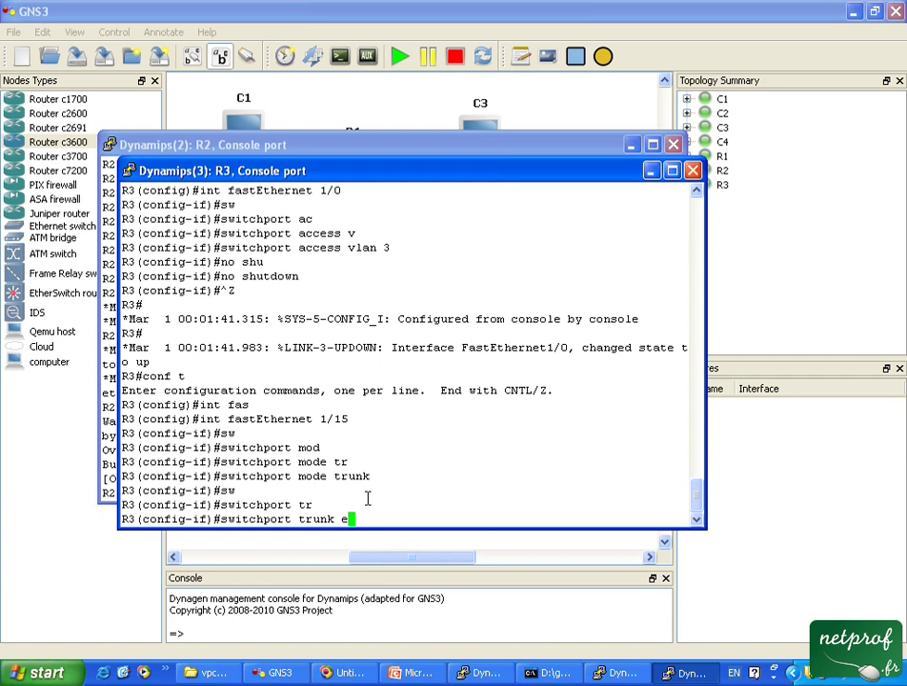
pyautogui.write('n')
pyautogui.press('Tab')
pyautogui.write('do')
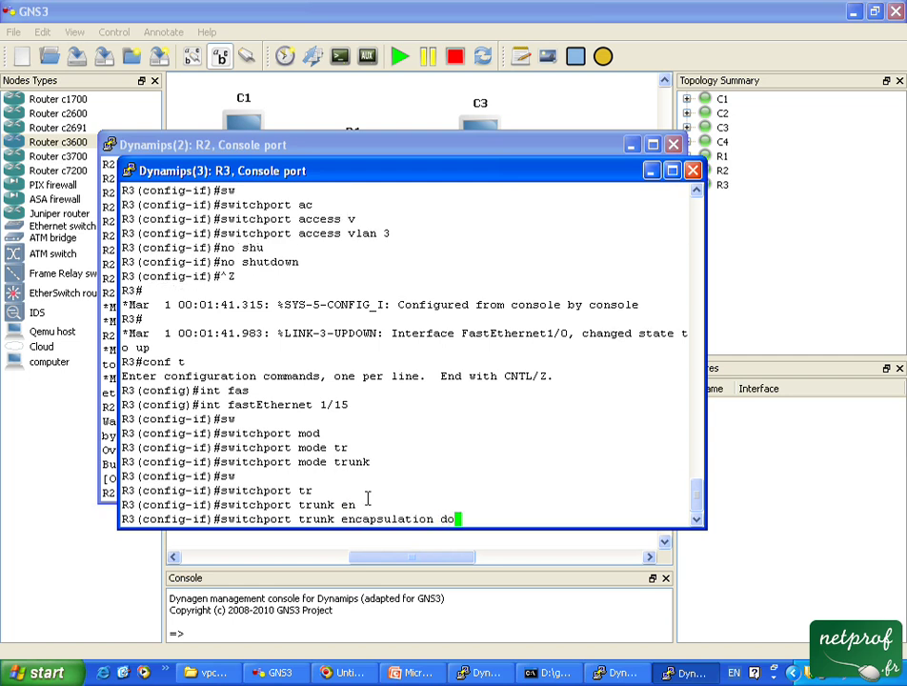
pyautogui.press('Tab')
pyautogui.press('Return')
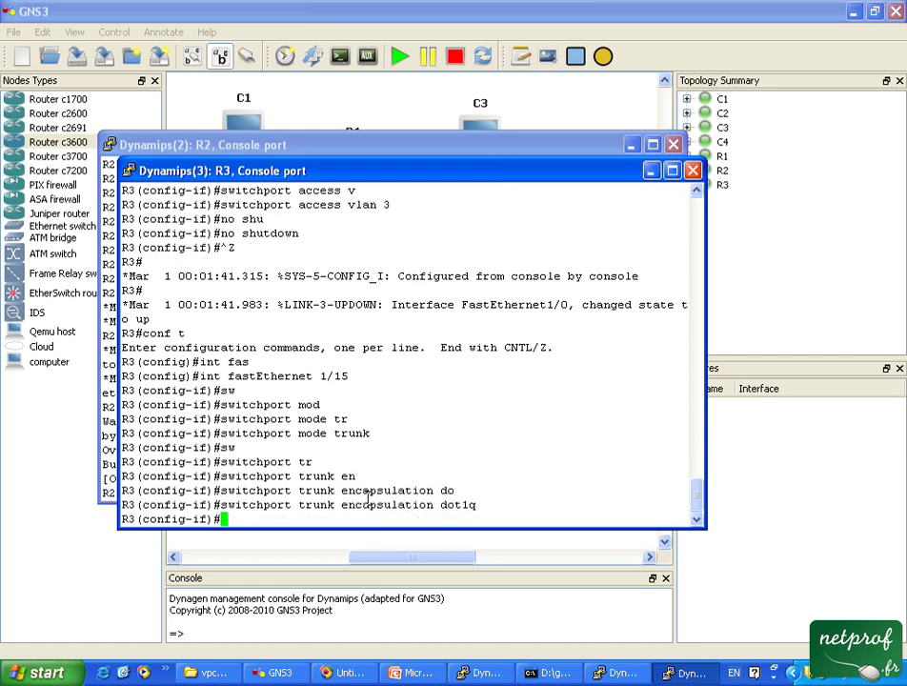
# Enable R3's fastEthernet 1/15 with no shut and leave configuration mode.
pyautogui.write('no shut')
pyautogui.press('Return')
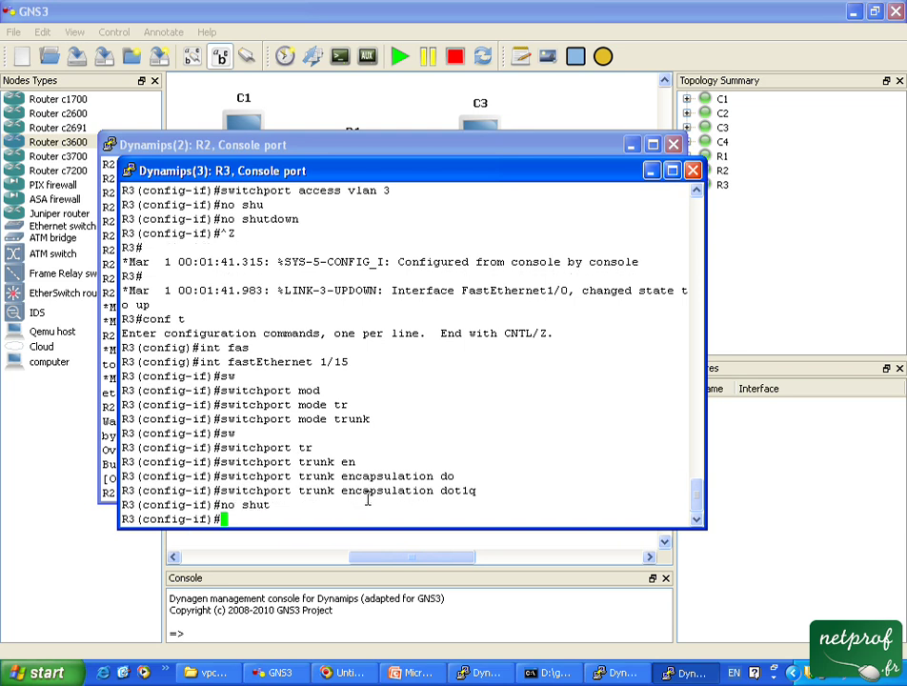
pyautogui.hotkey('ctrl', 'z')
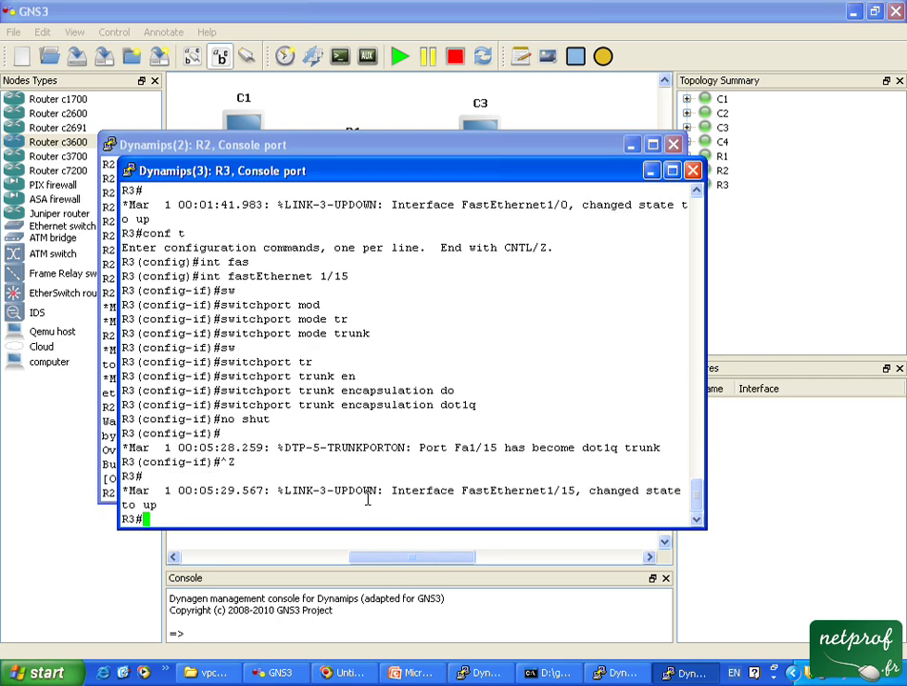
# Display the interface status of fastEthernet 1/15 in R3's console with the show interfaces command.
pyautogui.press('Return')
pyautogui.press('Return')
pyautogui.press('Return')
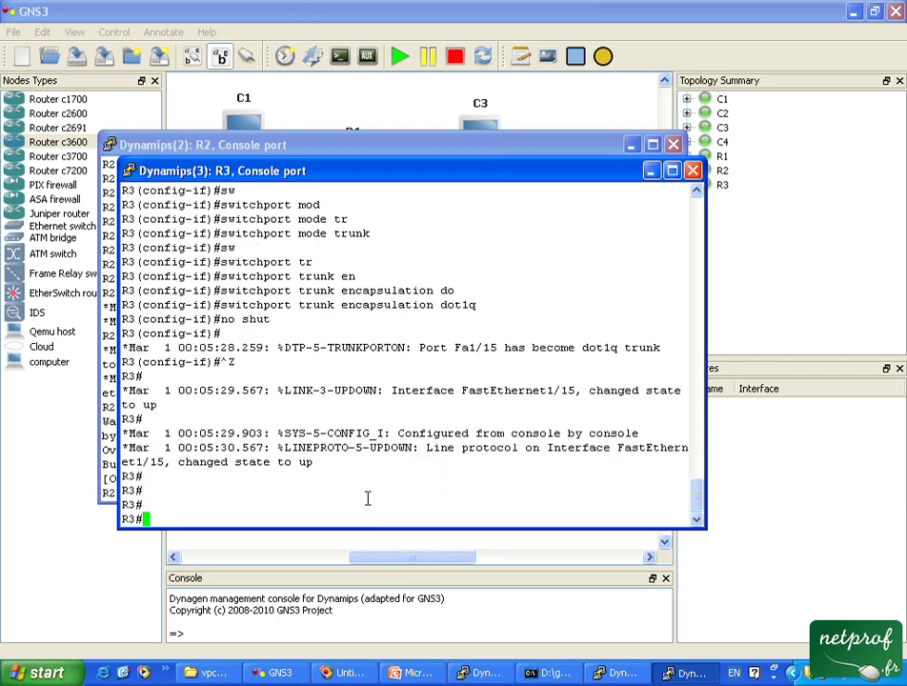
pyautogui.write('sho inte')
pyautogui.press('Tab')
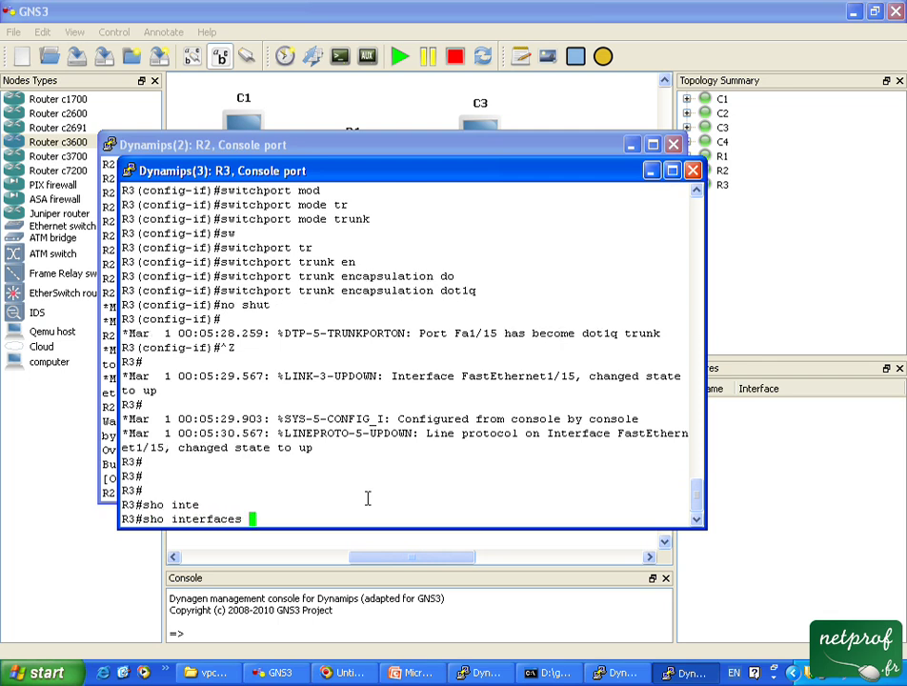
pyautogui.write('fa')
pyautogui.press('Tab')
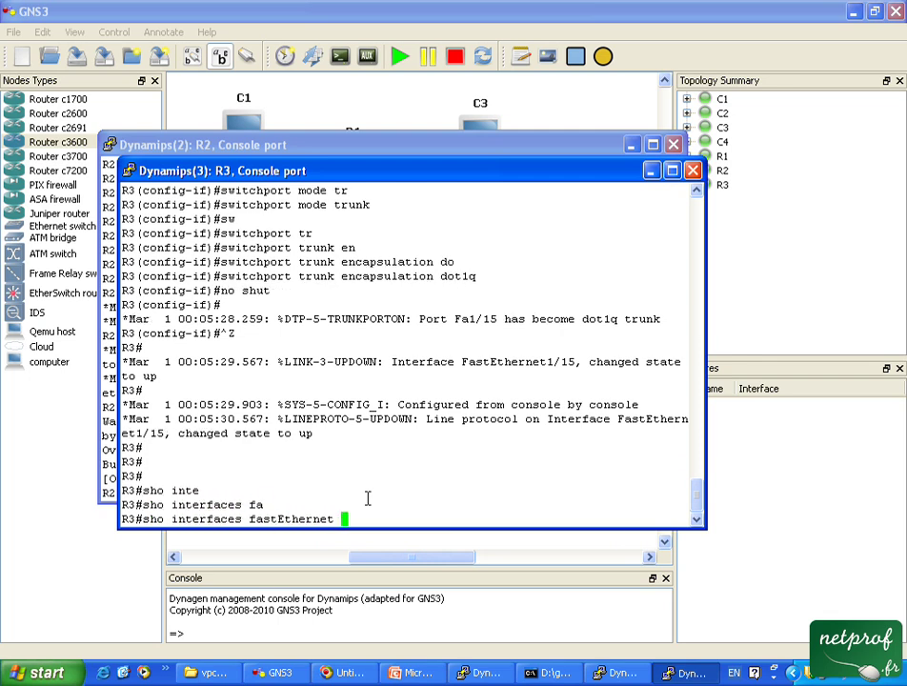
pyautogui.write('1/15')
pyautogui.press('Return')
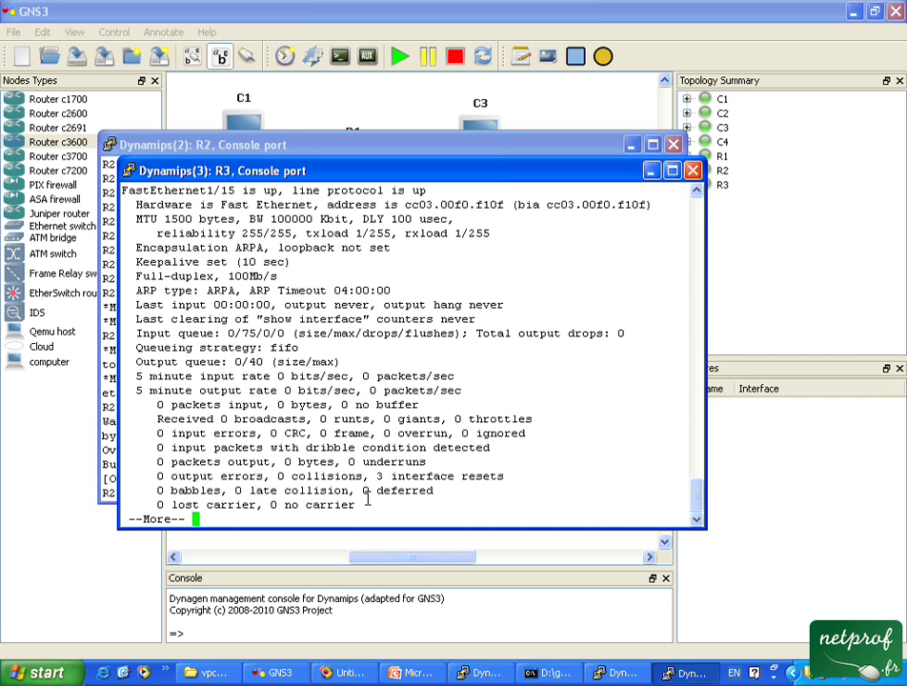
# Display the switchport settings of R3's fastEthernet 1/15 to check its trunk mode and encapsulation.
pyautogui.press('q')
pyautogui.press('Up')
pyautogui.write('sw')
pyautogui.press('Tab')
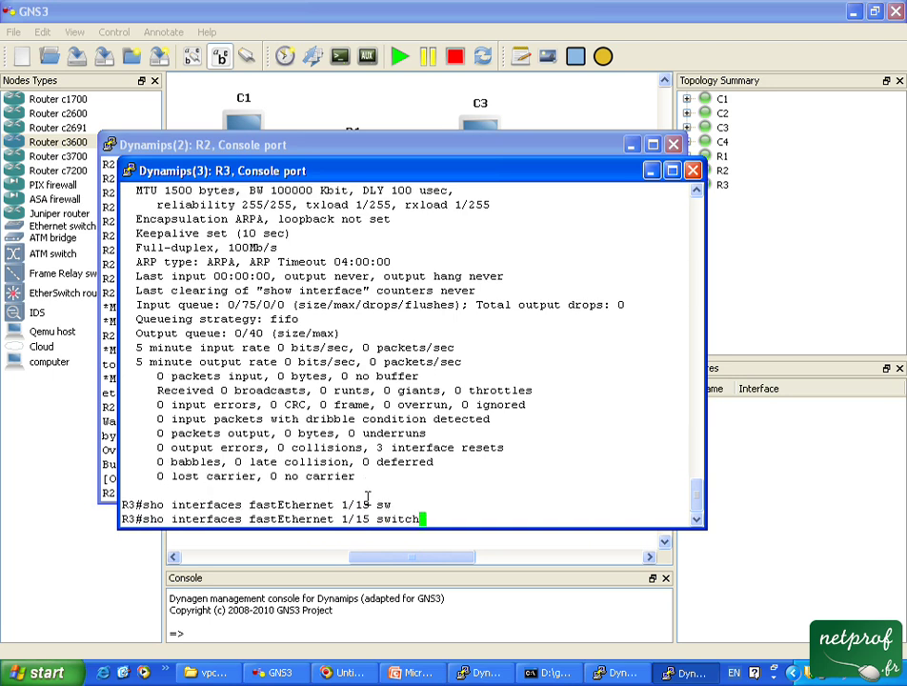
pyautogui.write('p')
pyautogui.press('Tab')
pyautogui.press('Return')
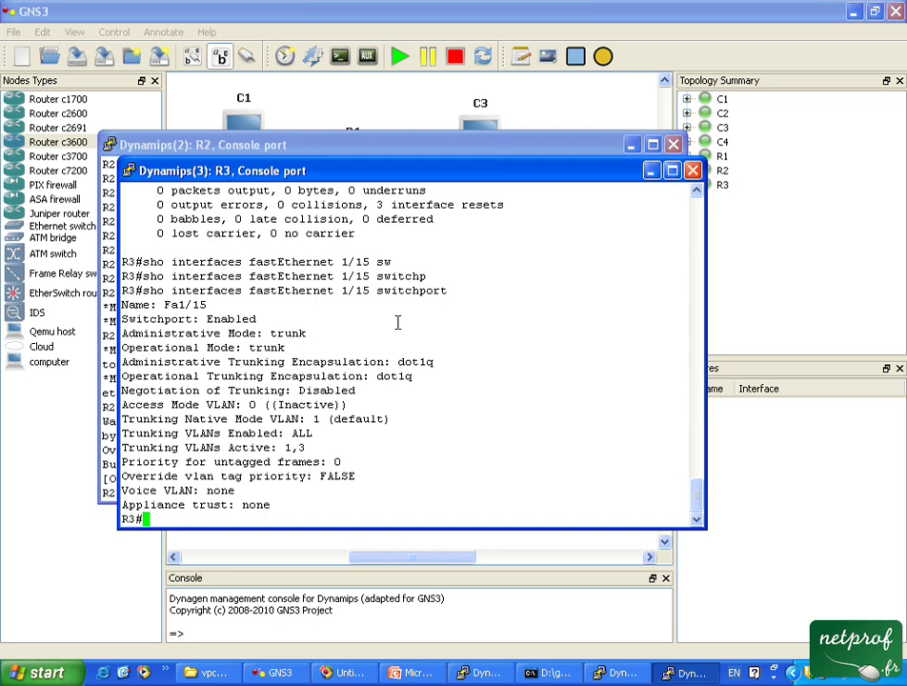
# Switch to R2's console and show the interface status of its fastEthernet 1/15.
pyautogui.click(477, 155)
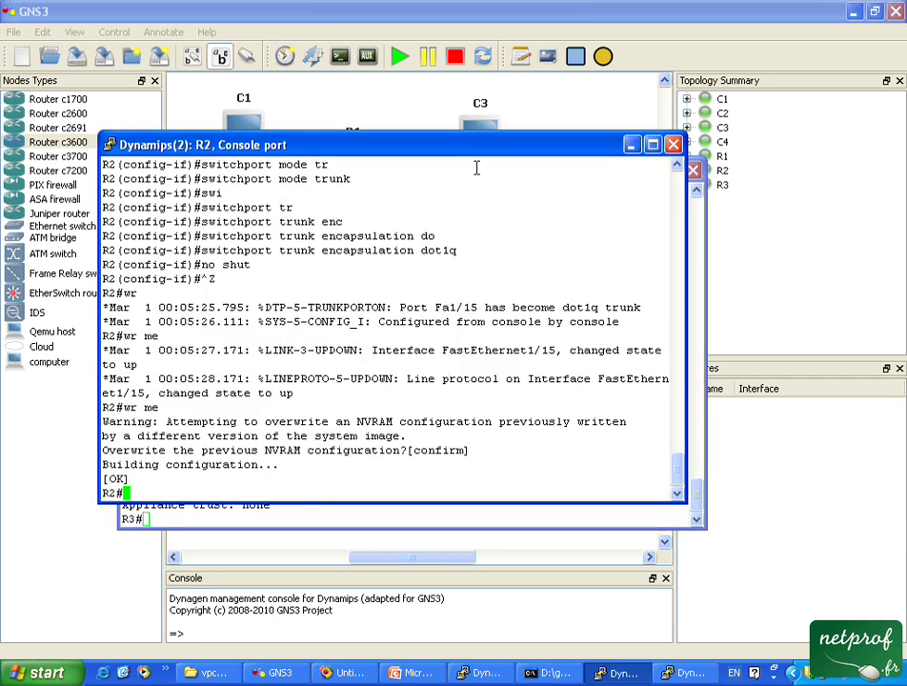
pyautogui.write('sho int fas')
pyautogui.press('Tab')
pyautogui.write('1/15')
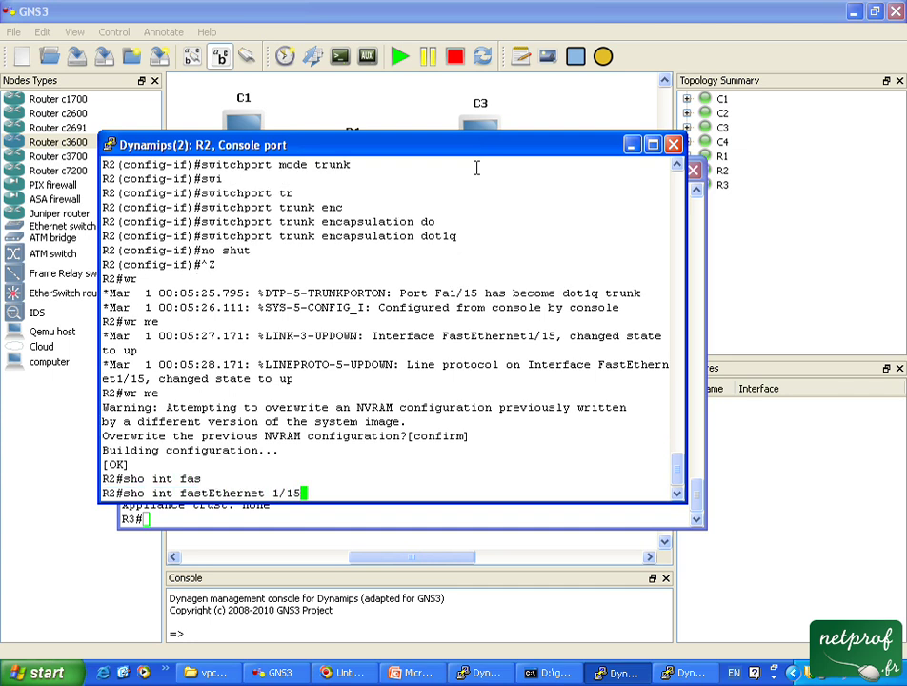
pyautogui.press('Return')
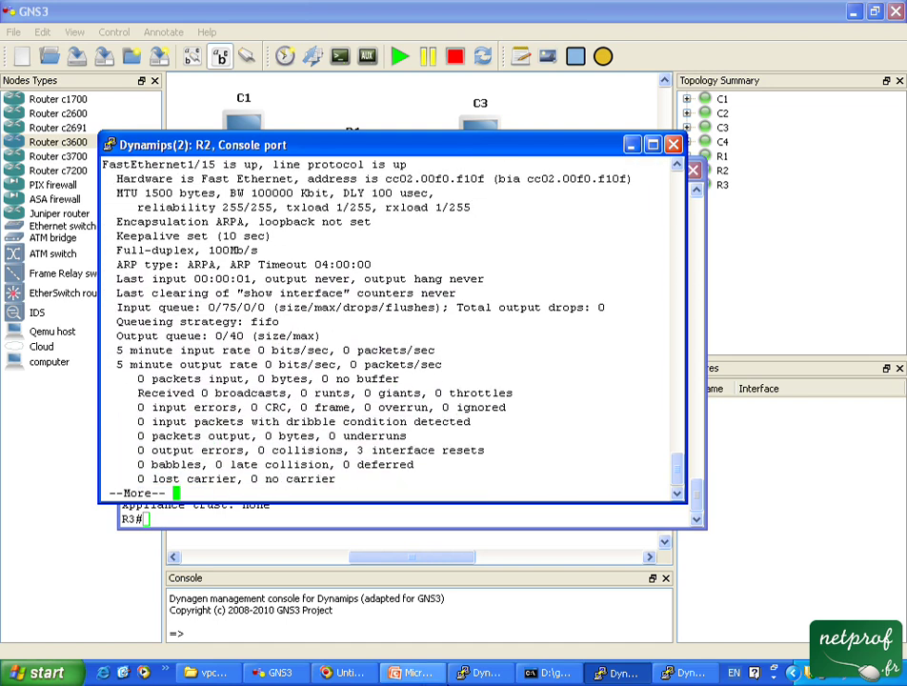
# Switch to R1's console and show the interface status of its fastEthernet 1/14.
pyautogui.click(481, 672)
pyautogui.write('sho int fas')
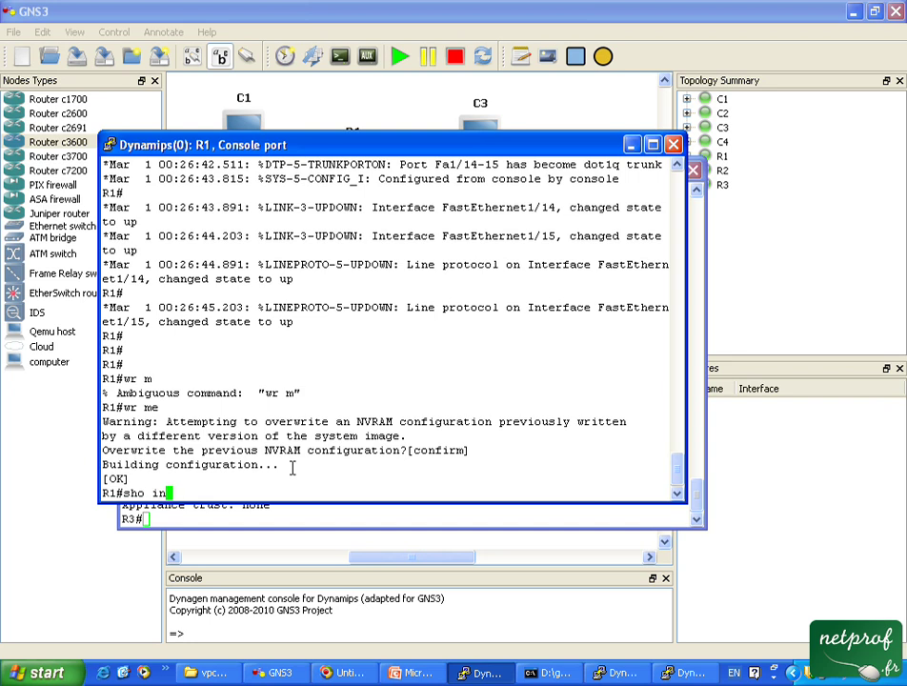
pyautogui.press('Tab')
pyautogui.write('1/14')
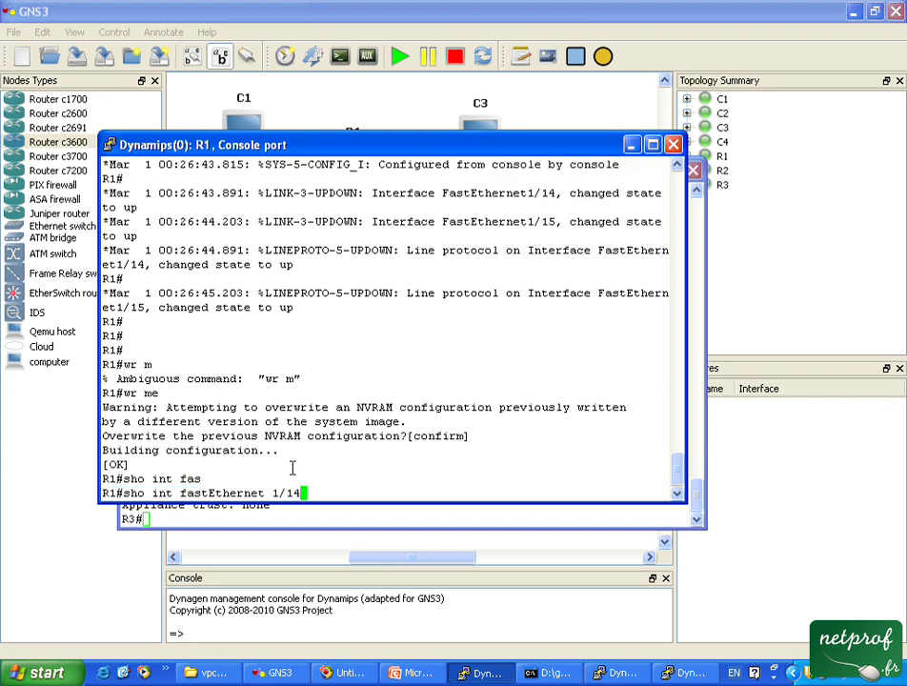
pyautogui.press('Return')
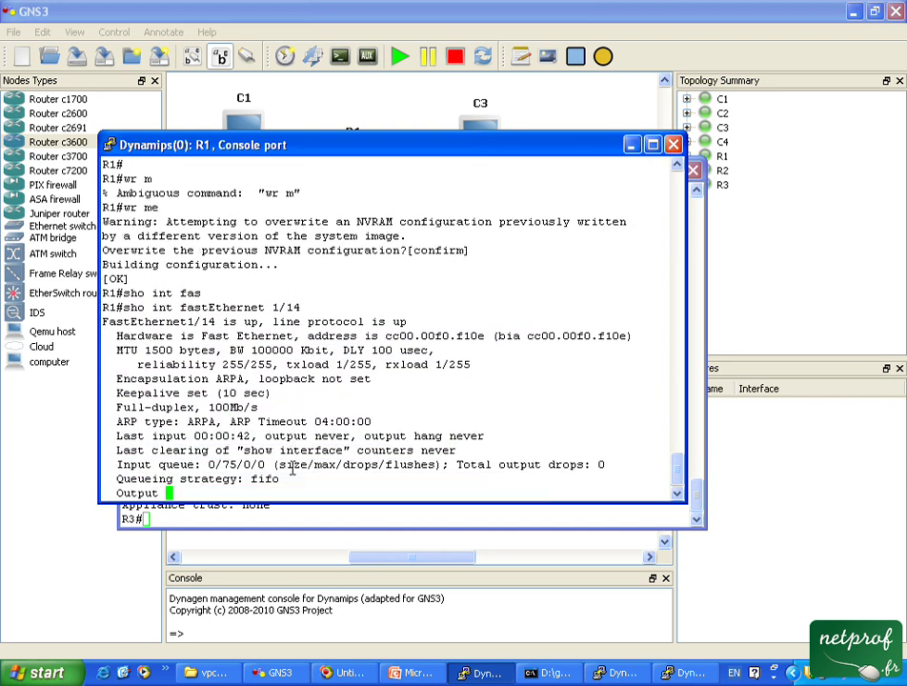
pyautogui.press('space')
# Rerun the interface status command on R1 for fastEthernet 1/15.
pyautogui.press('Up')
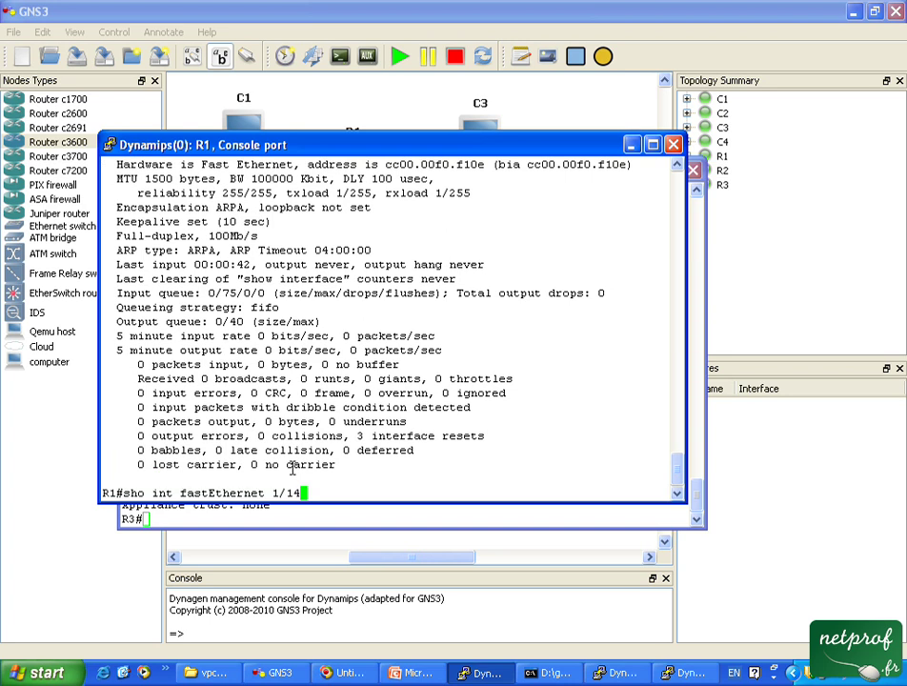
pyautogui.press('BackSpace')
pyautogui.write('5')
pyautogui.press('Return')
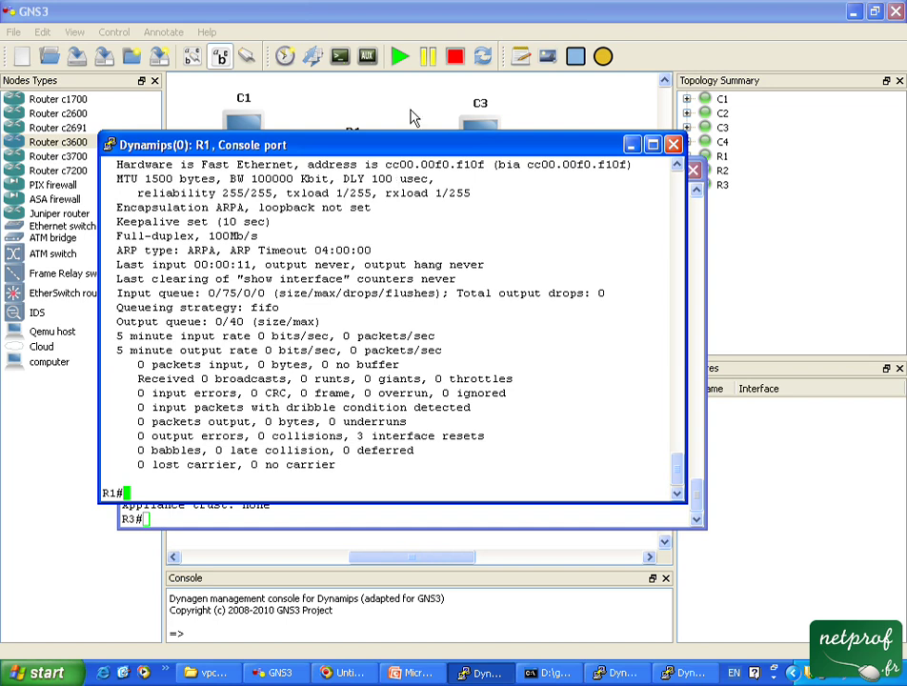
# Minimize the R1, R2 and R3 consoles and read lab tasks 9 and 10 on slide 3 of the PowerPoint file.
pyautogui.click(631, 145)
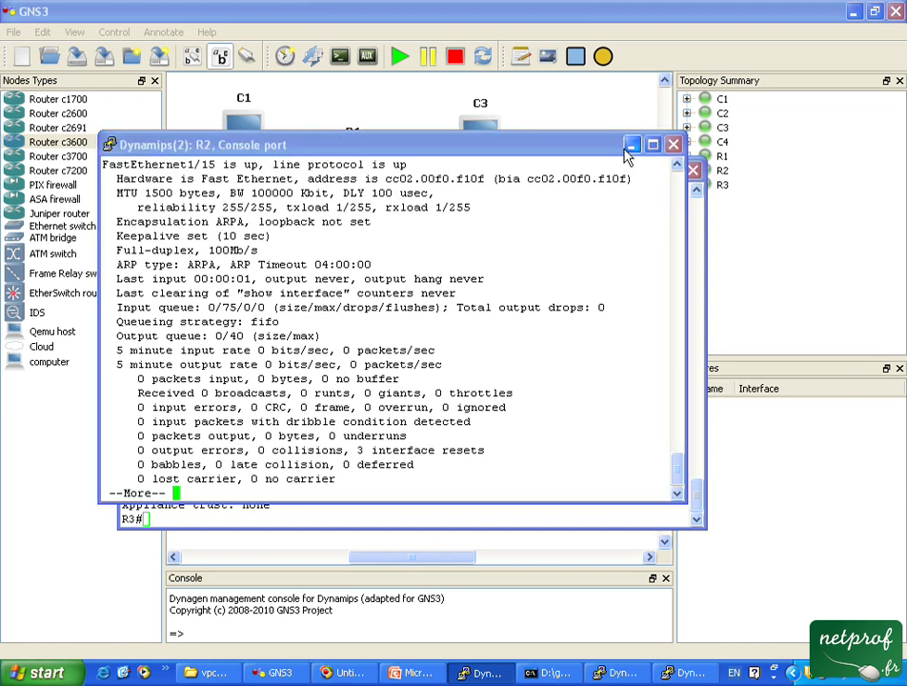
pyautogui.click(630, 145)
pyautogui.click(653, 172)
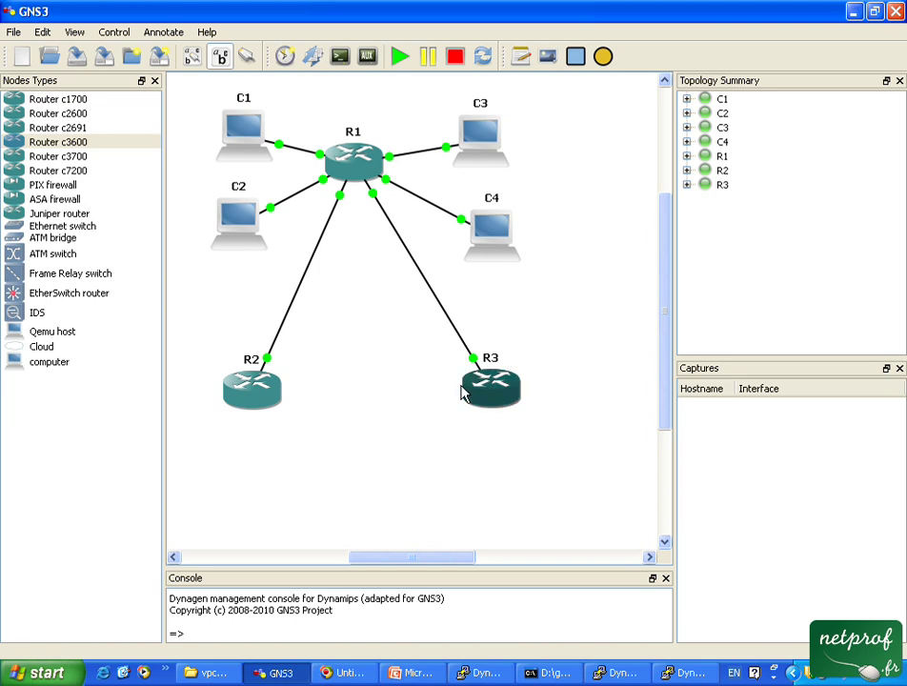
pyautogui.click(412, 675)
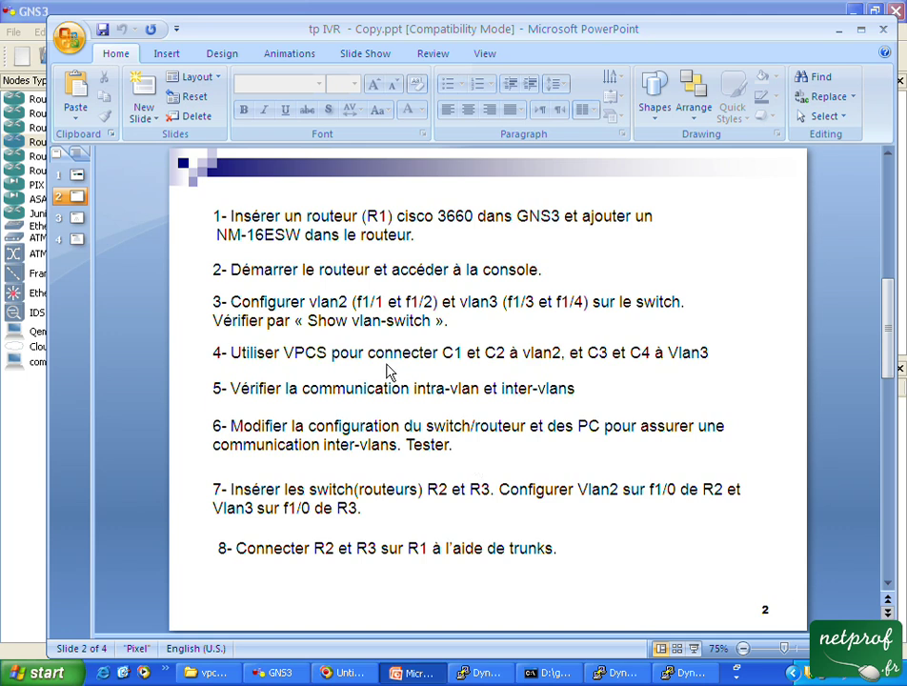
pyautogui.scroll(-1, 262, 276)
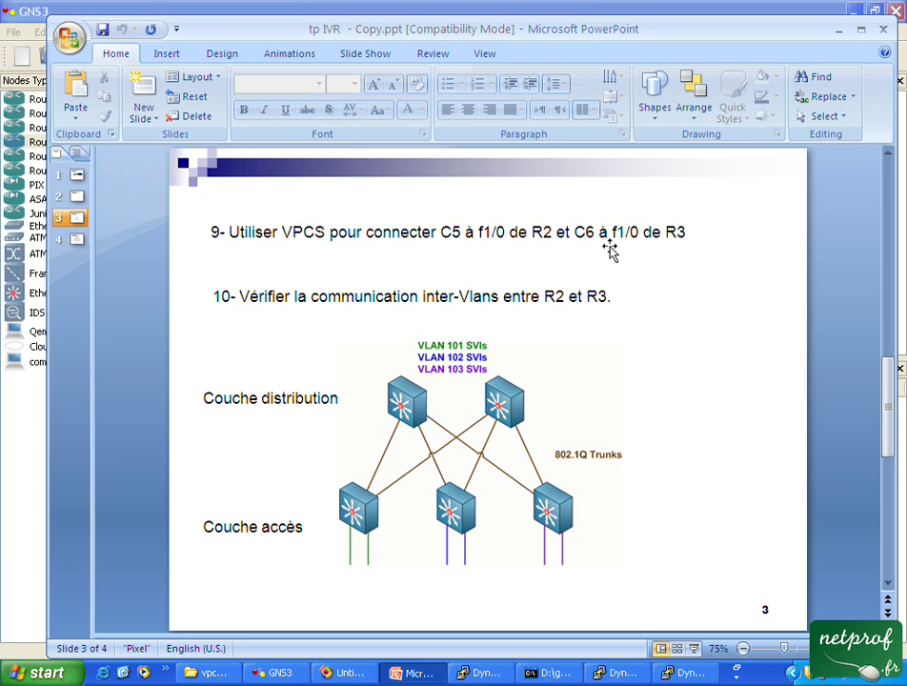
# Return to GNS3 and place two computers in the topology, one below R2 and one below R3.
pyautogui.click(281, 674)
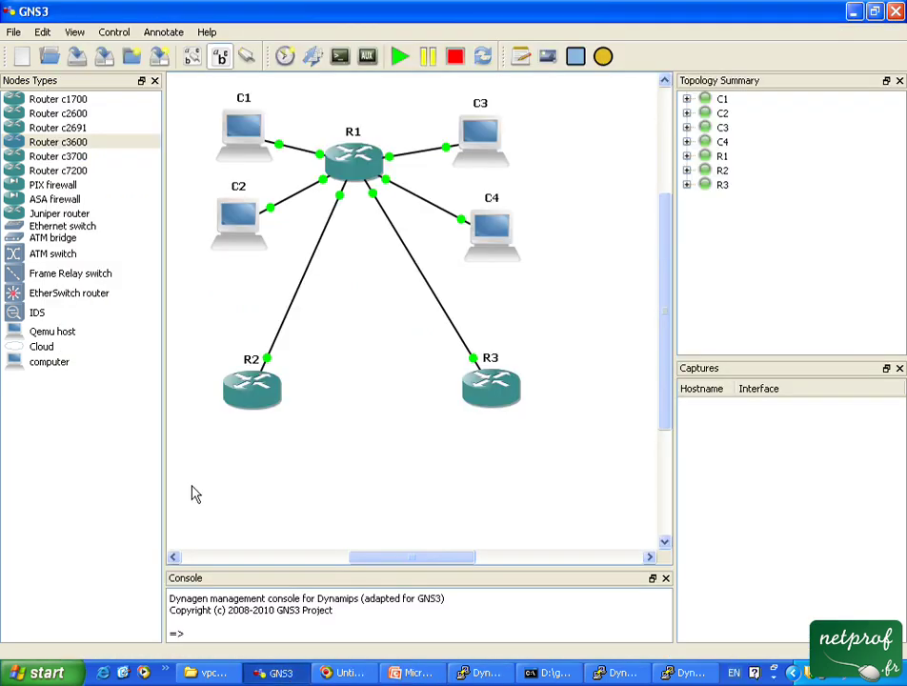
pyautogui.moveTo(38, 367); pyautogui.dragTo(253, 485)
pyautogui.moveTo(61, 370); pyautogui.dragTo(514, 488)
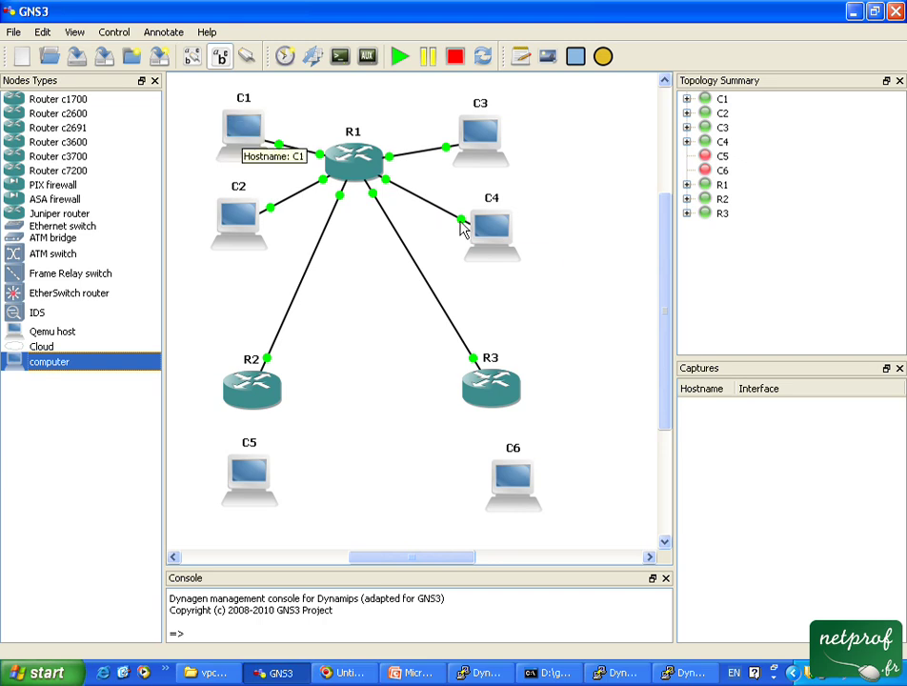
# Check C4's UDP connection, and add a UDP NIO to C5 with local port 30004, remote host 127.0.0.1 and remote port 20004.
pyautogui.click(686, 142)
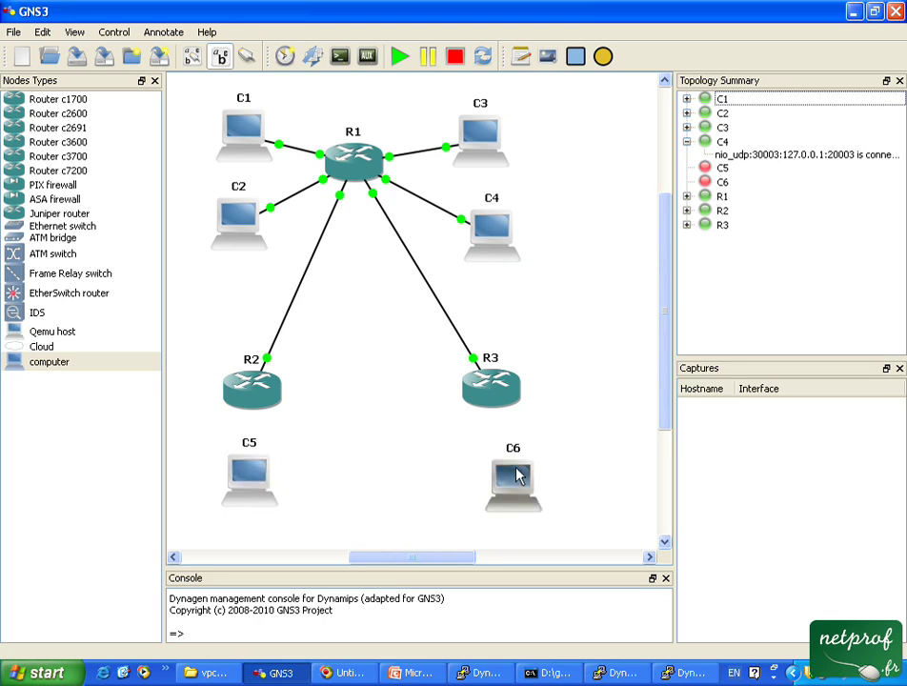
pyautogui.rightClick(247, 476)
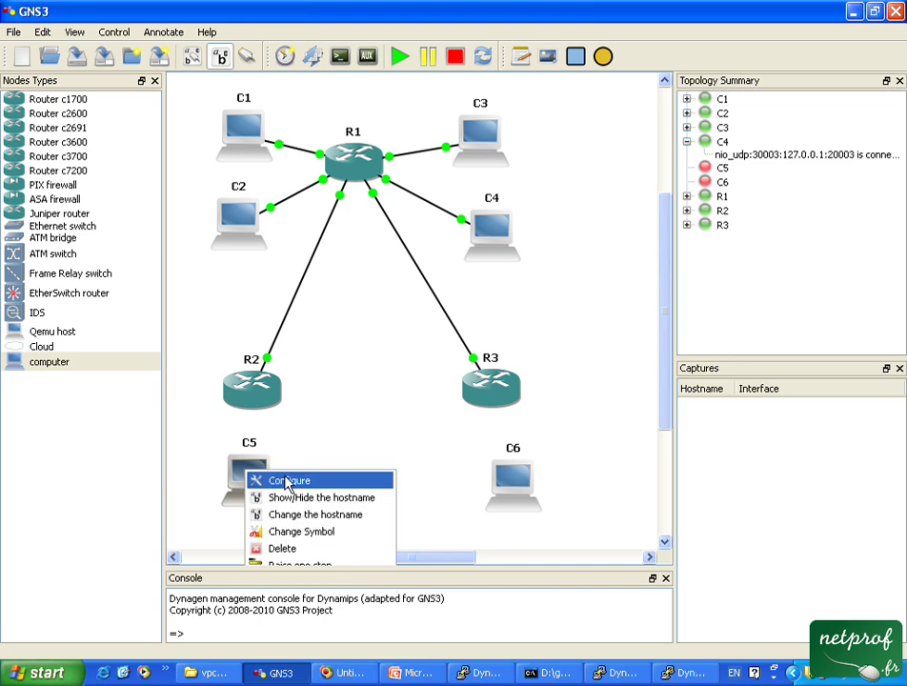
pyautogui.click(286, 481)
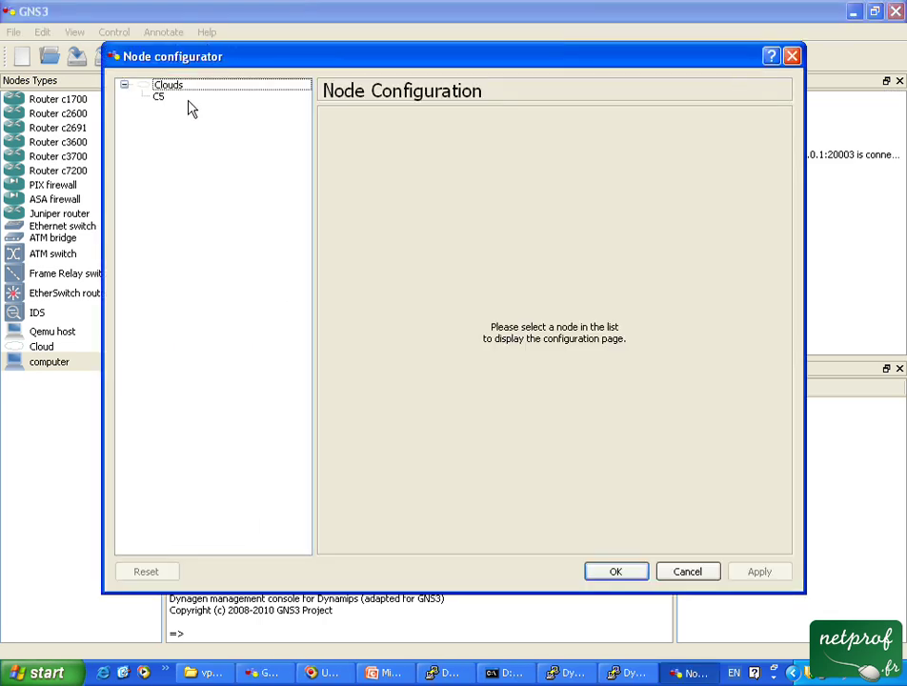
pyautogui.click(169, 96)
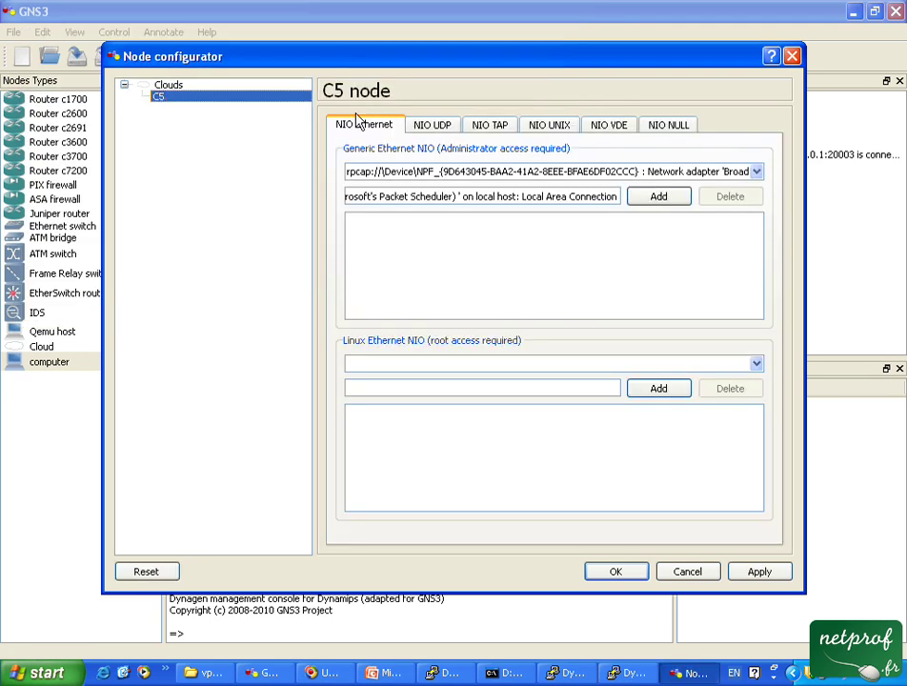
pyautogui.click(418, 130)
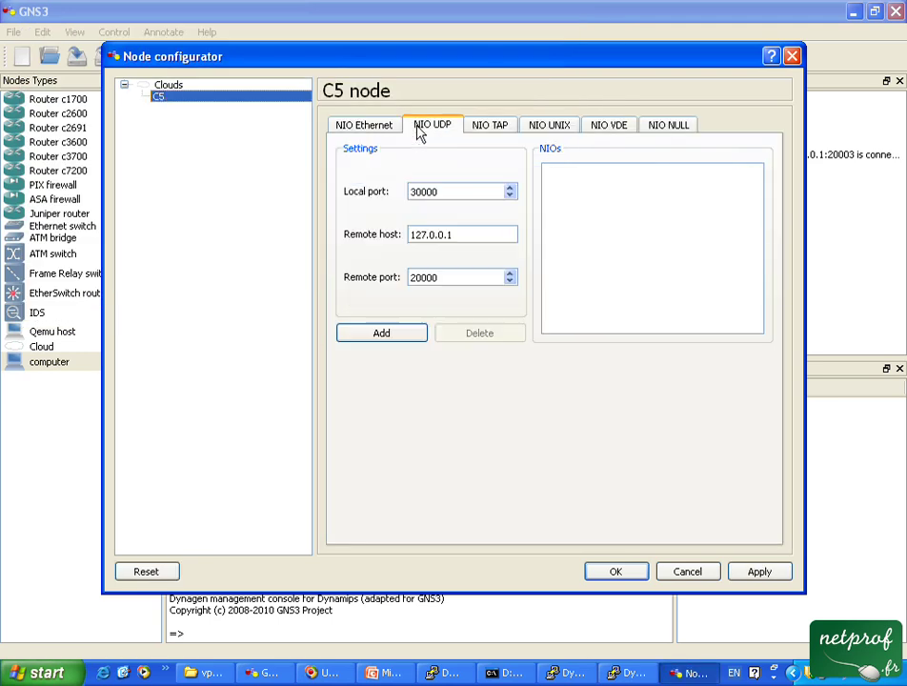
pyautogui.doubleClick(510, 188)
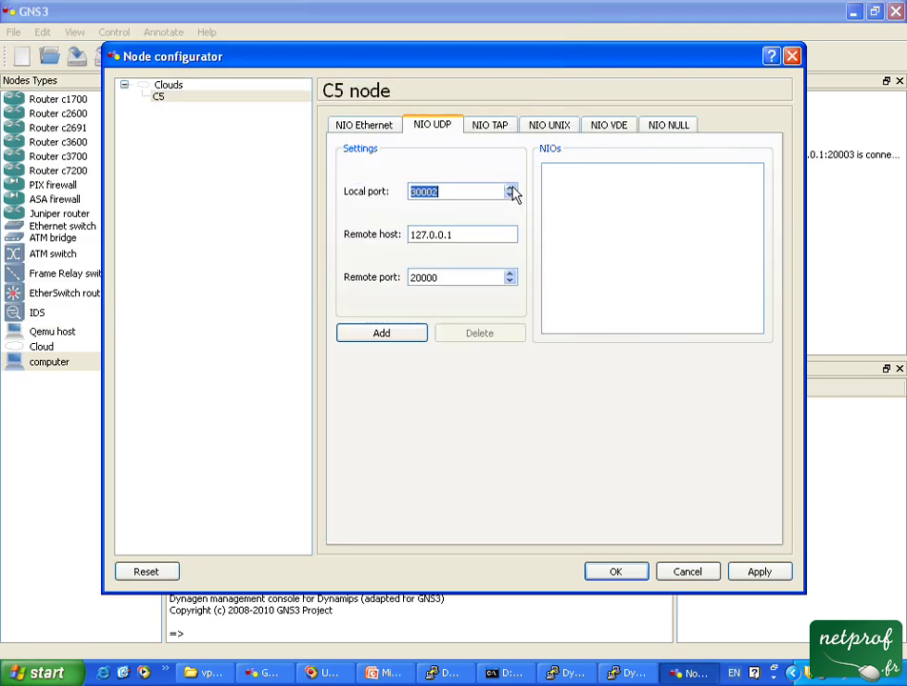
pyautogui.click(510, 274)
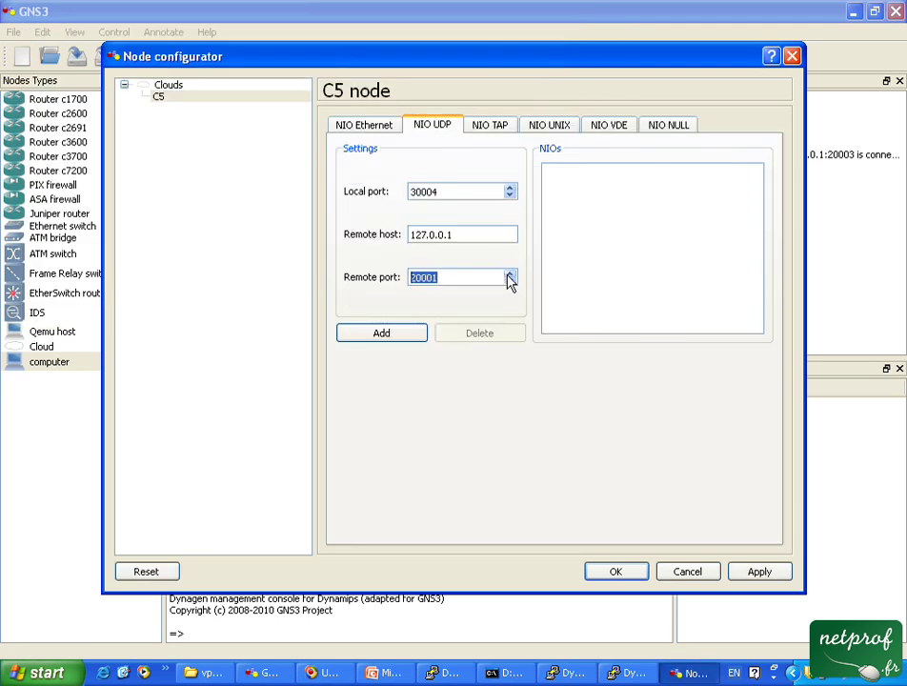
pyautogui.click(416, 336)
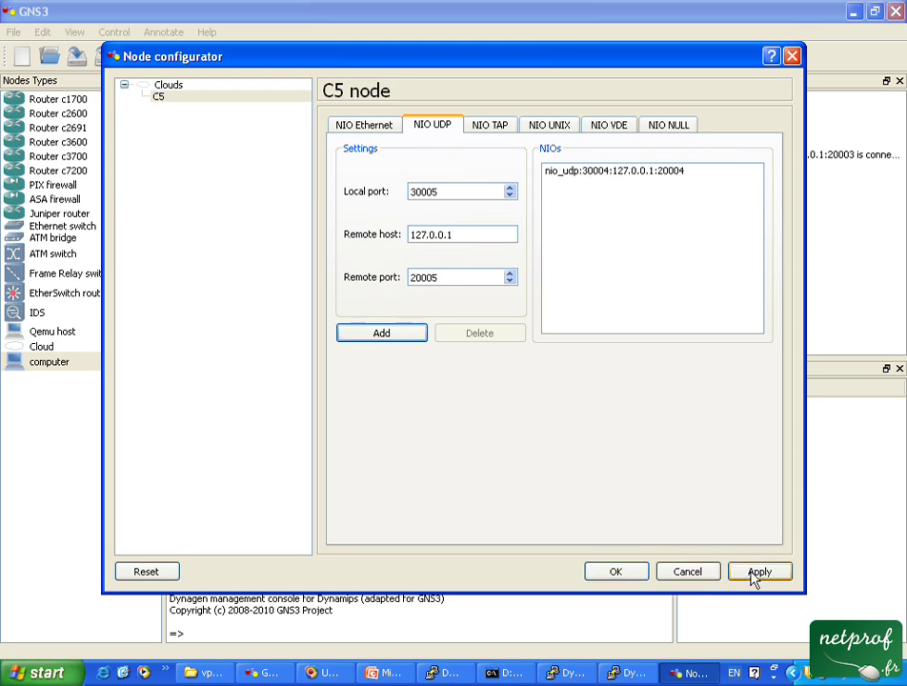
pyautogui.click(634, 571)
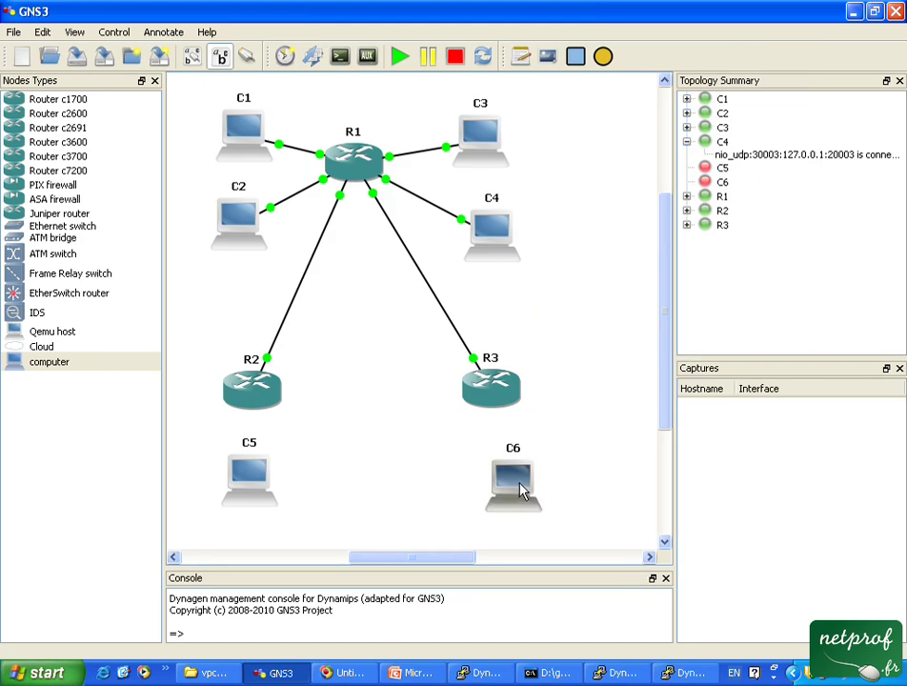
# Configure C6 with a UDP NIO using local port 30005, remote host 127.0.0.1 and the corresponding remote port.
pyautogui.rightClick(520, 488)
pyautogui.click(533, 487)
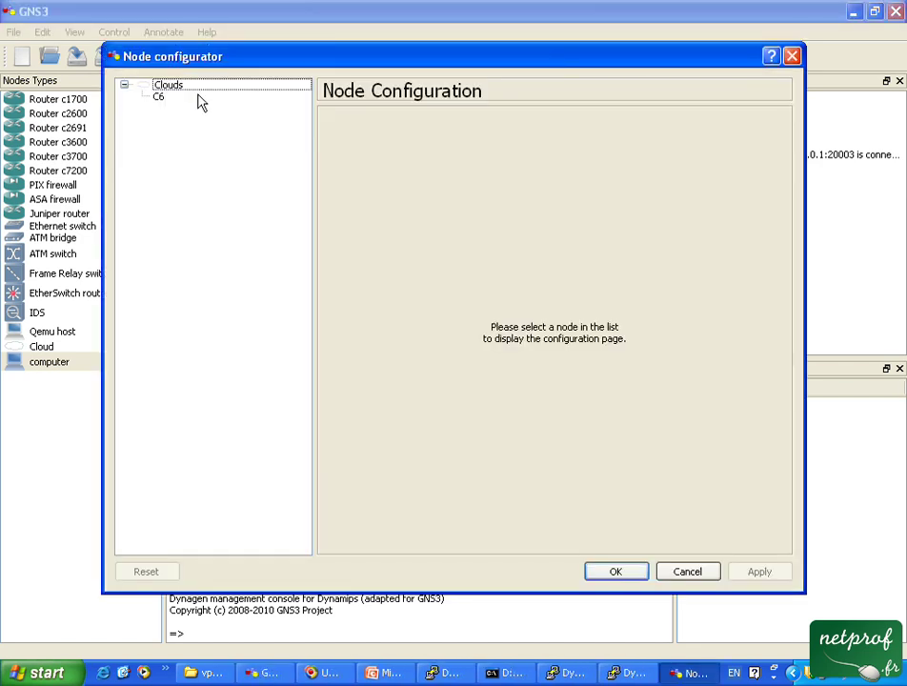
pyautogui.click(198, 96)
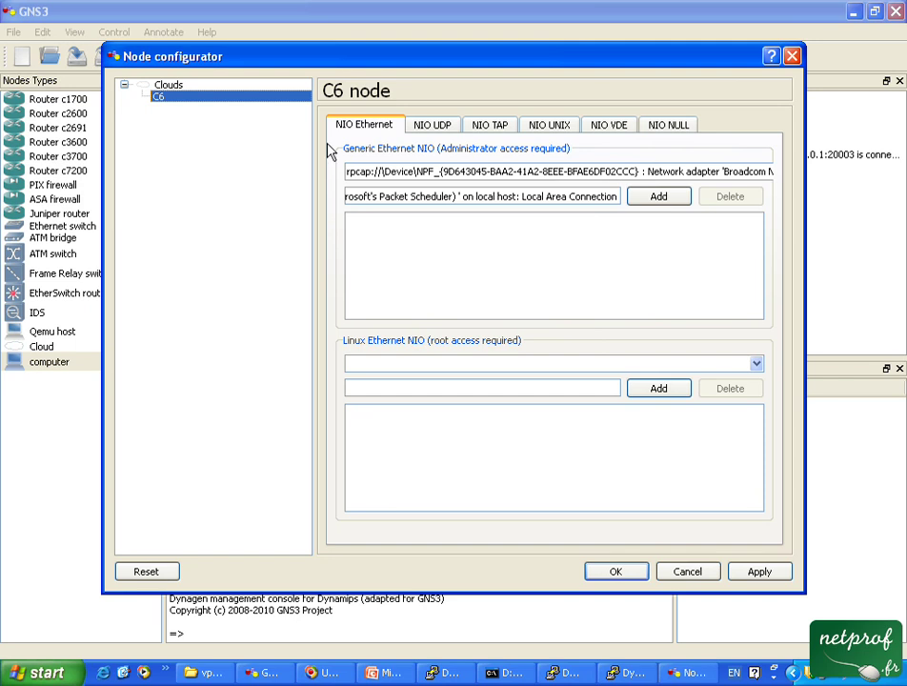
pyautogui.click(443, 127)
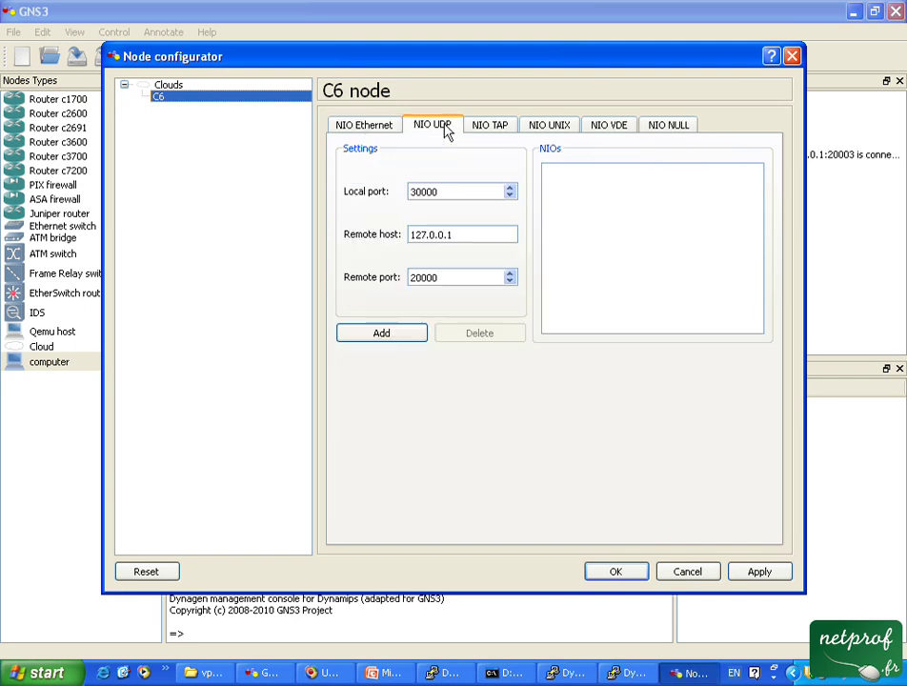
pyautogui.click(509, 188)
pyautogui.click(510, 187)
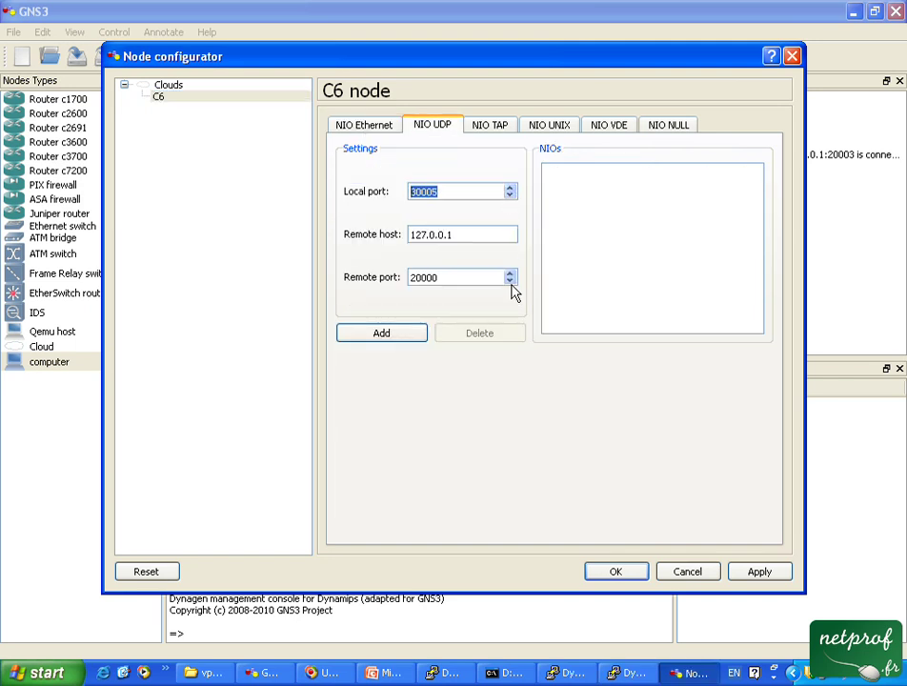
pyautogui.click(510, 273)
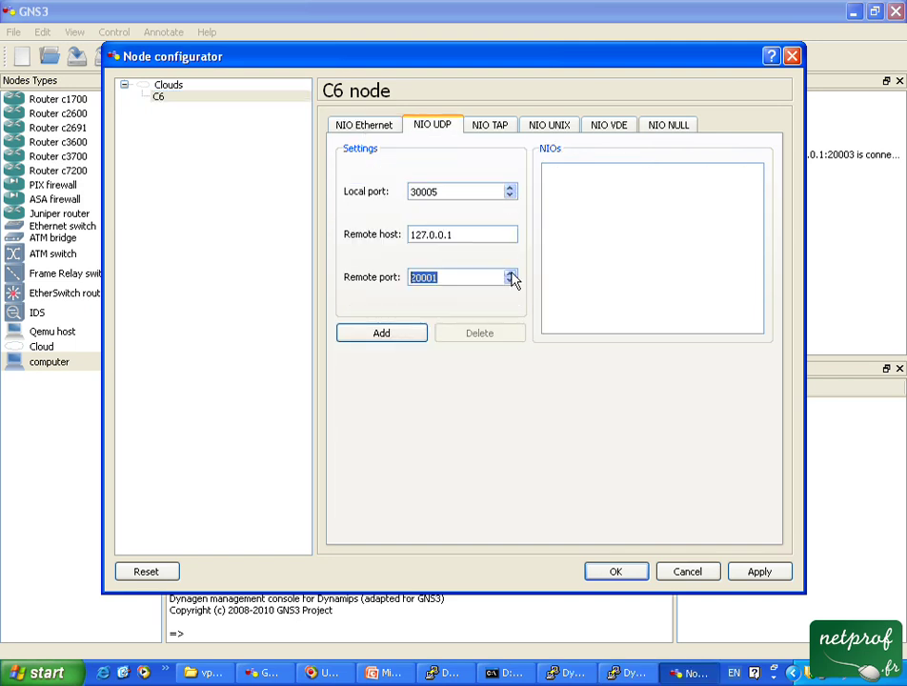
pyautogui.click(400, 335)
pyautogui.click(635, 577)
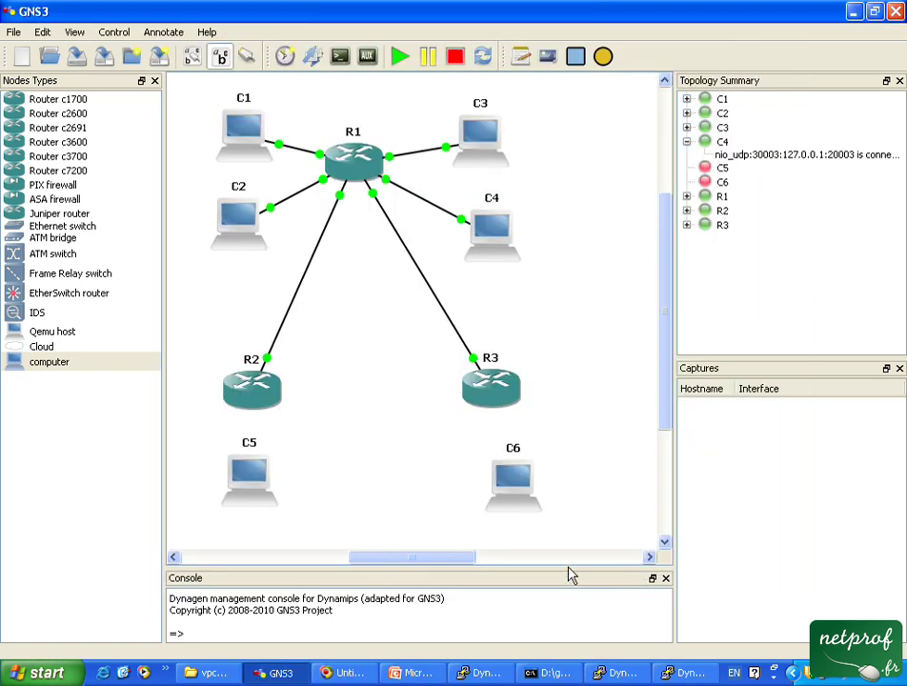
# Add a manual link from C5's UDP NIO to interface f1/0 on R2.
pyautogui.click(247, 59)
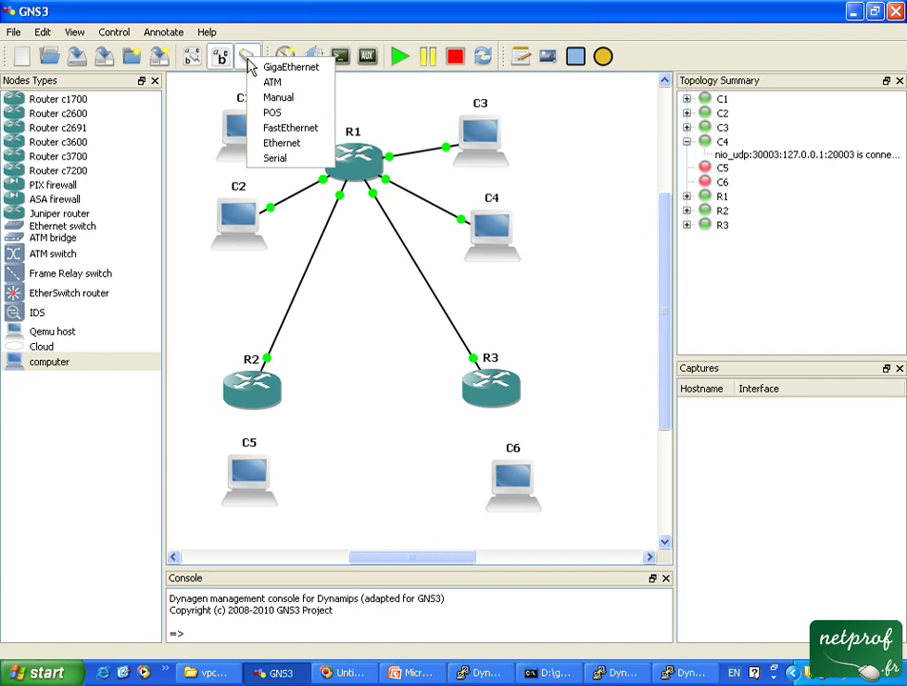
pyautogui.click(277, 98)
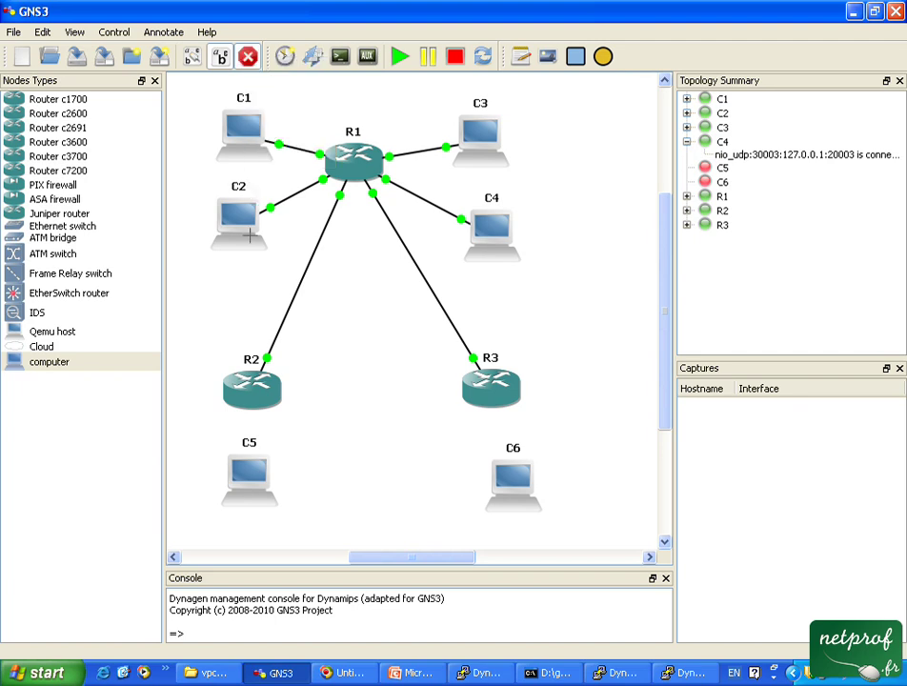
pyautogui.click(246, 476)
pyautogui.click(286, 491)
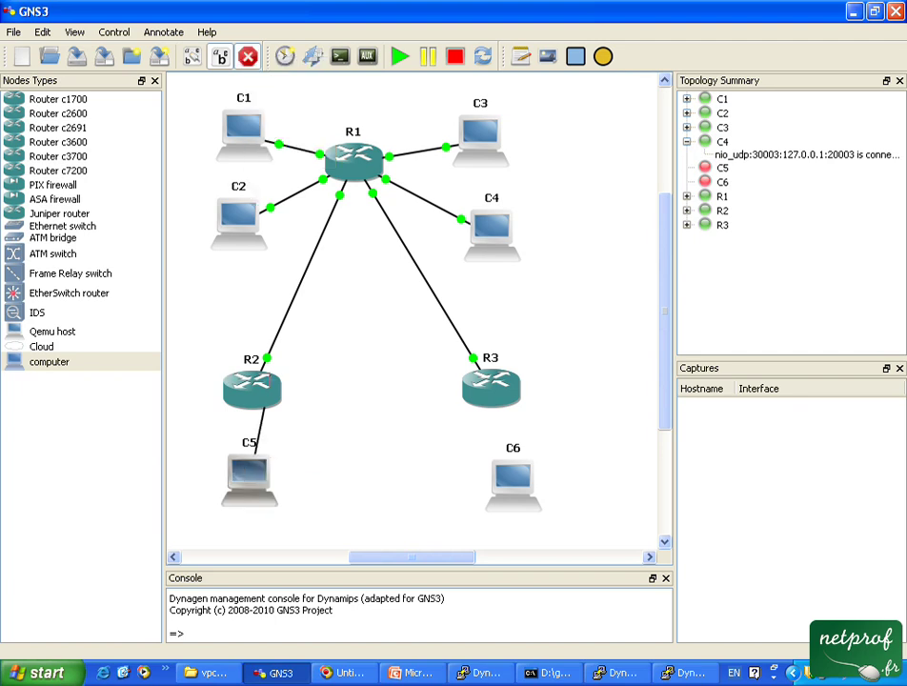
pyautogui.click(255, 393)
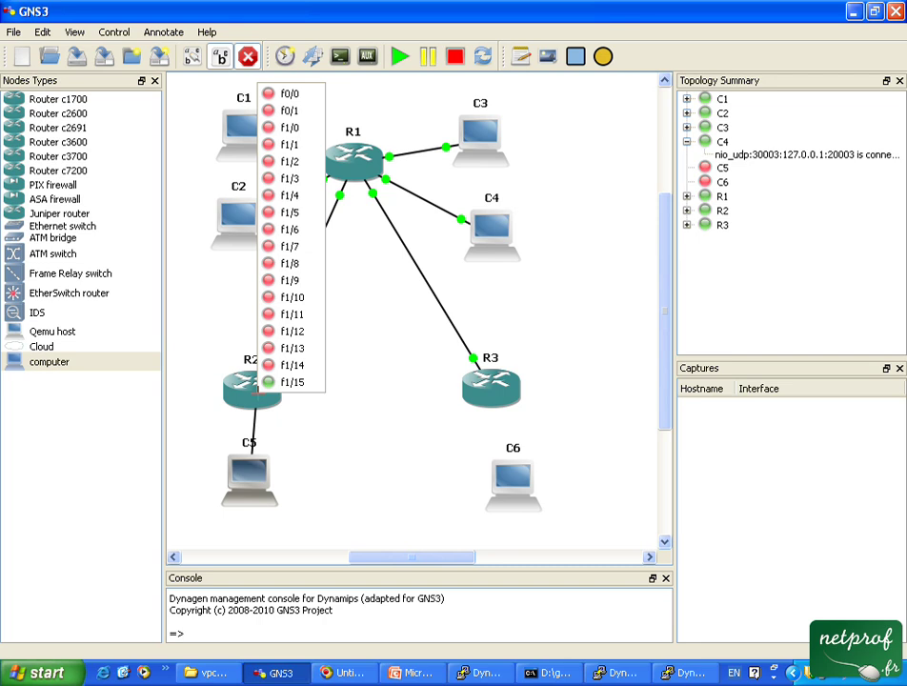
pyautogui.click(278, 130)
# Link C6's UDP NIO to interface f1/0 on R3 and leave link mode.
pyautogui.click(508, 473)
pyautogui.click(550, 488)
pyautogui.click(490, 385)
pyautogui.click(497, 391)
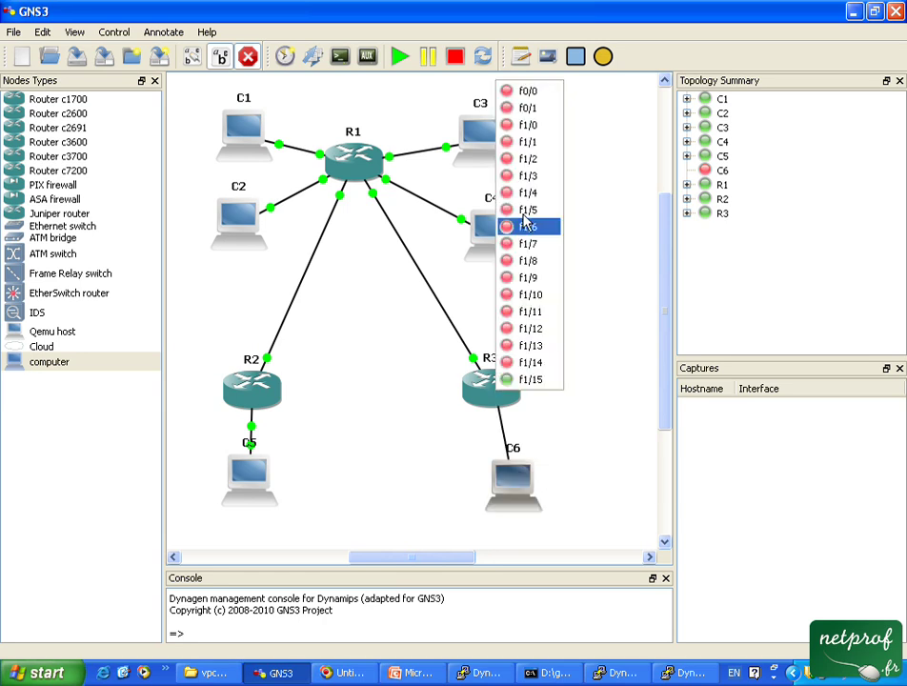
pyautogui.click(529, 124)
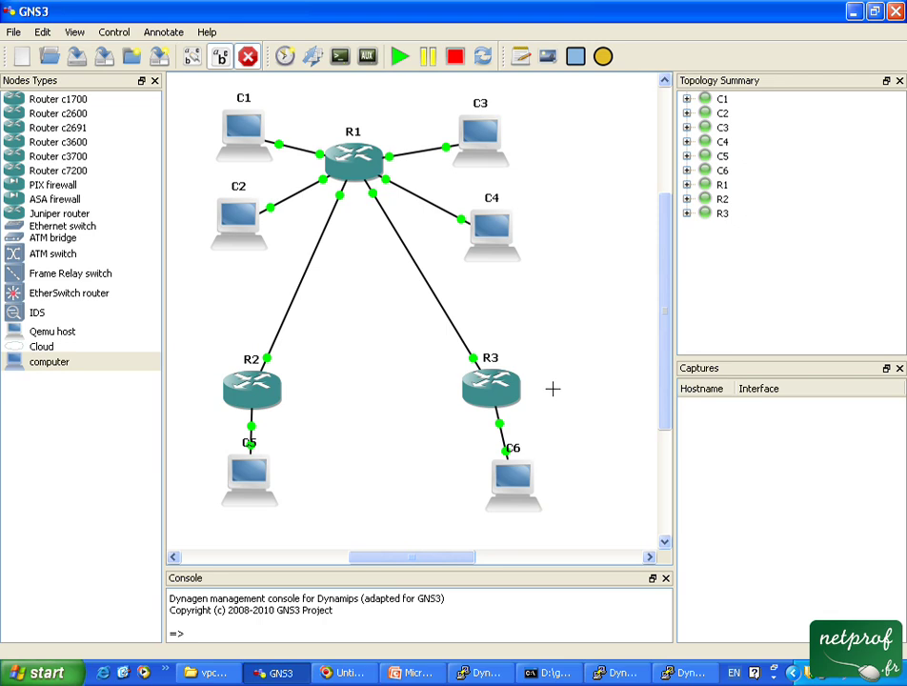
pyautogui.click(250, 57)
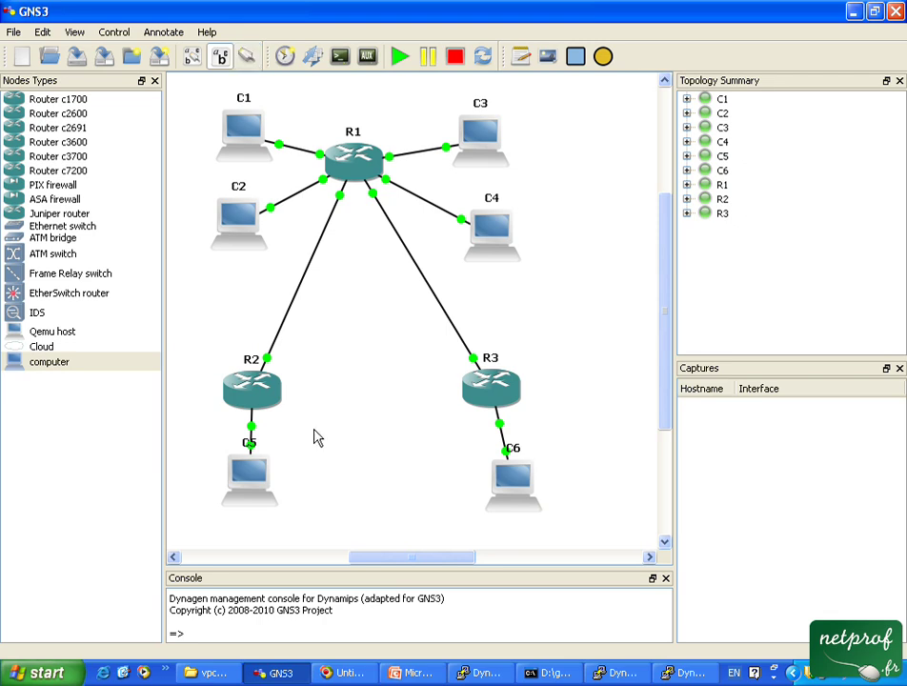